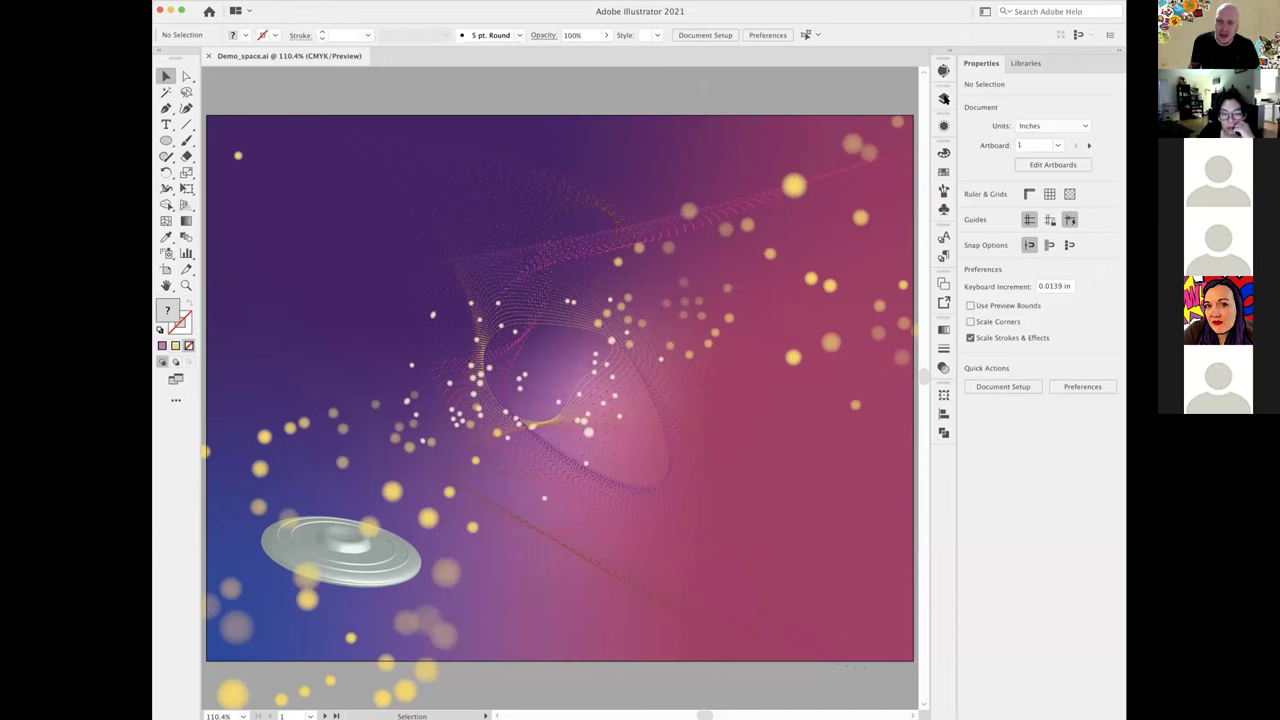
- Make the hidden type layer visible in the artwork
{"action": "left_click", "coordinate": [943, 98]}
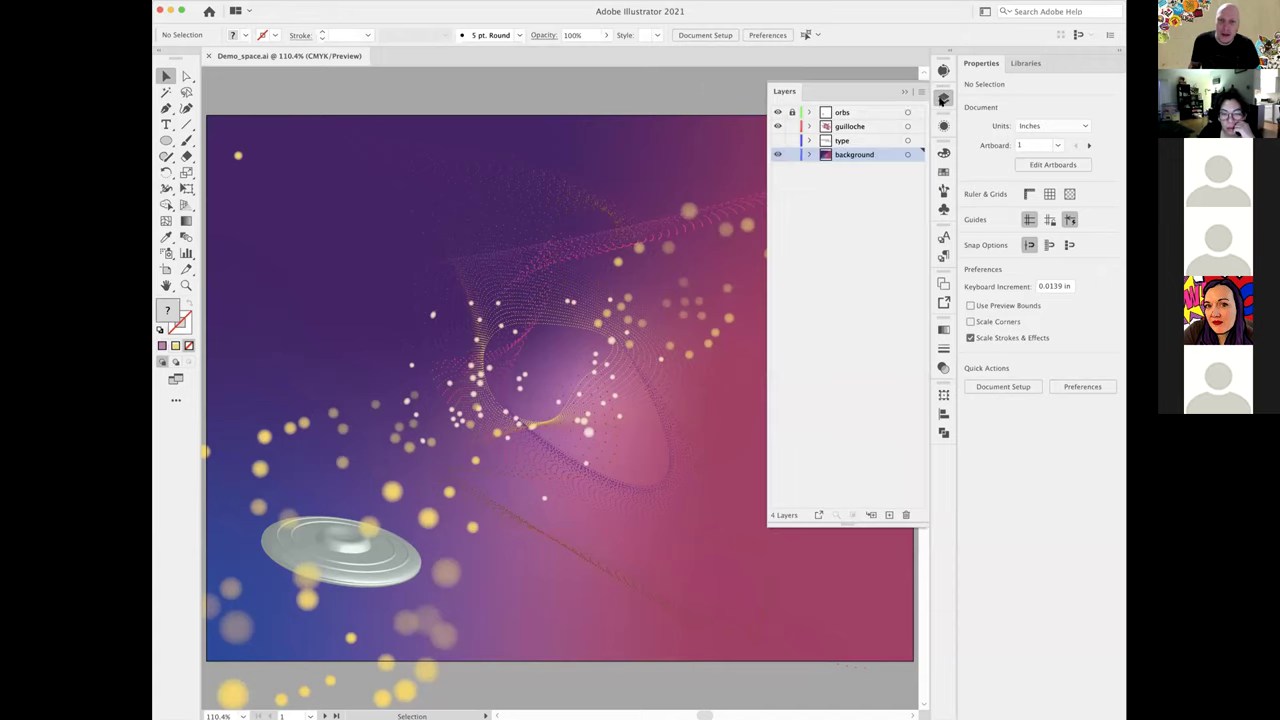
{"action": "left_click", "coordinate": [777, 140]}
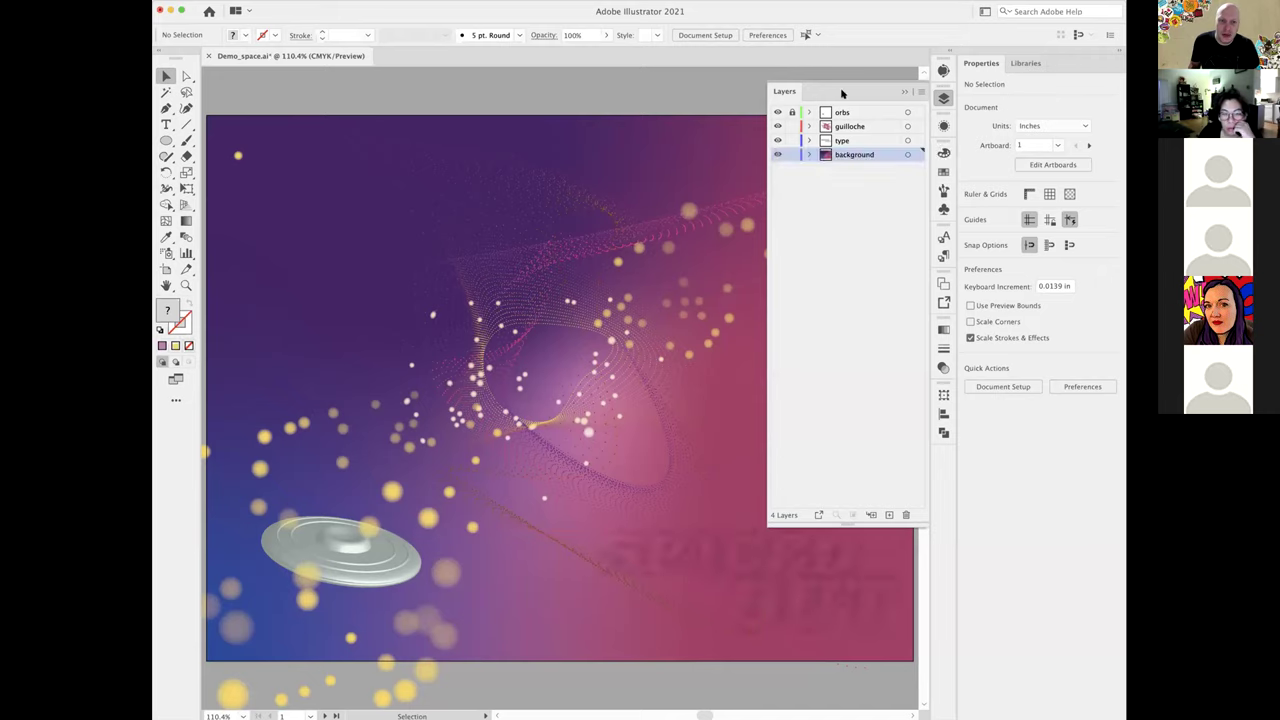
{"action": "left_click", "coordinate": [902, 92]}
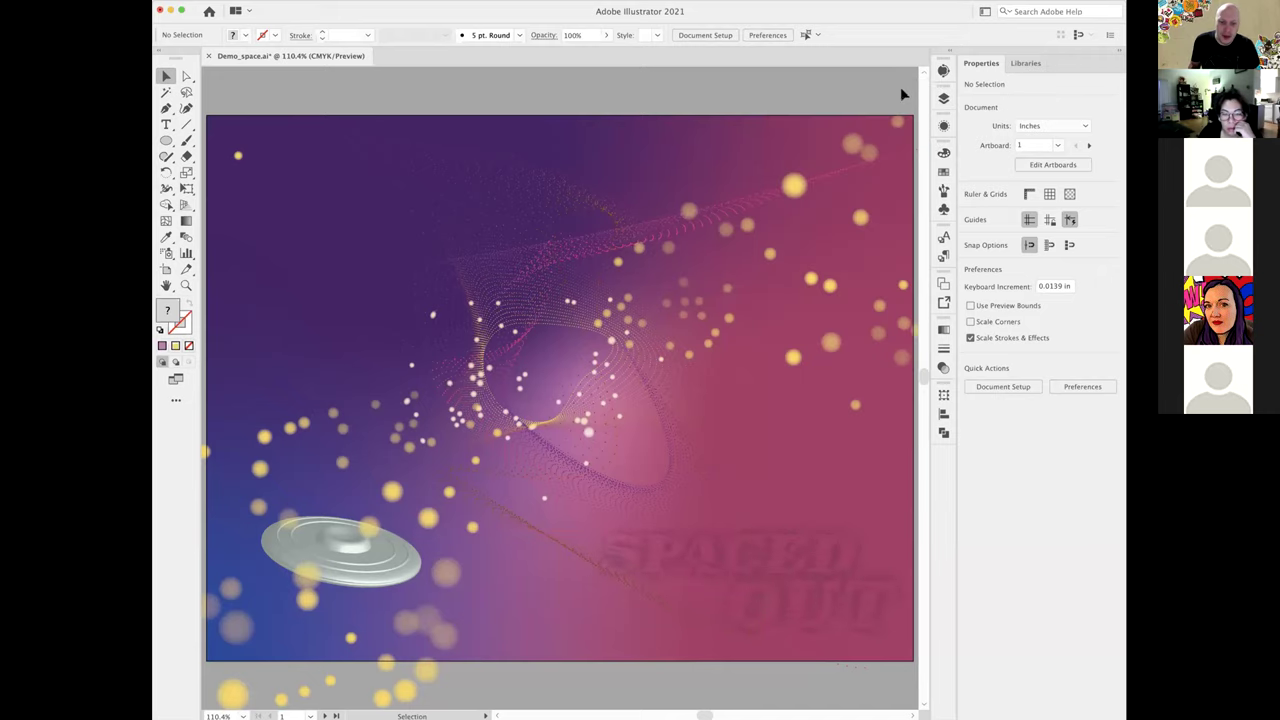
- Examine the dotted guilloche lines and the SPACED OUT lettering up close, and return to the full artboard
{"action": "left_click_drag", "start_coordinate": [527, 325], "coordinate": [703, 371]}
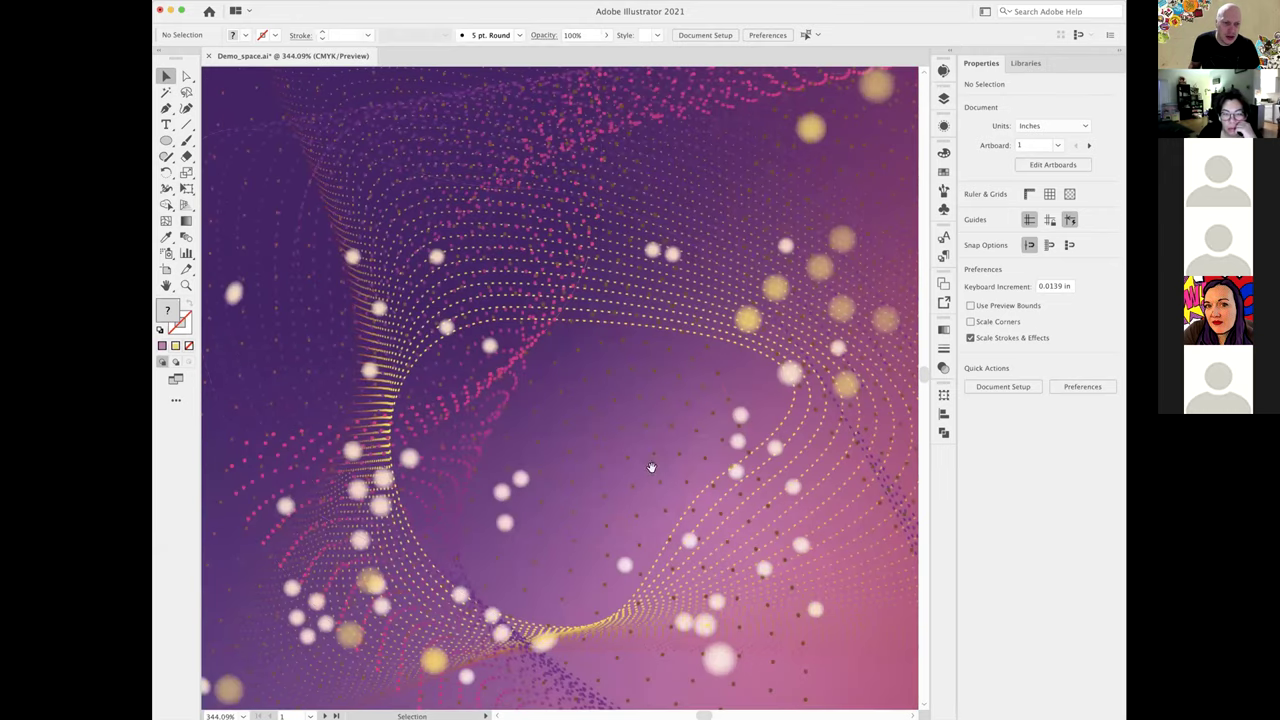
{"action": "left_click", "coordinate": [677, 486], "text": "alt"}
{"action": "left_click_drag", "start_coordinate": [685, 489], "coordinate": [494, 178]}
{"action": "left_click_drag", "start_coordinate": [663, 400], "coordinate": [548, 304]}
{"action": "scroll", "coordinate": [547, 303], "scroll_direction": "down", "scroll_amount": 4}
{"action": "scroll", "coordinate": [547, 303], "scroll_direction": "right", "scroll_amount": 4}
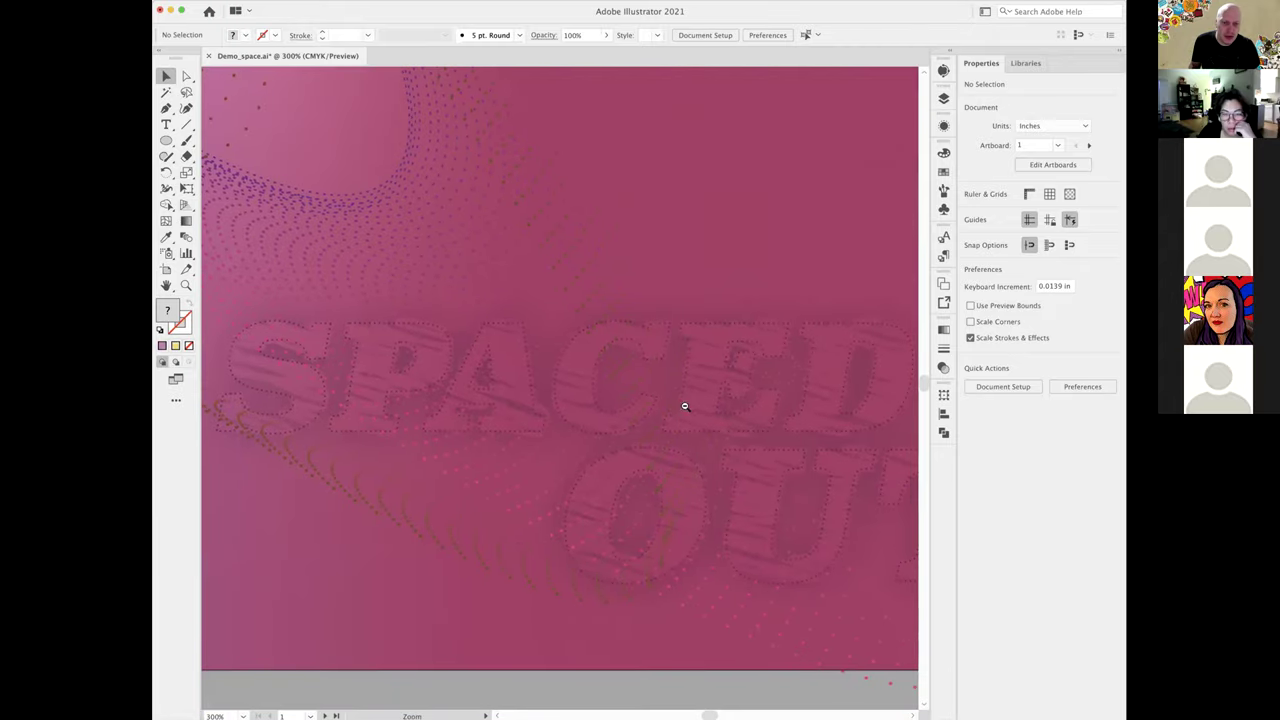
{"action": "scroll", "coordinate": [653, 396], "scroll_direction": "right", "scroll_amount": 5}
{"action": "scroll", "coordinate": [600, 392], "scroll_direction": "down", "scroll_amount": 1}
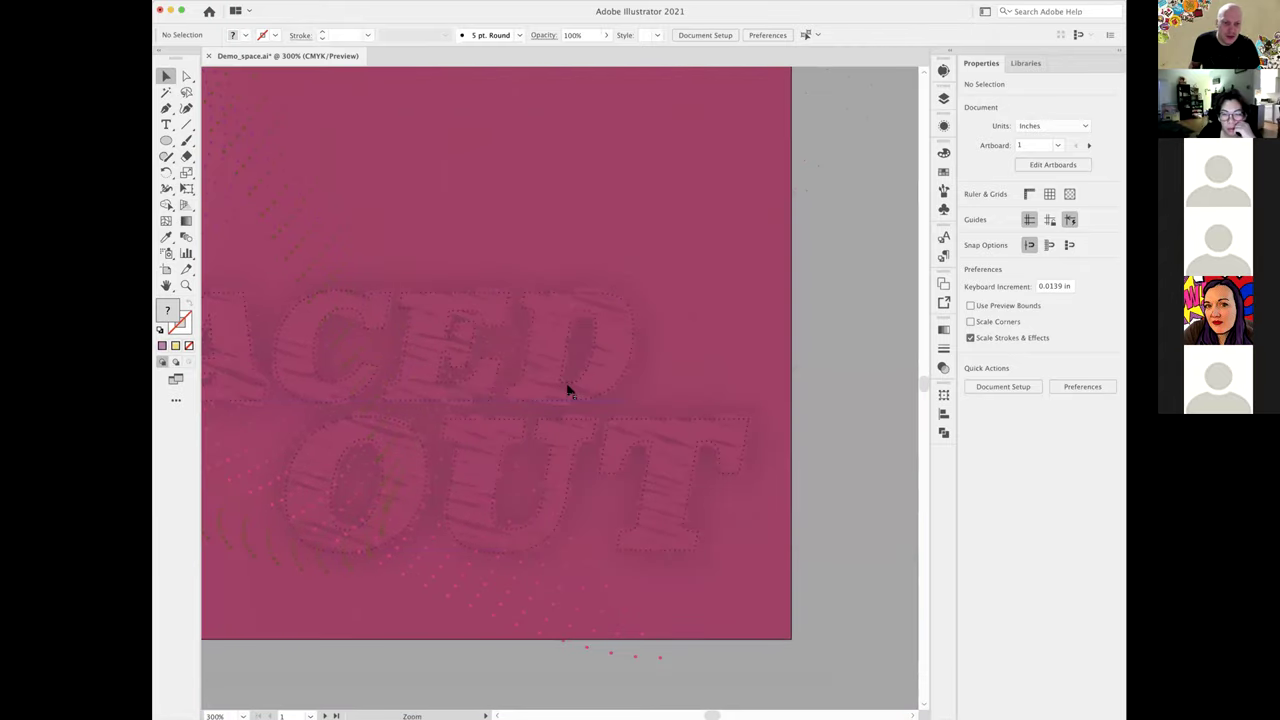
{"action": "key", "text": "super+minus"}
{"action": "key", "text": "super+minus"}
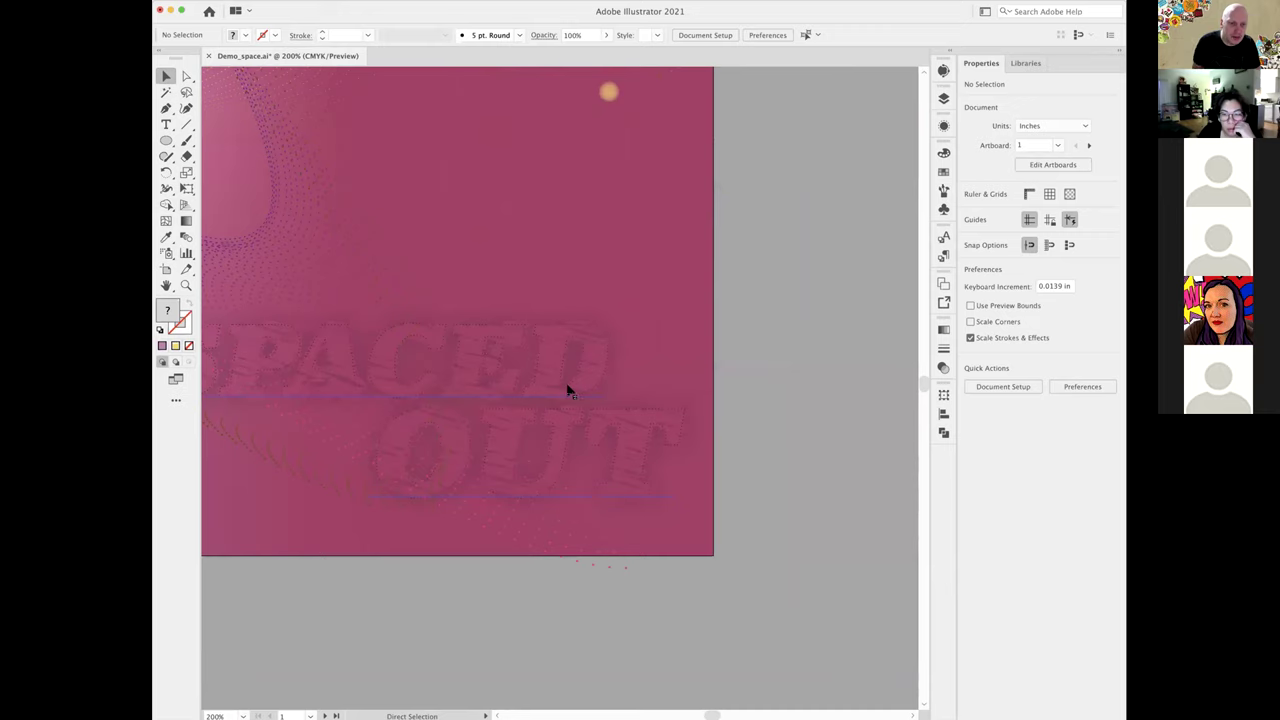
{"action": "left_click_drag", "start_coordinate": [712, 548], "coordinate": [716, 547]}
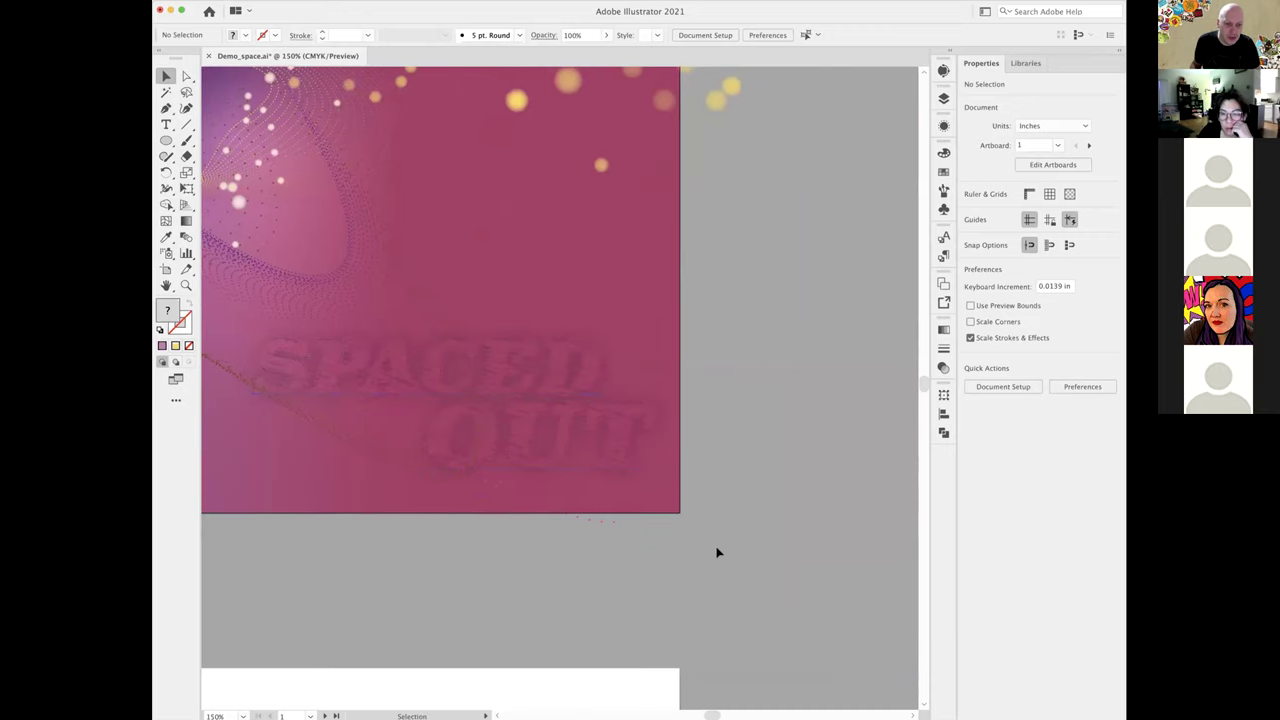
{"action": "key", "text": "super+0"}
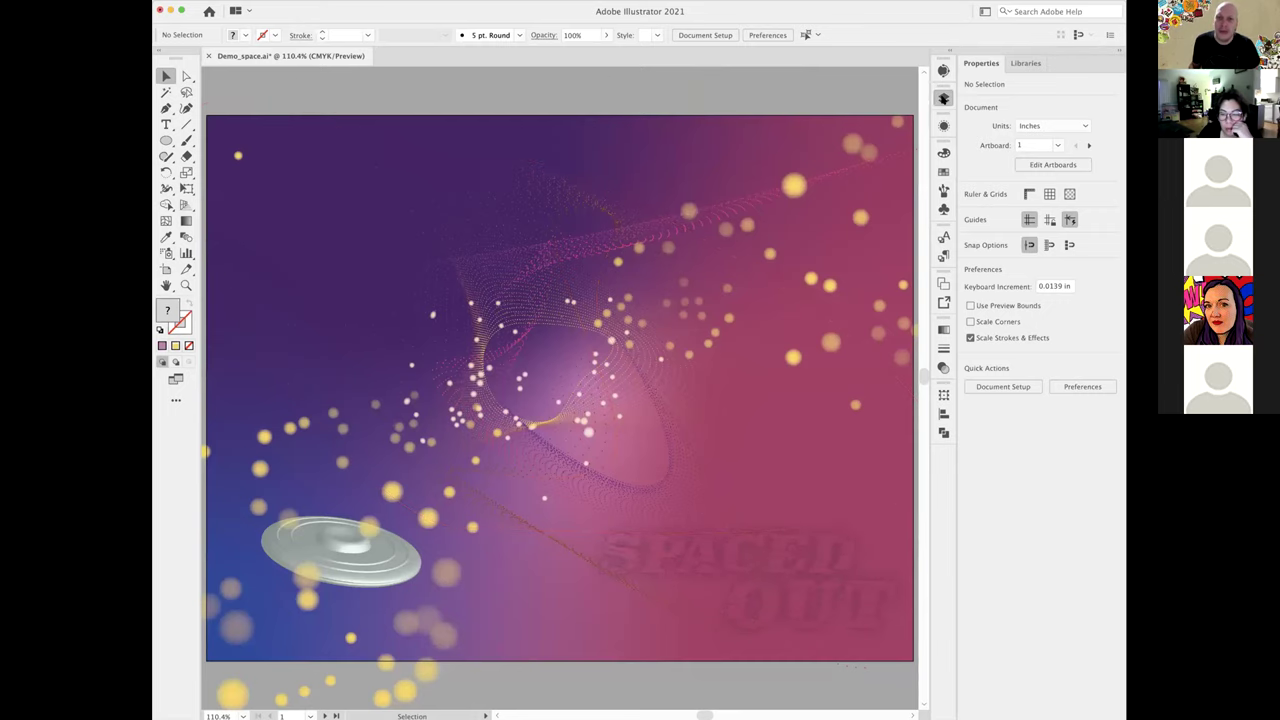
- View the artwork's underlying paths in Outline mode, return to the normal preview and check the layer list
{"action": "left_click", "coordinate": [943, 98]}
{"action": "left_click", "coordinate": [904, 92]}
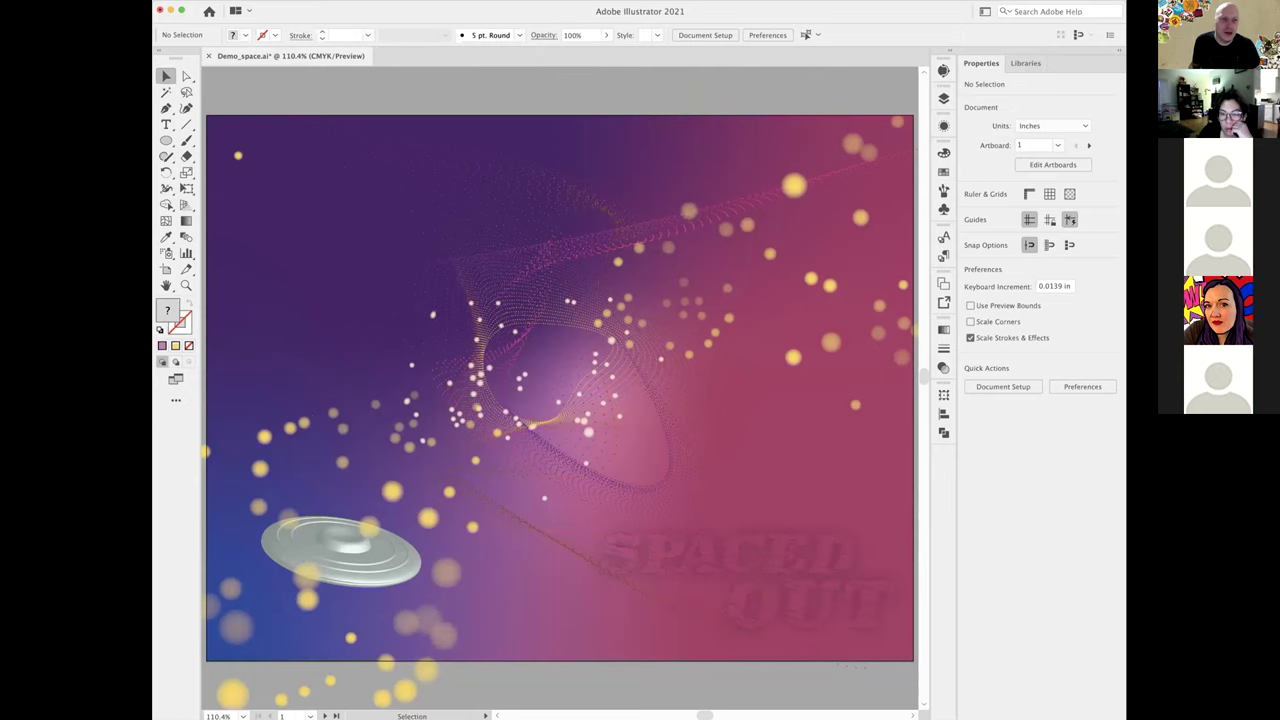
{"action": "left_click", "coordinate": [345, 1]}
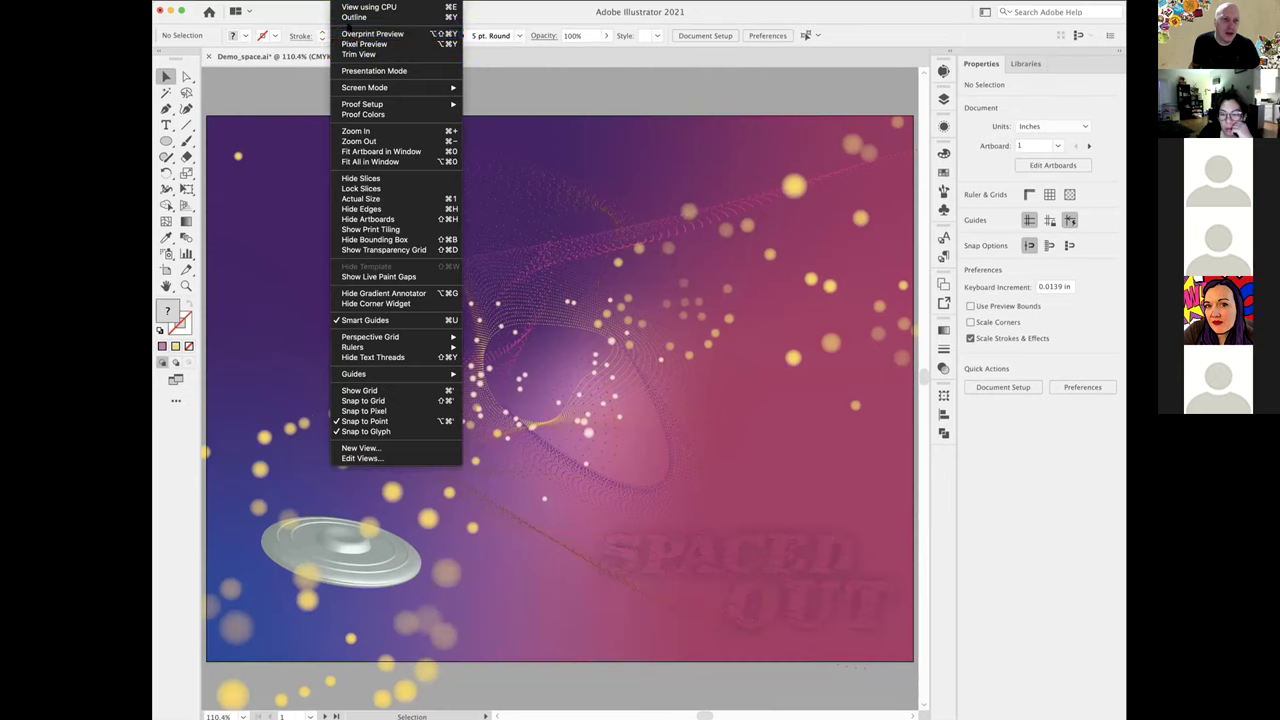
{"action": "left_click", "coordinate": [358, 17]}
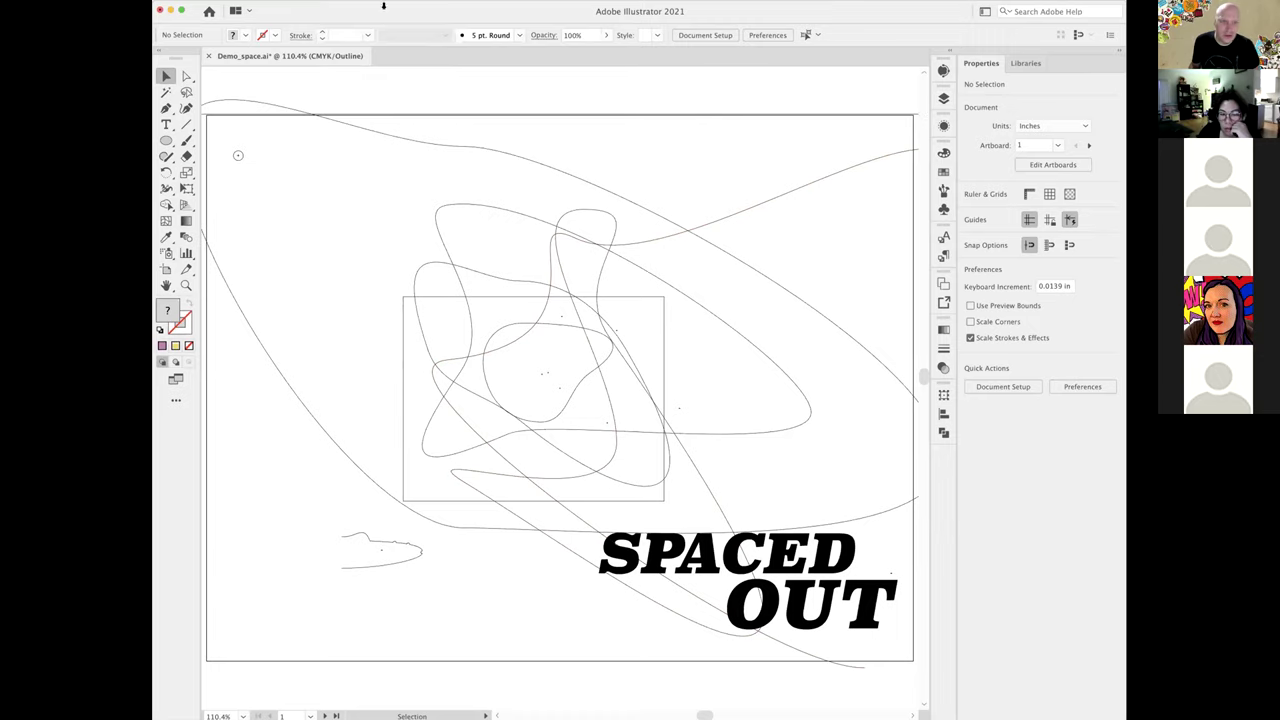
{"action": "left_click", "coordinate": [342, 1]}
{"action": "left_click", "coordinate": [863, 84]}
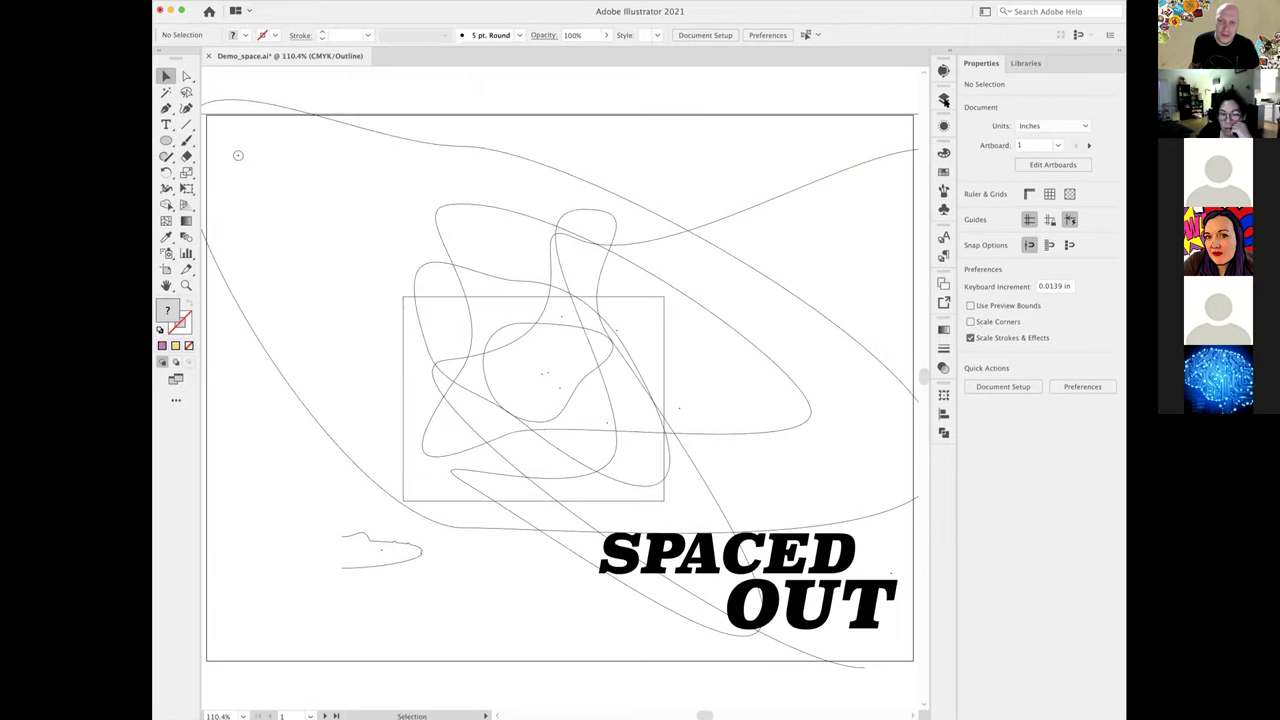
{"action": "key", "text": "super+y"}
{"action": "left_click", "coordinate": [943, 98]}
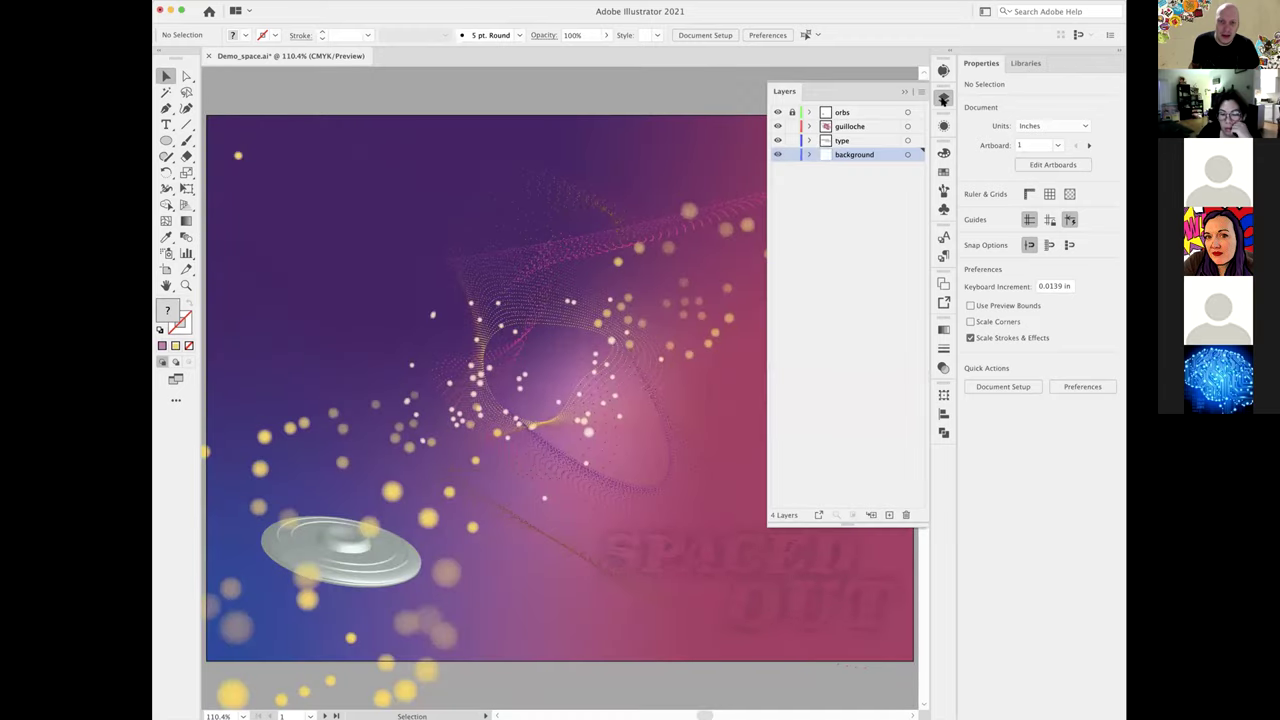
{"action": "left_click", "coordinate": [904, 91]}
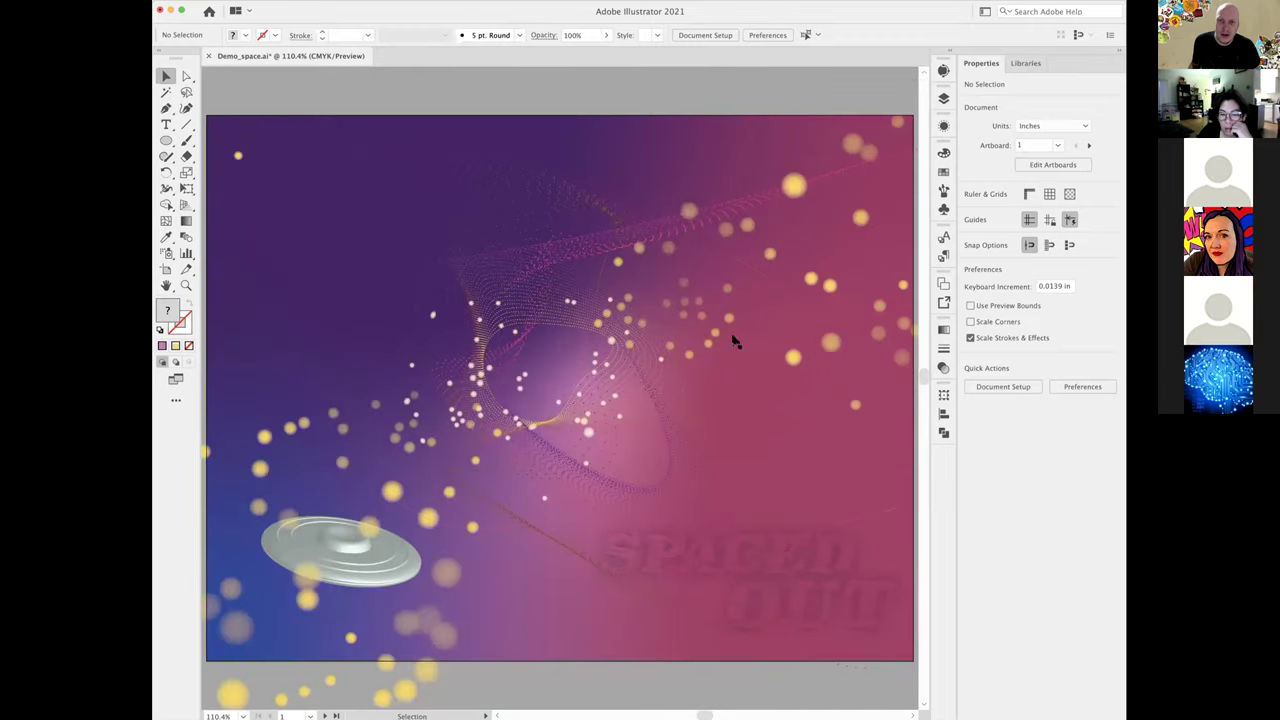
- Go to the blank second artboard and lock the guilloche and type layers
{"action": "scroll", "coordinate": [922, 380], "scroll_direction": "down", "scroll_amount": 1}
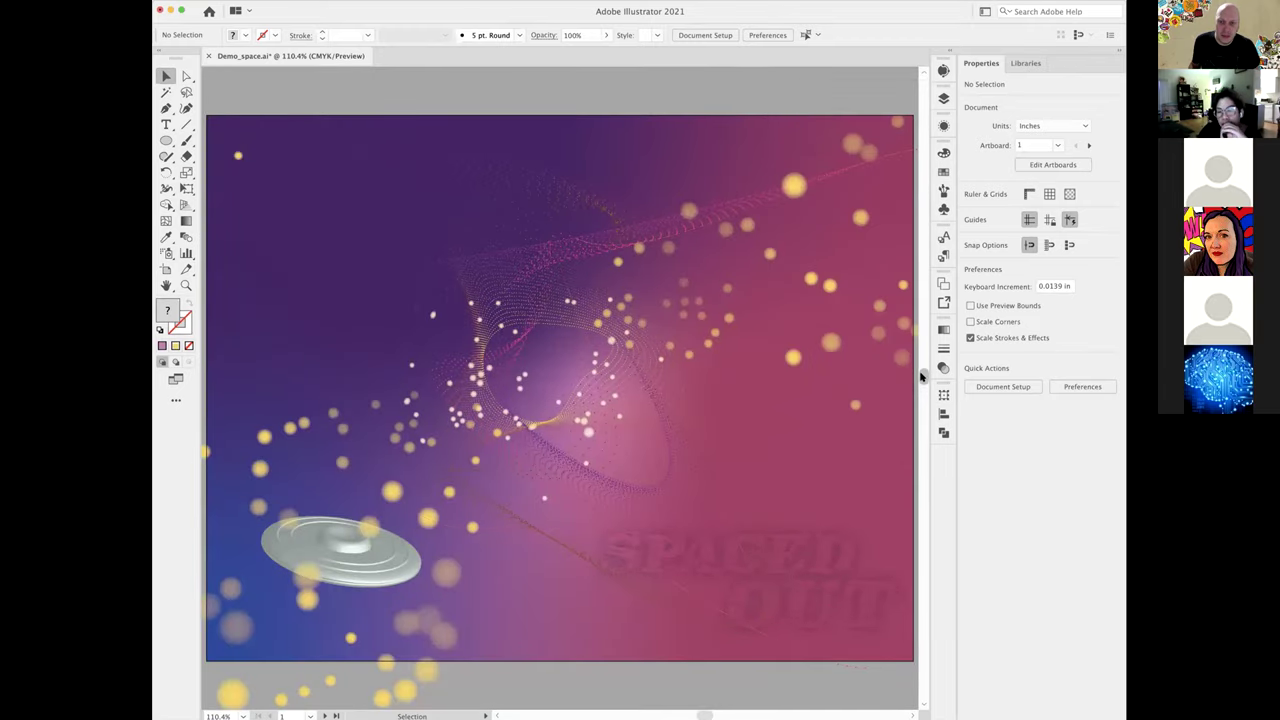
{"action": "scroll", "coordinate": [922, 394], "scroll_direction": "down", "scroll_amount": 15}
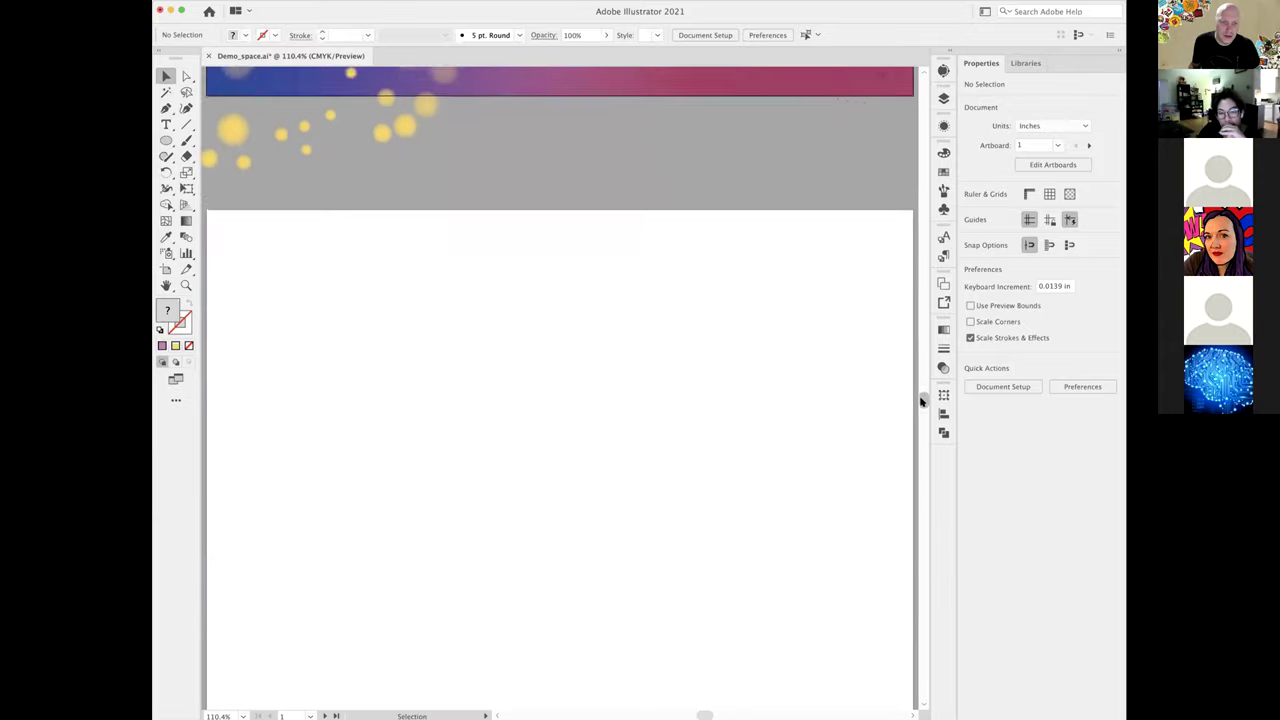
{"action": "left_click", "coordinate": [797, 397]}
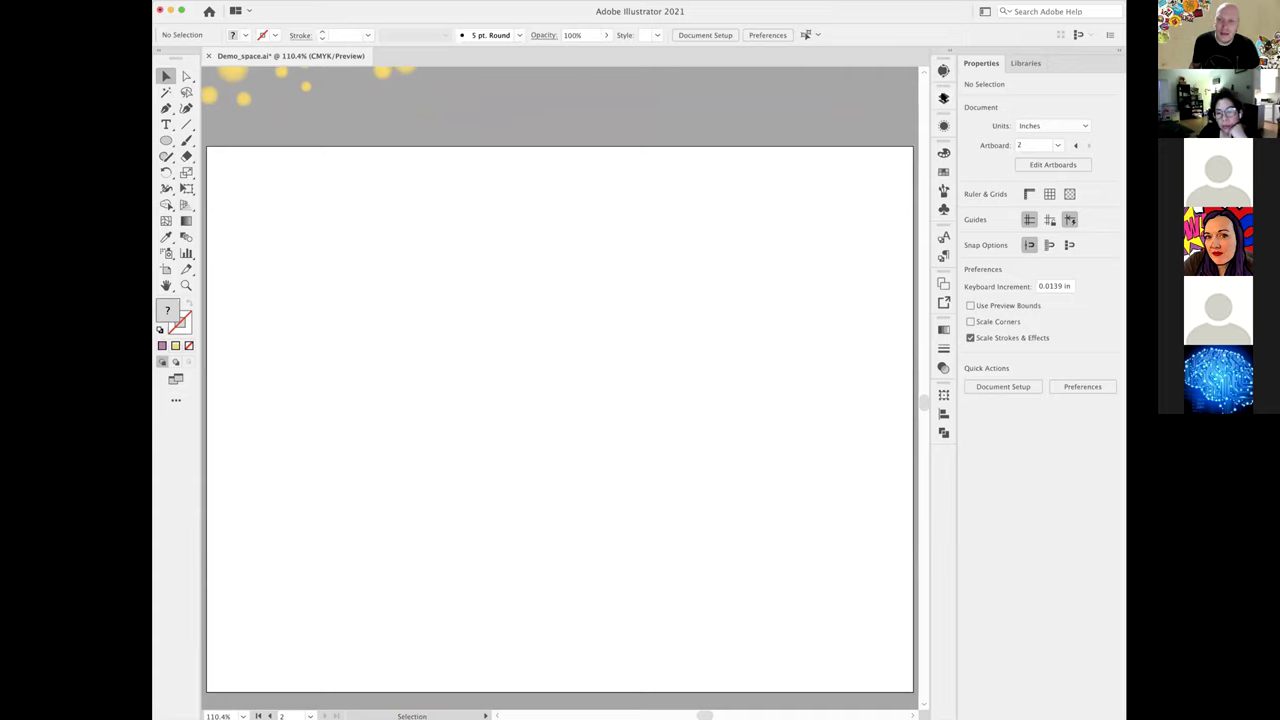
{"action": "left_click", "coordinate": [943, 98]}
{"action": "left_click", "coordinate": [792, 140]}
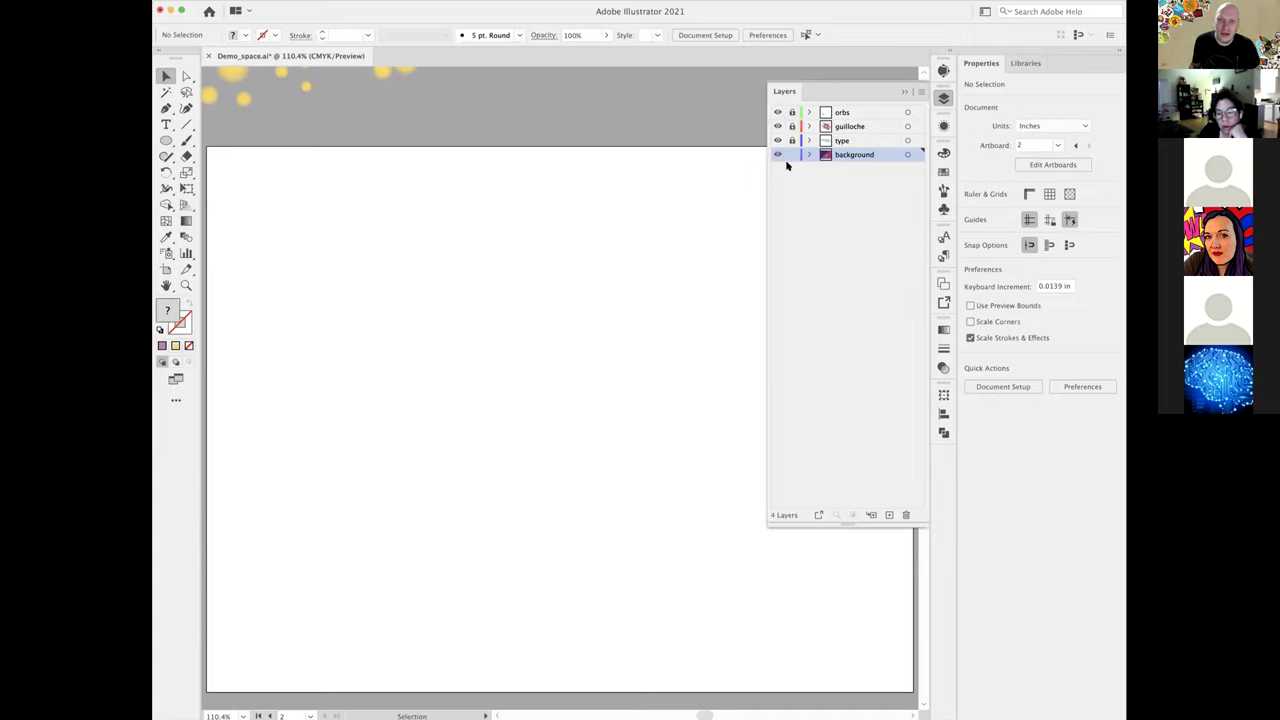
- Draw an 11 x 8.5 in rectangle covering the second artboard on the background layer and fill it with light blue
{"action": "mouse_move", "coordinate": [166, 143]}
{"action": "left_mouse_down"}
{"action": "mouse_move", "coordinate": [240, 137]}
{"action": "mouse_move", "coordinate": [910, 690]}
{"action": "left_mouse_up"}
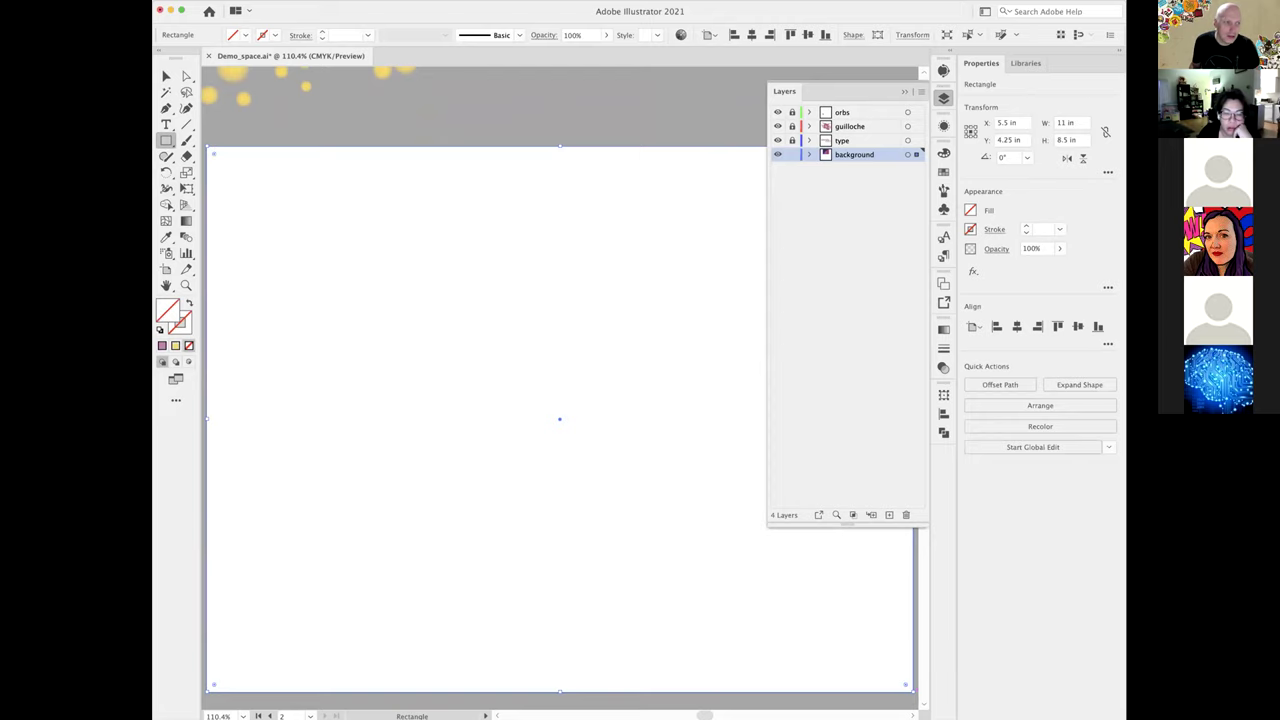
{"action": "left_click", "coordinate": [943, 171]}
{"action": "left_click", "coordinate": [836, 199]}
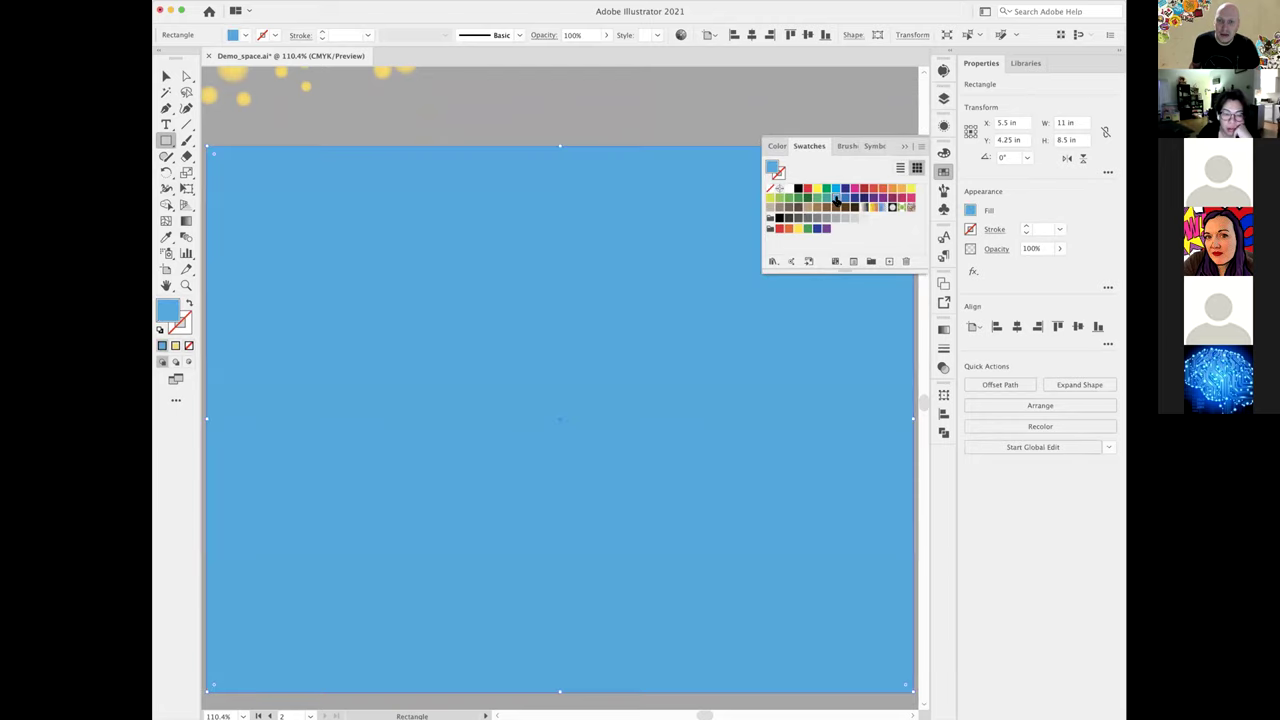
{"action": "left_click", "coordinate": [904, 147]}
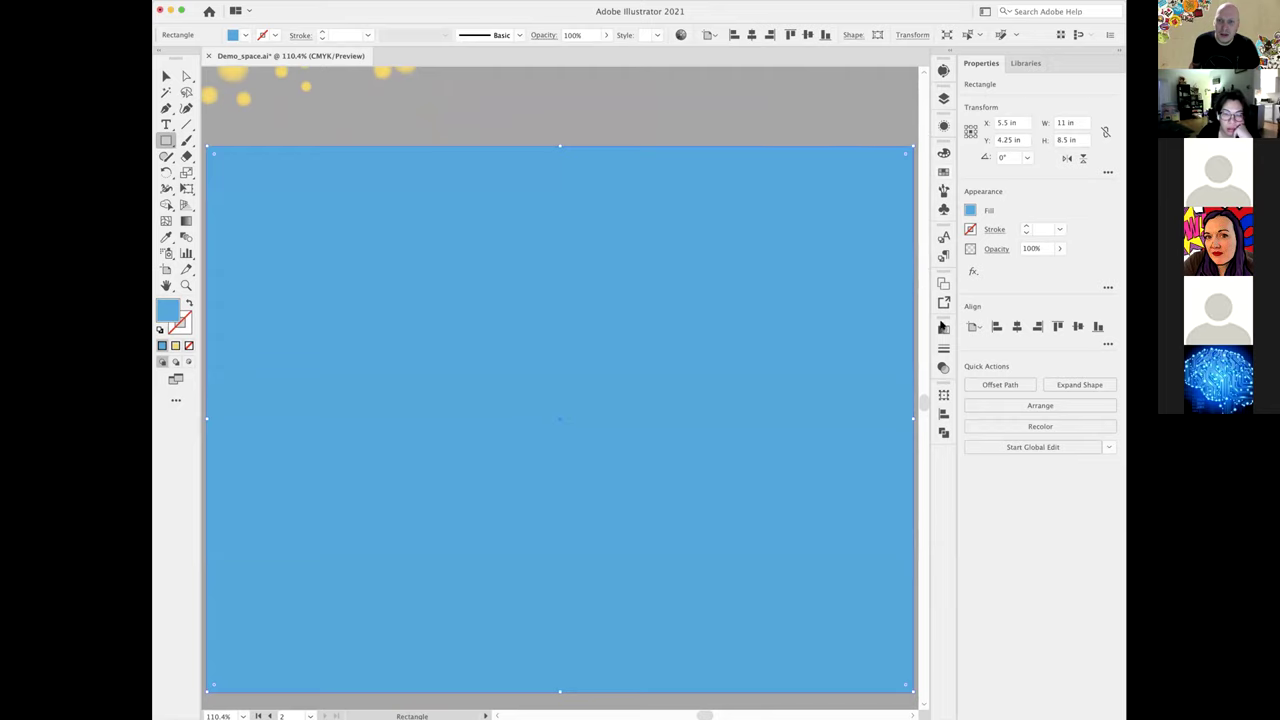
- Apply a freeform gradient to the rectangle and move its lower-left magenta and upper-right white color stops inward toward the center
{"action": "left_click", "coordinate": [942, 328]}
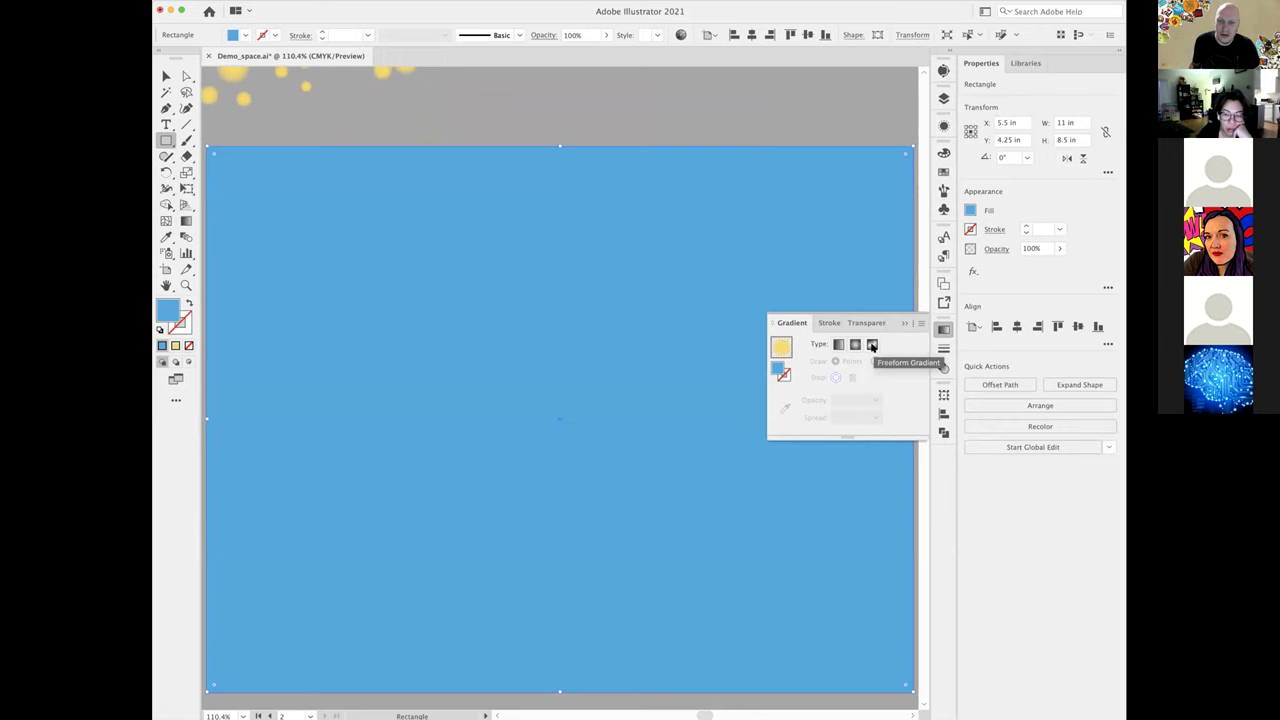
{"action": "left_click", "coordinate": [872, 345]}
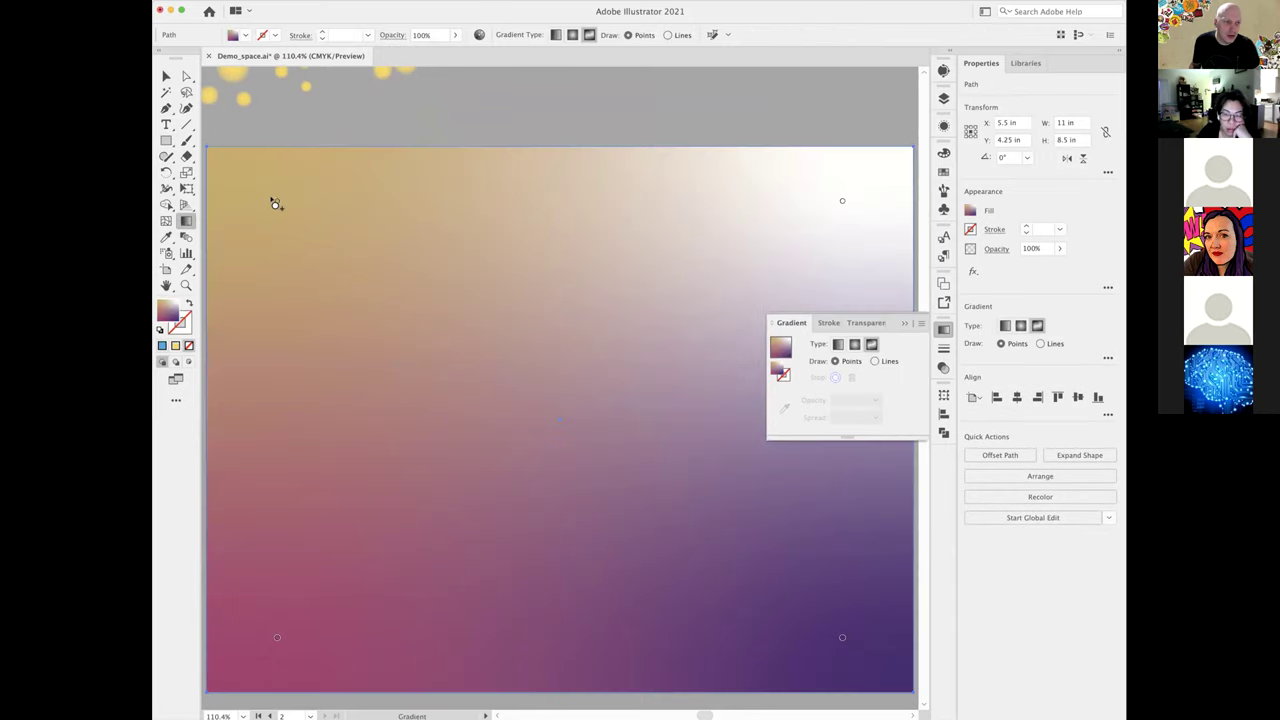
{"action": "left_click", "coordinate": [904, 323]}
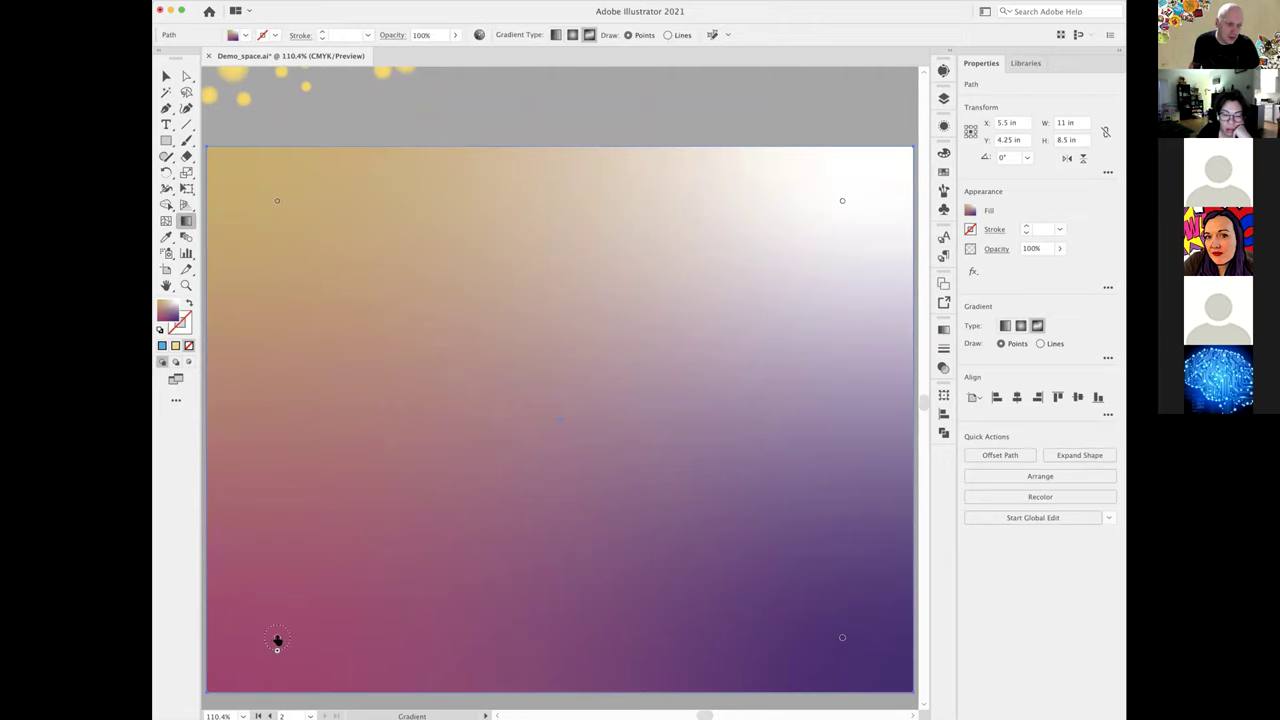
{"action": "left_click_drag", "start_coordinate": [277, 637], "coordinate": [418, 490]}
{"action": "left_click_drag", "start_coordinate": [840, 203], "coordinate": [658, 360]}
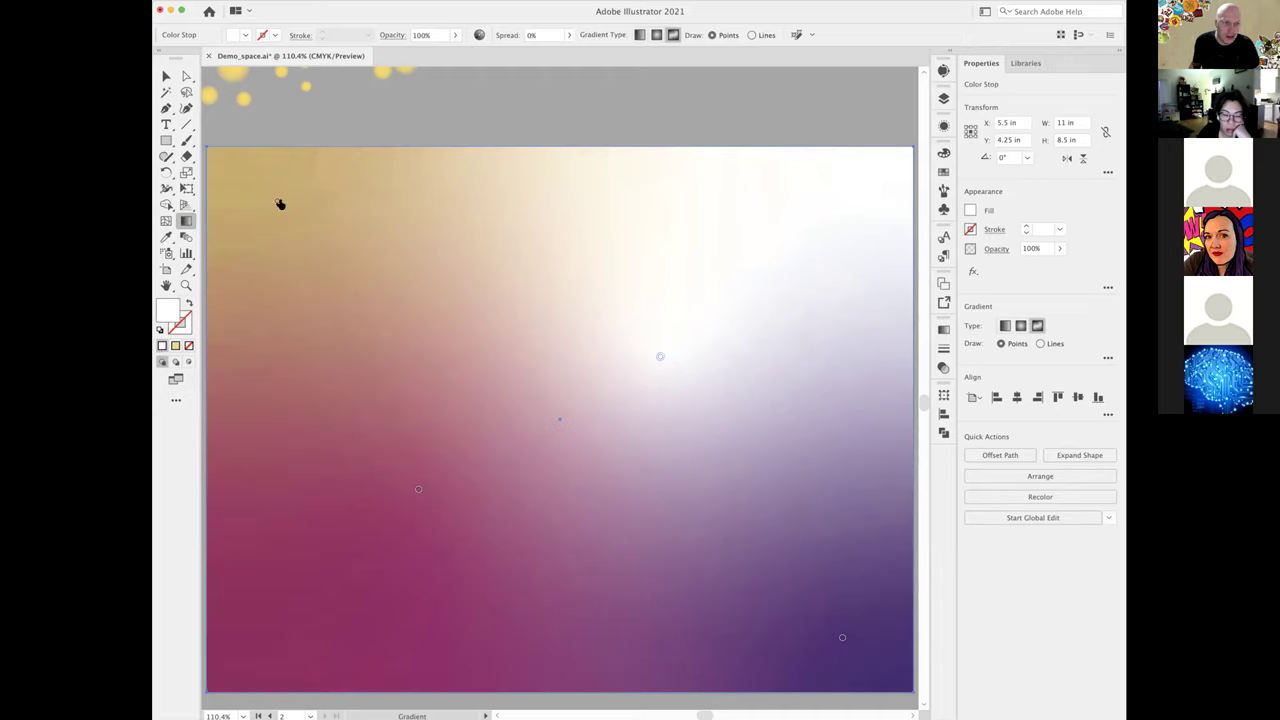
- Recolor the white gradient stop to purple with C 49.02, M 86.67, Y 0 and K 0
{"action": "double_click", "coordinate": [659, 360]}
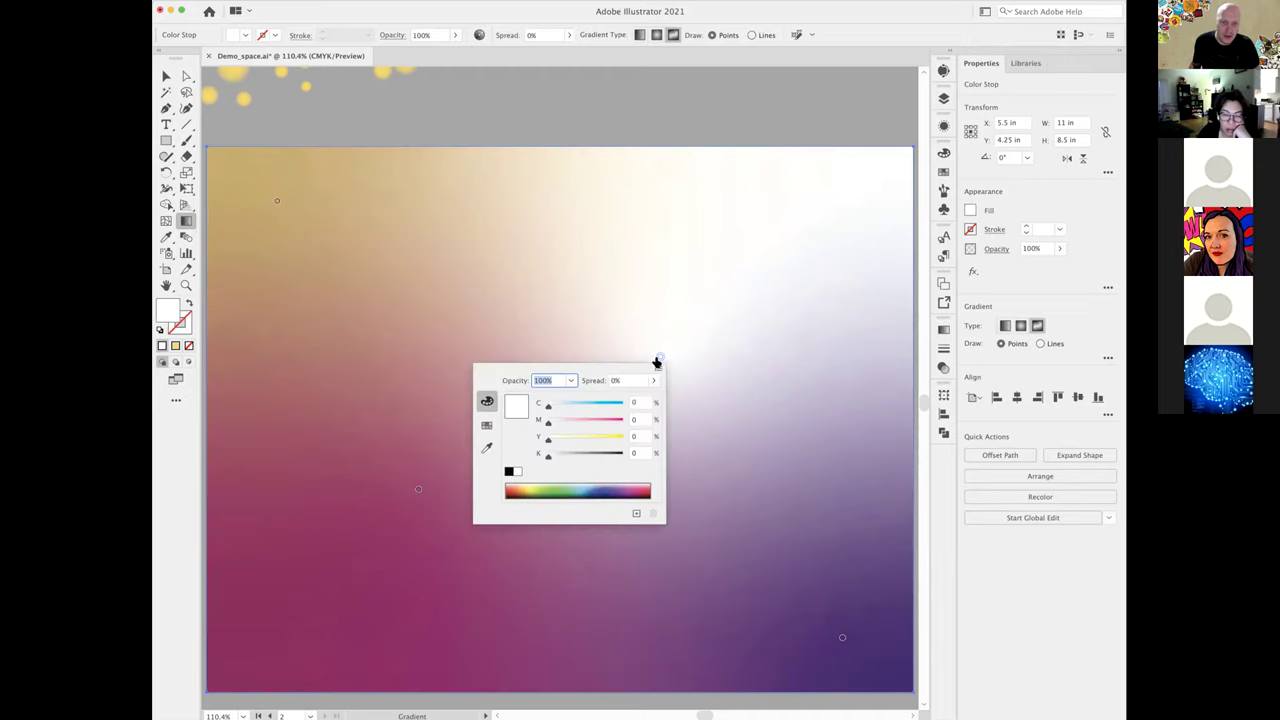
{"action": "left_click", "coordinate": [570, 423]}
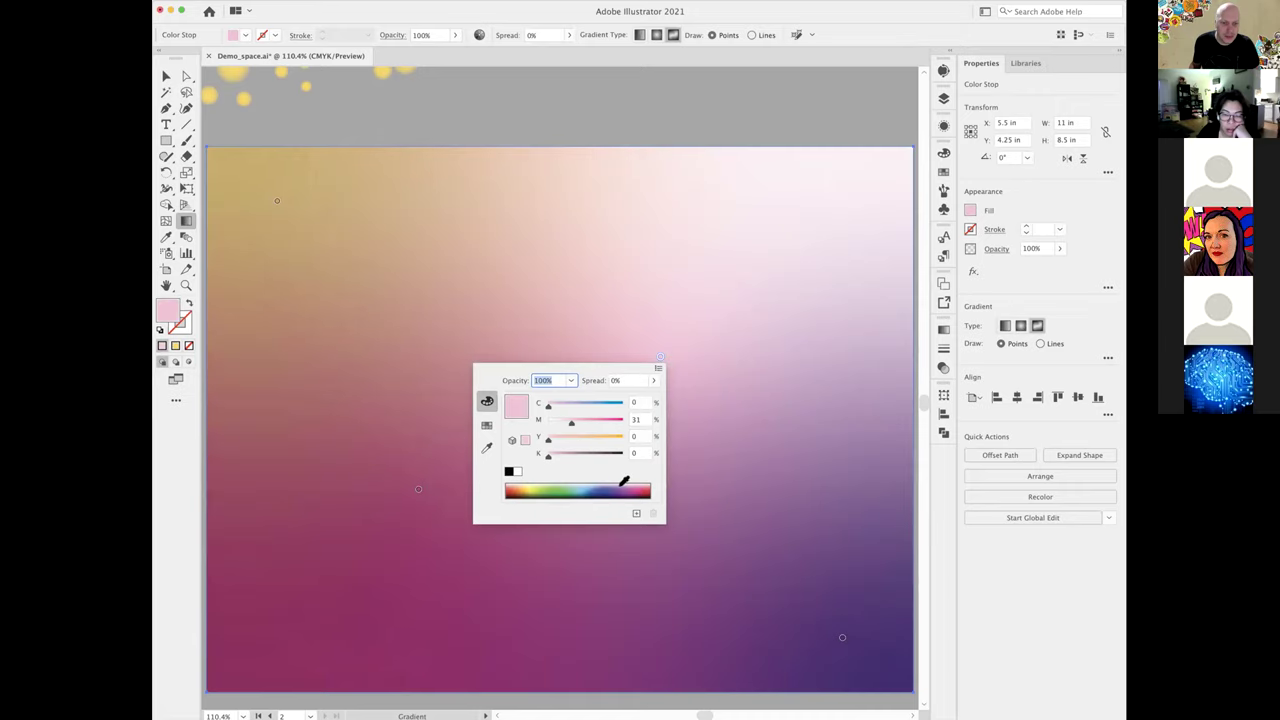
{"action": "left_click", "coordinate": [588, 438]}
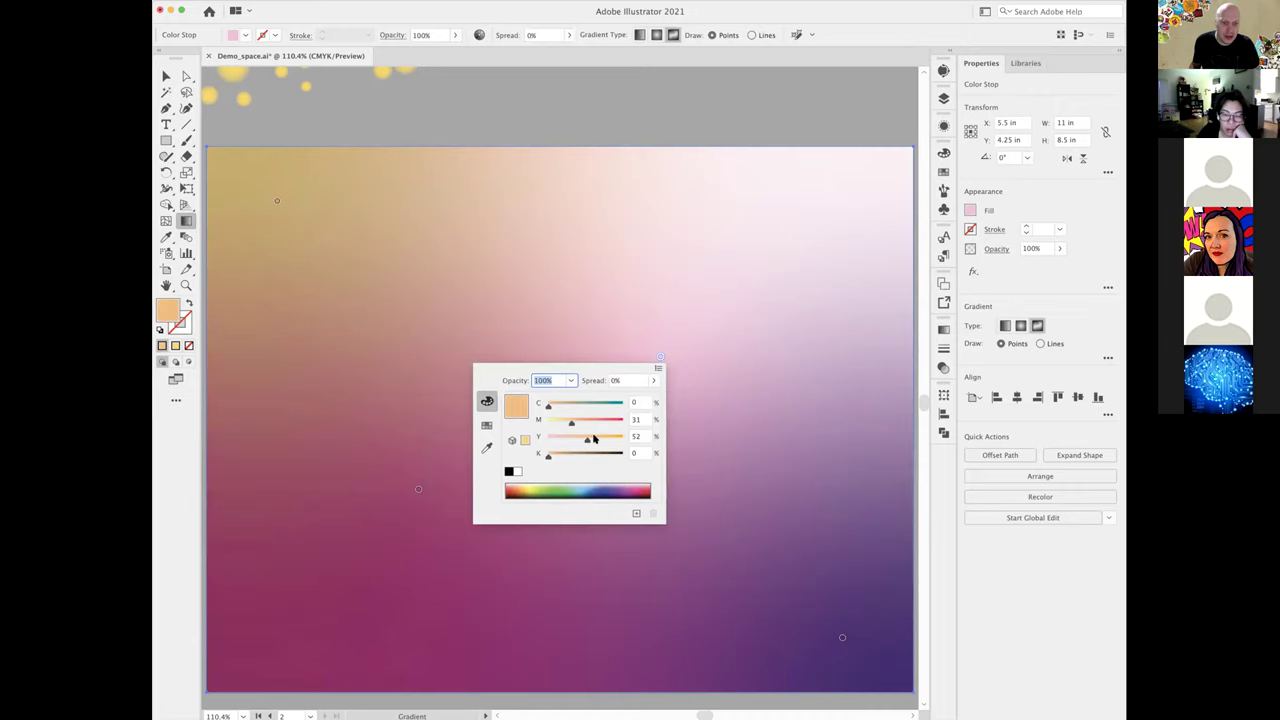
{"action": "left_click", "coordinate": [593, 439]}
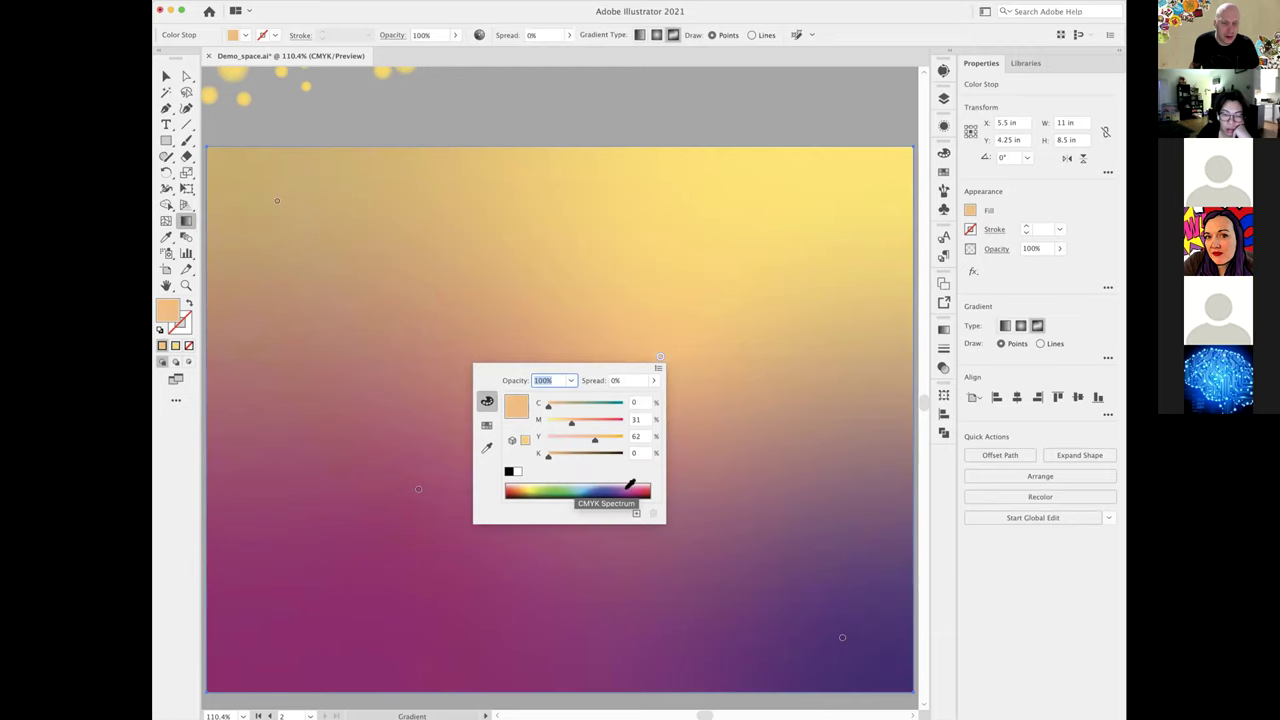
{"action": "mouse_move", "coordinate": [629, 484]}
{"action": "left_mouse_down"}
{"action": "mouse_move", "coordinate": [614, 484]}
{"action": "mouse_move", "coordinate": [625, 486]}
{"action": "left_mouse_up"}
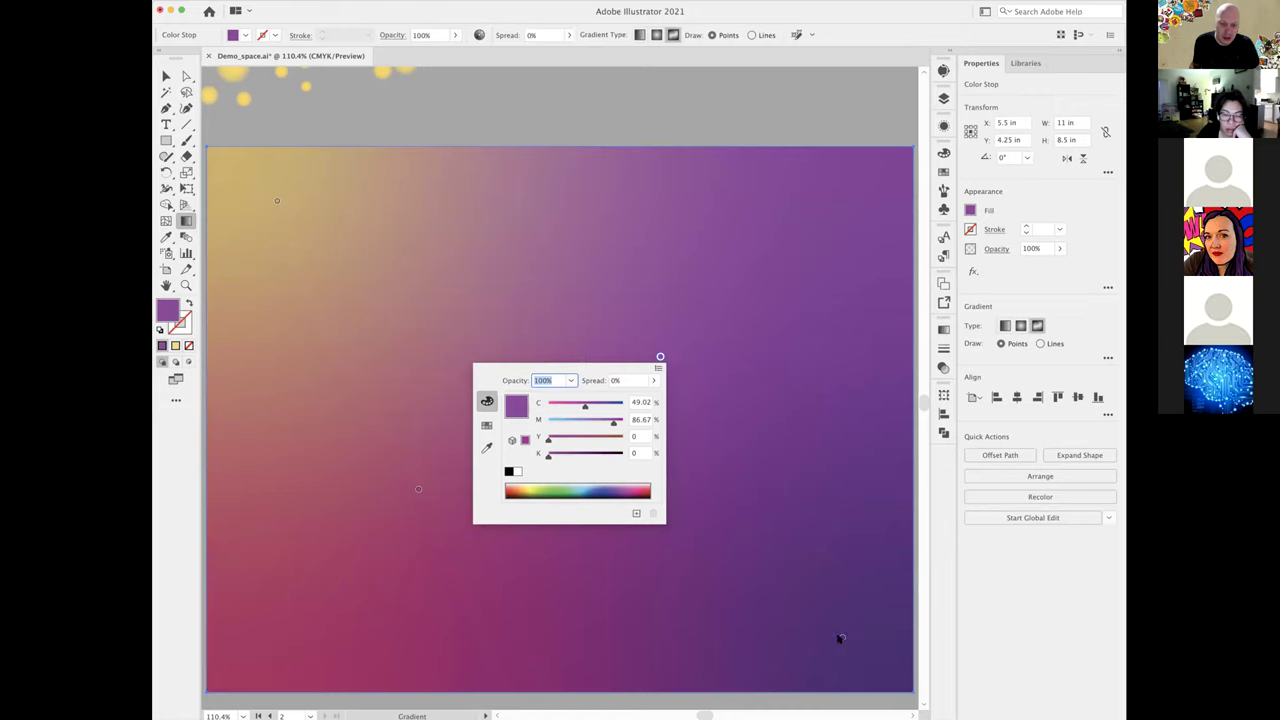
- Darken the lower-right purple gradient stop by setting its cyan to 93% and black to 30%
{"action": "left_click", "coordinate": [843, 639]}
{"action": "double_click", "coordinate": [842, 638]}
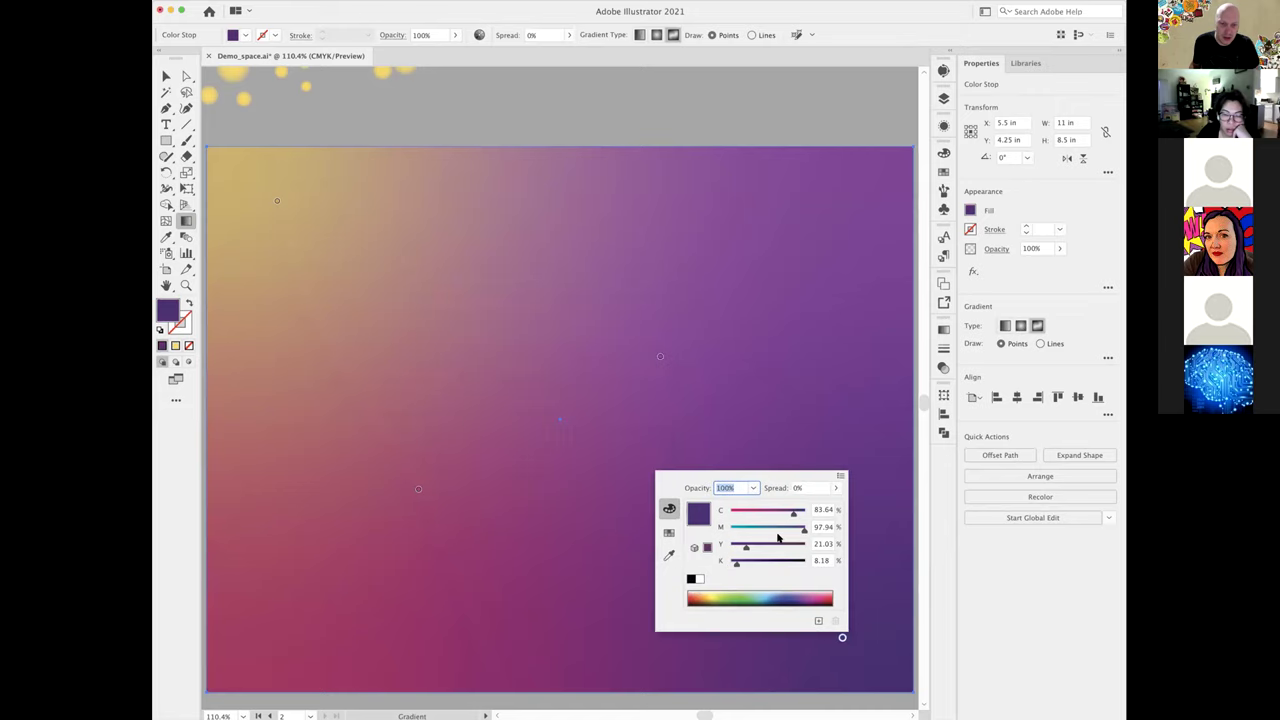
{"action": "left_click_drag", "start_coordinate": [738, 565], "coordinate": [752, 563]}
{"action": "left_click_drag", "start_coordinate": [793, 515], "coordinate": [800, 515]}
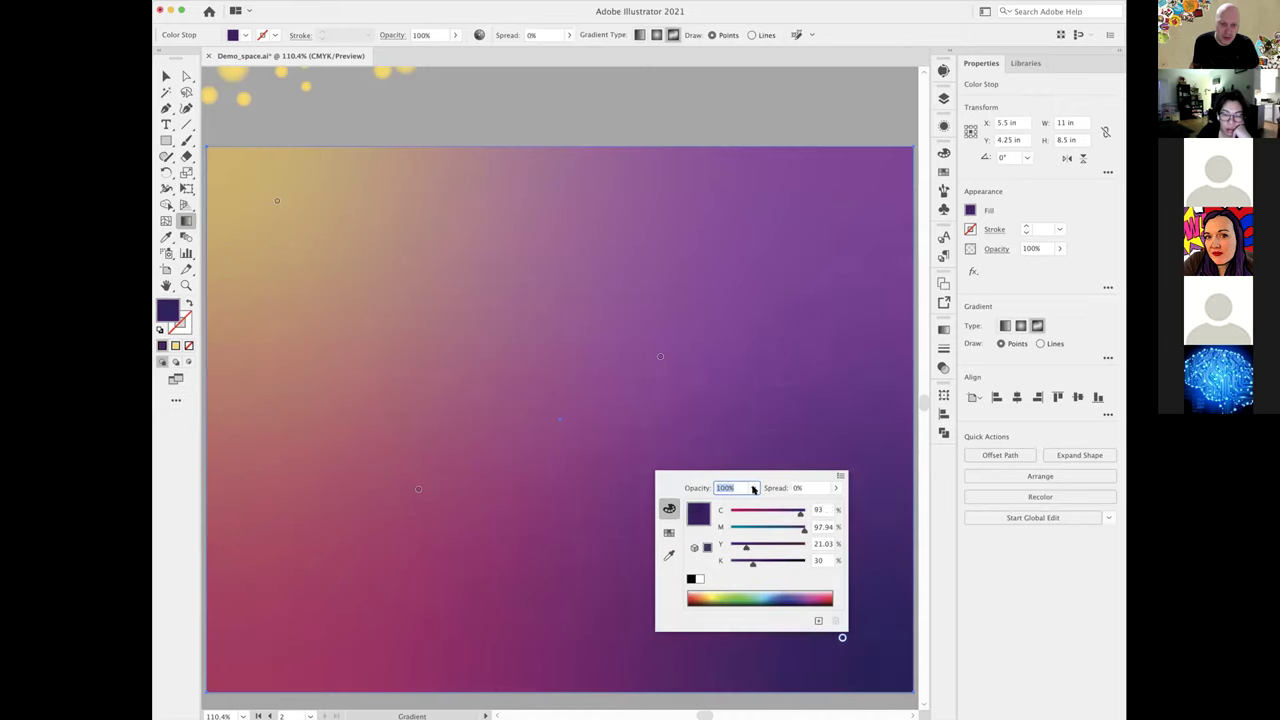
- Recolor the lower-left magenta gradient stop to bright pink with C 1.96, M 91.37, Y 0 and K 0
{"action": "double_click", "coordinate": [418, 491]}
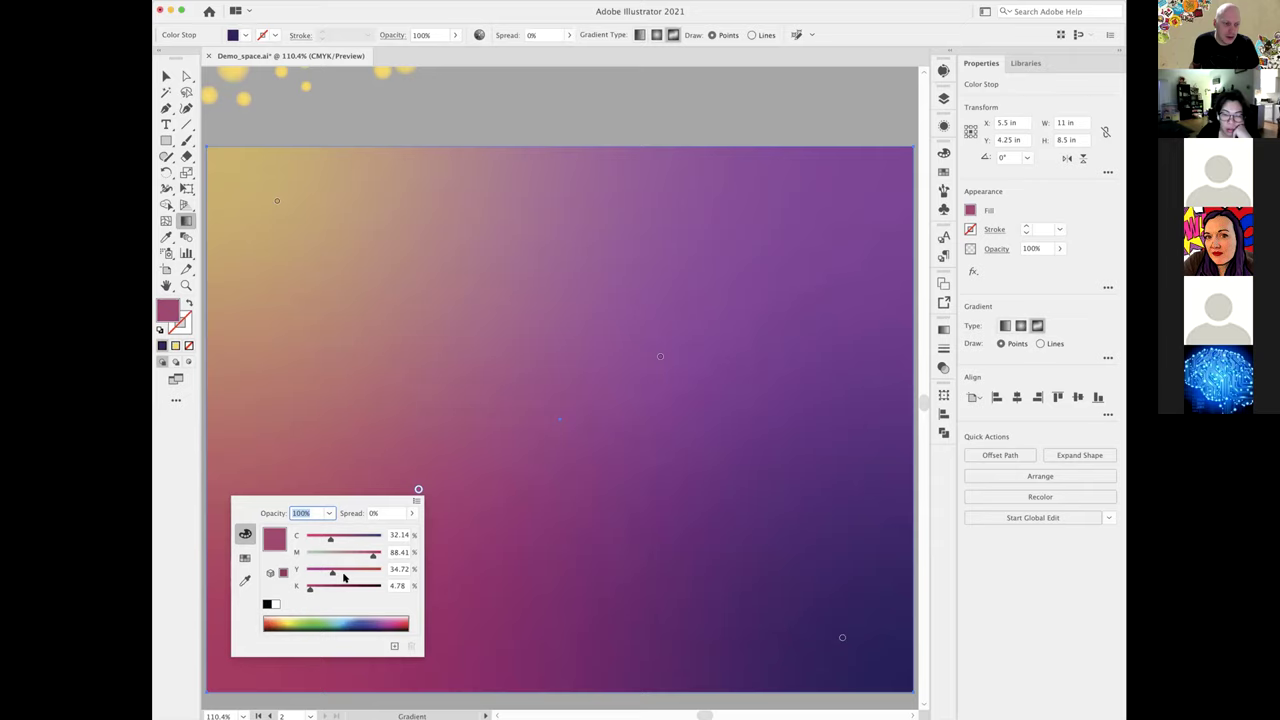
{"action": "left_click", "coordinate": [396, 618]}
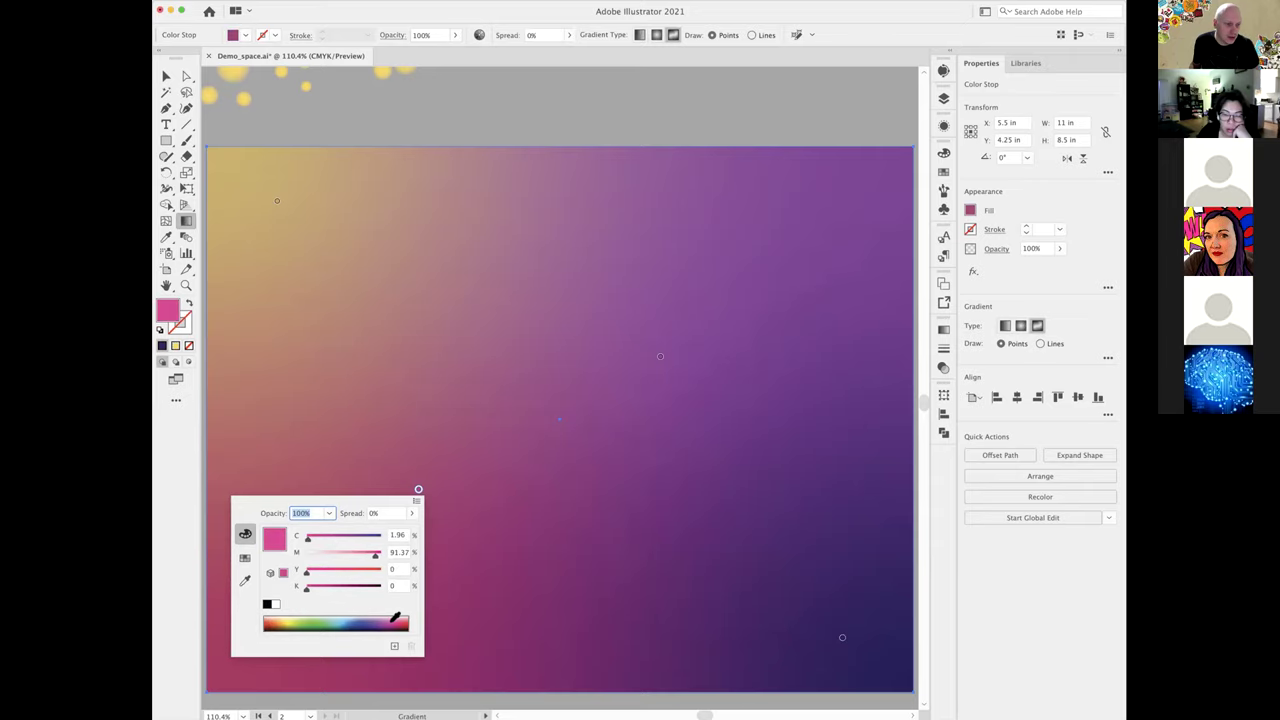
- Adjust the upper-left yellow gradient stop to 11% cyan, 91% yellow and 6% black
{"action": "double_click", "coordinate": [275, 204]}
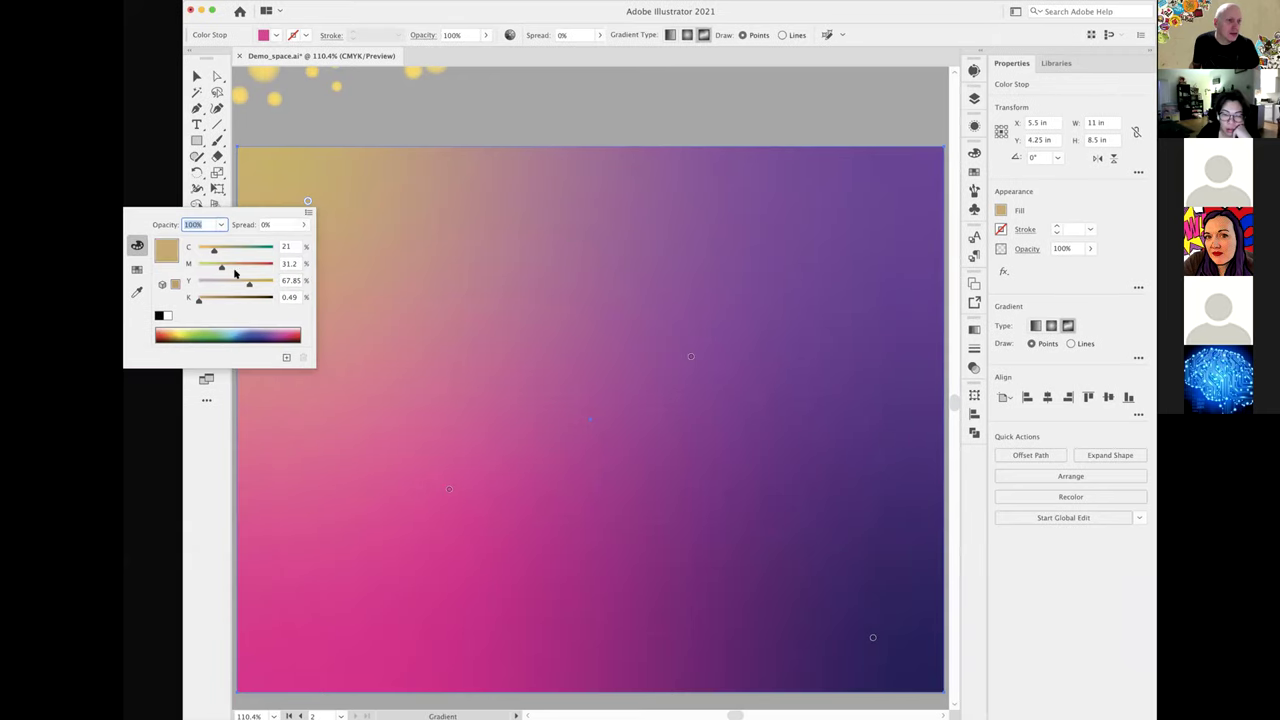
{"action": "left_click_drag", "start_coordinate": [255, 287], "coordinate": [266, 286]}
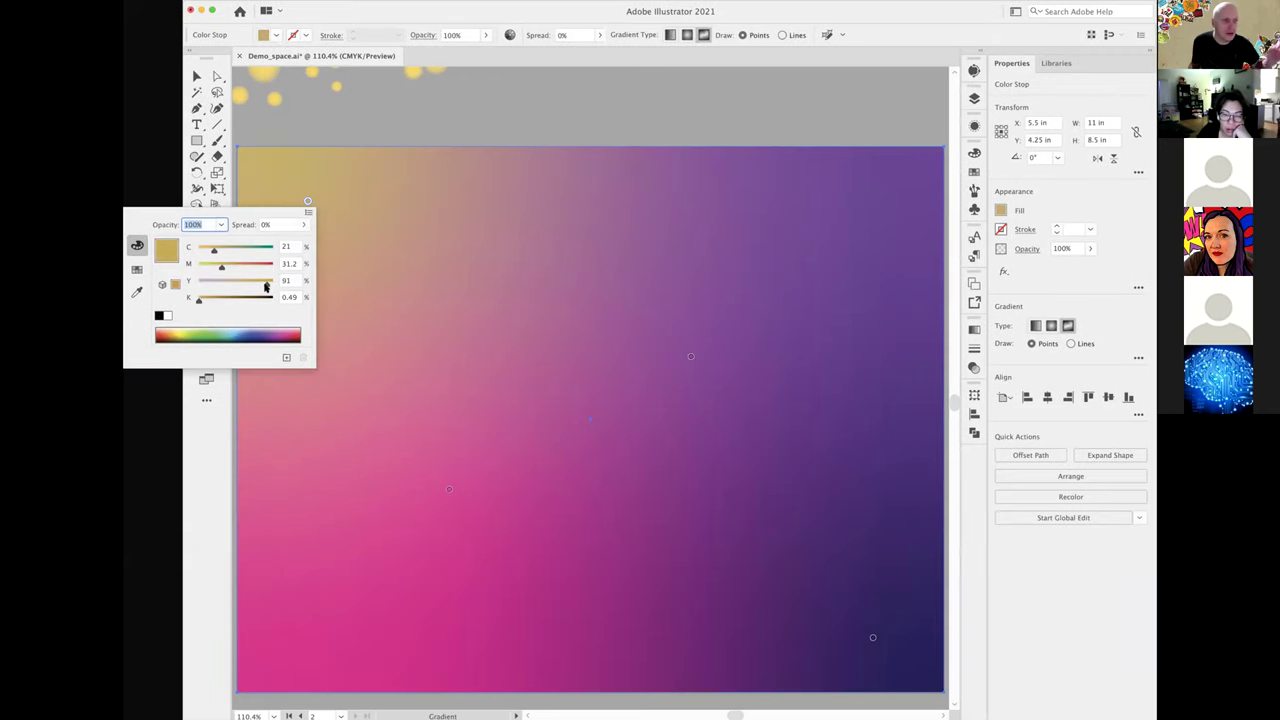
{"action": "left_click_drag", "start_coordinate": [213, 250], "coordinate": [206, 251]}
{"action": "left_click", "coordinate": [211, 299]}
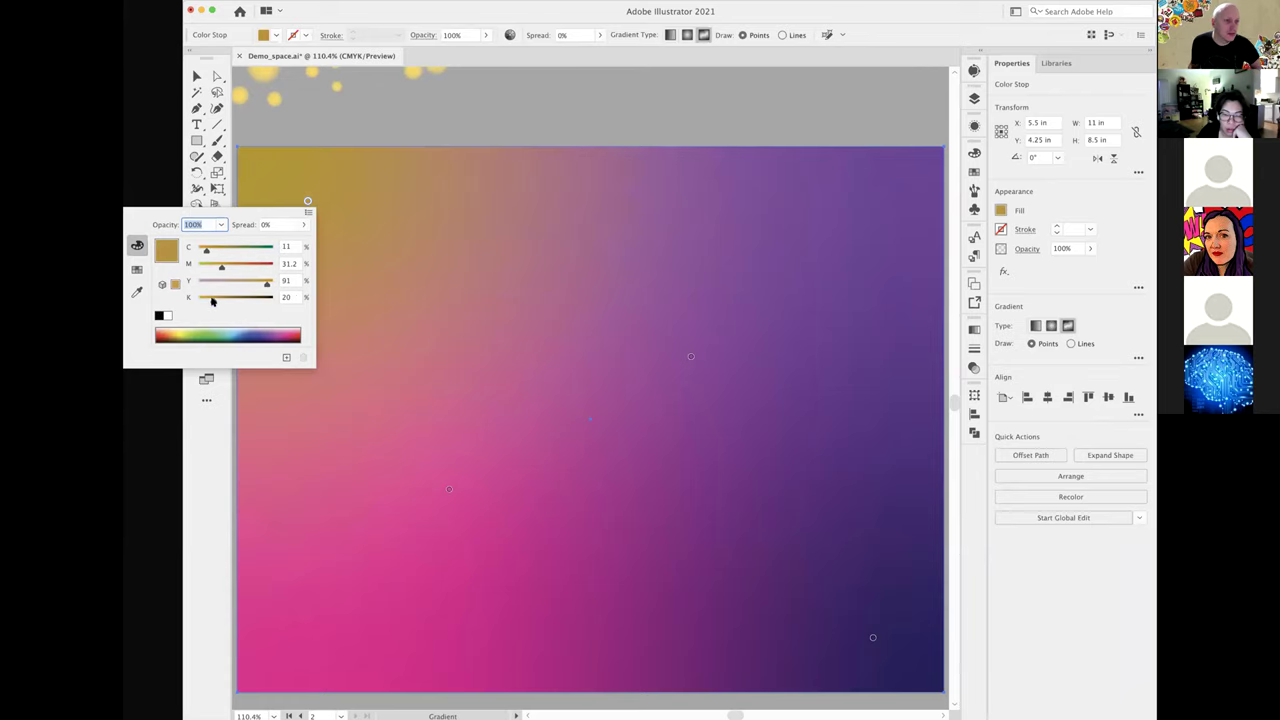
{"action": "left_click", "coordinate": [202, 299]}
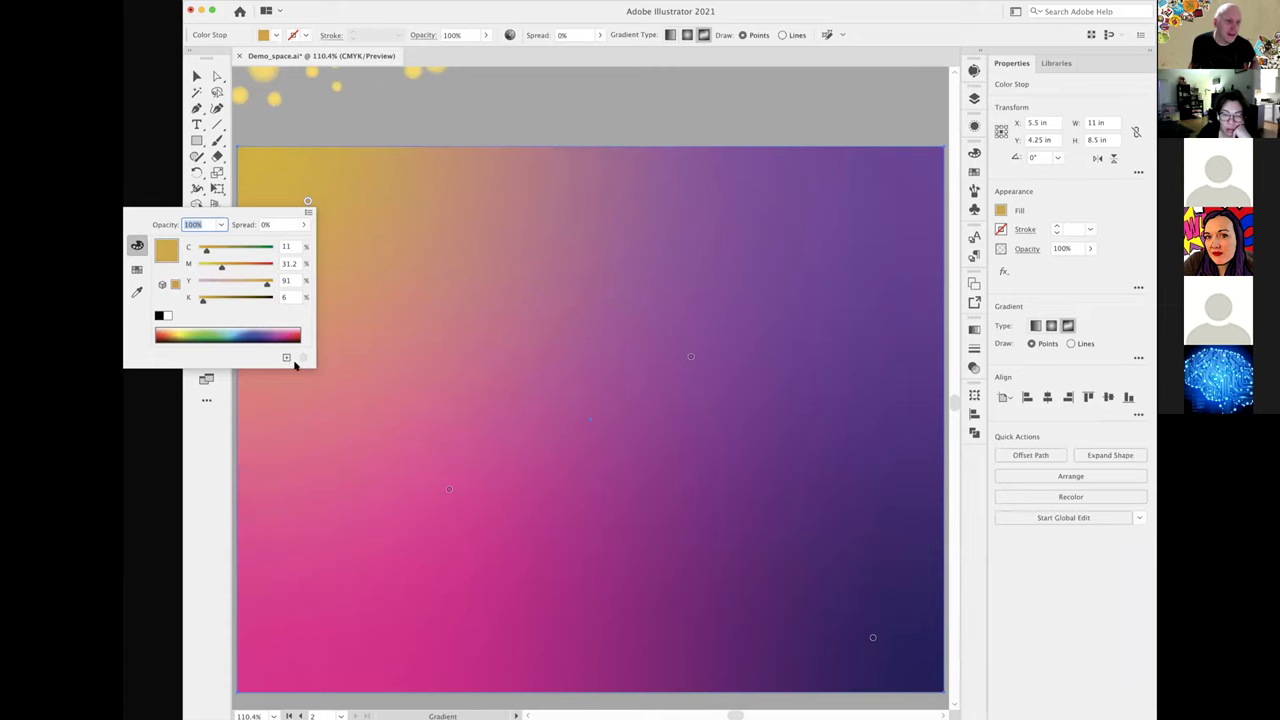
{"action": "left_click", "coordinate": [341, 223]}
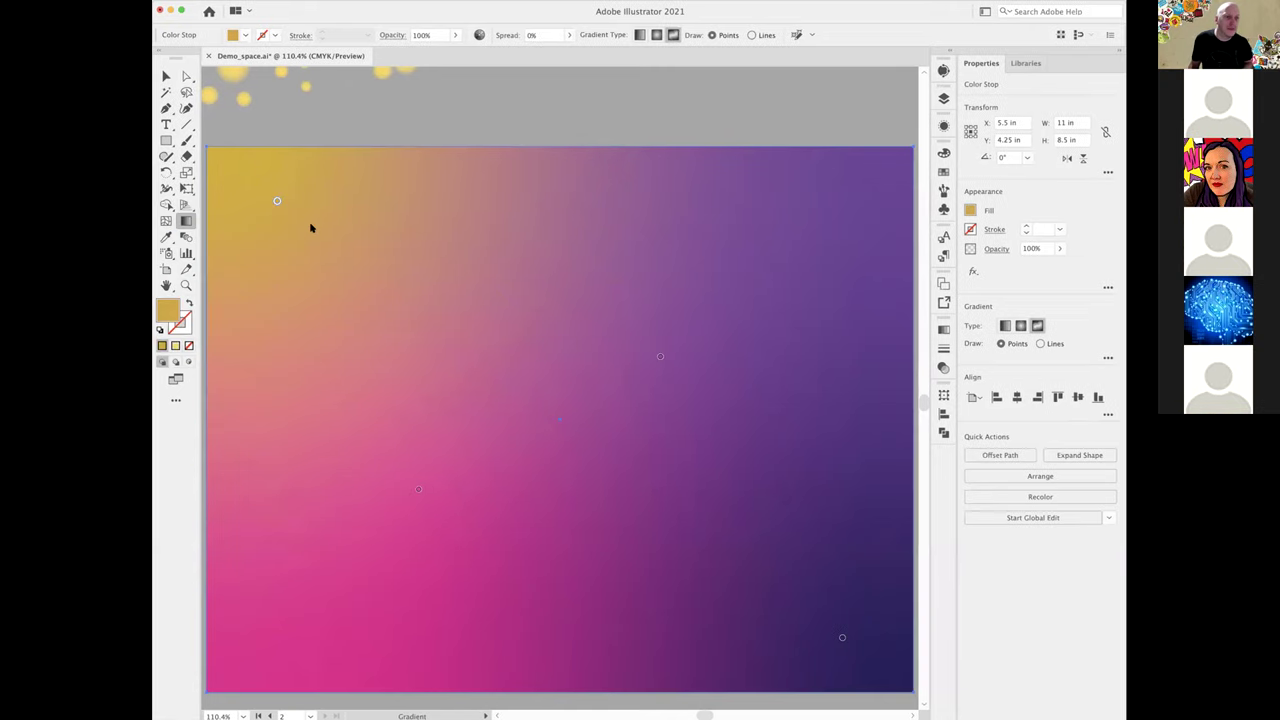
- Widen the yellow gradient stop's spread to 88% and deselect the background rectangle
{"action": "left_click_drag", "start_coordinate": [277, 212], "coordinate": [274, 234]}
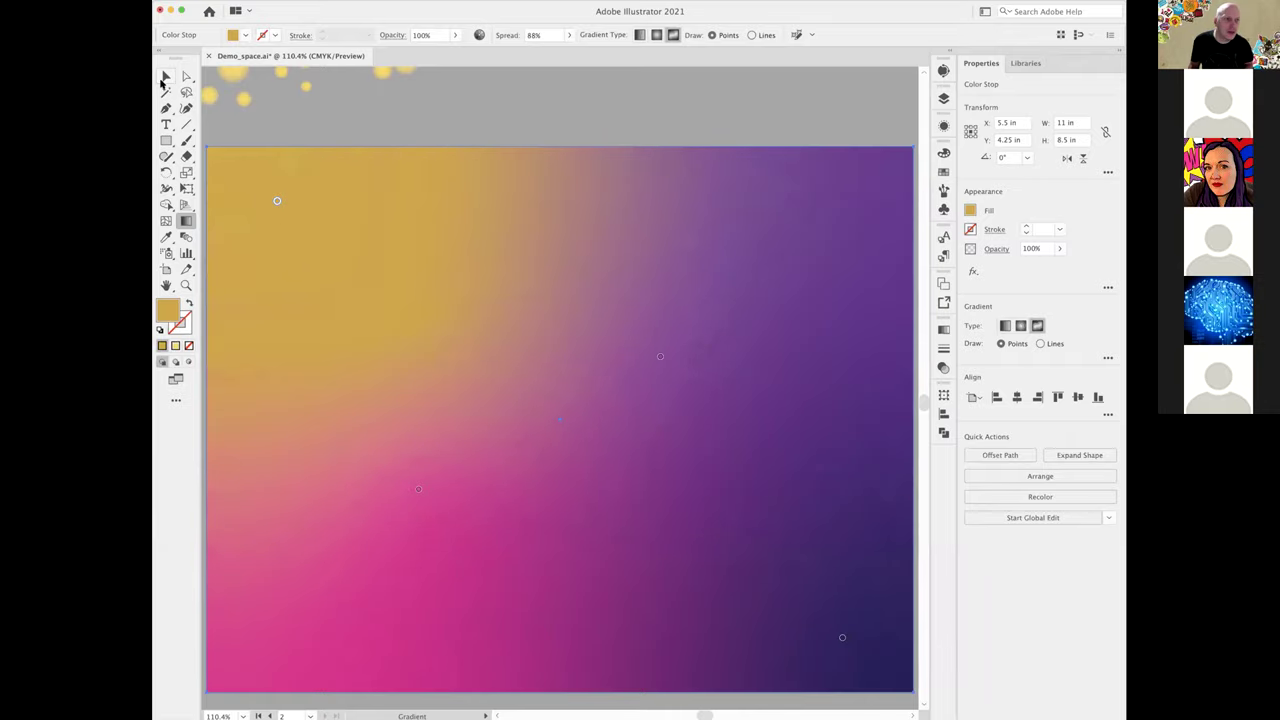
{"action": "left_click", "coordinate": [166, 78]}
{"action": "left_click", "coordinate": [462, 120]}
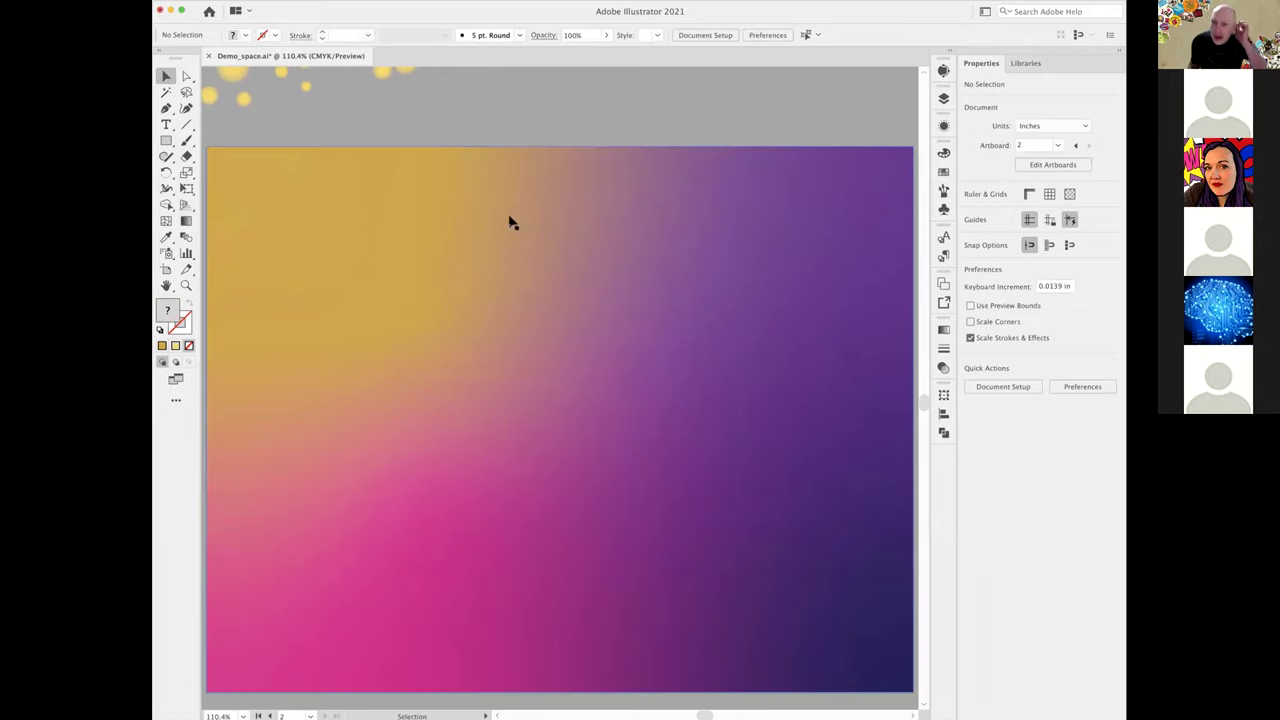
- Unlock the guilloche layer and make it the active layer, leaving the other layers locked
{"action": "left_click", "coordinate": [943, 99]}
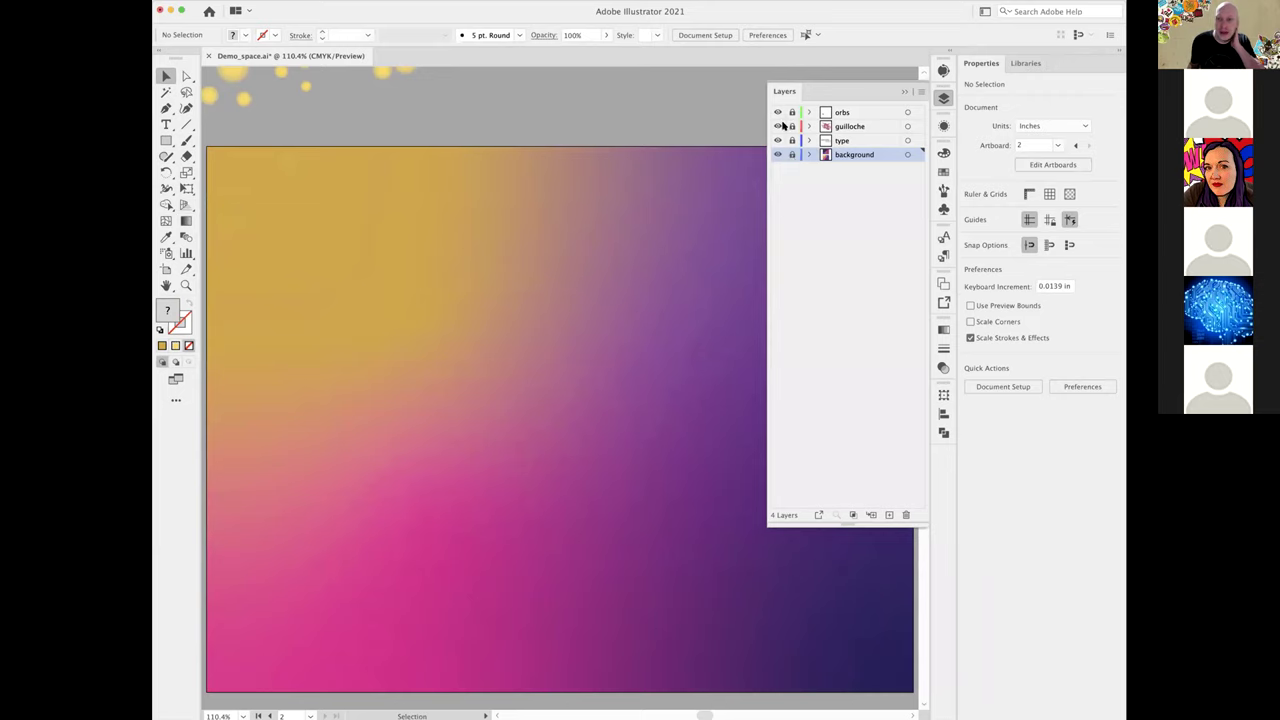
{"action": "left_click", "coordinate": [838, 126]}
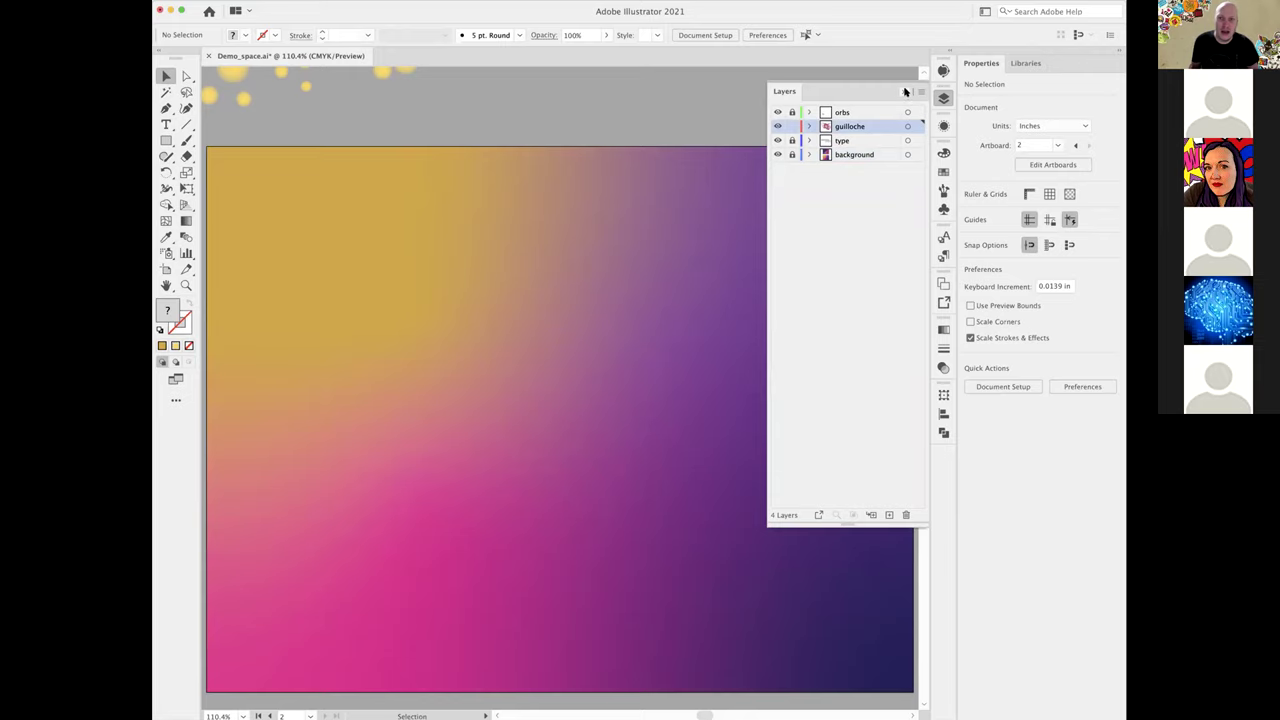
{"action": "left_click", "coordinate": [905, 92]}
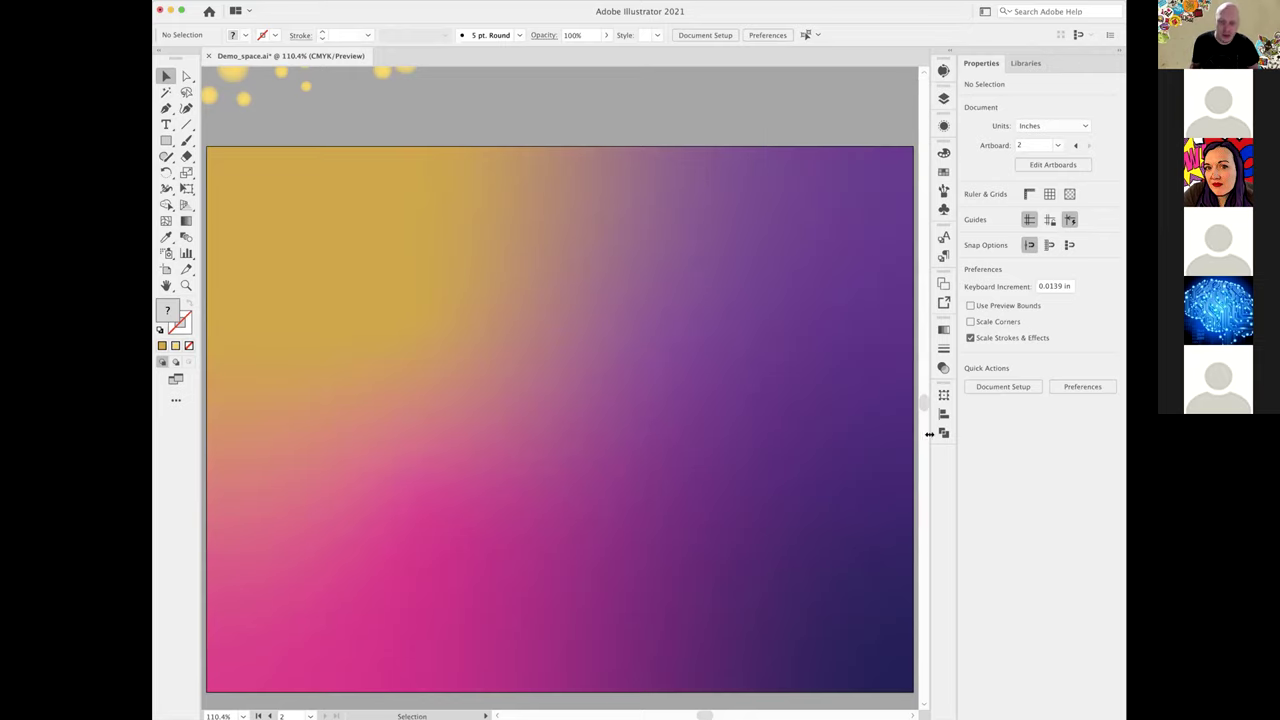
- Draw a circle about 2.58 in across near the middle of the second artboard
{"action": "scroll", "coordinate": [928, 437], "scroll_direction": "up", "scroll_amount": 10}
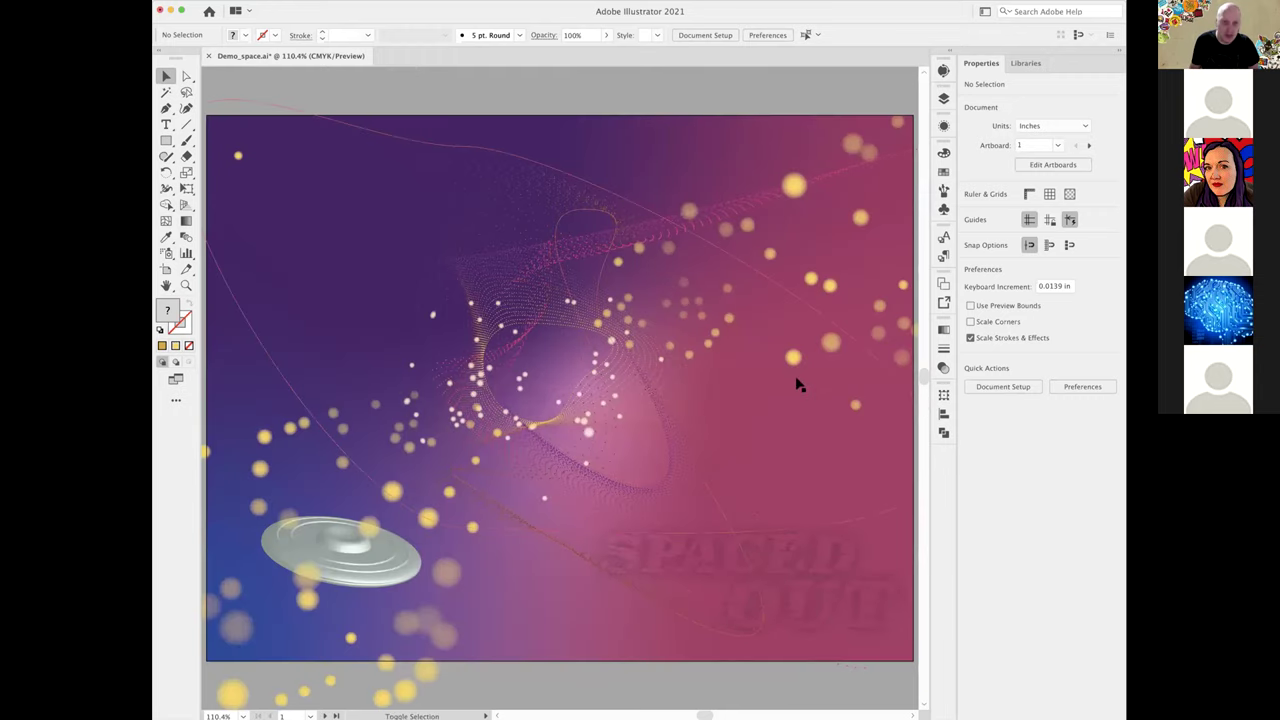
{"action": "key", "text": "shift+Page_Down"}
{"action": "left_click_drag", "start_coordinate": [162, 143], "coordinate": [224, 176]}
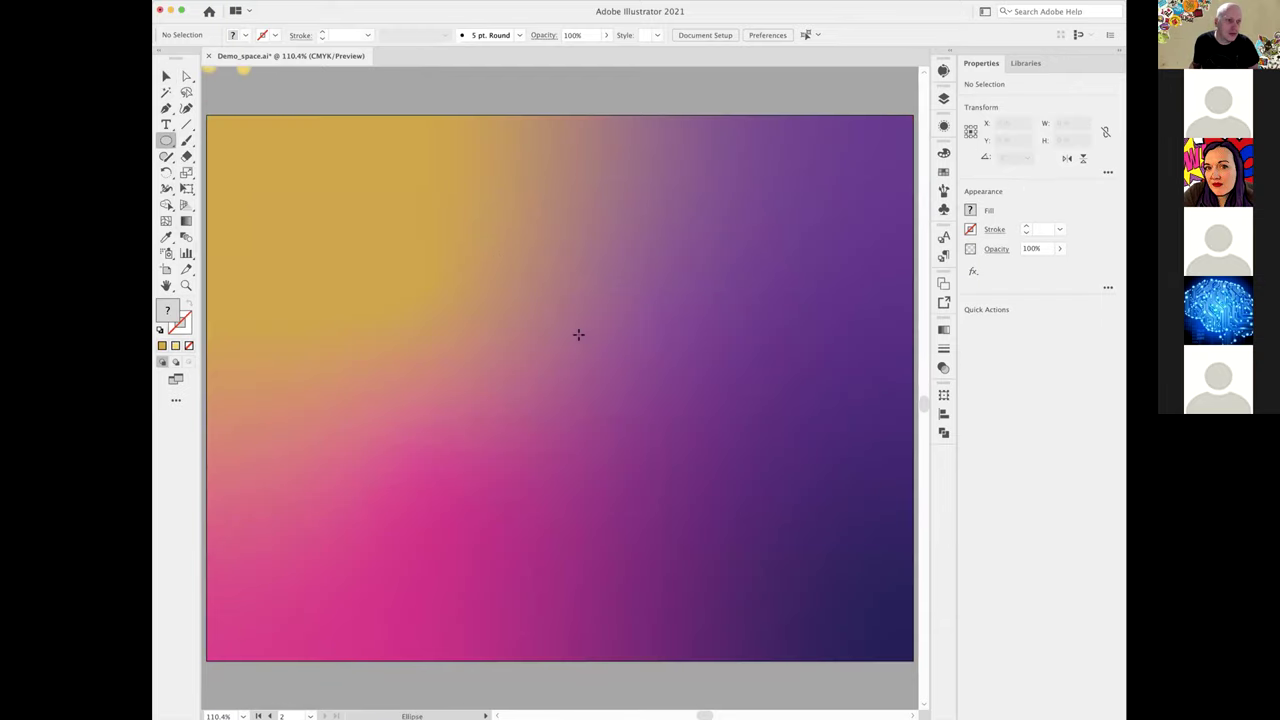
{"action": "left_click_drag", "start_coordinate": [539, 345], "coordinate": [623, 391]}
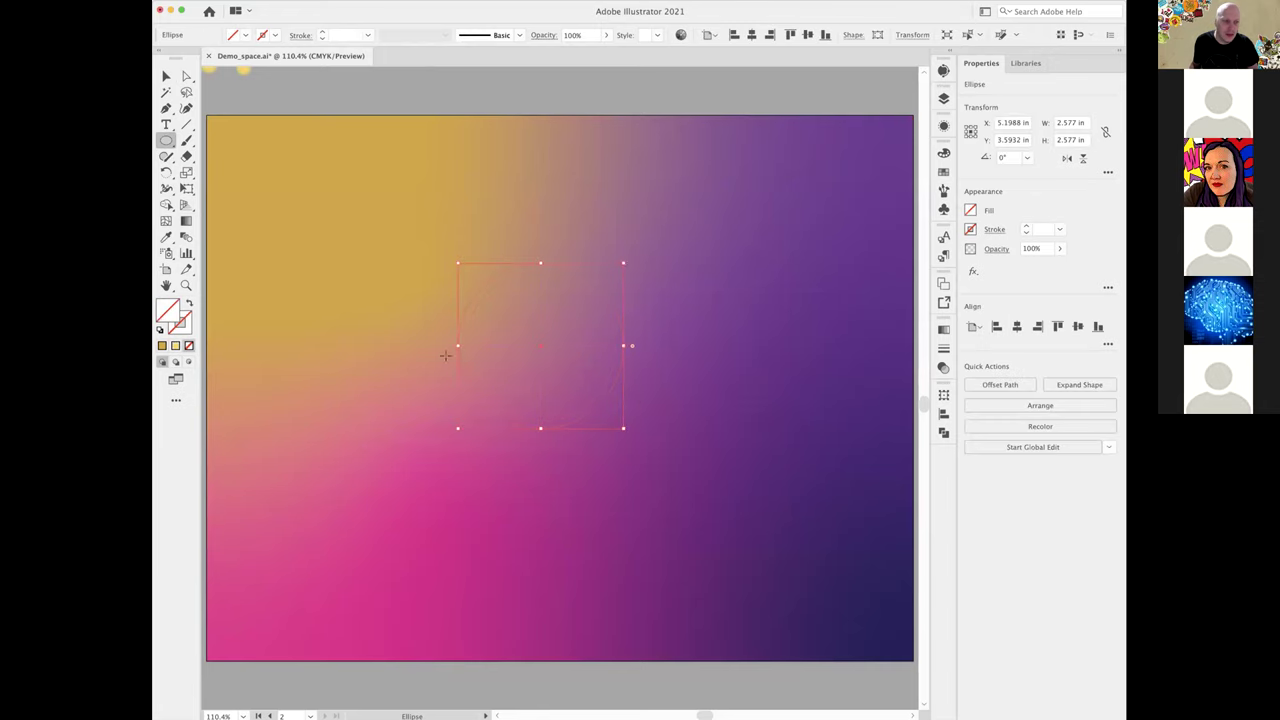
- Give the circle a purple stroke with no fill and deselect it
{"action": "left_click", "coordinate": [943, 171]}
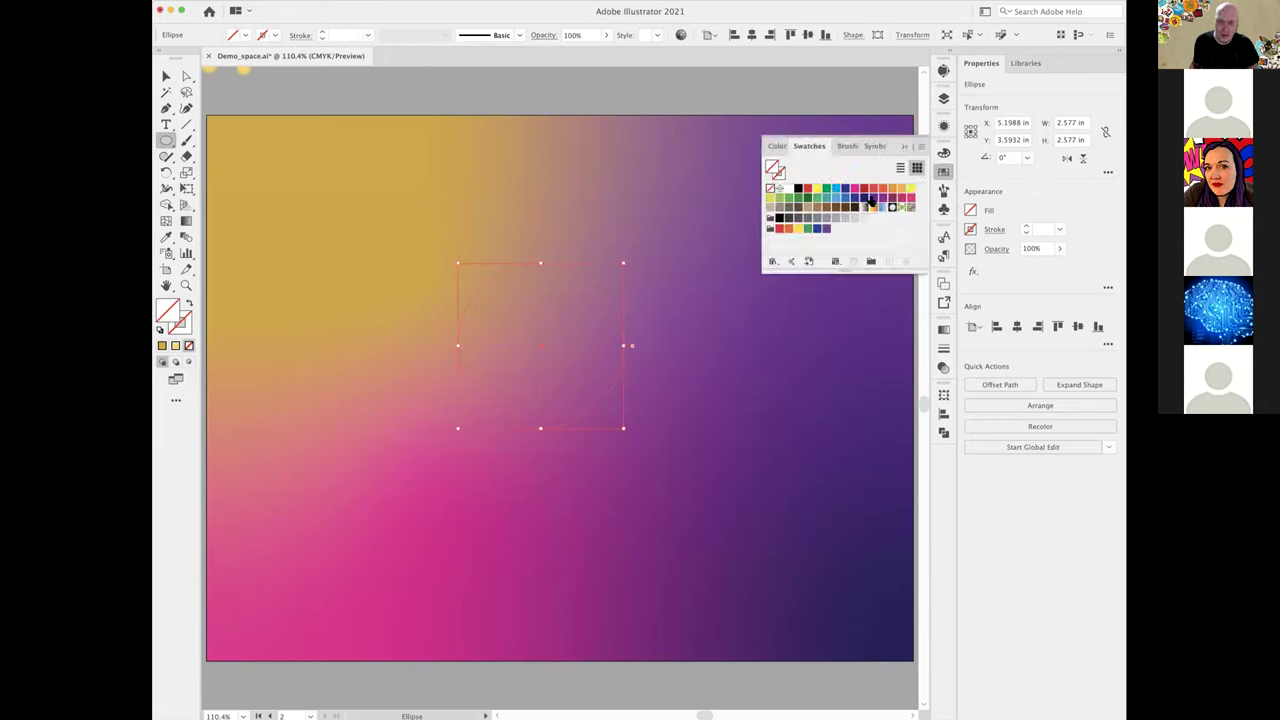
{"action": "left_click", "coordinate": [865, 198]}
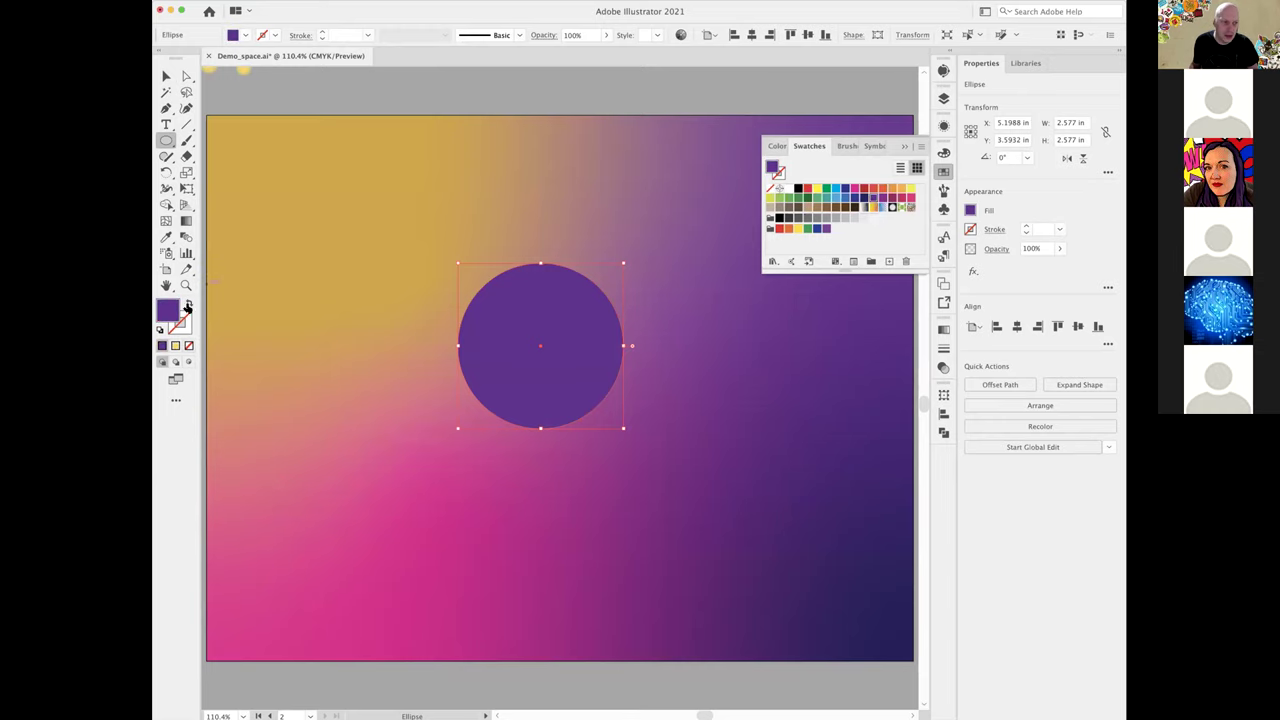
{"action": "left_click", "coordinate": [189, 304]}
{"action": "left_click", "coordinate": [166, 78]}
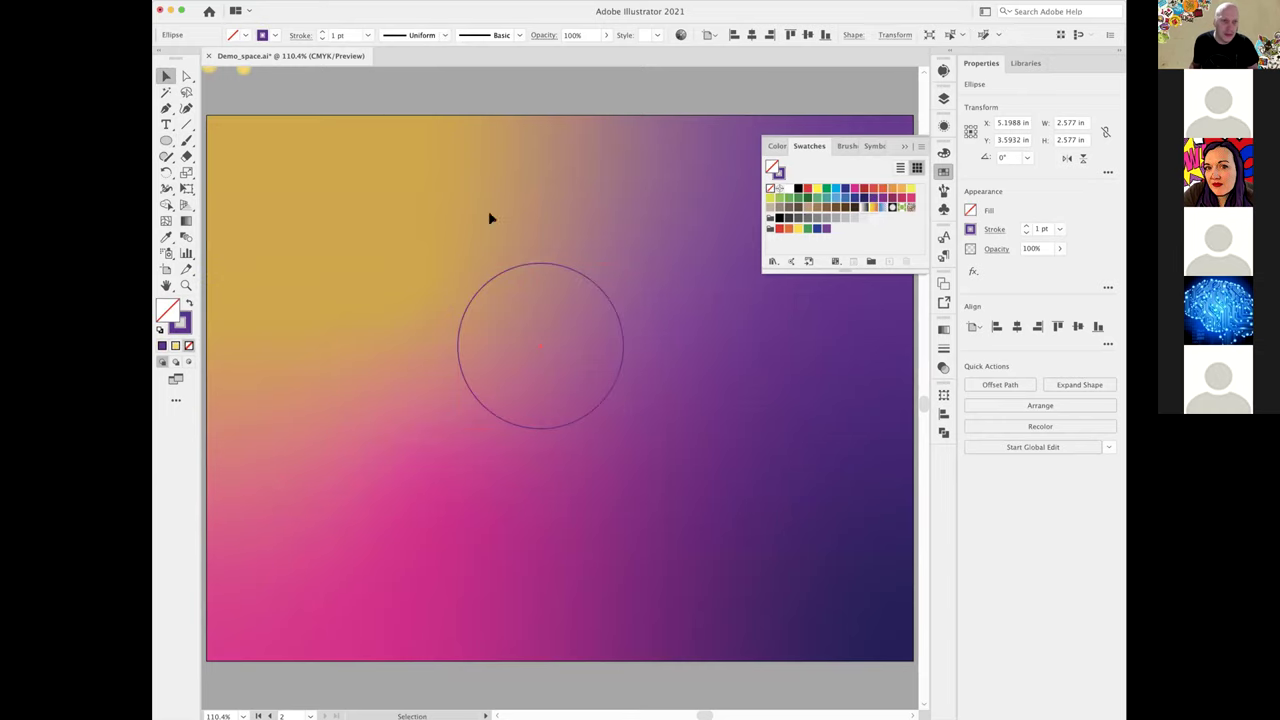
{"action": "left_click", "coordinate": [488, 212]}
- Make the circle's stroke a 2 pt dashed line with 0.01 pt dashes and round caps so it forms dots
{"action": "scroll", "coordinate": [566, 286], "scroll_direction": "up", "scroll_amount": 5}
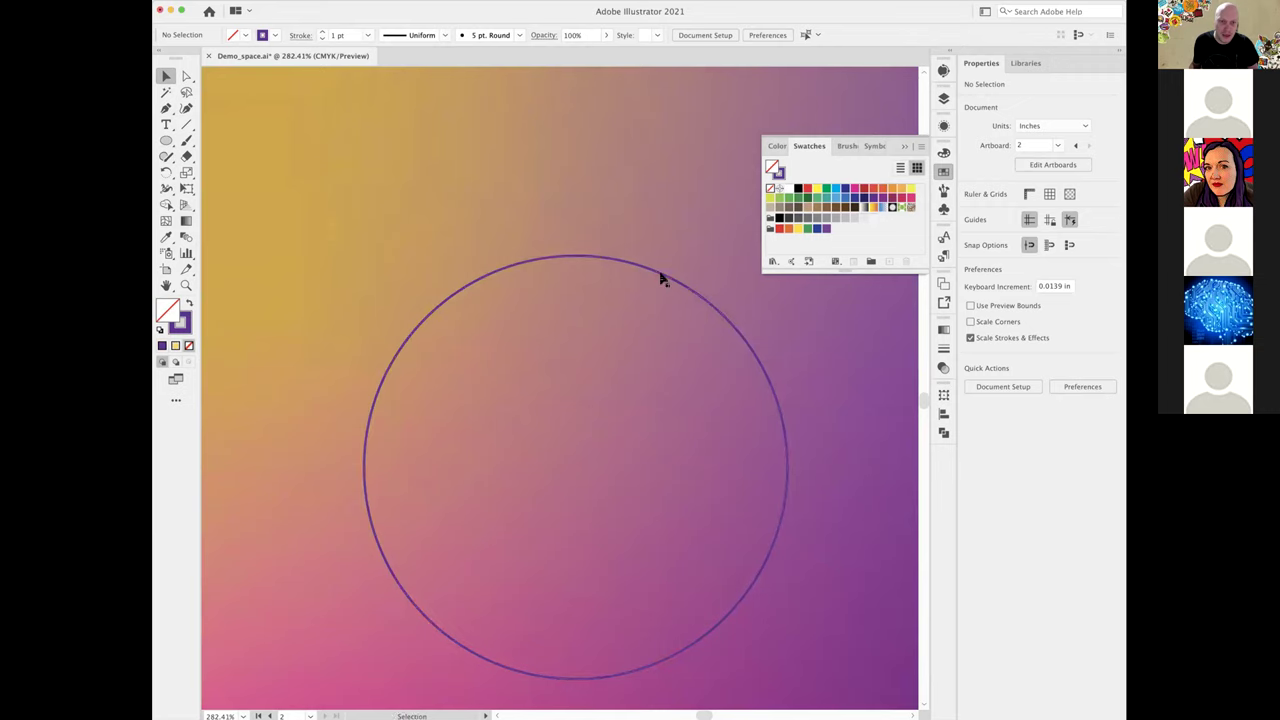
{"action": "left_click", "coordinate": [661, 274]}
{"action": "left_click", "coordinate": [906, 150]}
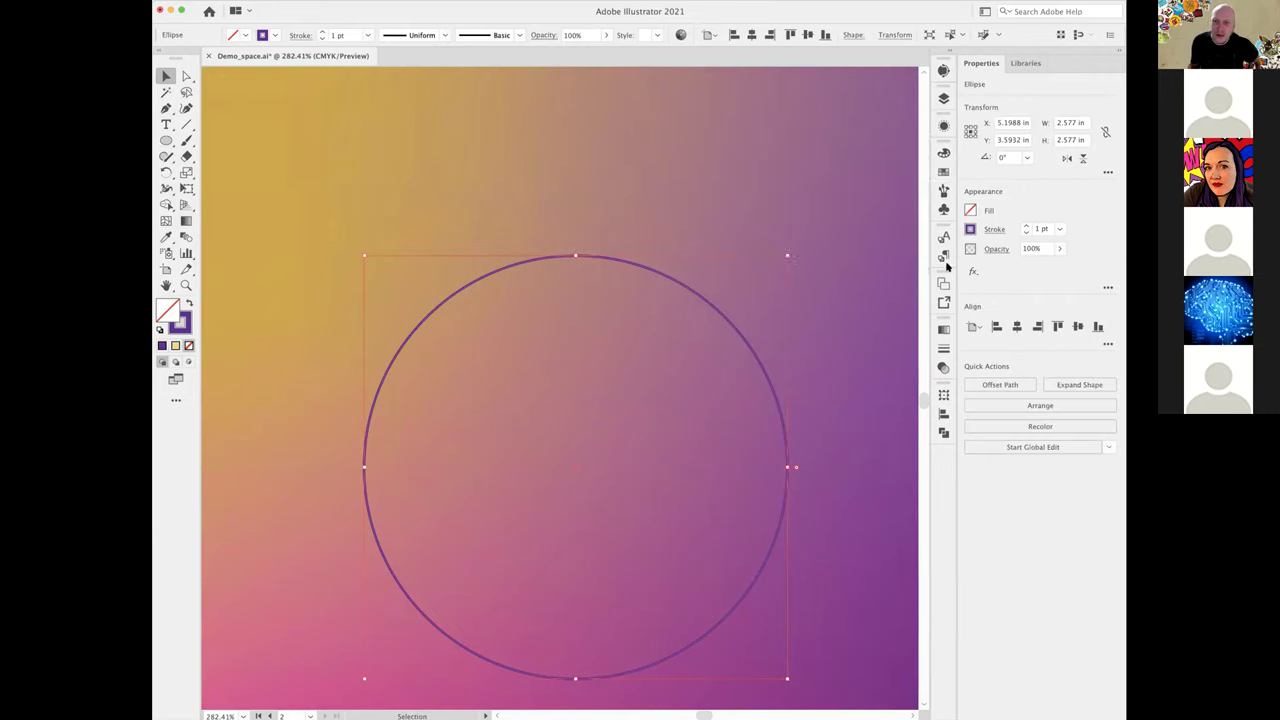
{"action": "left_click", "coordinate": [944, 349]}
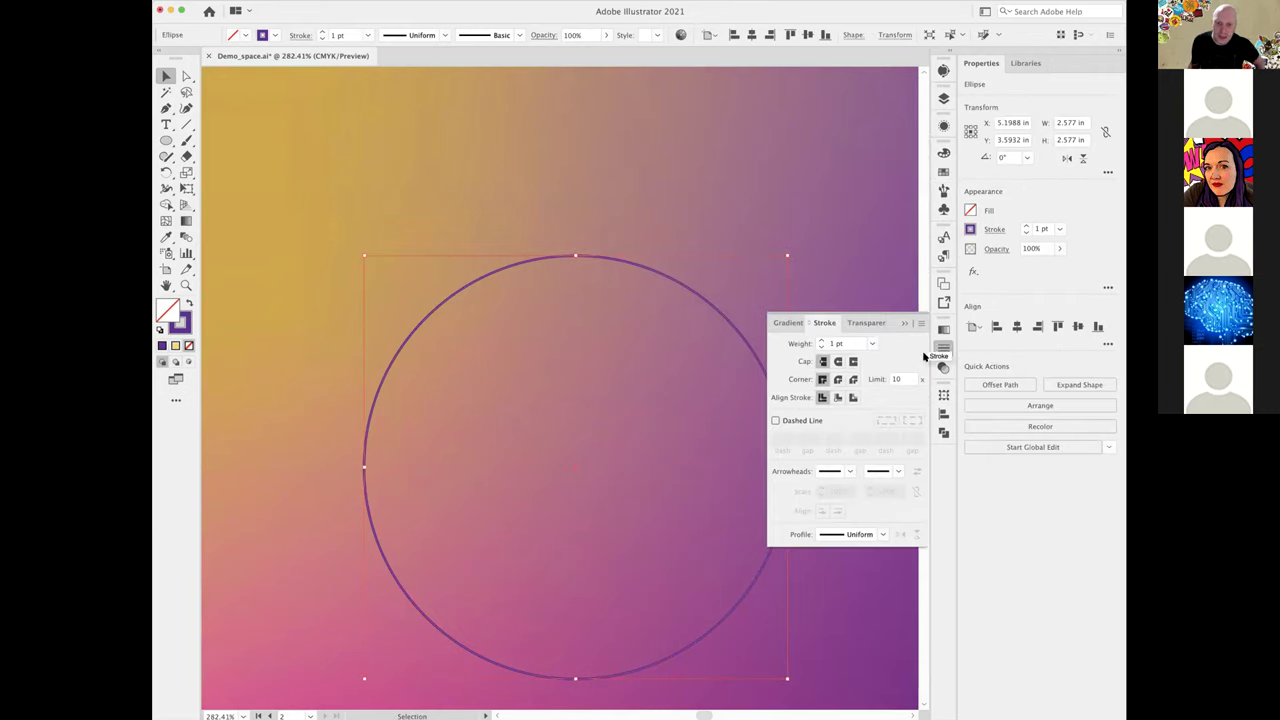
{"action": "left_click", "coordinate": [775, 420]}
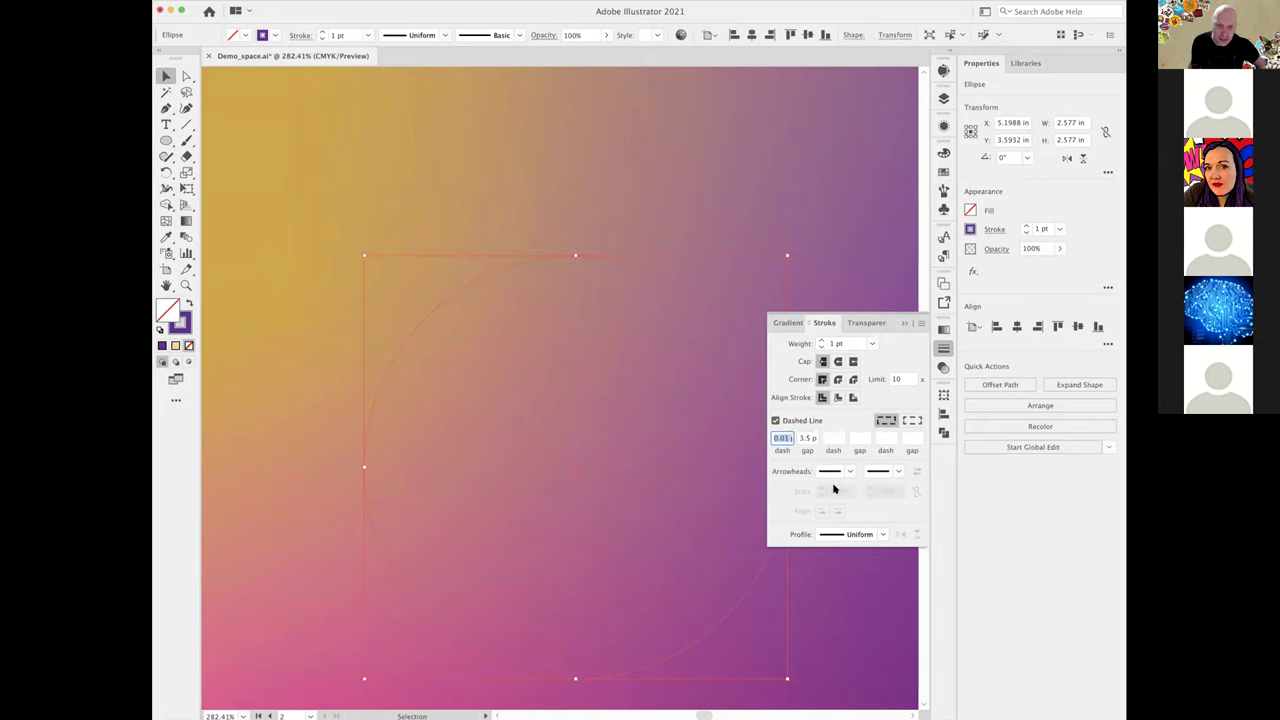
{"action": "key", "text": "BackSpace"}
{"action": "left_click_drag", "start_coordinate": [680, 284], "coordinate": [893, 274]}
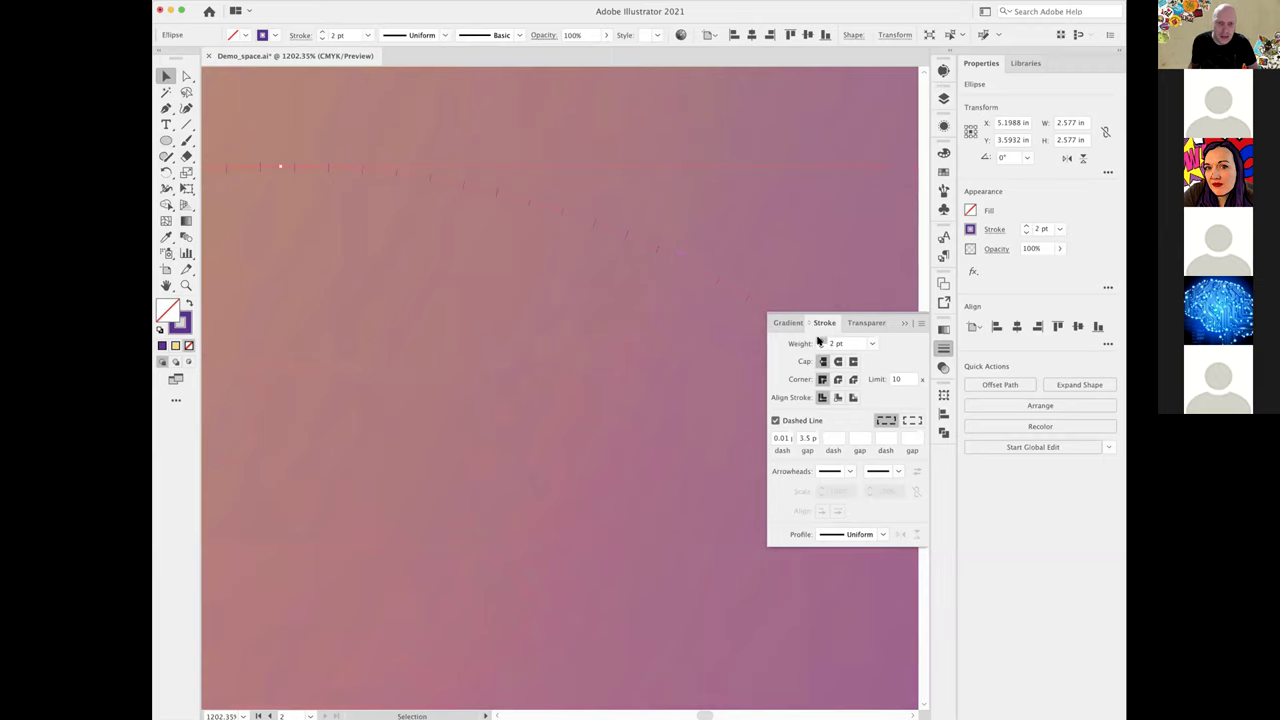
{"action": "left_click", "coordinate": [821, 346]}
{"action": "left_click", "coordinate": [837, 361]}
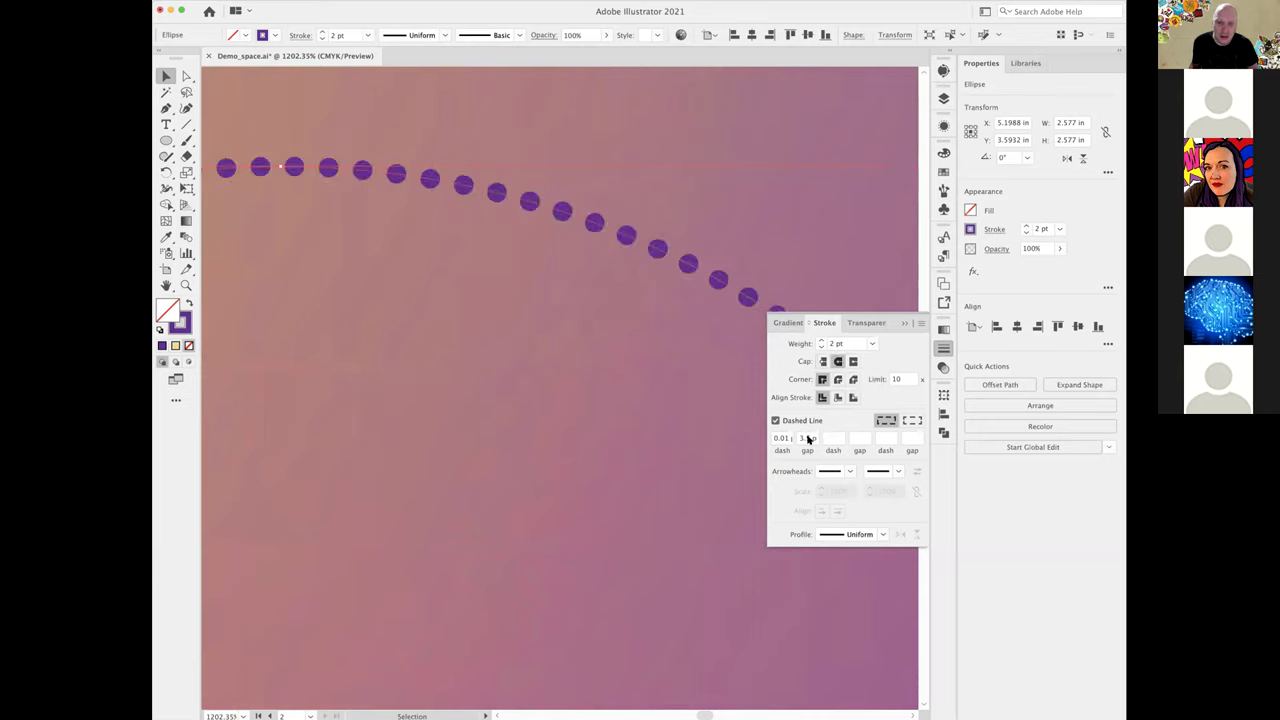
- Increase the gap between the circle's dots to 5 pt
{"action": "left_click", "coordinate": [808, 436]}
{"action": "type", "text": "4"}
{"action": "key", "text": "Tab"}
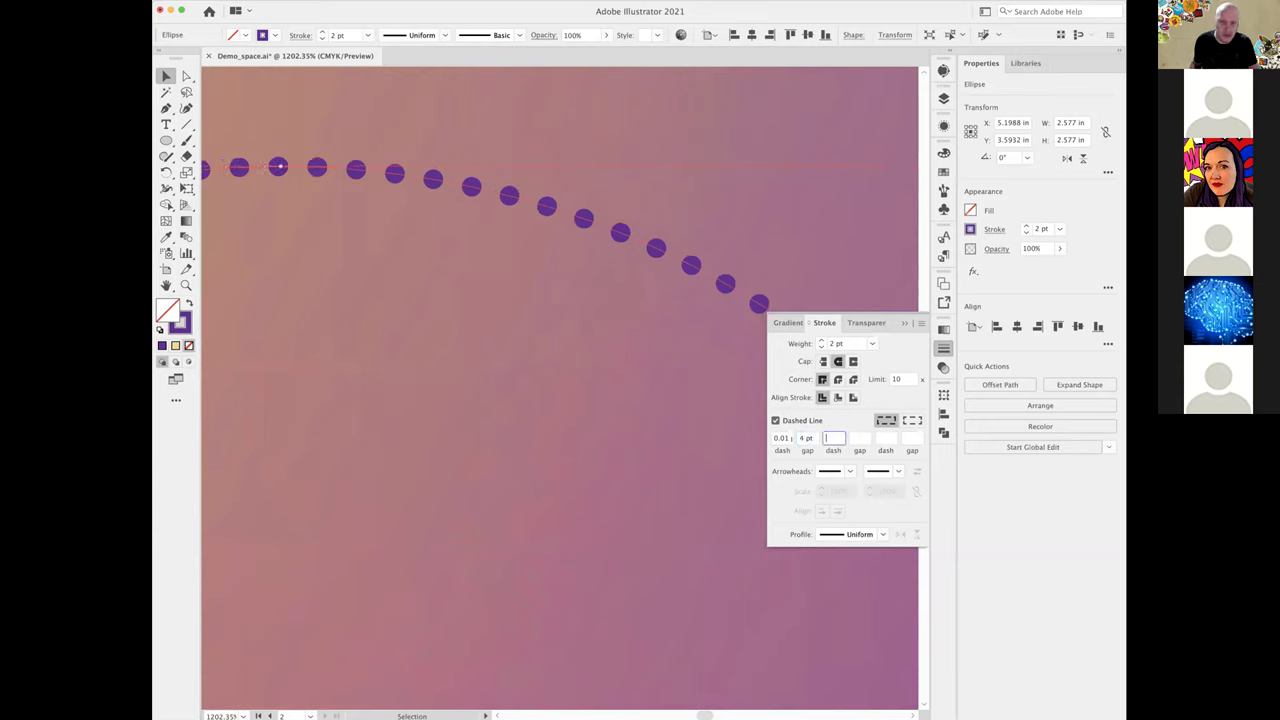
{"action": "left_click", "coordinate": [809, 439]}
{"action": "type", "text": "5"}
{"action": "key", "text": "Tab"}
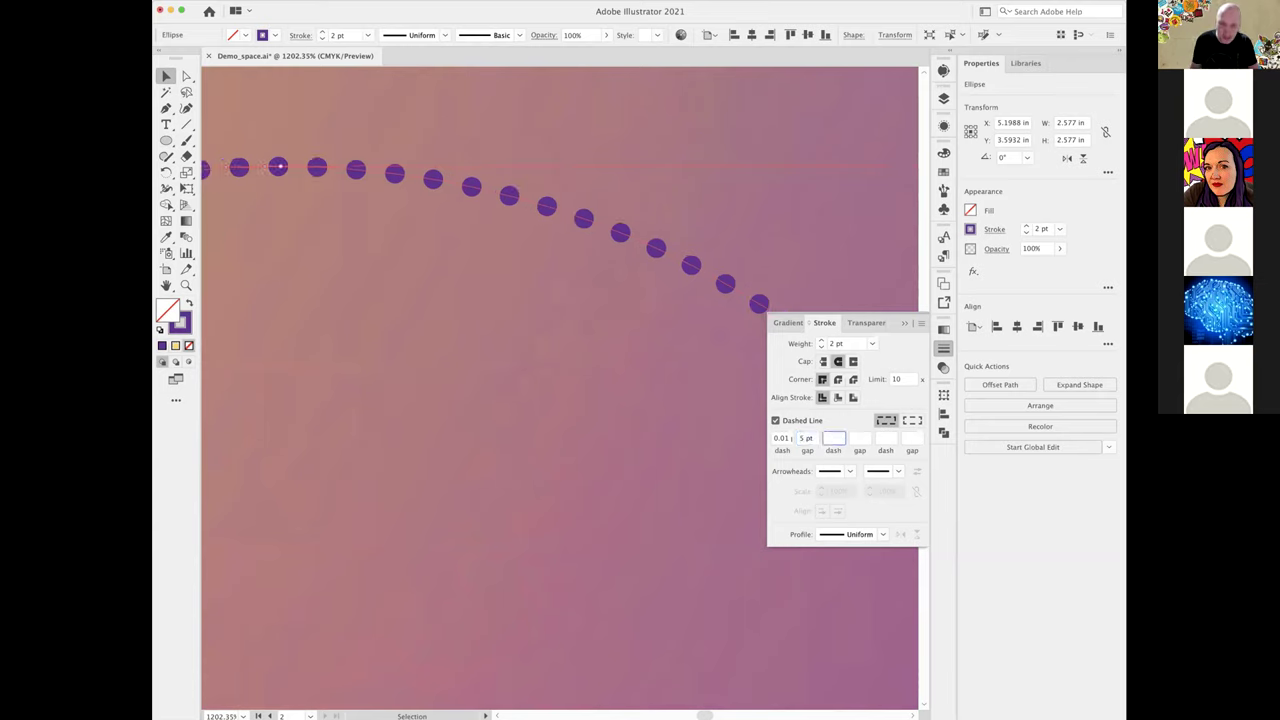
{"action": "key", "text": "super+minus"}
{"action": "key", "text": "super+minus"}
{"action": "key", "text": "super+minus"}
{"action": "key", "text": "super+minus"}
{"action": "key", "text": "super+minus"}
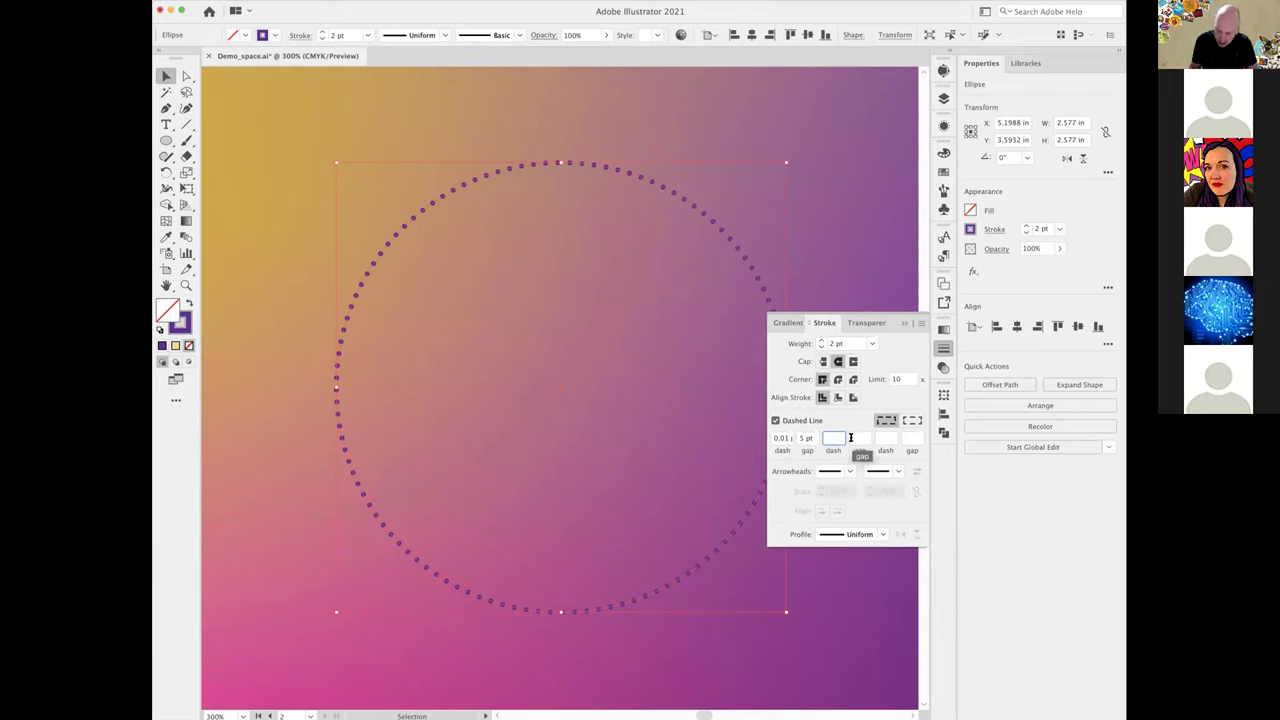
- Try a second dash of 2 pt in the circle's stroke, followed by a gap of 3 pt and then 5 pt
{"action": "key", "text": "Tab"}
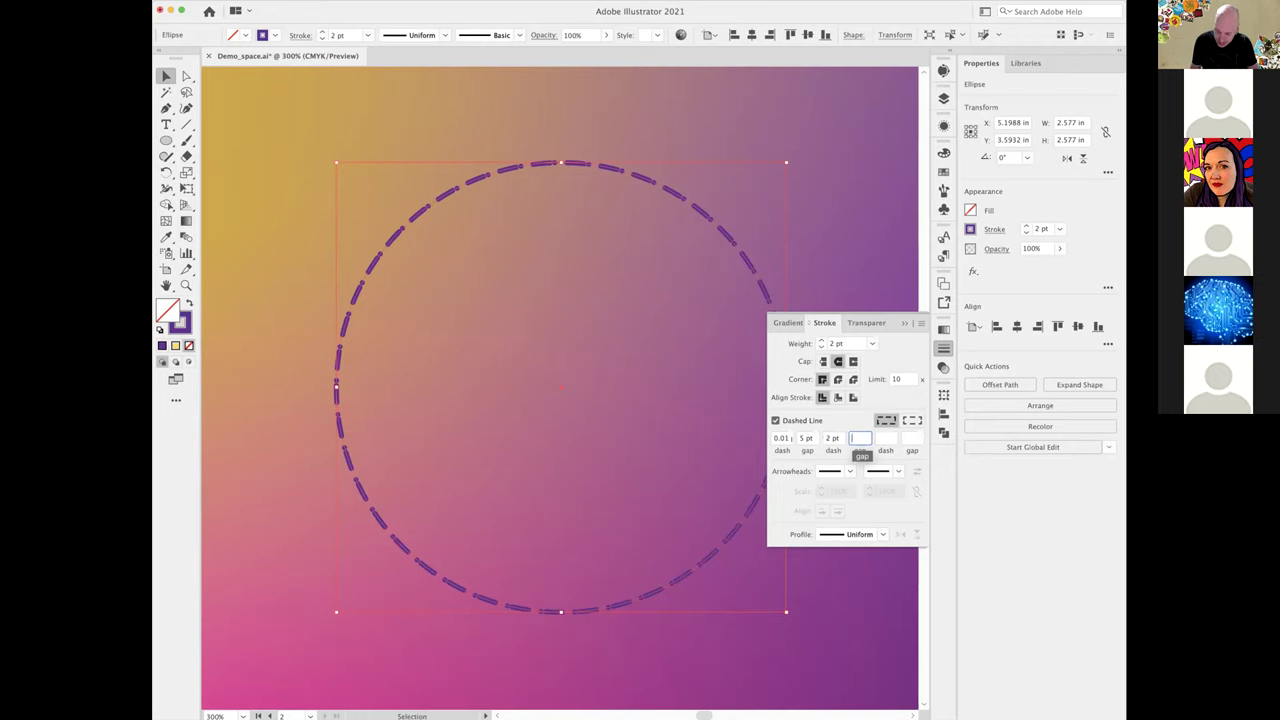
{"action": "type", "text": "3"}
{"action": "key", "text": "Tab"}
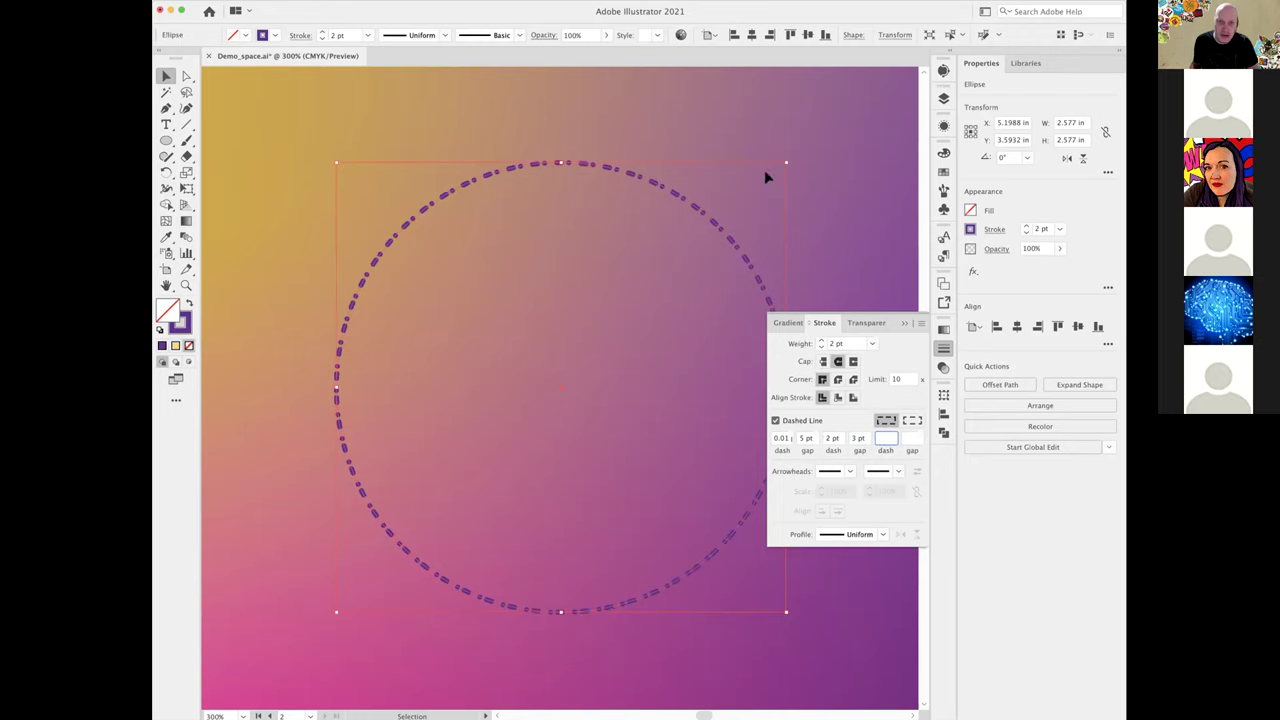
{"action": "left_click", "coordinate": [863, 438]}
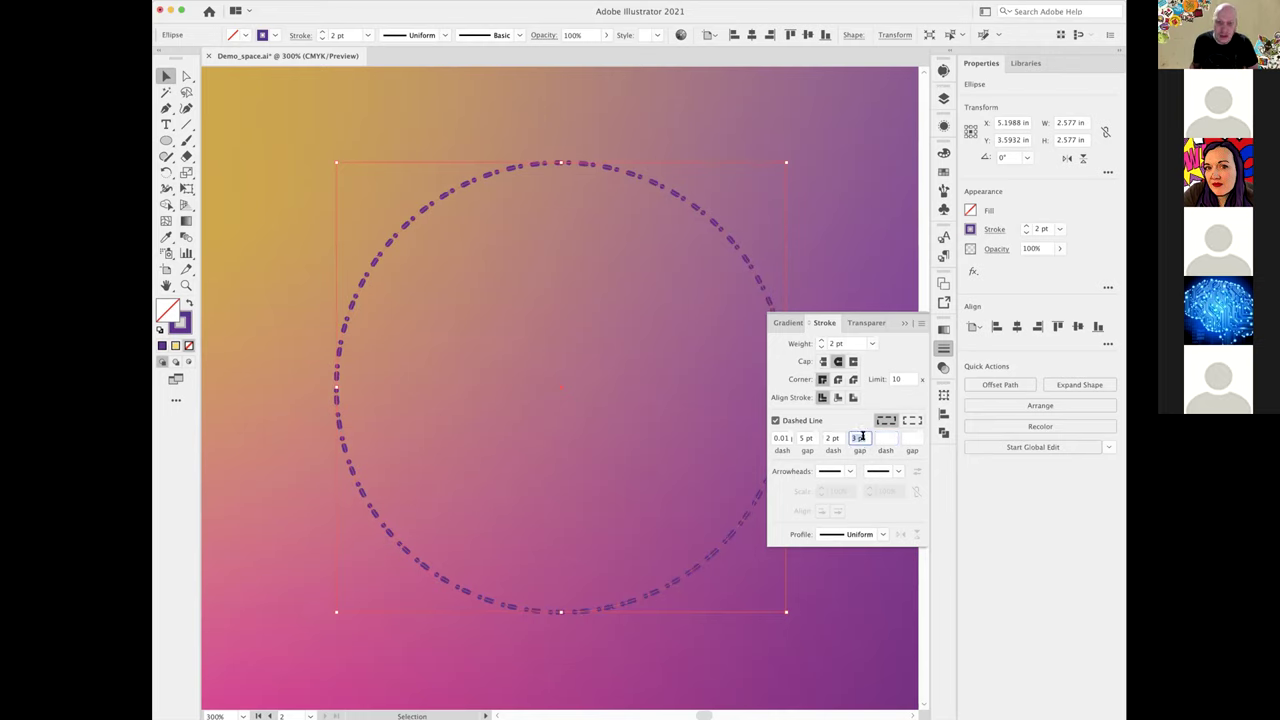
{"action": "type", "text": "5"}
{"action": "key", "text": "Tab"}
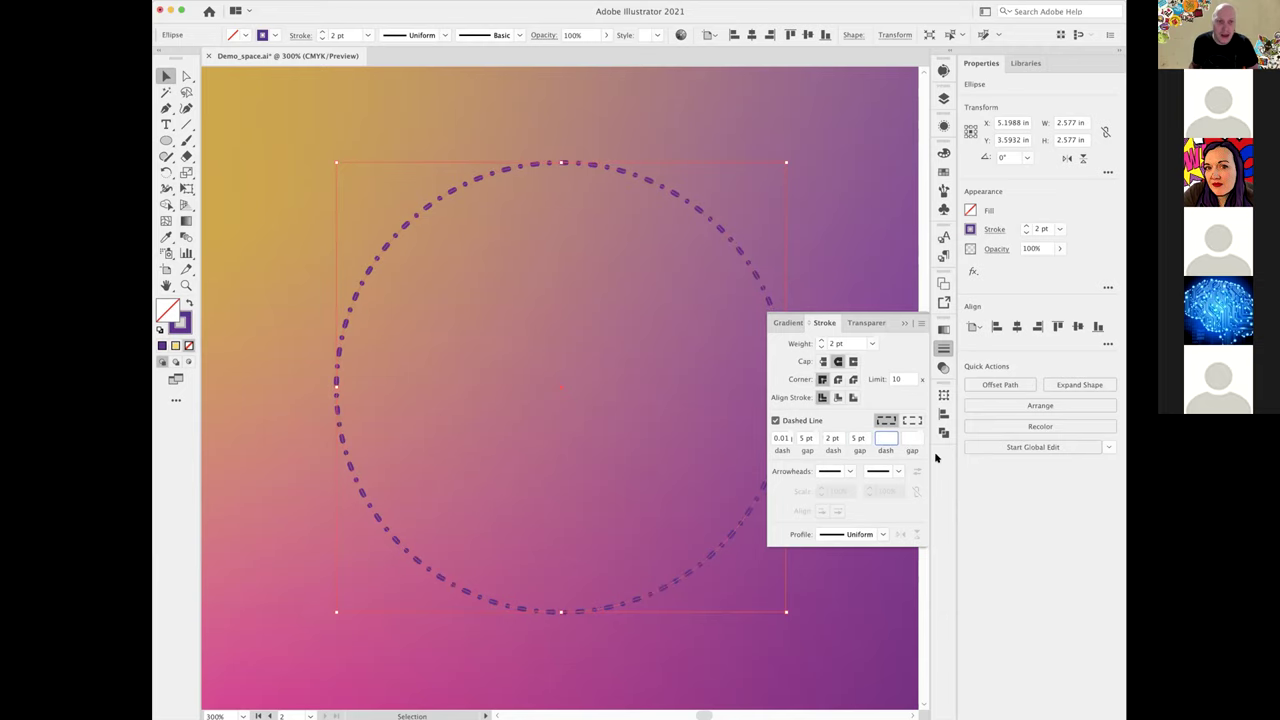
- Clear the second dash and gap values from the circle's stroke
{"action": "left_click", "coordinate": [833, 438]}
{"action": "key", "text": "BackSpace"}
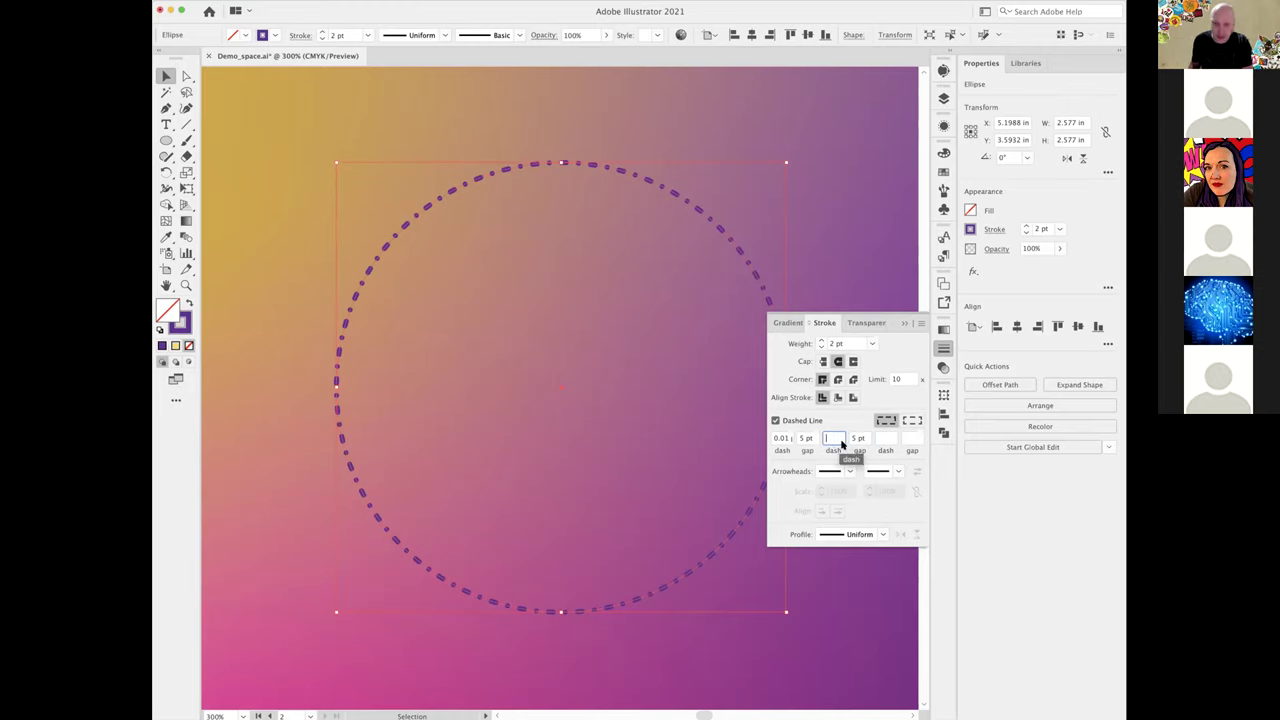
{"action": "key", "text": "Return"}
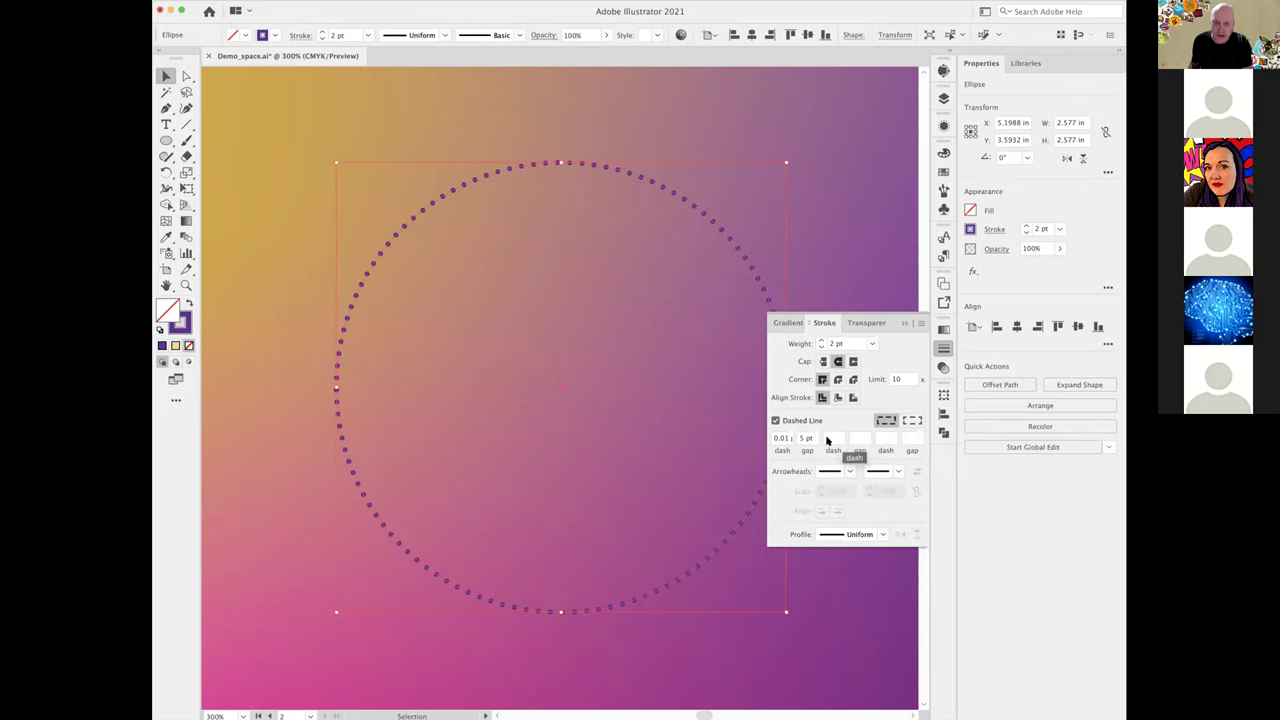
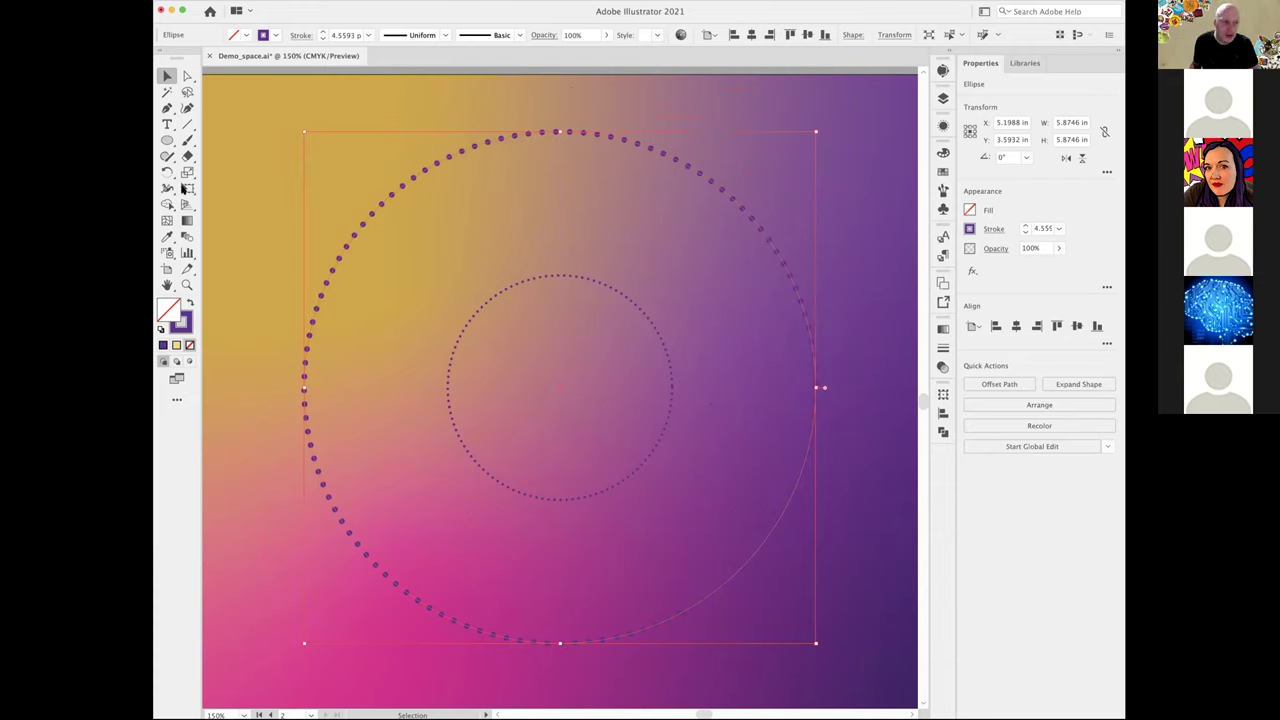
- Set the outer circle's stroke weight to 0.25 pt, leaving its scale as it is
{"action": "double_click", "coordinate": [187, 172]}
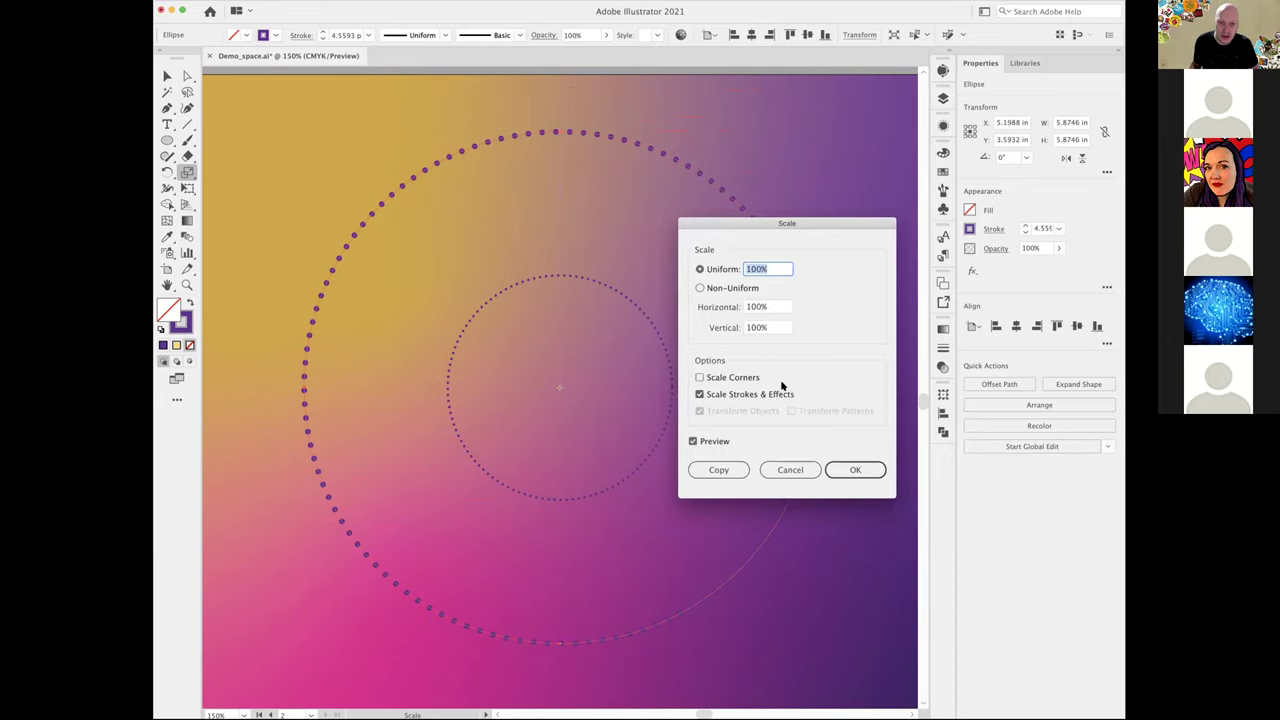
{"action": "left_click", "coordinate": [790, 472]}
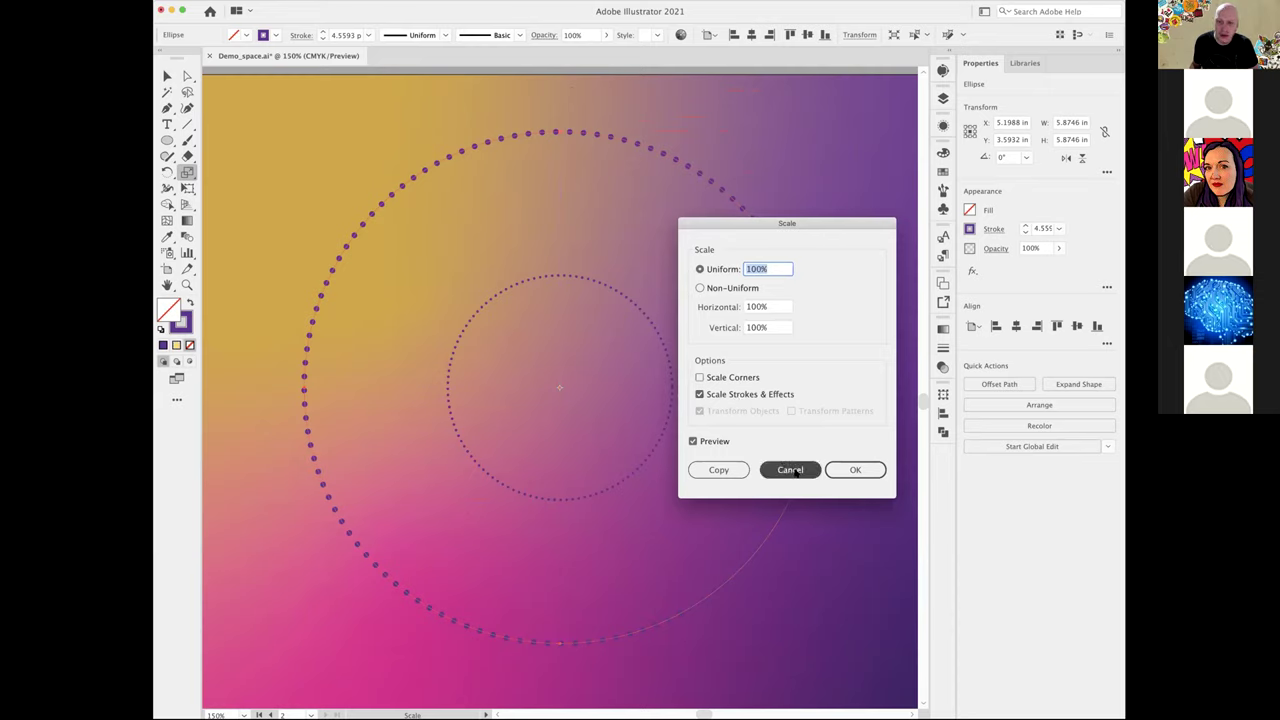
{"action": "left_click", "coordinate": [1060, 230]}
{"action": "left_click", "coordinate": [1076, 242]}
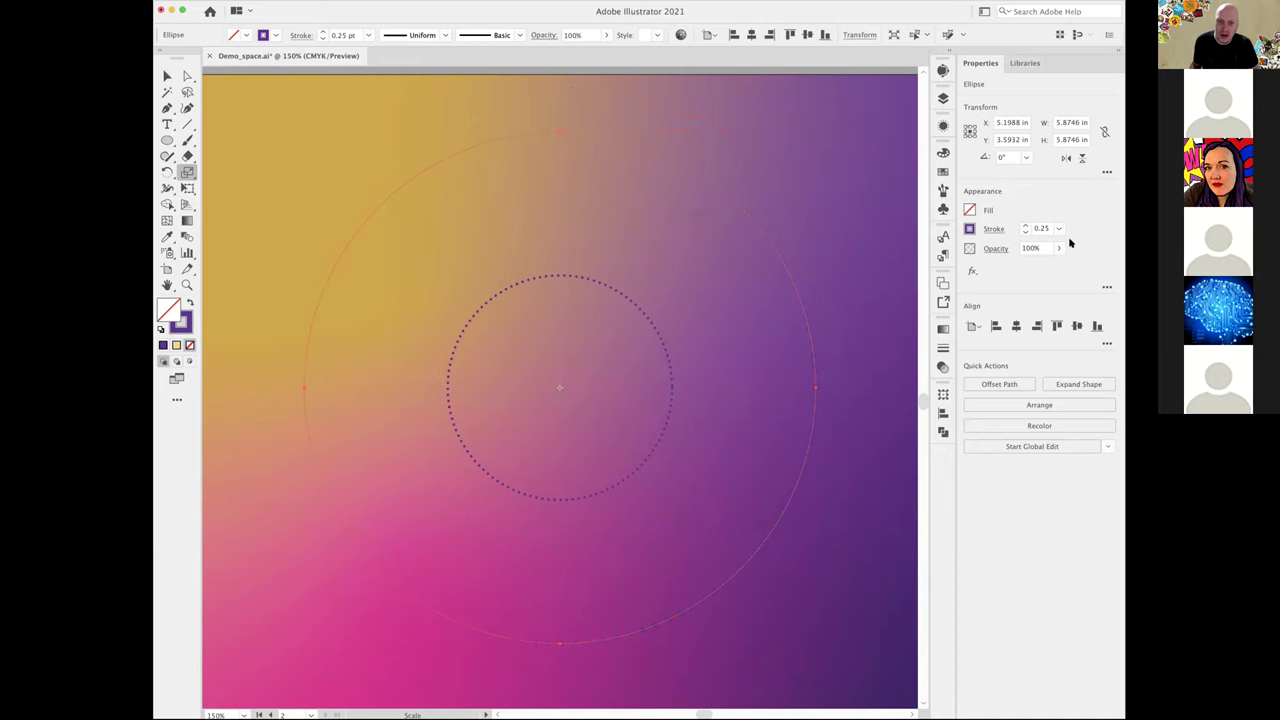
{"action": "left_click", "coordinate": [166, 76]}
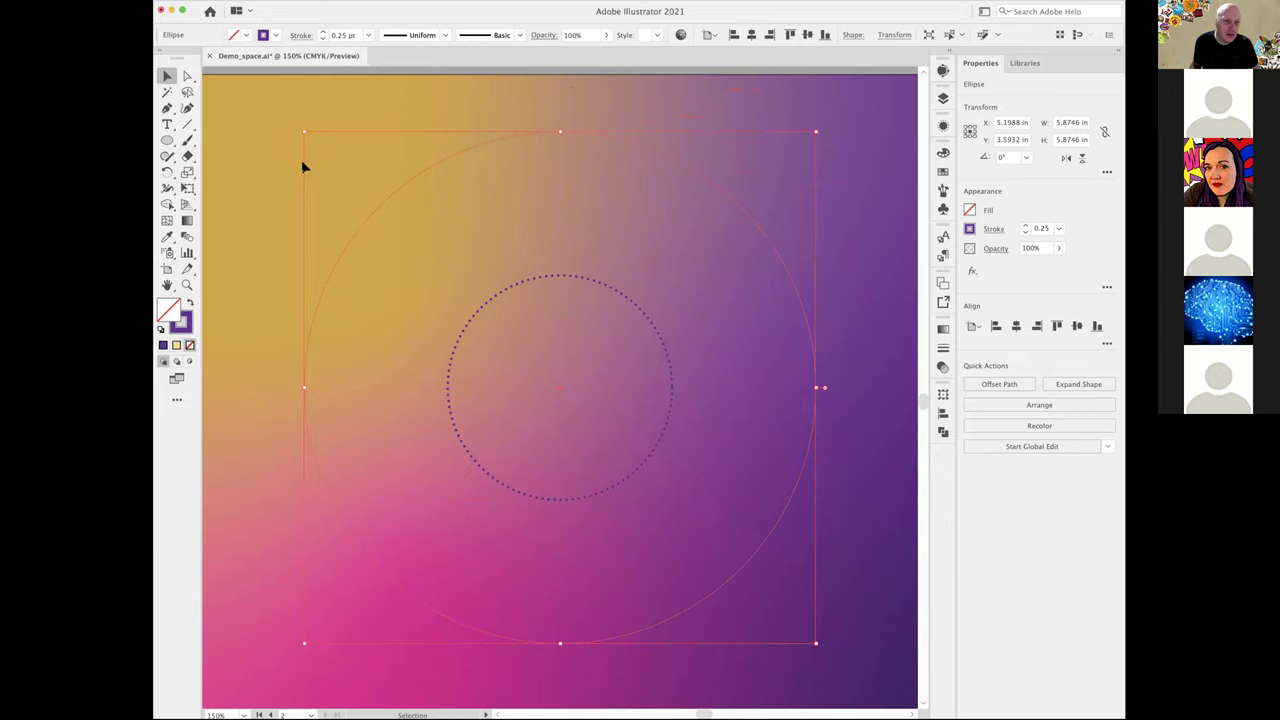
{"action": "left_click", "coordinate": [518, 168]}
- Set the outer circle's dashed stroke to a 0.01 pt dash and a 5 pt gap
{"action": "scroll", "coordinate": [694, 153], "scroll_direction": "up", "scroll_amount": 5}
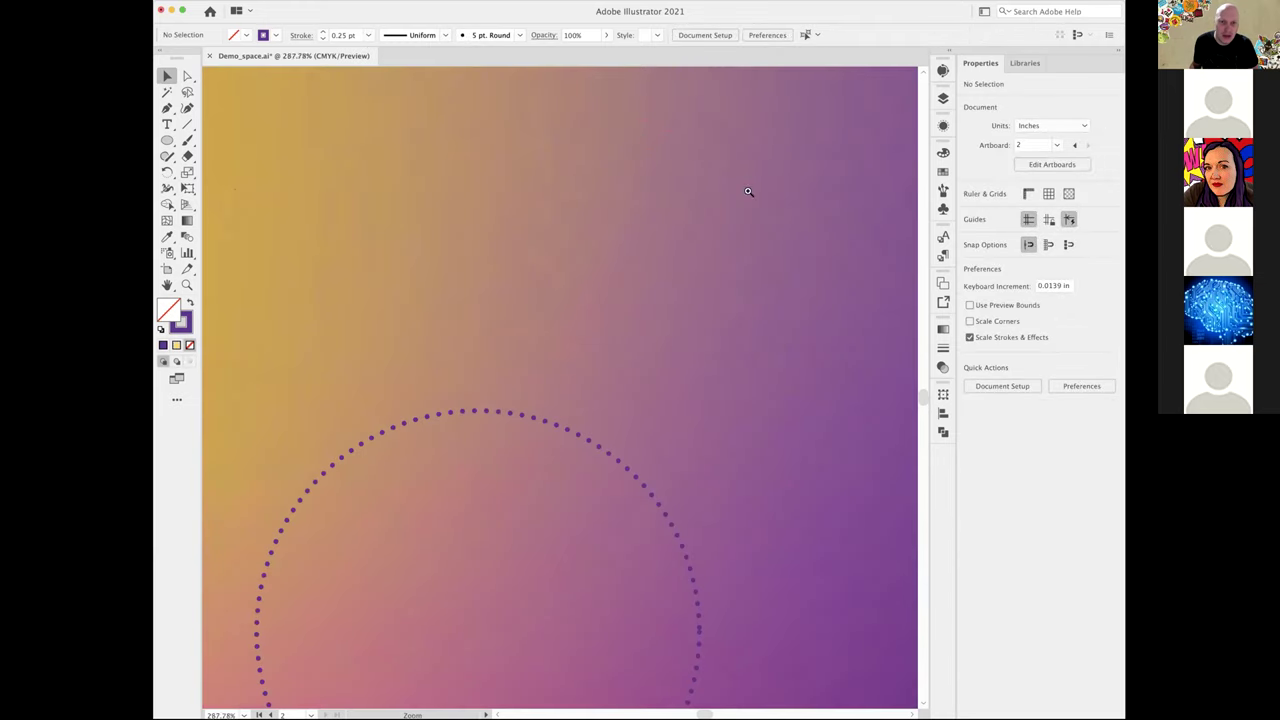
{"action": "left_click", "coordinate": [658, 164]}
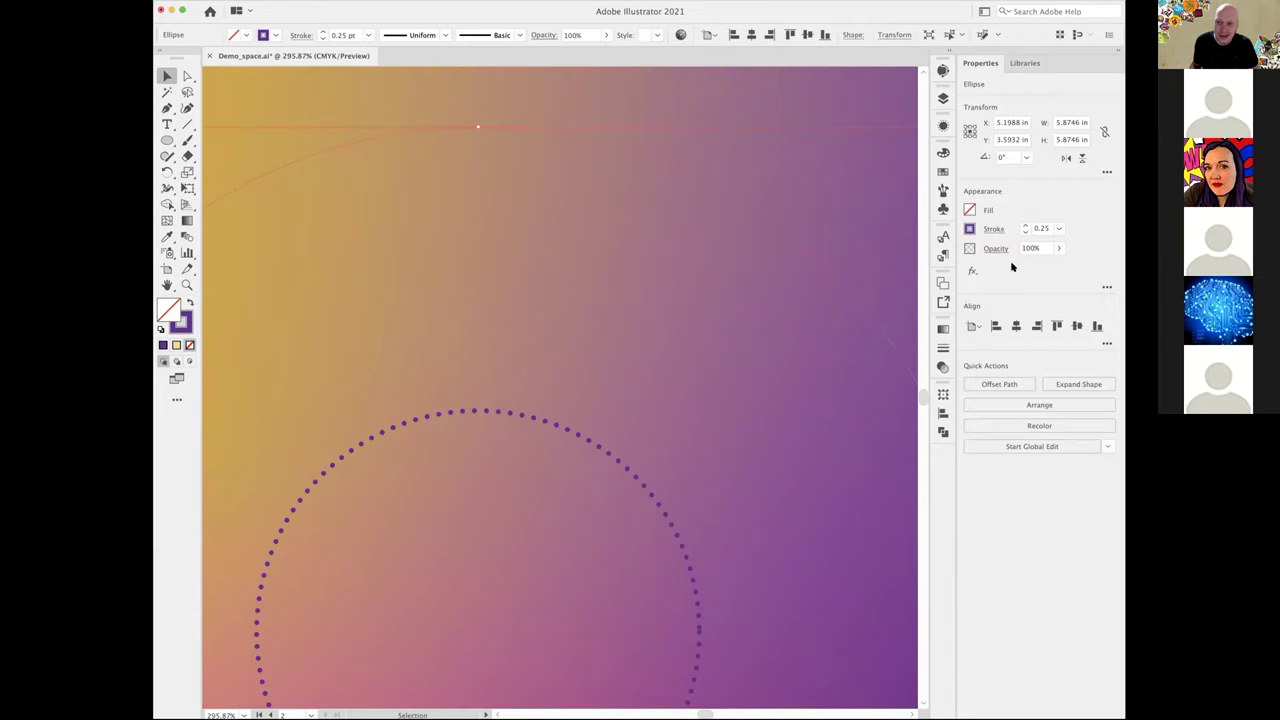
{"action": "left_click", "coordinate": [943, 346]}
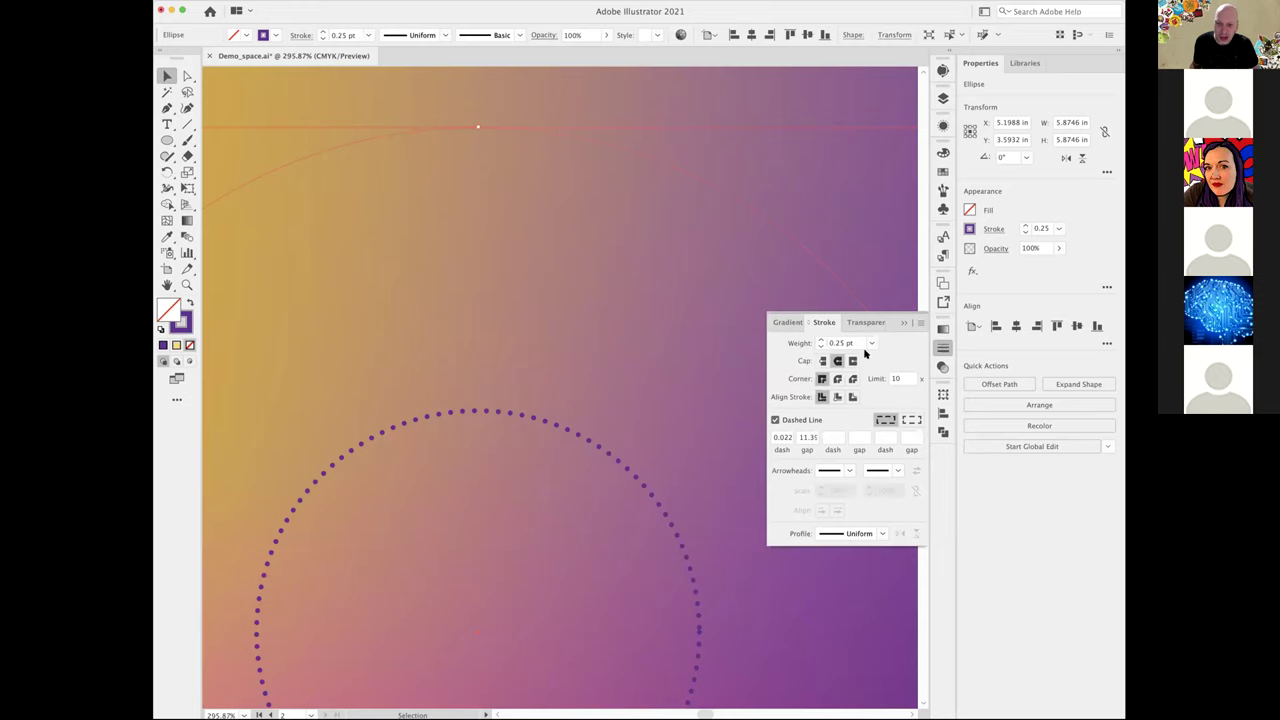
{"action": "double_click", "coordinate": [782, 438]}
{"action": "type", "text": "0.01"}
{"action": "key", "text": "Tab"}
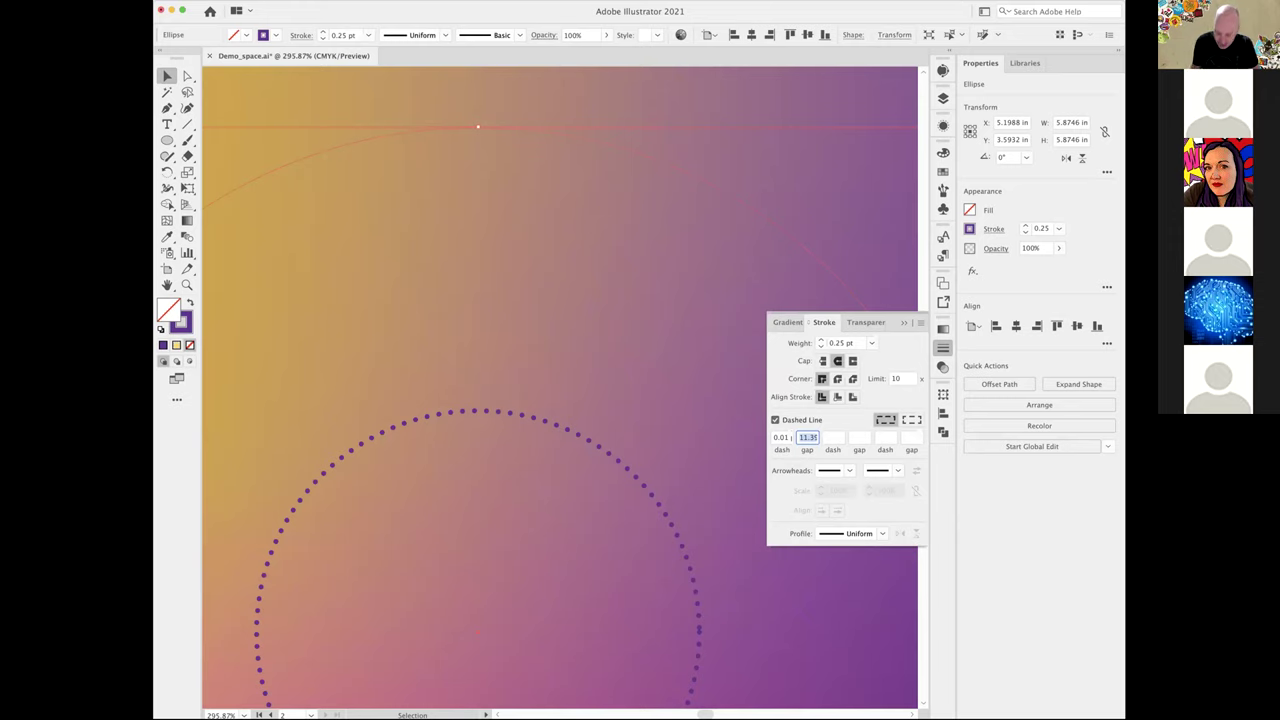
{"action": "type", "text": "5"}
{"action": "key", "text": "Tab"}
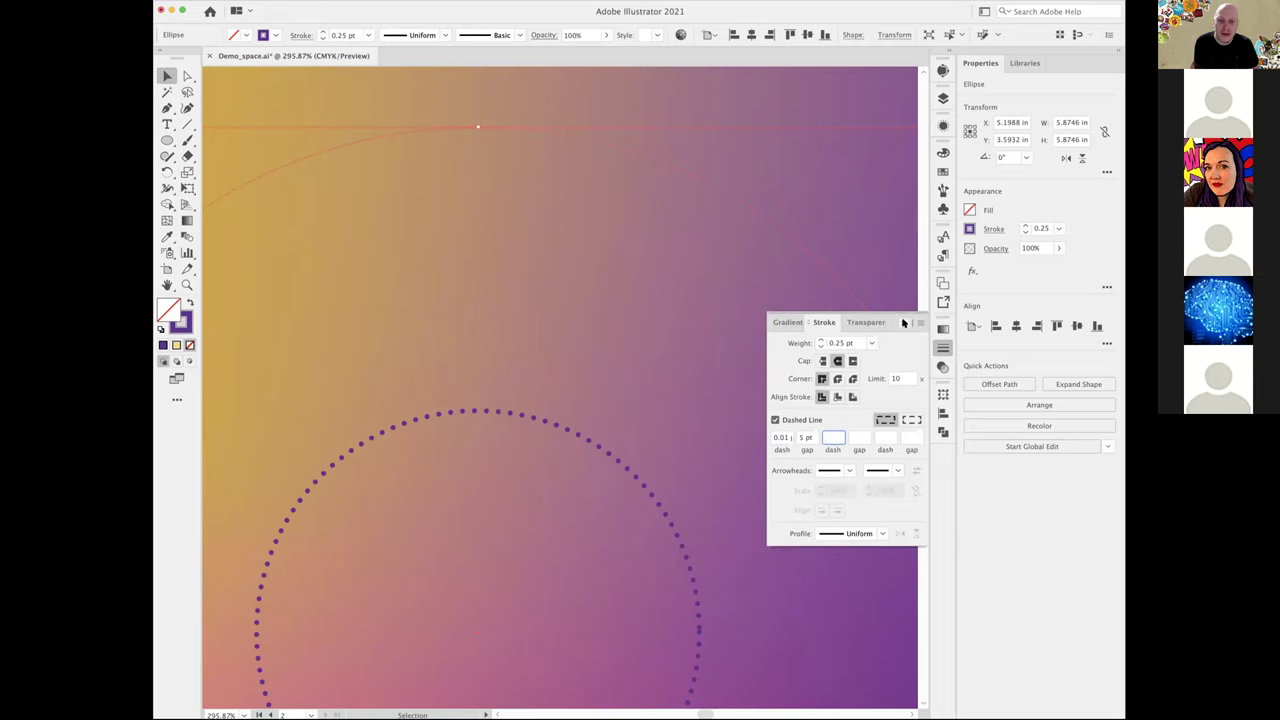
{"action": "key", "text": "Escape"}
- Reduce the inner dotted circle's stroke weight to 0.75 pt
{"action": "left_click", "coordinate": [426, 266]}
{"action": "left_click_drag", "start_coordinate": [550, 118], "coordinate": [786, 206]}
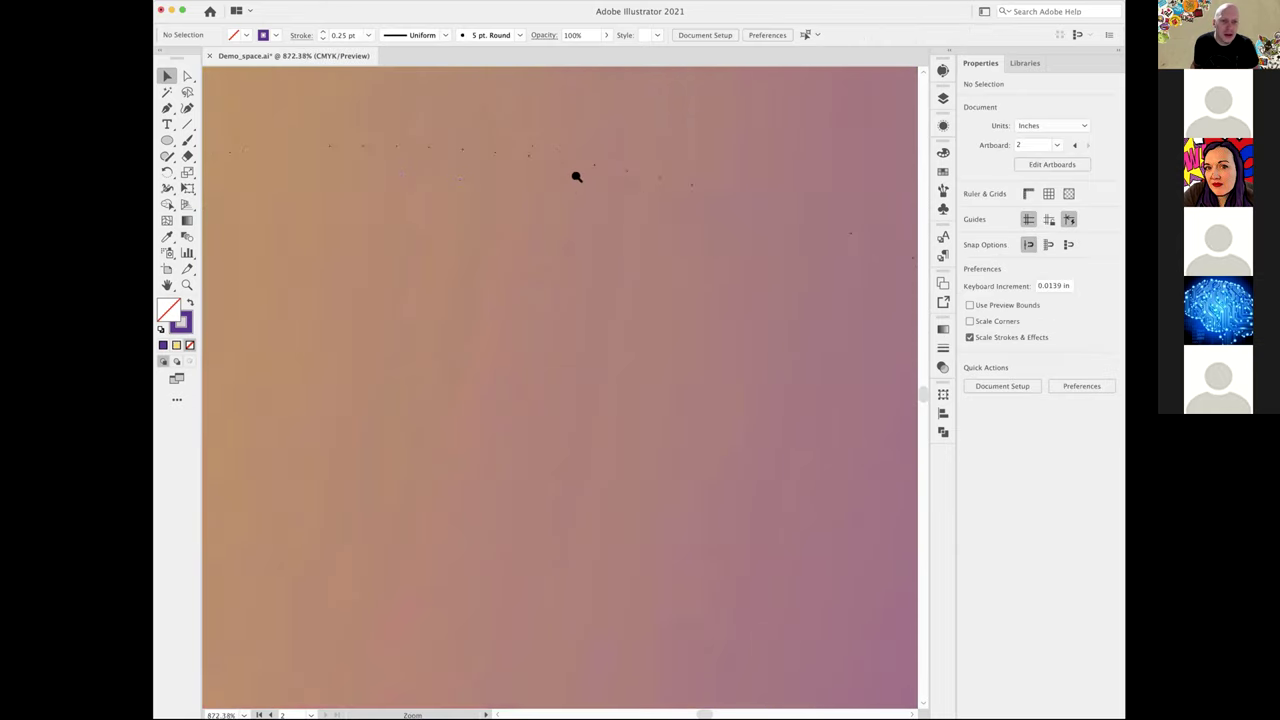
{"action": "left_click_drag", "start_coordinate": [576, 177], "coordinate": [503, 163]}
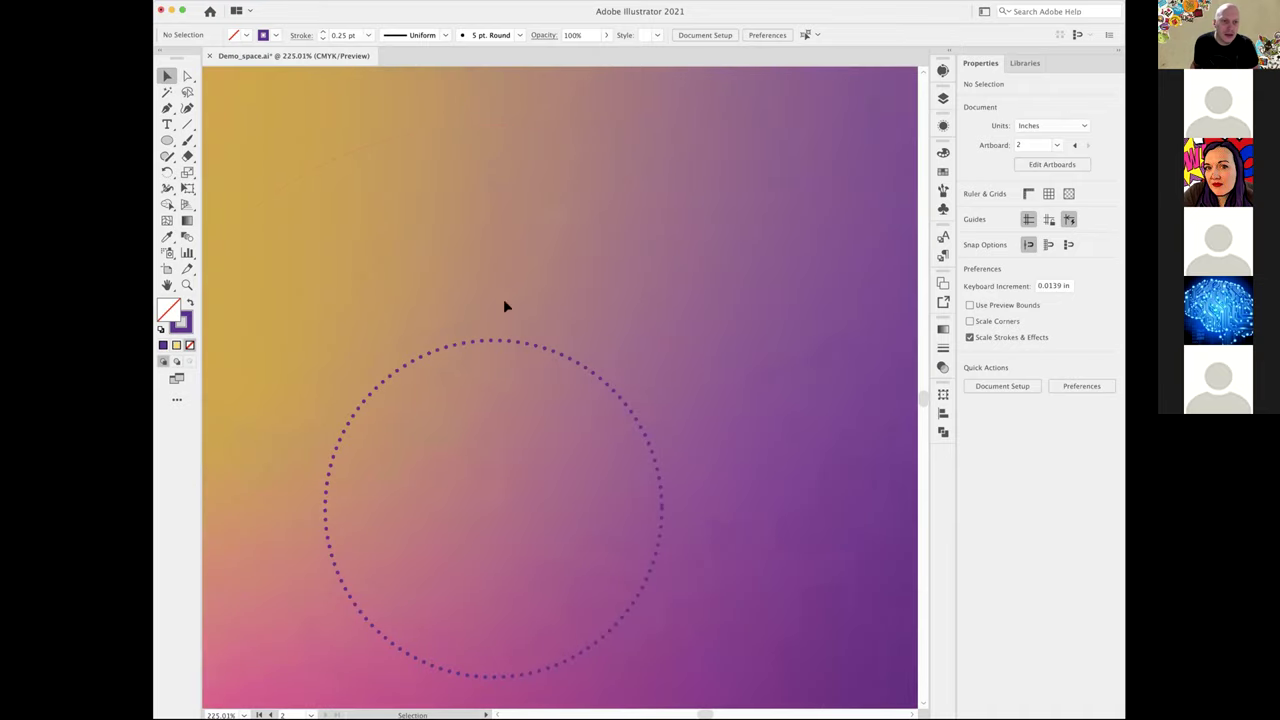
{"action": "left_click", "coordinate": [506, 345]}
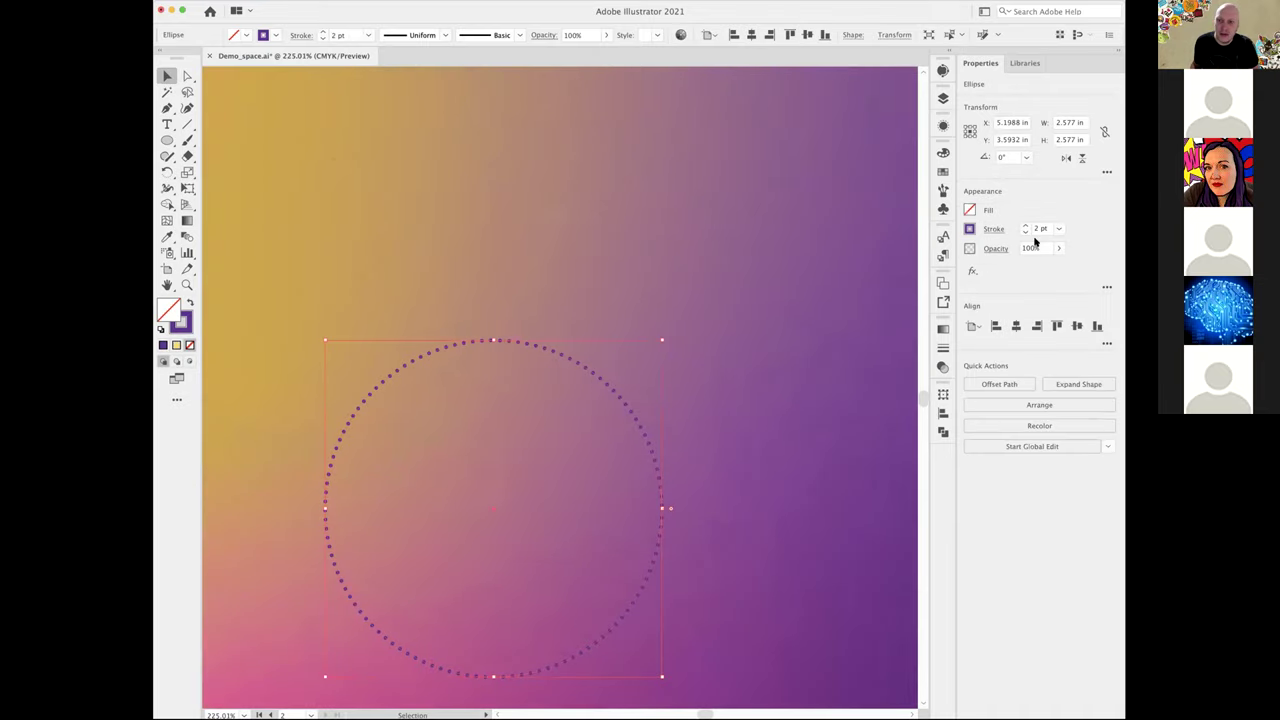
{"action": "left_click", "coordinate": [1060, 230]}
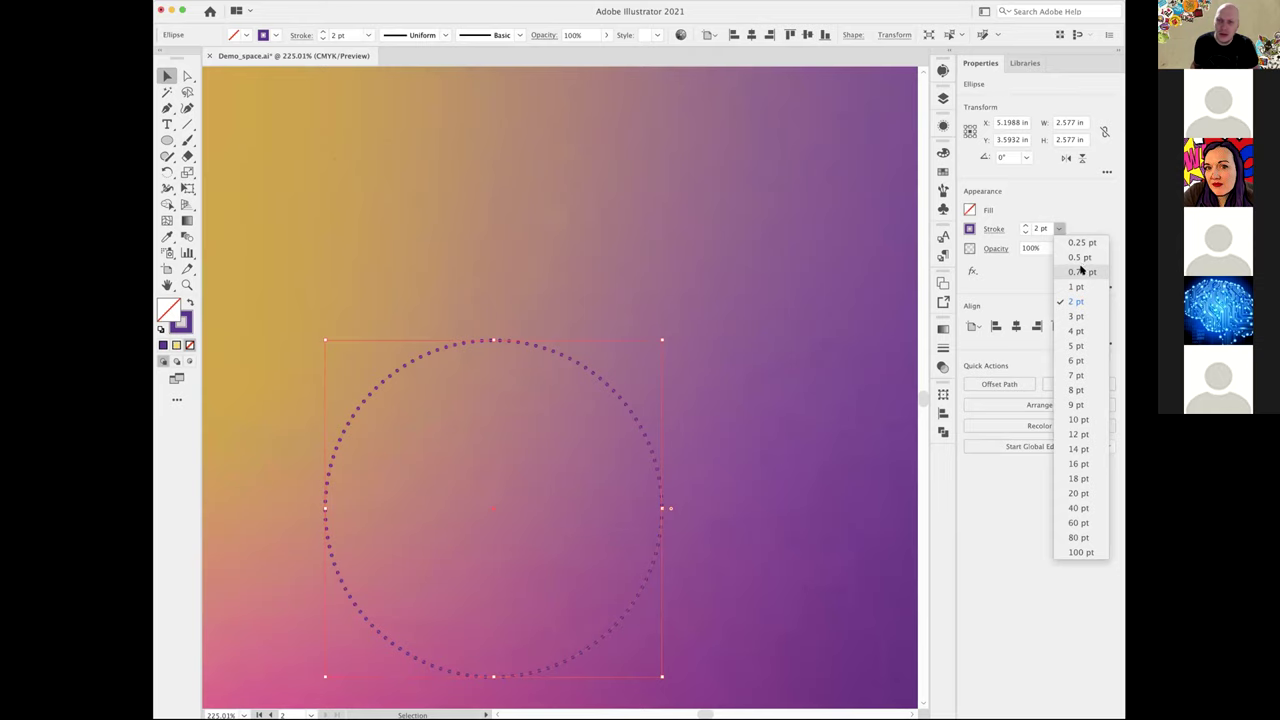
{"action": "left_click", "coordinate": [1081, 271]}
- Blend the inner dotted circle with the outer dotted circle using the Blend tool
{"action": "left_click", "coordinate": [600, 146], "text": "shift"}
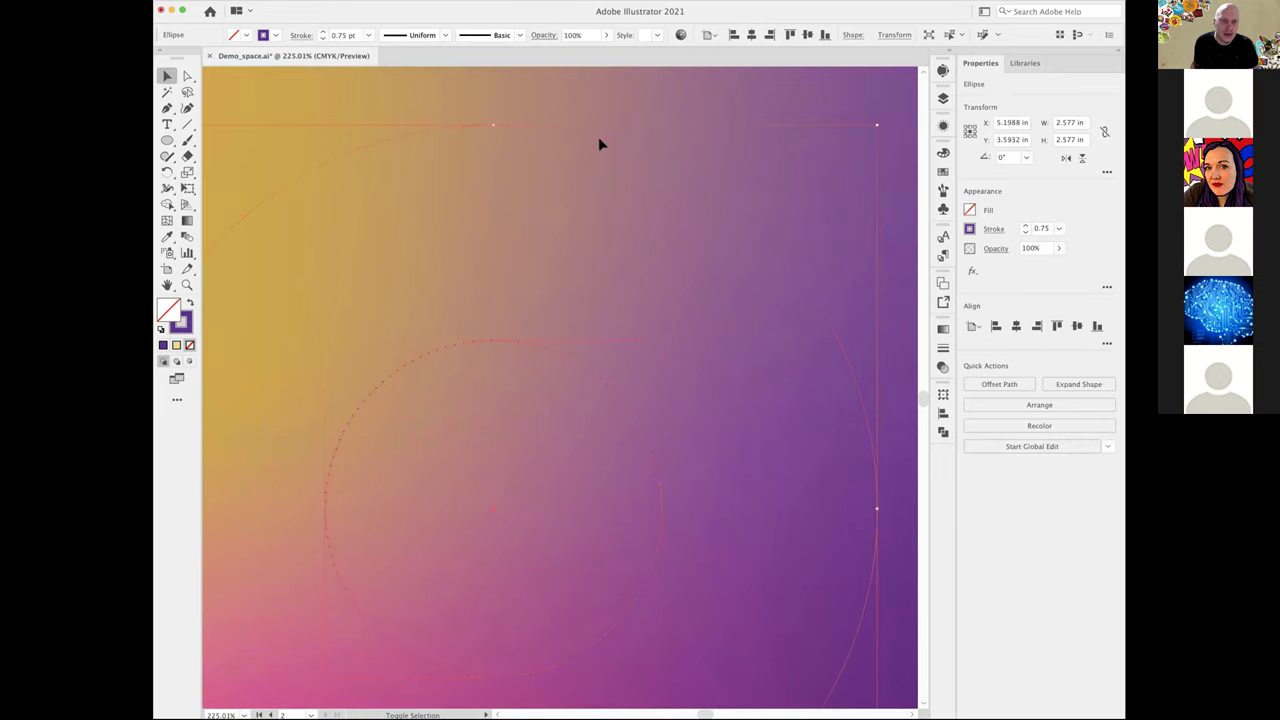
{"action": "left_click", "coordinate": [187, 238]}
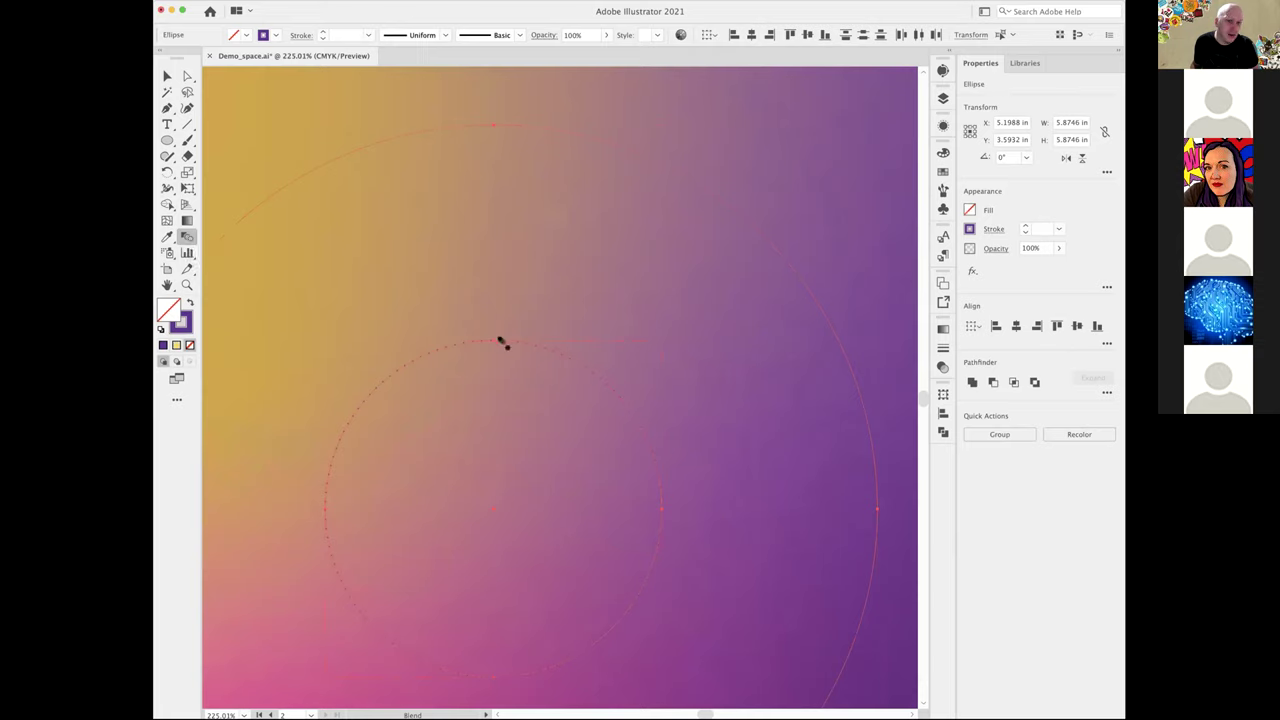
{"action": "left_click", "coordinate": [502, 340]}
{"action": "left_click", "coordinate": [529, 127]}
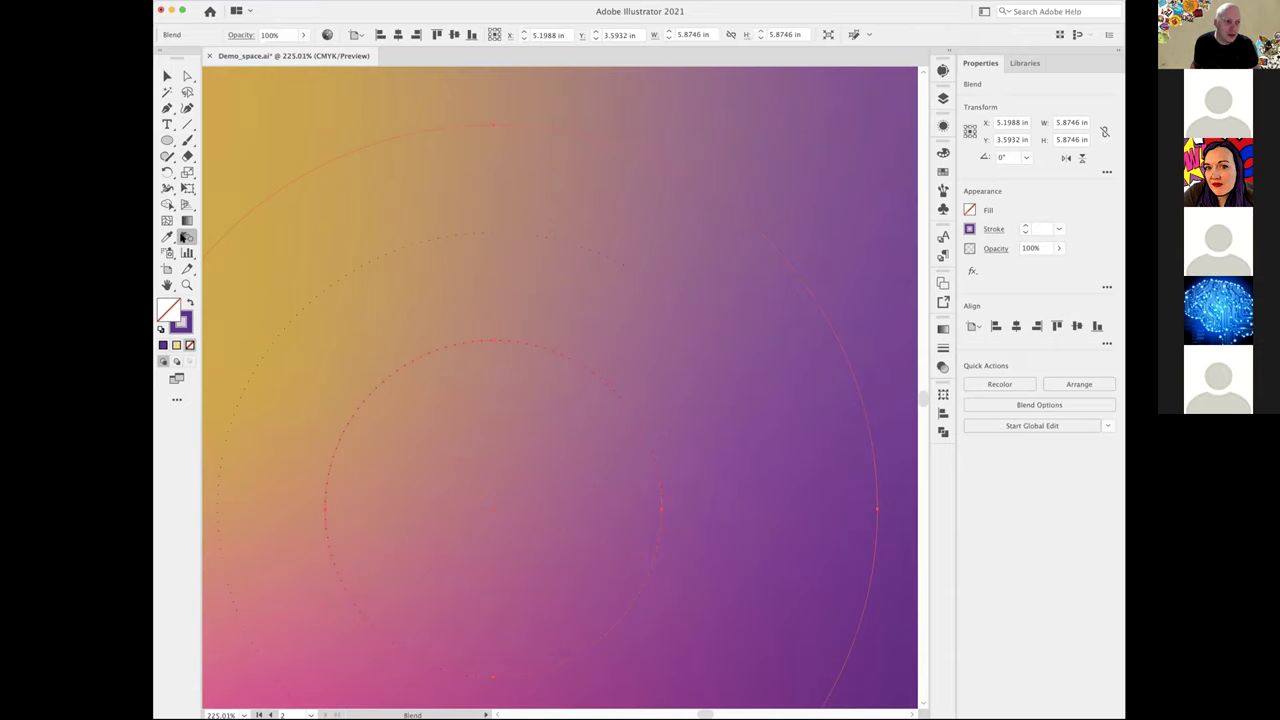
- Set the blend's spacing to 30 specified steps and deselect it
{"action": "double_click", "coordinate": [185, 237]}
{"action": "left_click_drag", "start_coordinate": [869, 177], "coordinate": [580, 194]}
{"action": "left_click", "coordinate": [680, 223]}
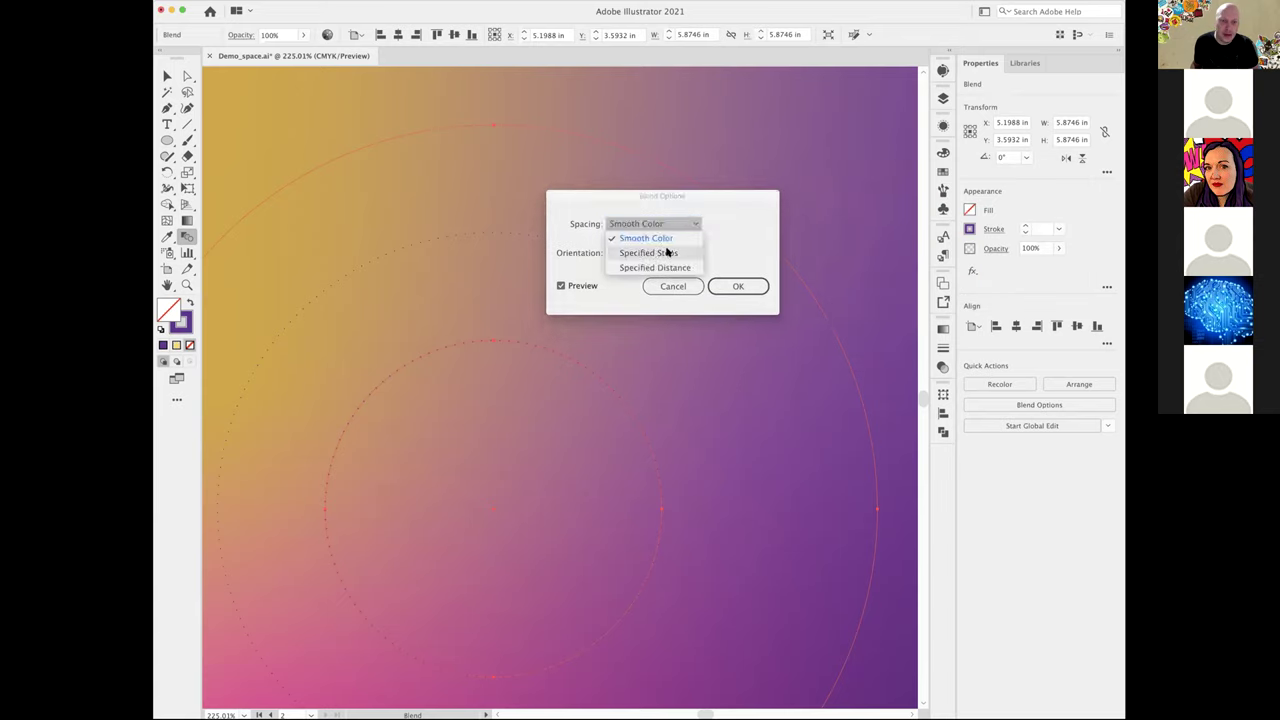
{"action": "left_click", "coordinate": [666, 253]}
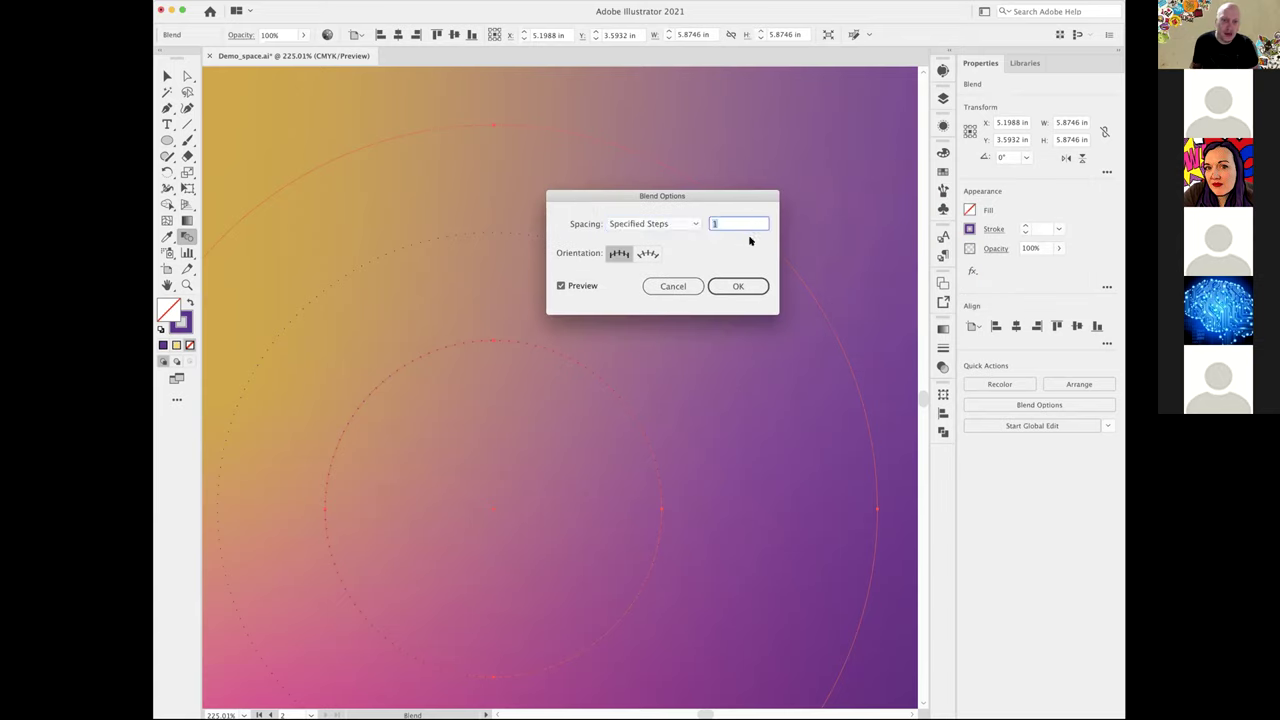
{"action": "type", "text": "30"}
{"action": "key", "text": "Tab"}
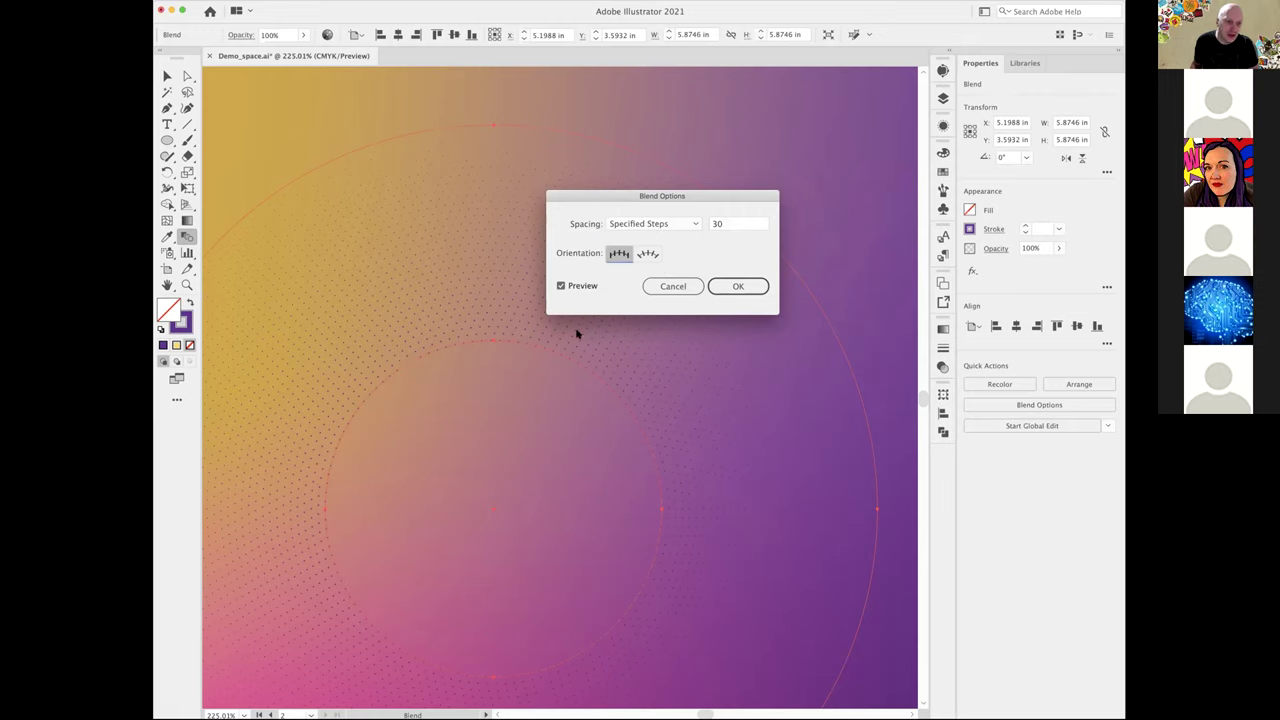
{"action": "left_click", "coordinate": [746, 288]}
{"action": "left_click", "coordinate": [167, 76]}
{"action": "key", "text": "super+minus"}
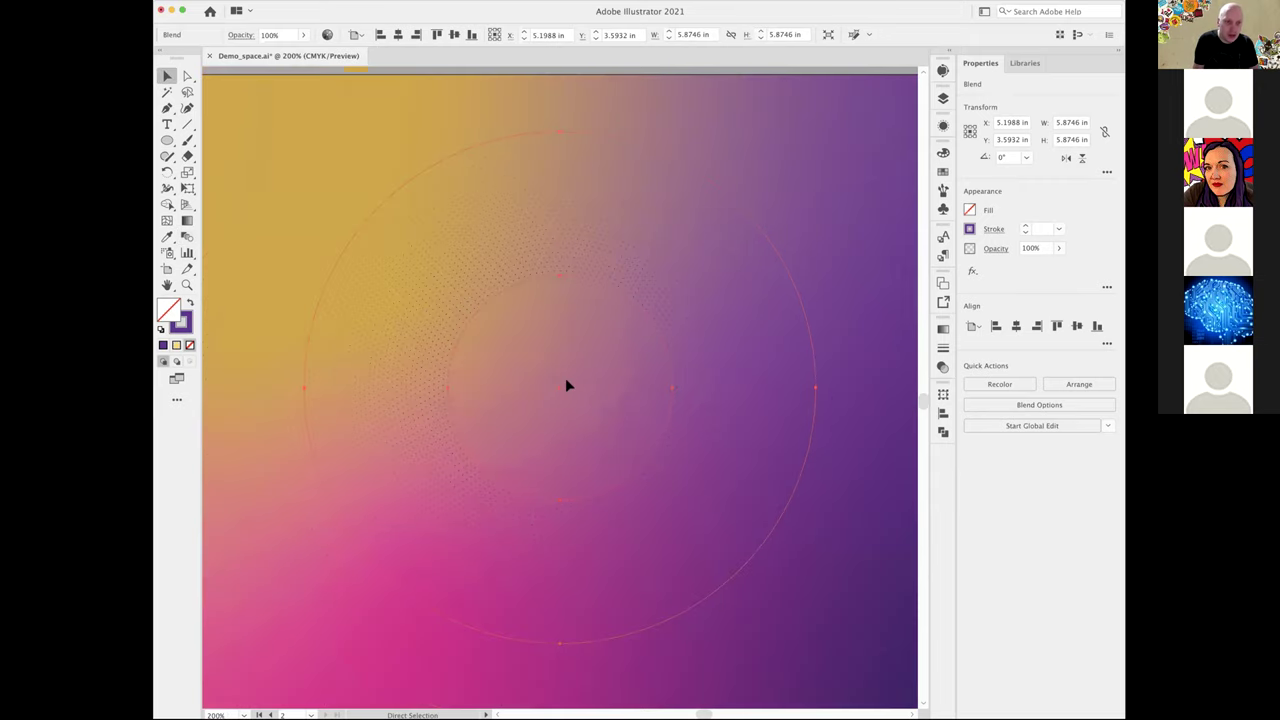
{"action": "left_click", "coordinate": [627, 391], "text": "alt"}
{"action": "left_click", "coordinate": [566, 170], "text": "alt"}
{"action": "key", "text": "super+shift+a"}
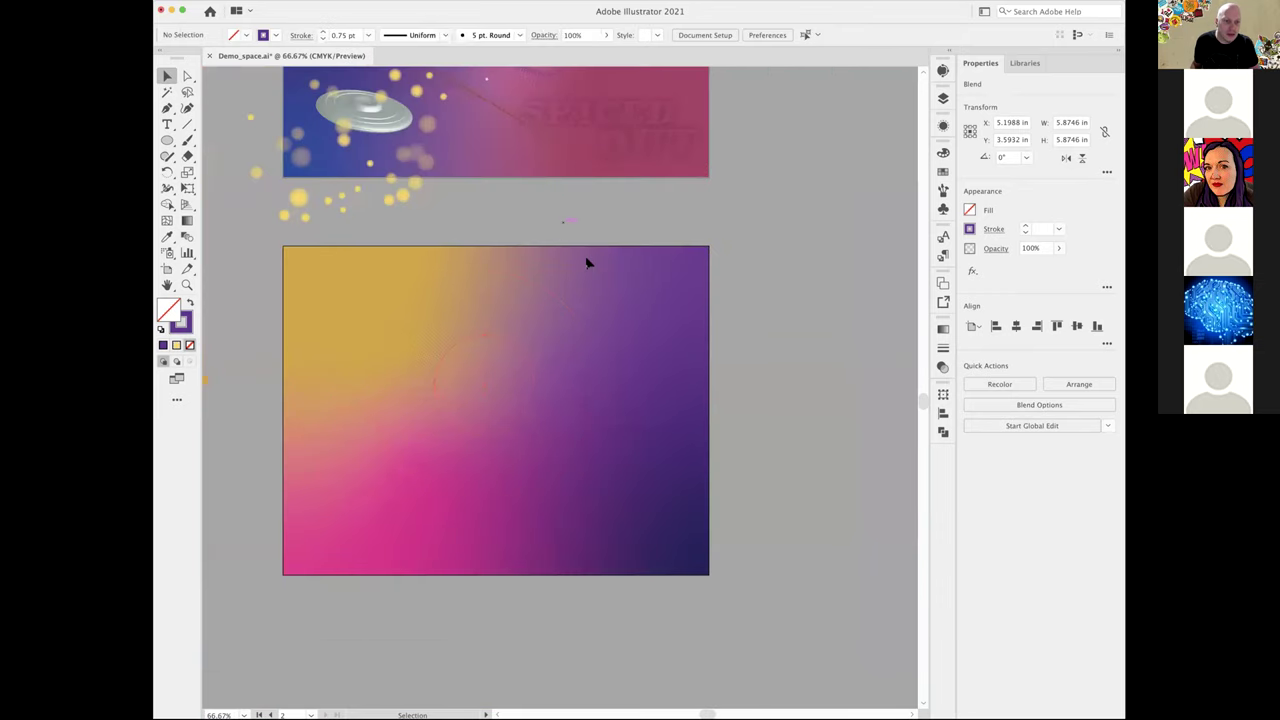
- Recolor only the blend's outer circle stroke light blue by setting its magenta to 0%, keeping cyan at 75%
{"action": "left_click_drag", "start_coordinate": [449, 285], "coordinate": [597, 309]}
{"action": "left_click", "coordinate": [594, 312]}
{"action": "left_click", "coordinate": [187, 77]}
{"action": "left_click", "coordinate": [583, 166]}
{"action": "left_click", "coordinate": [584, 178]}
{"action": "left_click", "coordinate": [181, 321]}
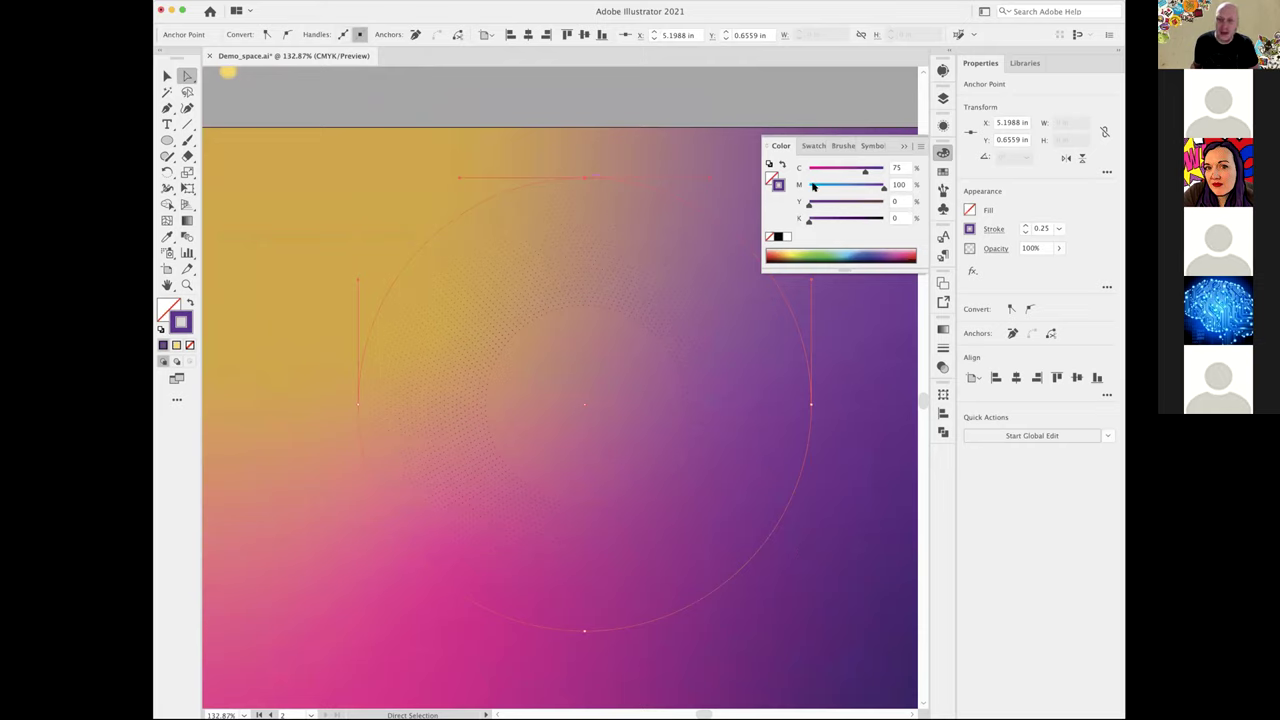
{"action": "left_click_drag", "start_coordinate": [813, 187], "coordinate": [799, 190]}
{"action": "left_click", "coordinate": [751, 95]}
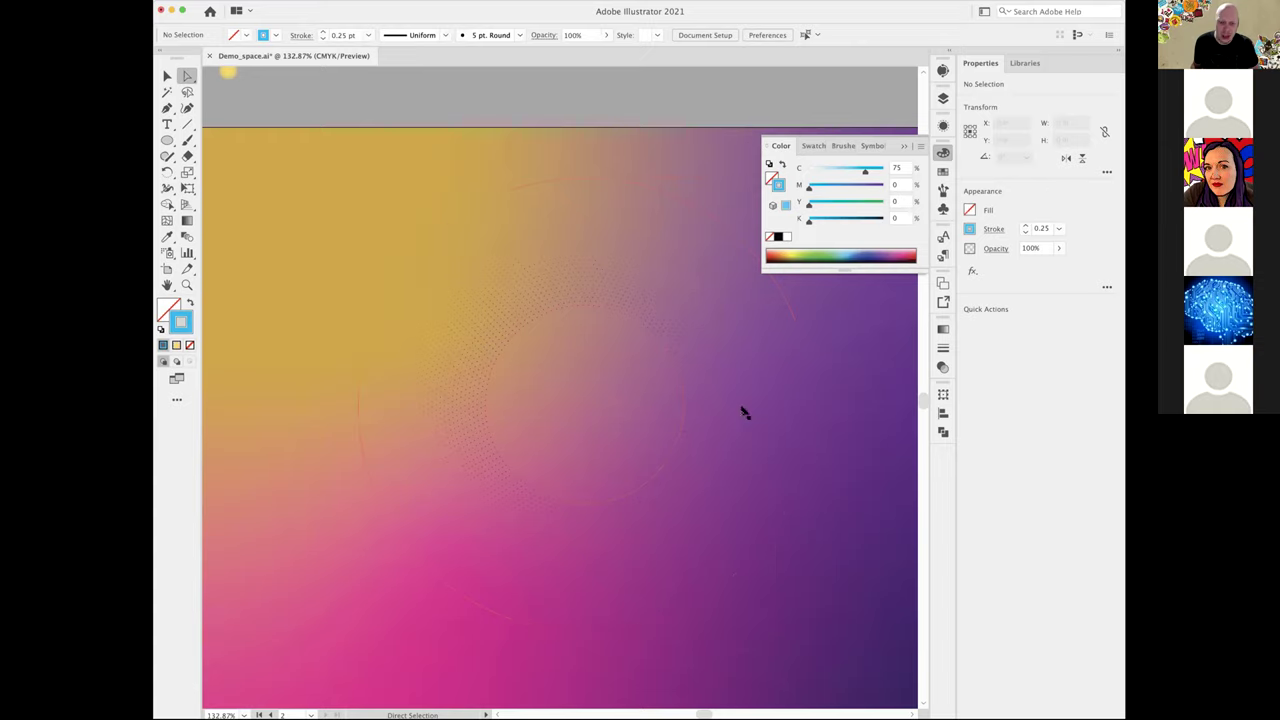
{"action": "left_click", "coordinate": [904, 146]}
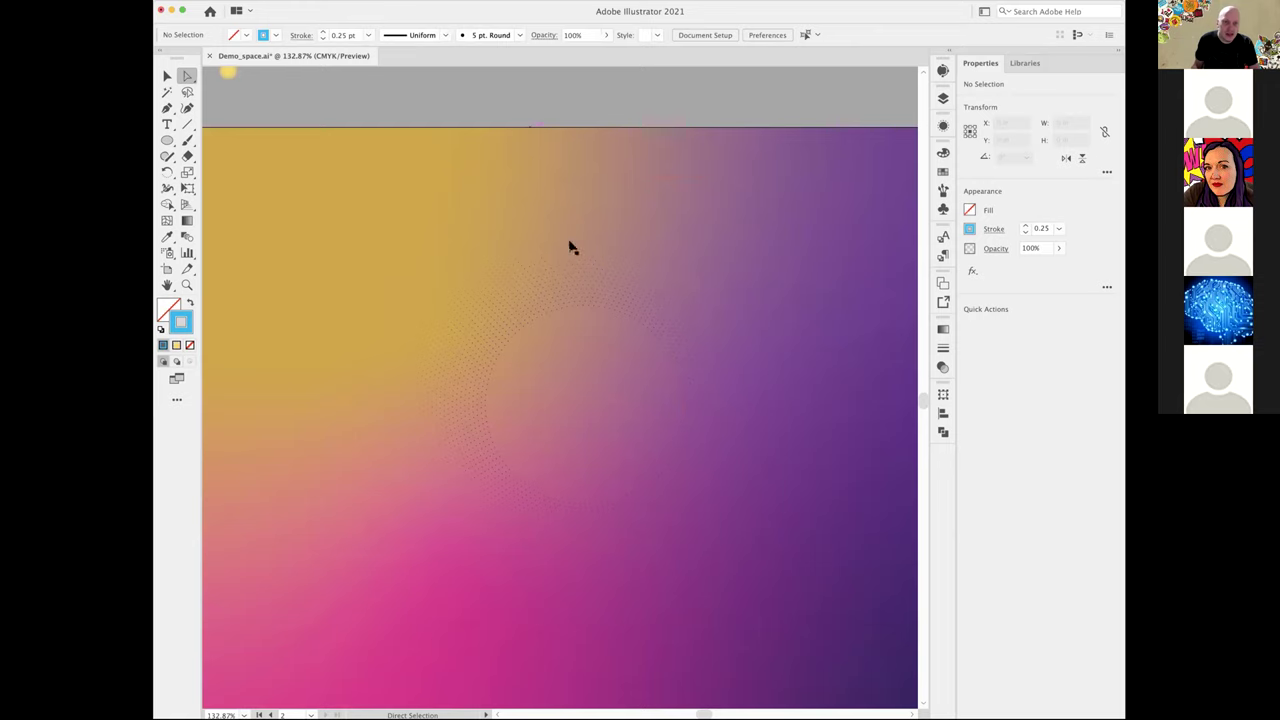
- Distort the blend's outer circle by moving its top anchor to the left, its bottom anchor upward and its right anchor far outward
{"action": "left_click", "coordinate": [656, 189]}
{"action": "left_click_drag", "start_coordinate": [584, 178], "coordinate": [340, 194]}
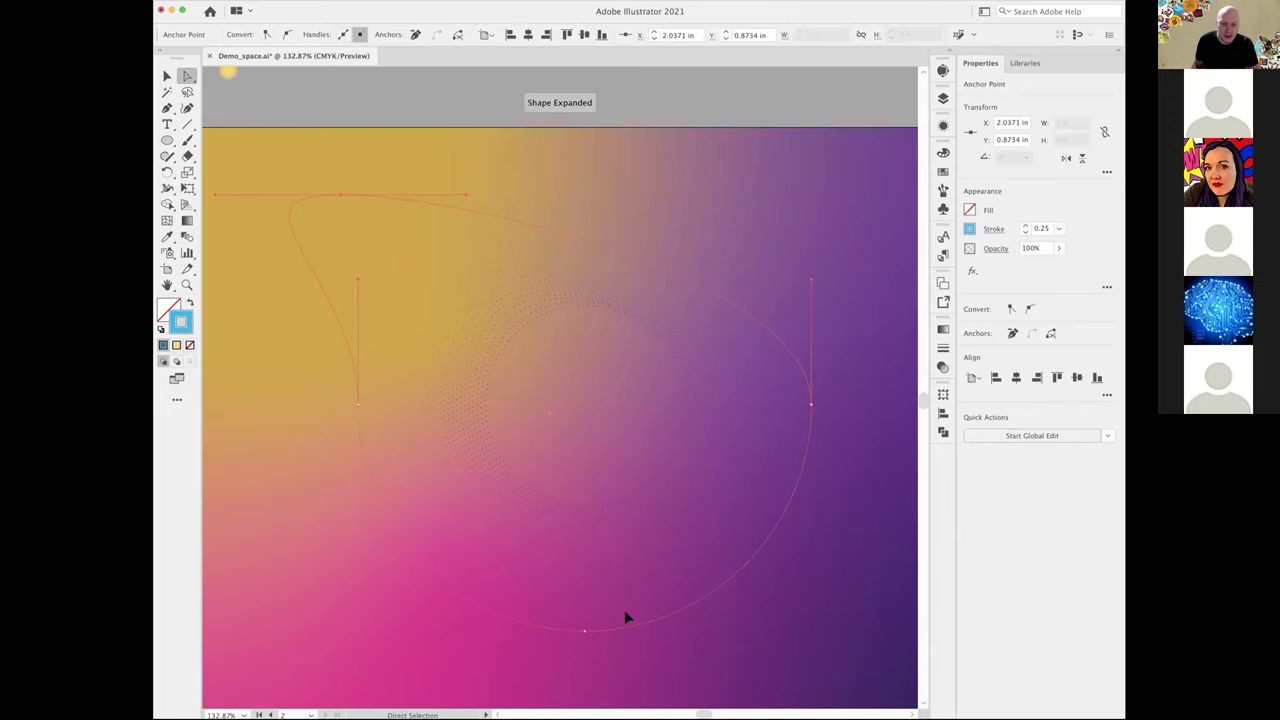
{"action": "left_click_drag", "start_coordinate": [586, 638], "coordinate": [620, 528]}
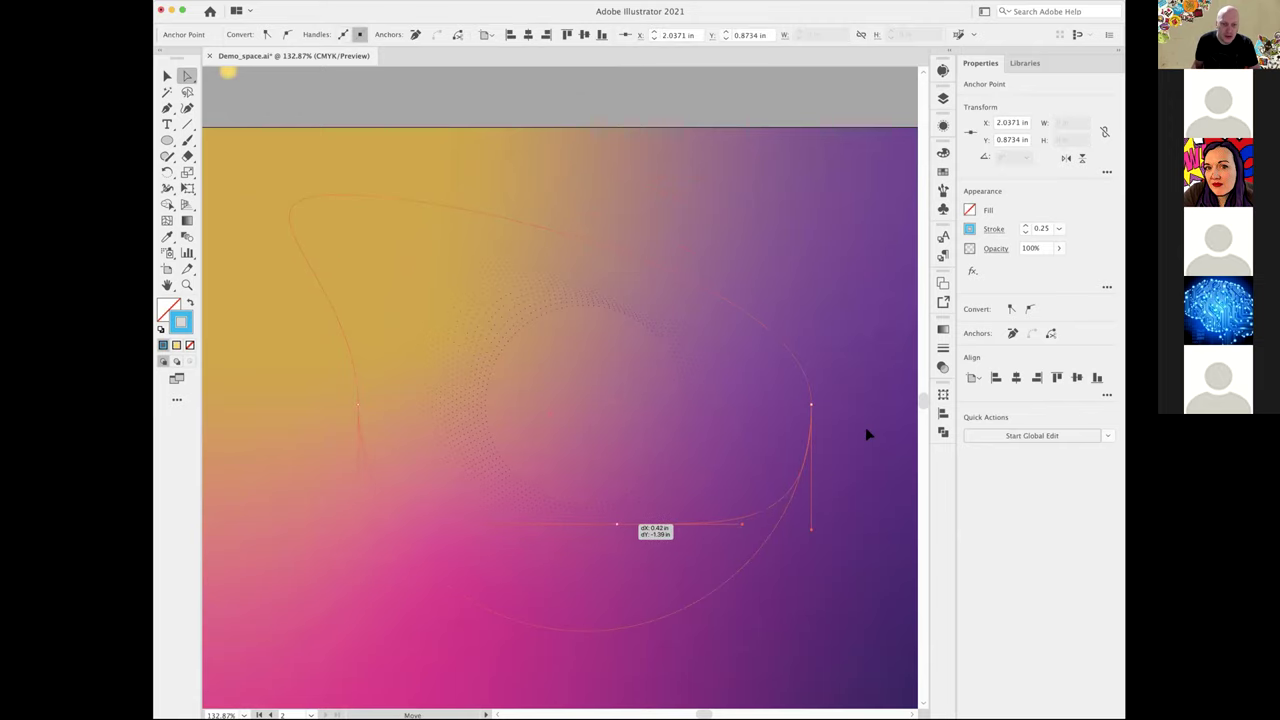
{"action": "left_click_drag", "start_coordinate": [812, 408], "coordinate": [811, 450]}
{"action": "left_click_drag", "start_coordinate": [651, 457], "coordinate": [892, 470]}
- Tilt the direction handles of the outer path's left anchor to reshape the curve on that side
{"action": "left_click", "coordinate": [342, 418]}
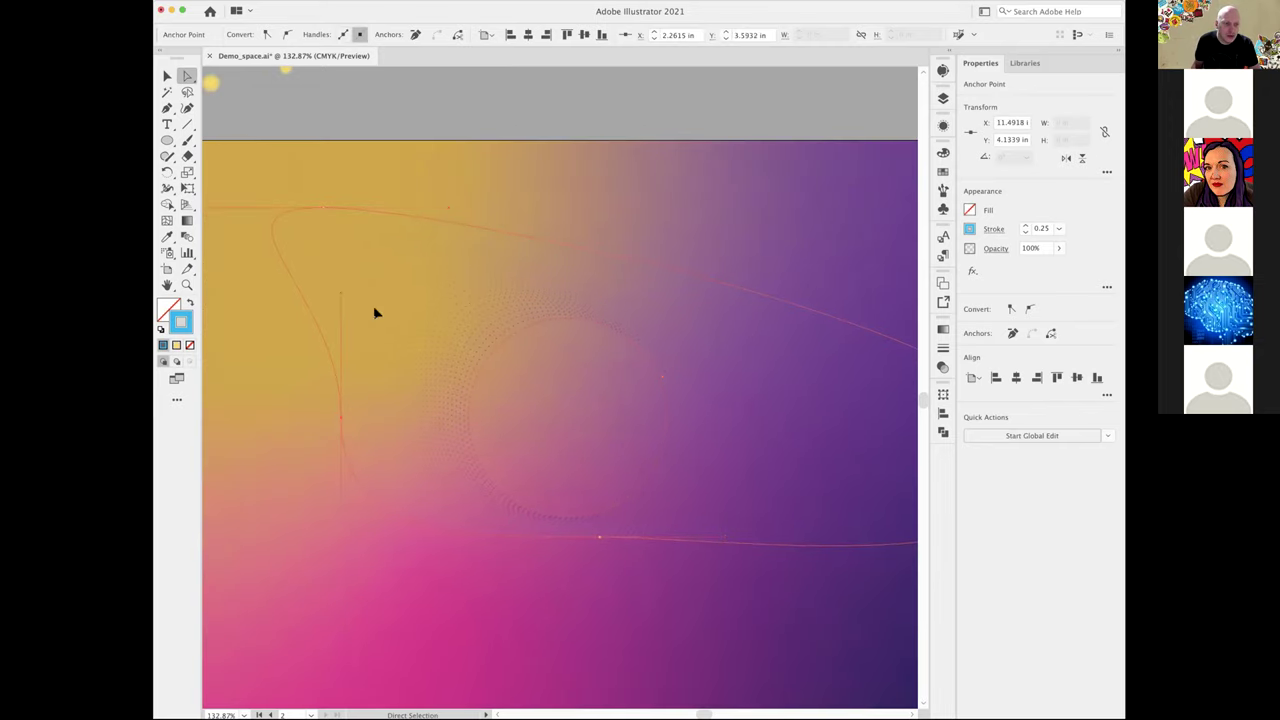
{"action": "left_click_drag", "start_coordinate": [341, 298], "coordinate": [409, 237]}
{"action": "scroll", "coordinate": [417, 565], "scroll_direction": "left", "scroll_amount": 5}
{"action": "left_click", "coordinate": [498, 537]}
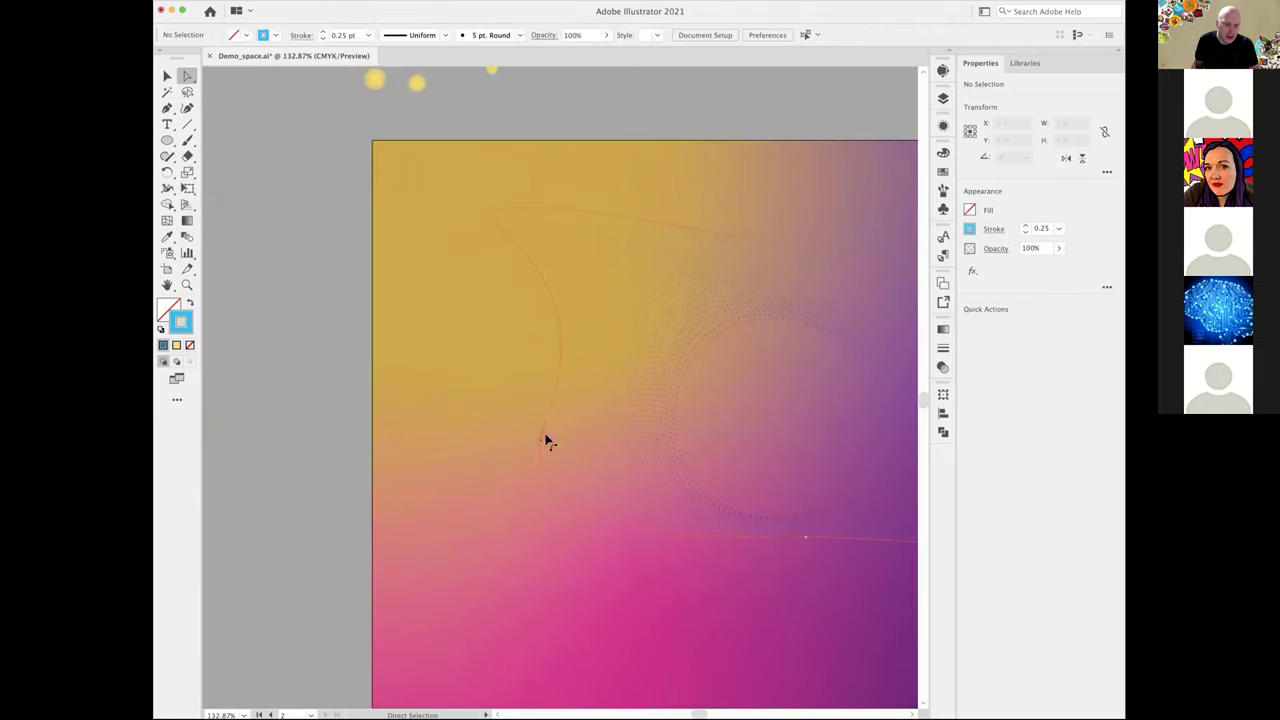
{"action": "left_click", "coordinate": [545, 436]}
{"action": "left_click_drag", "start_coordinate": [503, 534], "coordinate": [442, 655]}
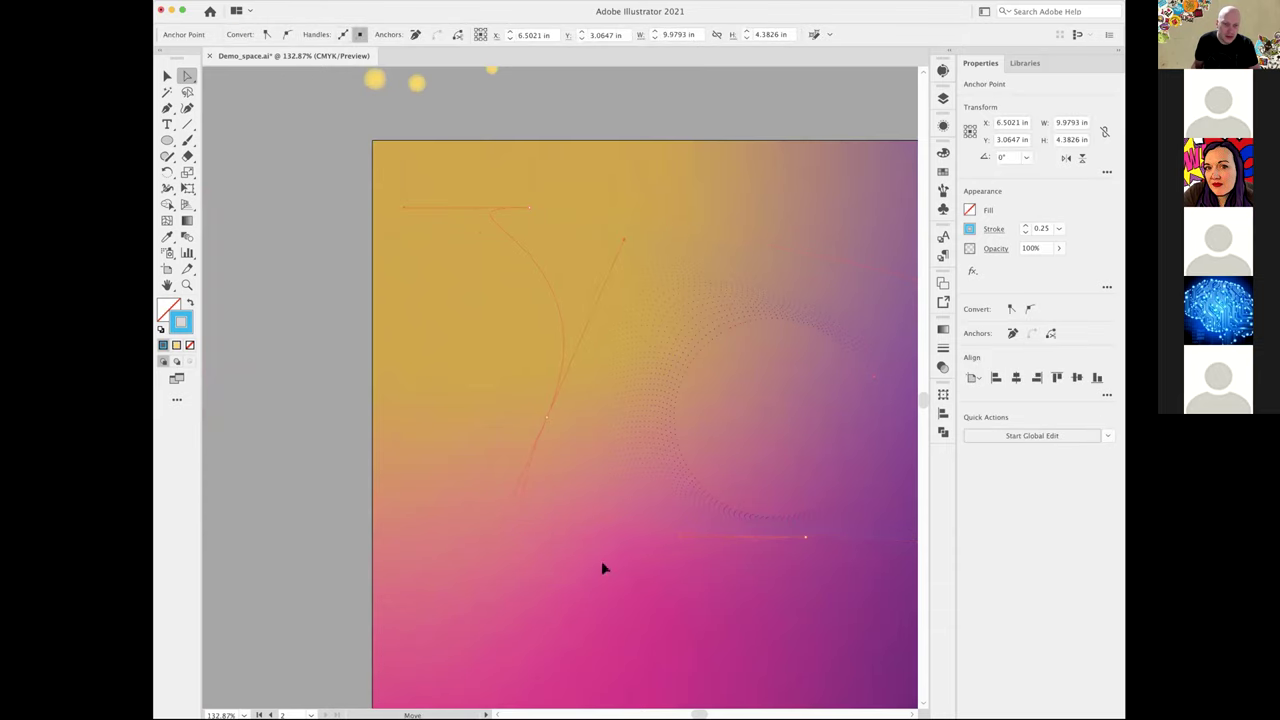
- Distort the blend's inner circle by shifting its bottom anchor right, its top anchor up and left, and its right anchor inward
{"action": "scroll", "coordinate": [558, 489], "scroll_direction": "right", "scroll_amount": 4}
{"action": "left_click", "coordinate": [683, 490]}
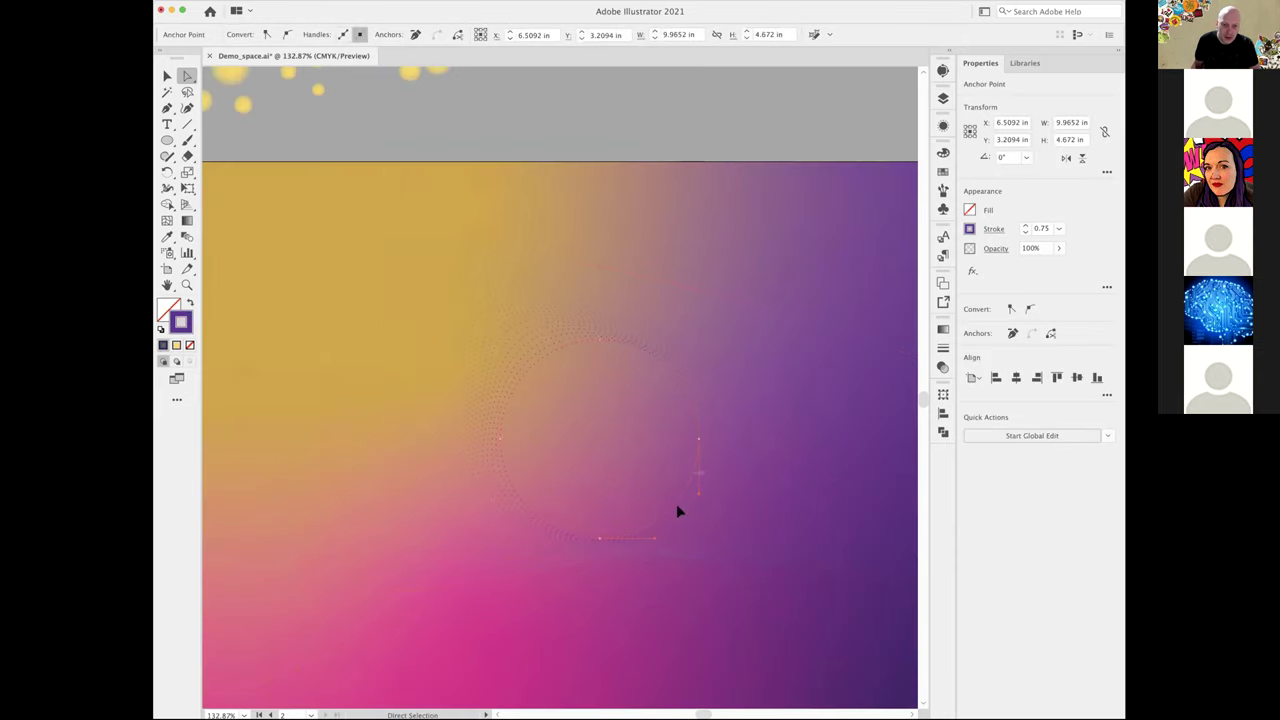
{"action": "left_click_drag", "start_coordinate": [600, 539], "coordinate": [679, 538]}
{"action": "left_click_drag", "start_coordinate": [587, 341], "coordinate": [553, 312]}
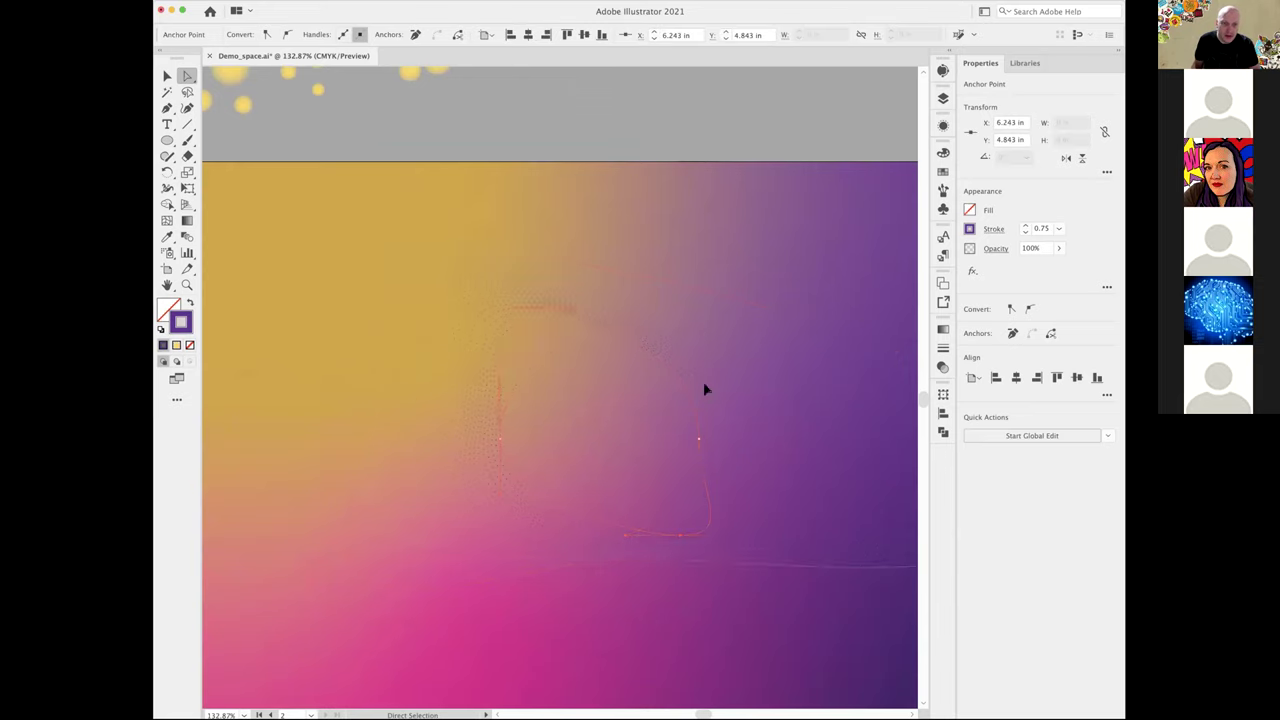
{"action": "left_click_drag", "start_coordinate": [703, 440], "coordinate": [642, 445]}
- Draw a circle about 2.52 in wide overlapping the lower right of the distorted blend and give its stroke a magenta swatch
{"action": "left_click", "coordinate": [168, 76]}
{"action": "left_click", "coordinate": [534, 157]}
{"action": "left_click_drag", "start_coordinate": [621, 546], "coordinate": [612, 477]}
{"action": "left_click", "coordinate": [167, 140]}
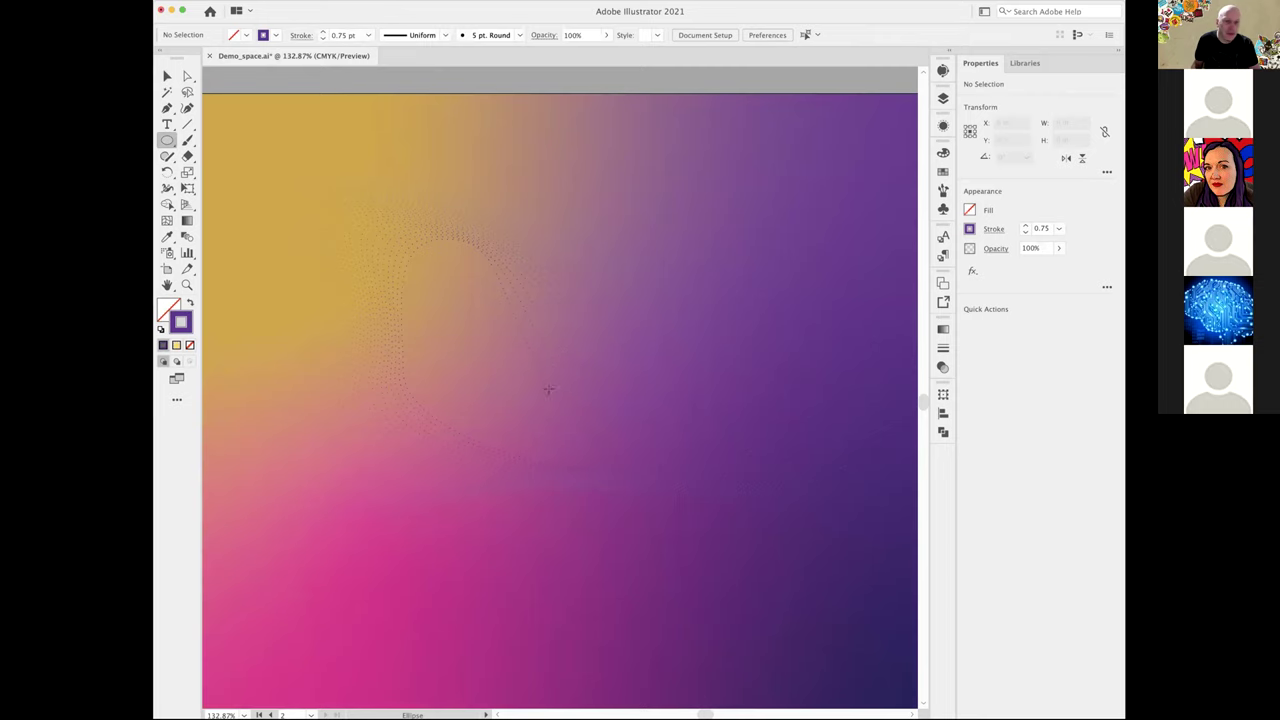
{"action": "mouse_move", "coordinate": [477, 326]}
{"action": "left_mouse_down"}
{"action": "mouse_move", "coordinate": [614, 518]}
{"action": "mouse_move", "coordinate": [673, 521]}
{"action": "left_mouse_up"}
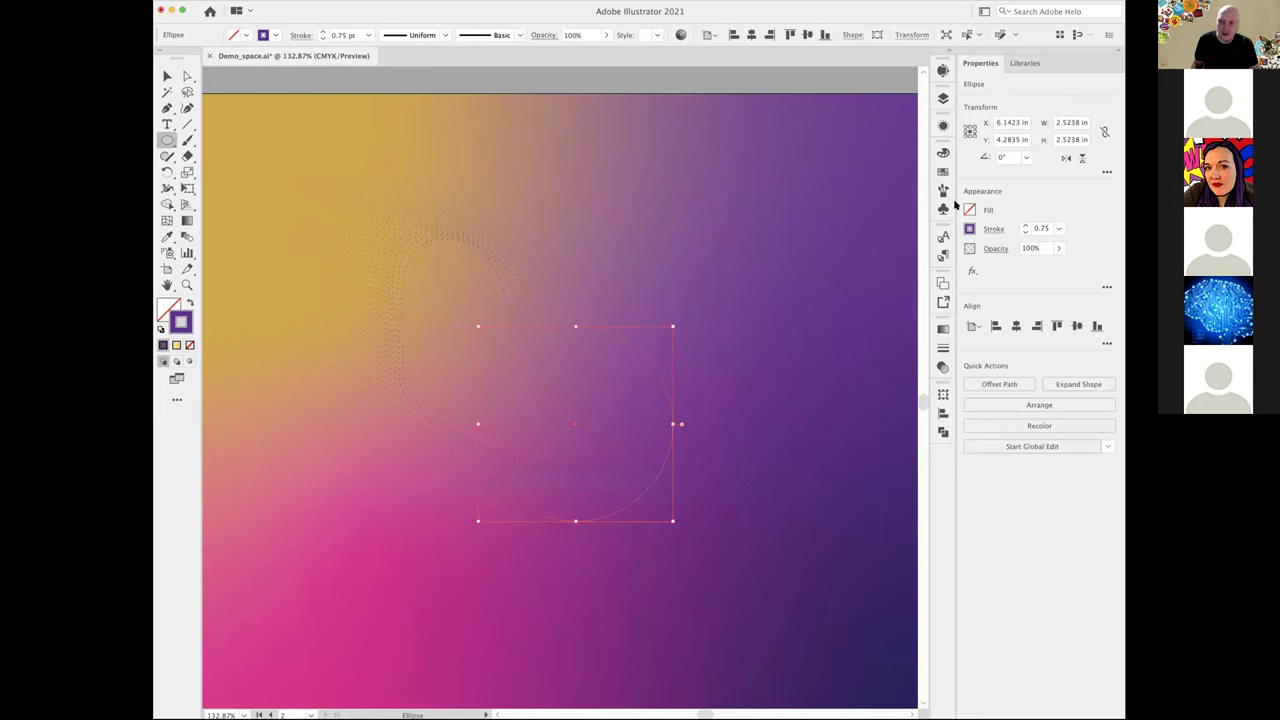
{"action": "left_click", "coordinate": [943, 171]}
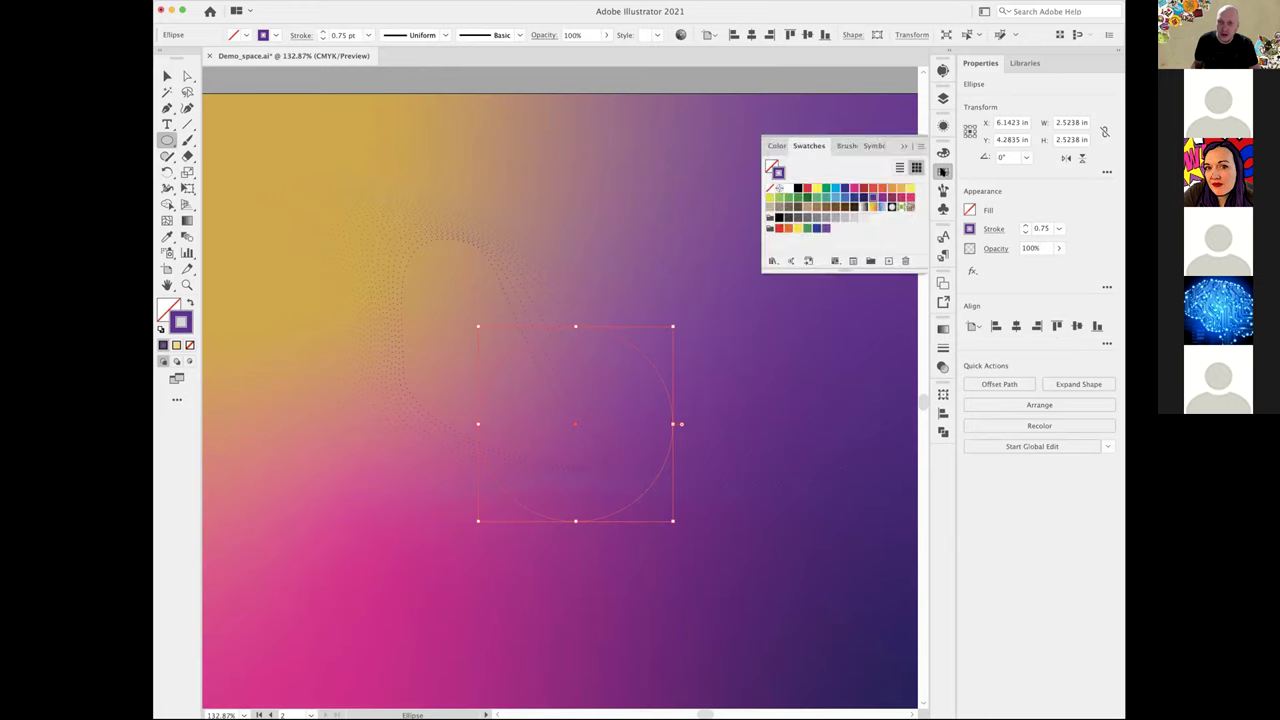
{"action": "left_click", "coordinate": [852, 189]}
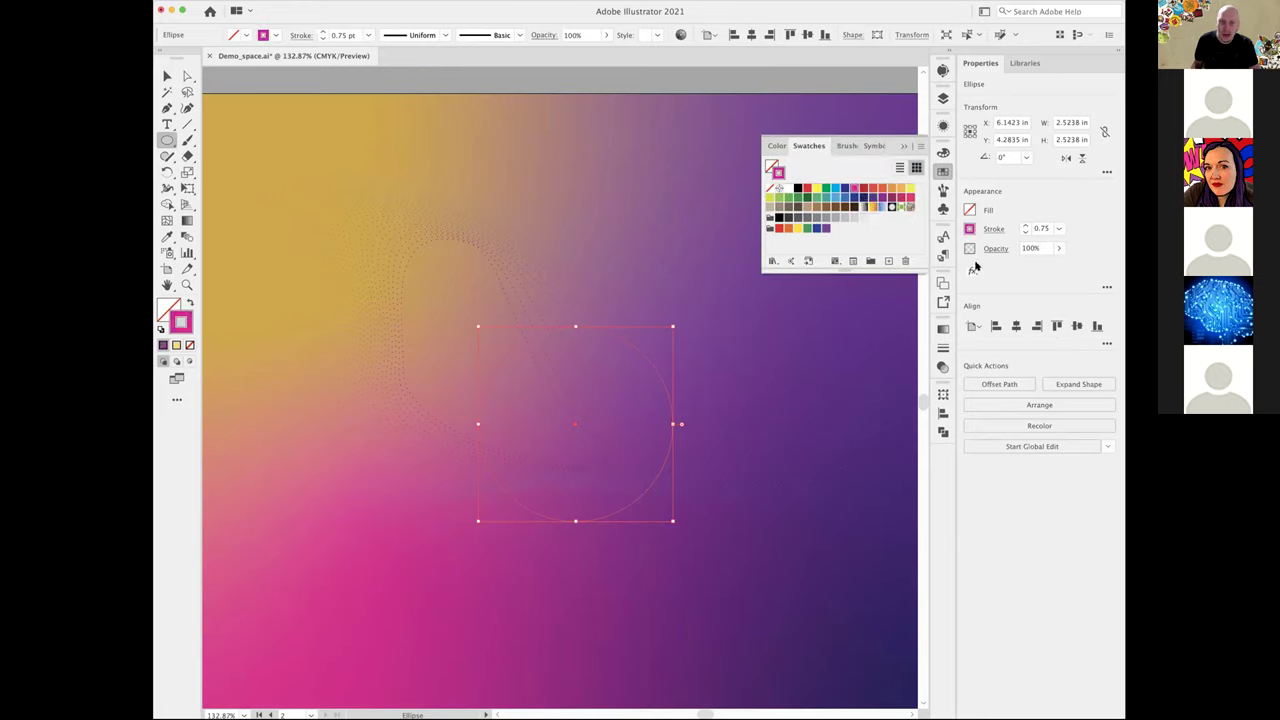
- Draw a circle about 5.55 in wide around the magenta circle and give it a light orange 0.5 pt stroke
{"action": "left_click", "coordinate": [168, 77]}
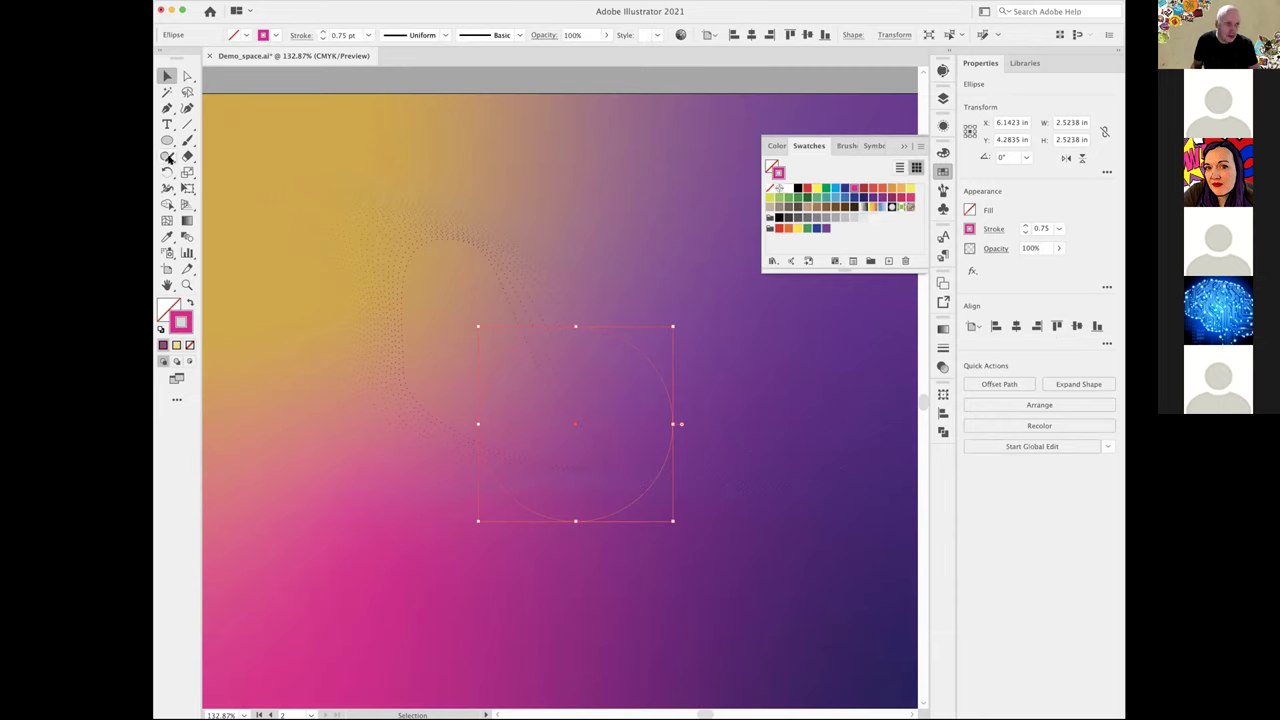
{"action": "left_click", "coordinate": [167, 140]}
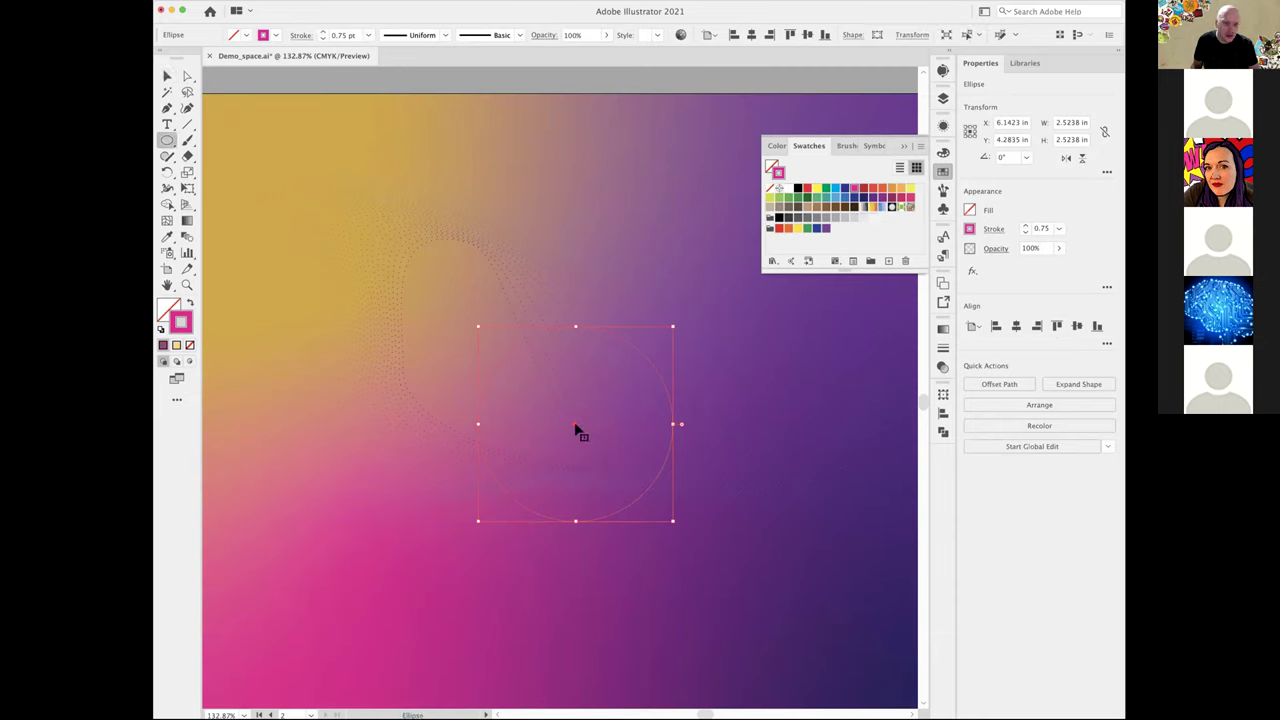
{"action": "left_click", "coordinate": [330, 138], "text": "super"}
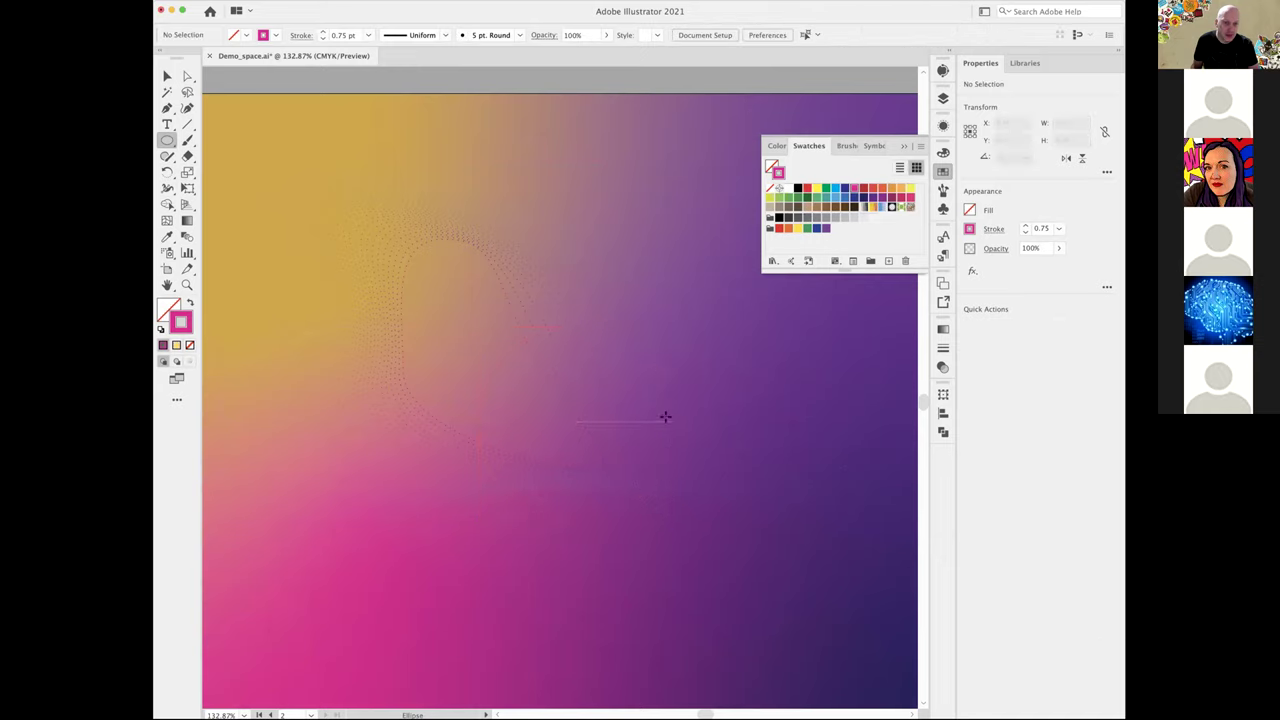
{"action": "mouse_move", "coordinate": [546, 413]}
{"action": "left_mouse_down"}
{"action": "mouse_move", "coordinate": [674, 517]}
{"action": "mouse_move", "coordinate": [759, 559]}
{"action": "left_mouse_up"}
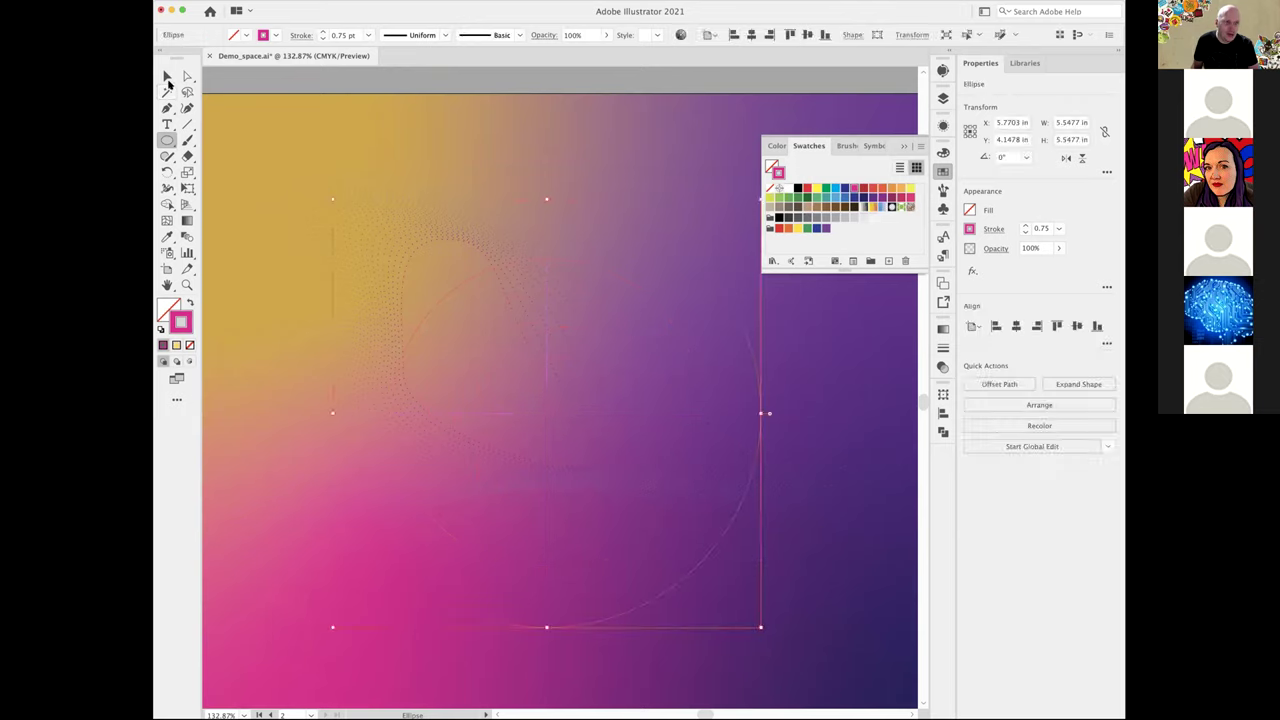
{"action": "left_click", "coordinate": [901, 188]}
{"action": "left_click", "coordinate": [165, 77]}
{"action": "left_click", "coordinate": [1057, 231]}
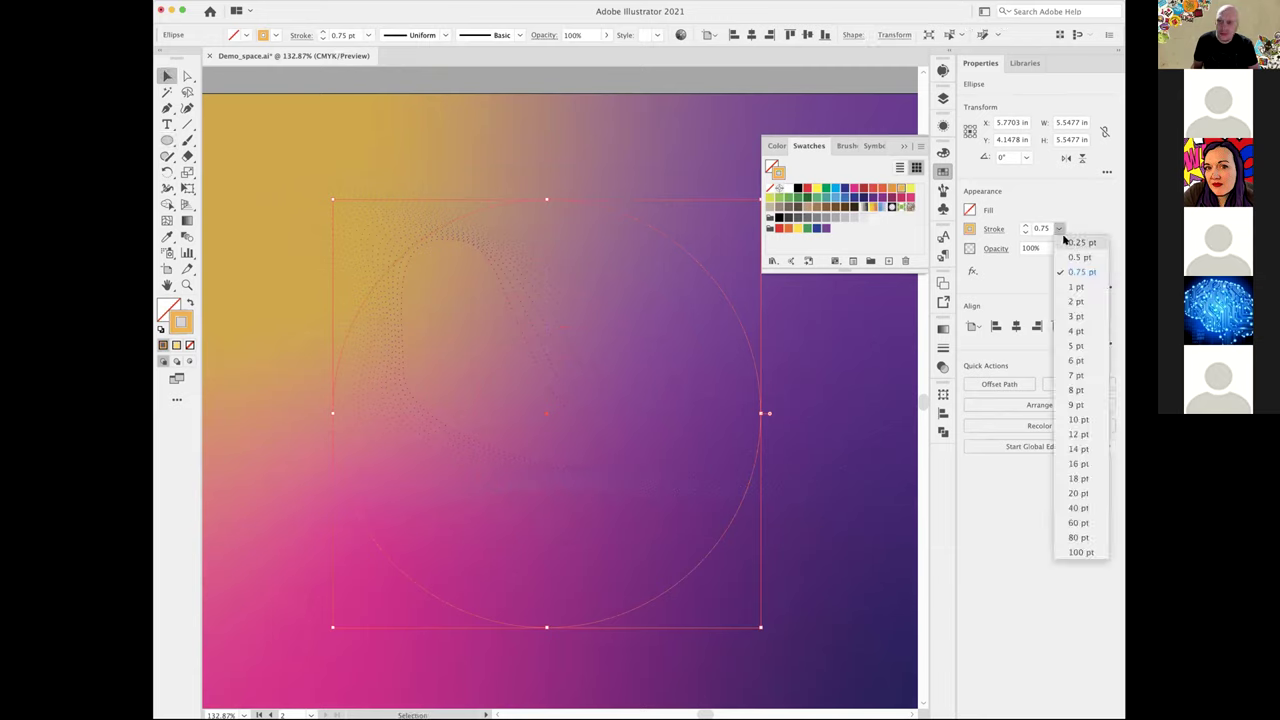
{"action": "left_click", "coordinate": [1072, 255]}
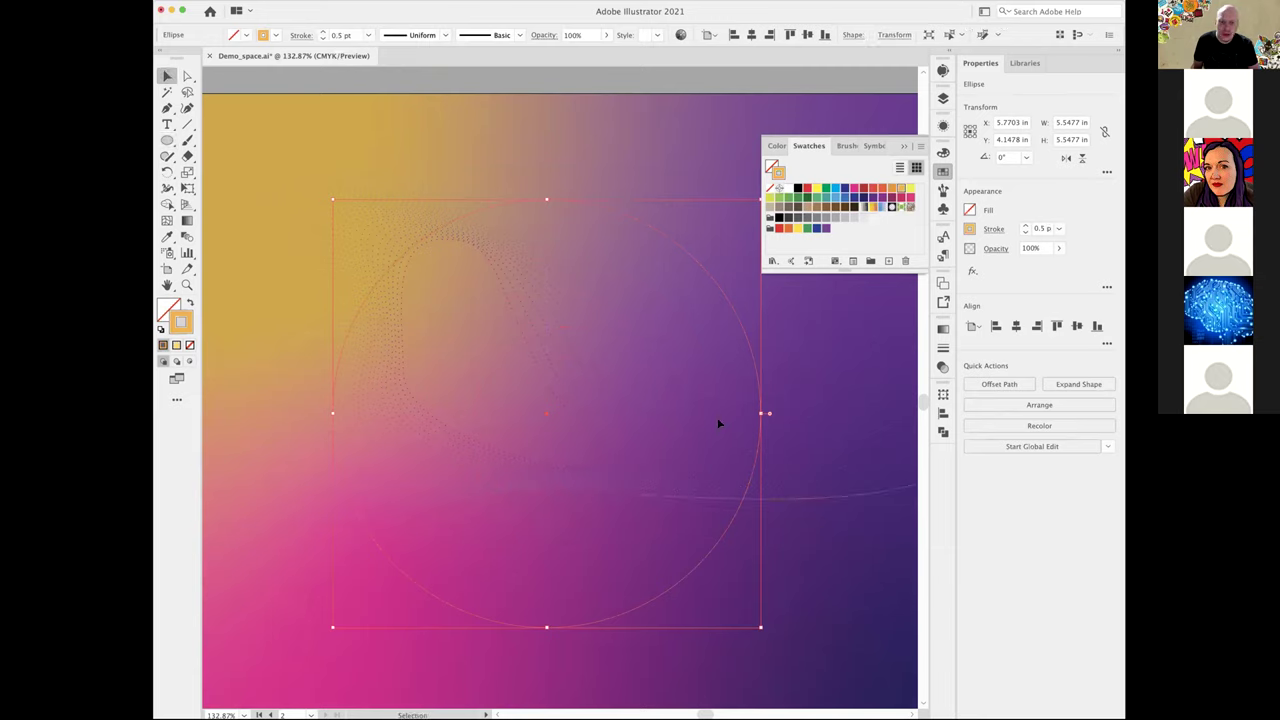
- Try to blend the magenta circle with the larger light orange circle by selecting both and making a blend
{"action": "left_click", "coordinate": [671, 451], "text": "shift"}
{"action": "left_click", "coordinate": [185, 235]}
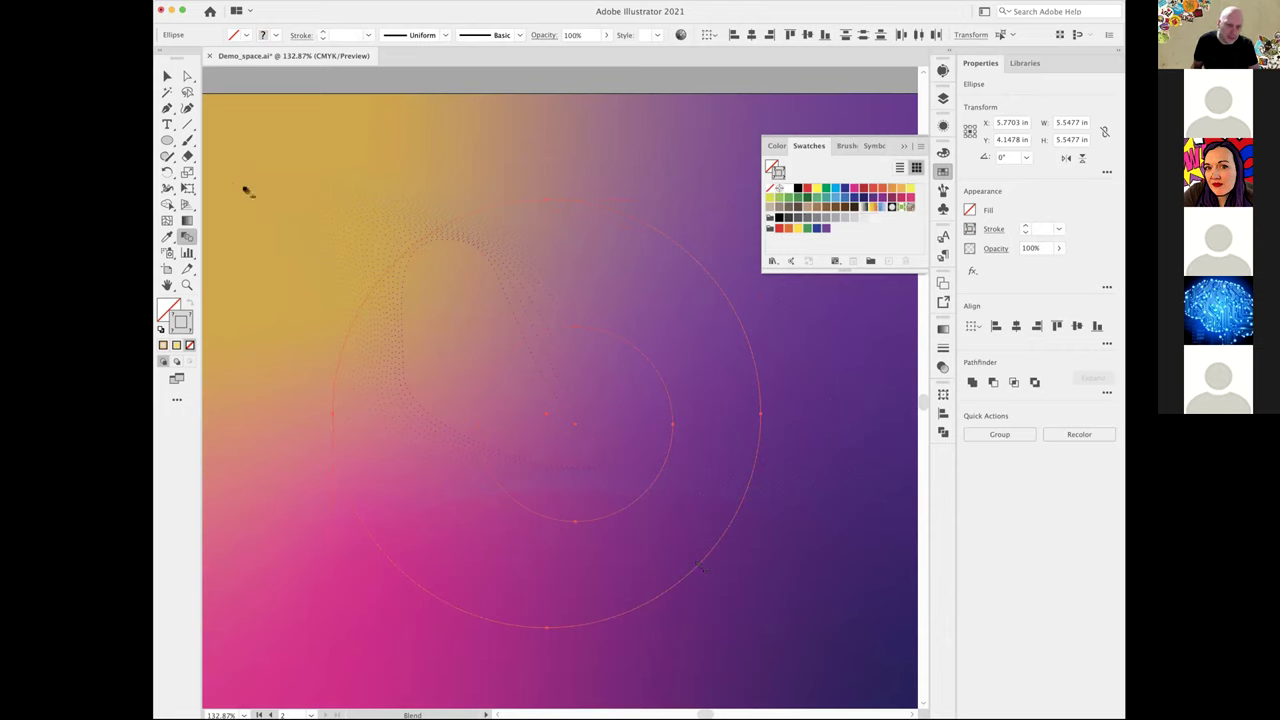
{"action": "key", "text": "super+alt+b"}
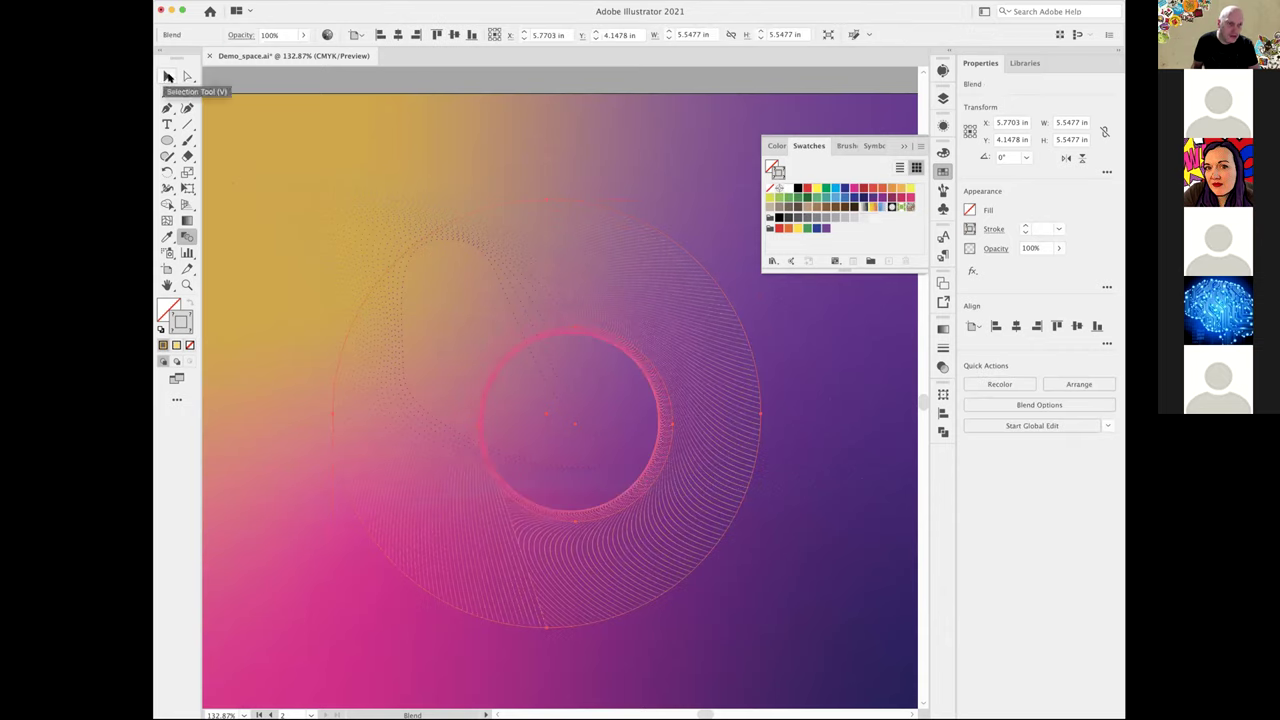
{"action": "left_click", "coordinate": [187, 76]}
{"action": "left_click", "coordinate": [760, 650]}
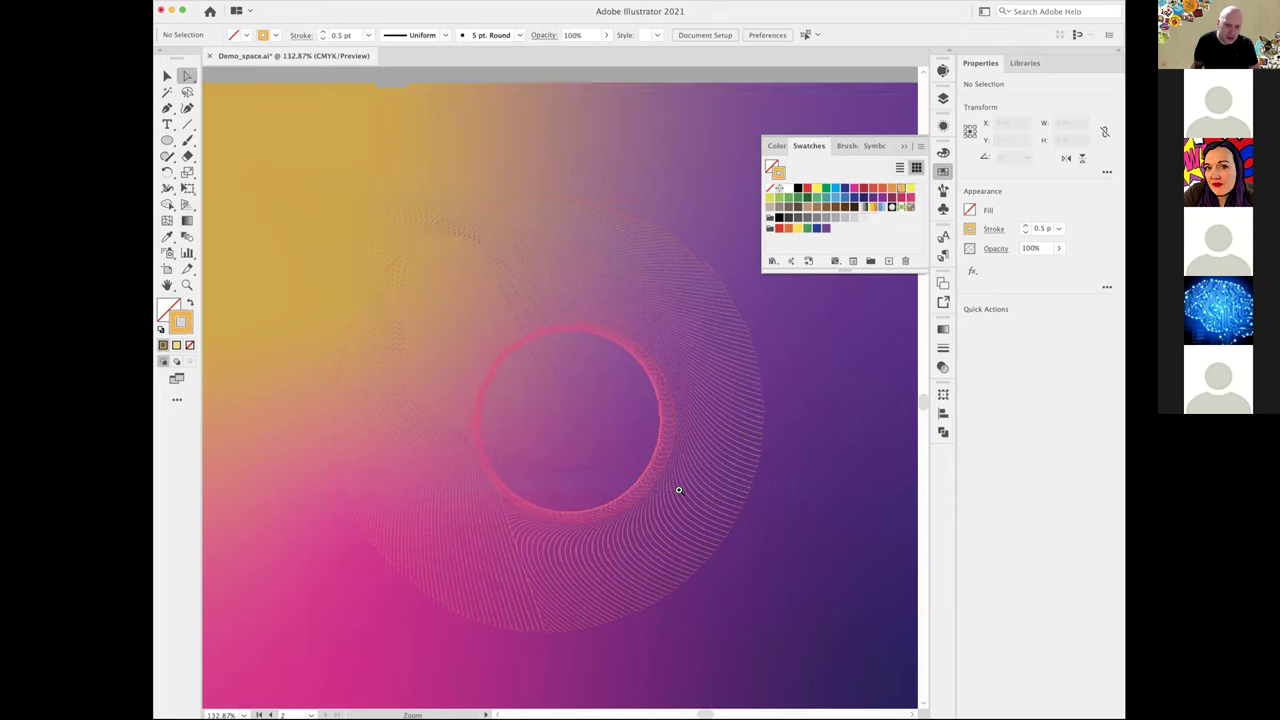
{"action": "scroll", "coordinate": [624, 511], "scroll_direction": "up", "scroll_amount": 3}
{"action": "left_click", "coordinate": [582, 546]}
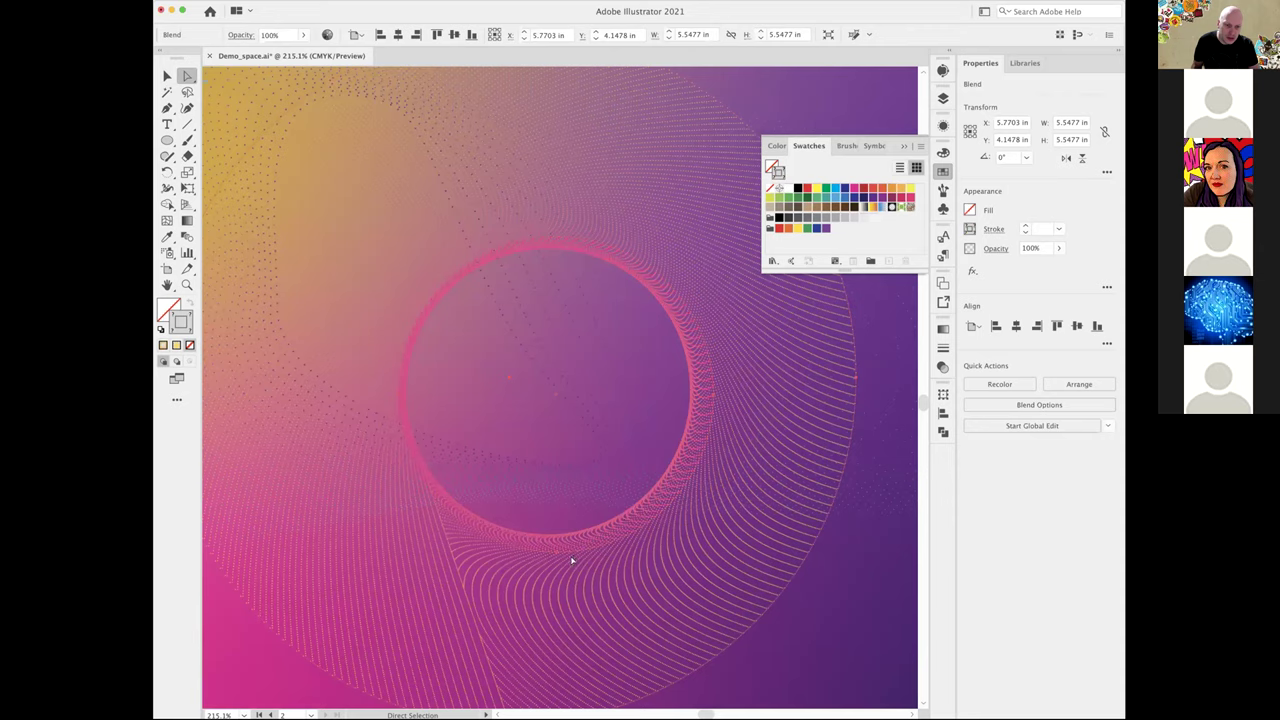
{"action": "left_click", "coordinate": [815, 627]}
{"action": "left_click", "coordinate": [556, 550]}
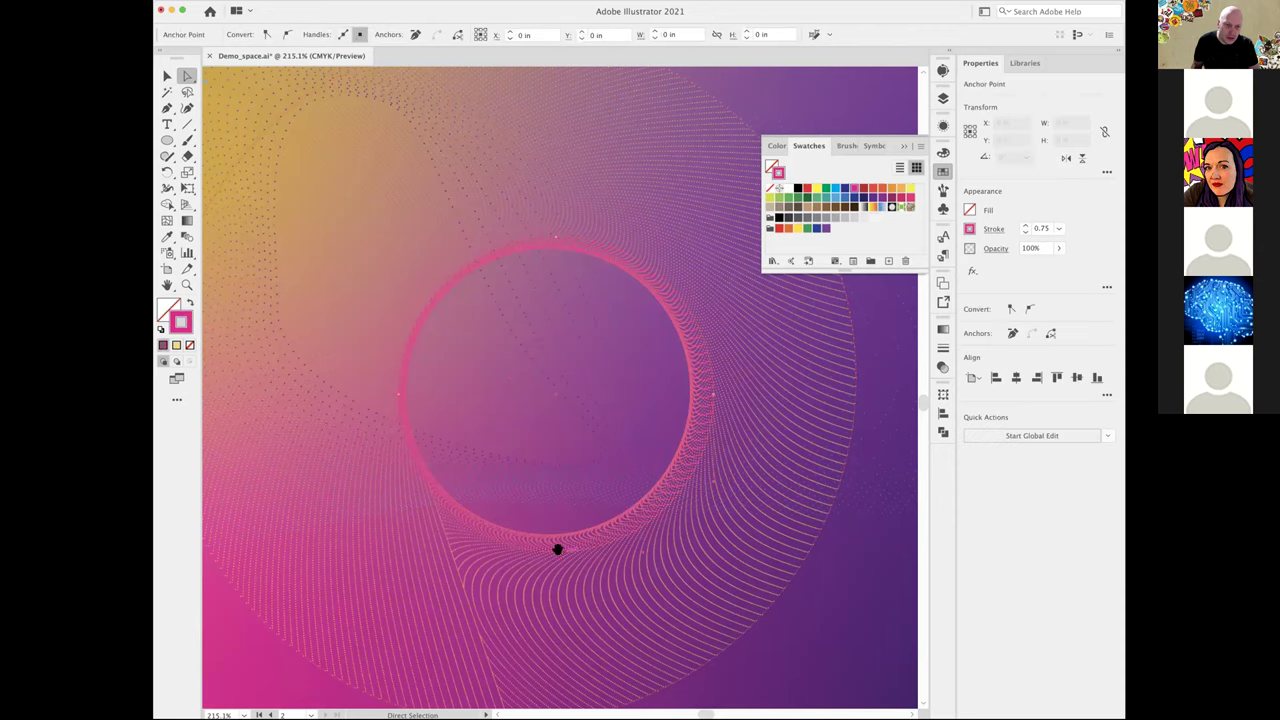
{"action": "scroll", "coordinate": [551, 477], "scroll_direction": "down", "scroll_amount": 3}
{"action": "scroll", "coordinate": [563, 423], "scroll_direction": "up", "scroll_amount": 1}
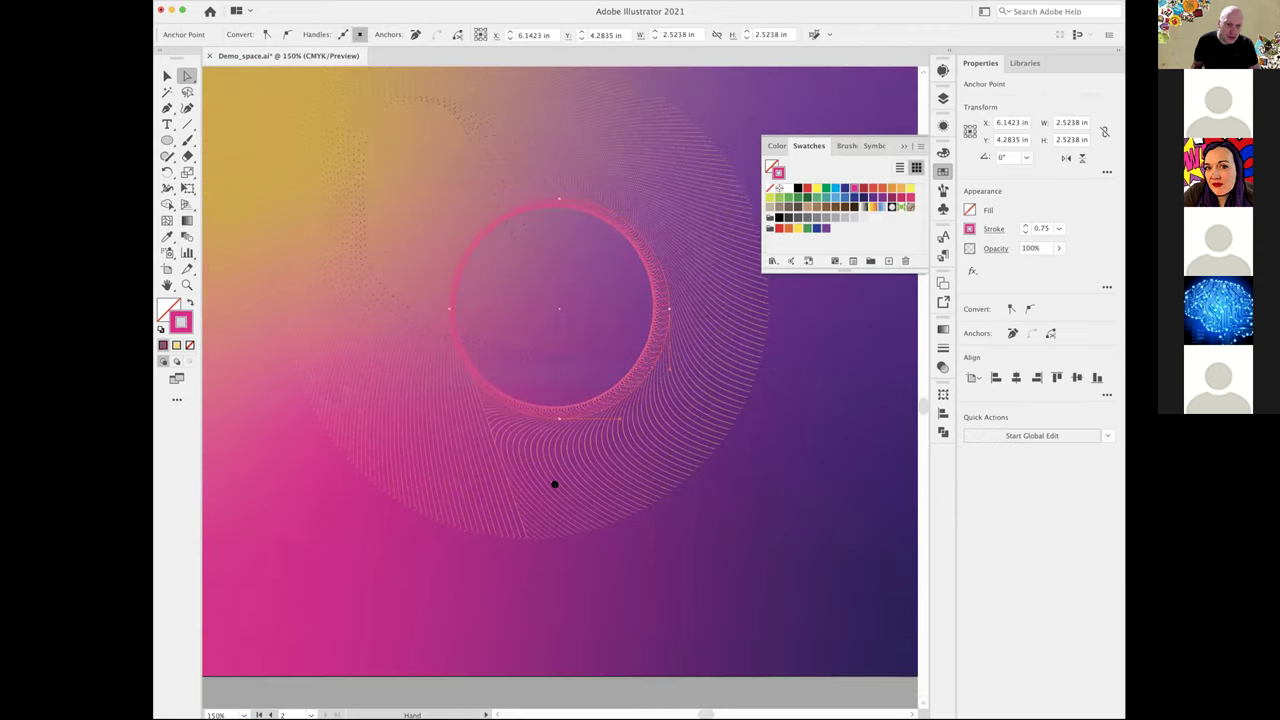
{"action": "key", "text": "super+z"}
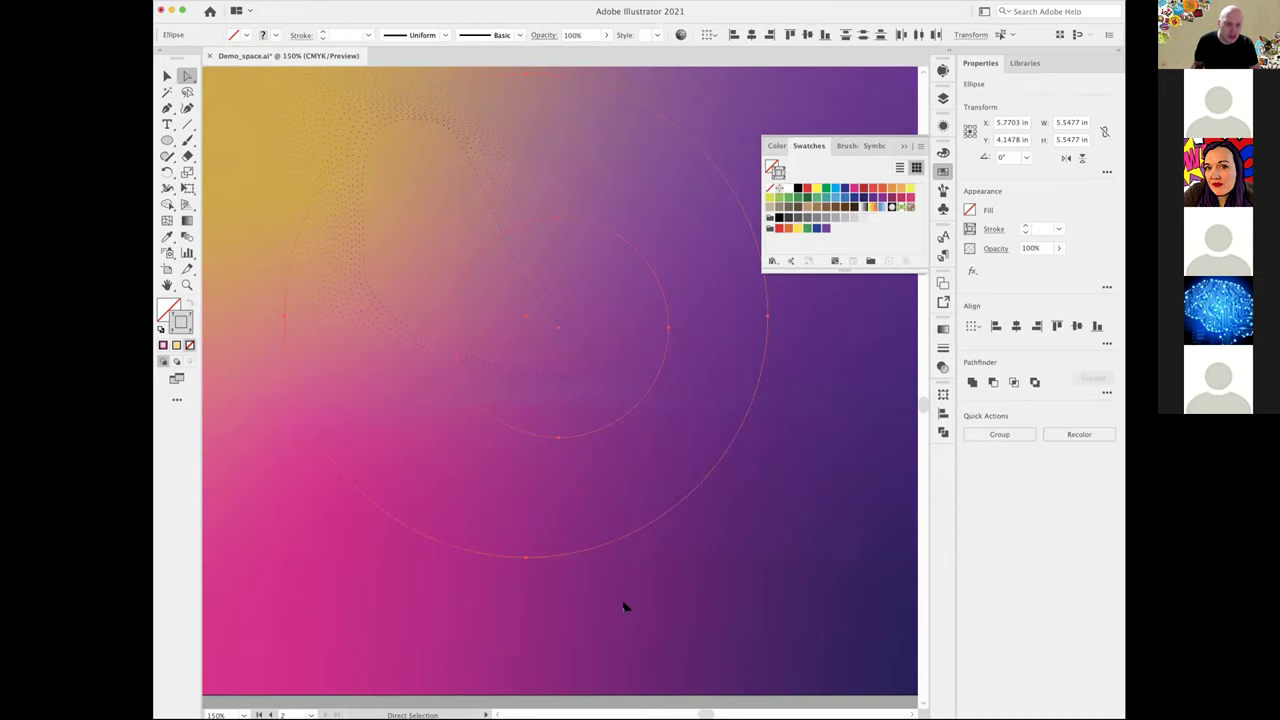
- Blend the small magenta circle into the large light orange circle with the Blend tool, picking matching spots on both paths
{"action": "left_click", "coordinate": [167, 76]}
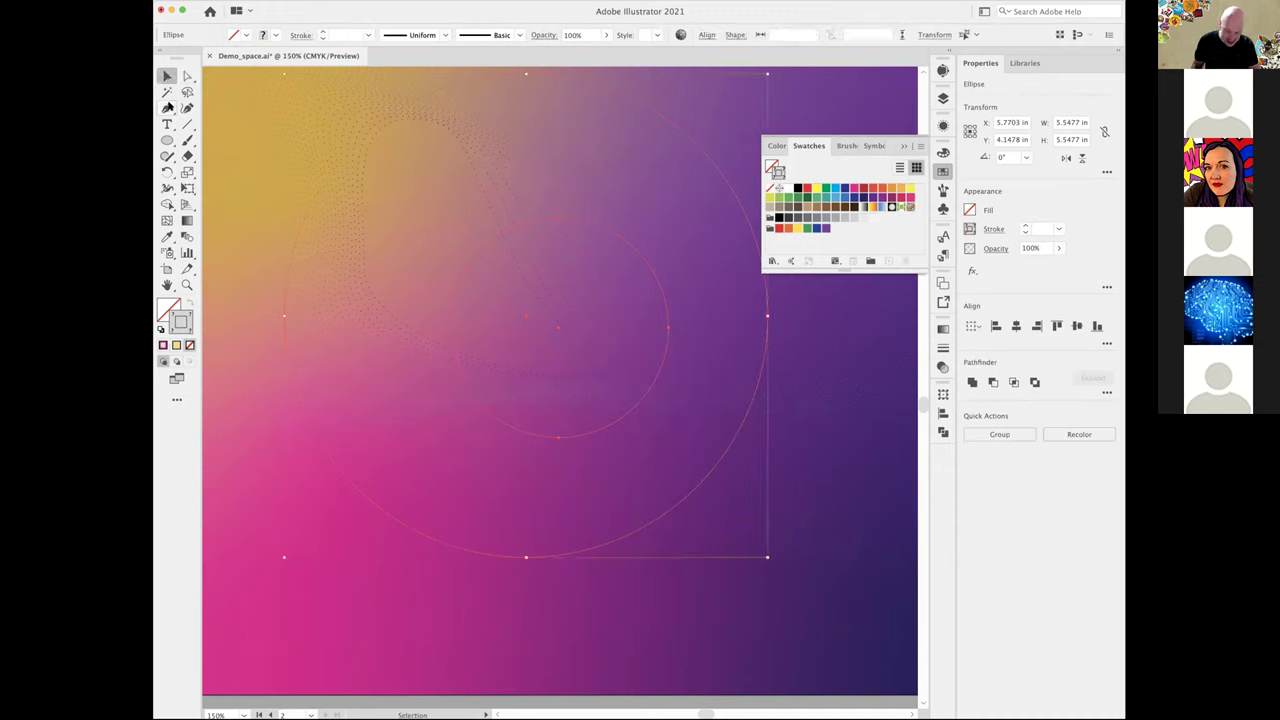
{"action": "left_click", "coordinate": [187, 237]}
{"action": "left_click", "coordinate": [668, 565], "text": "super"}
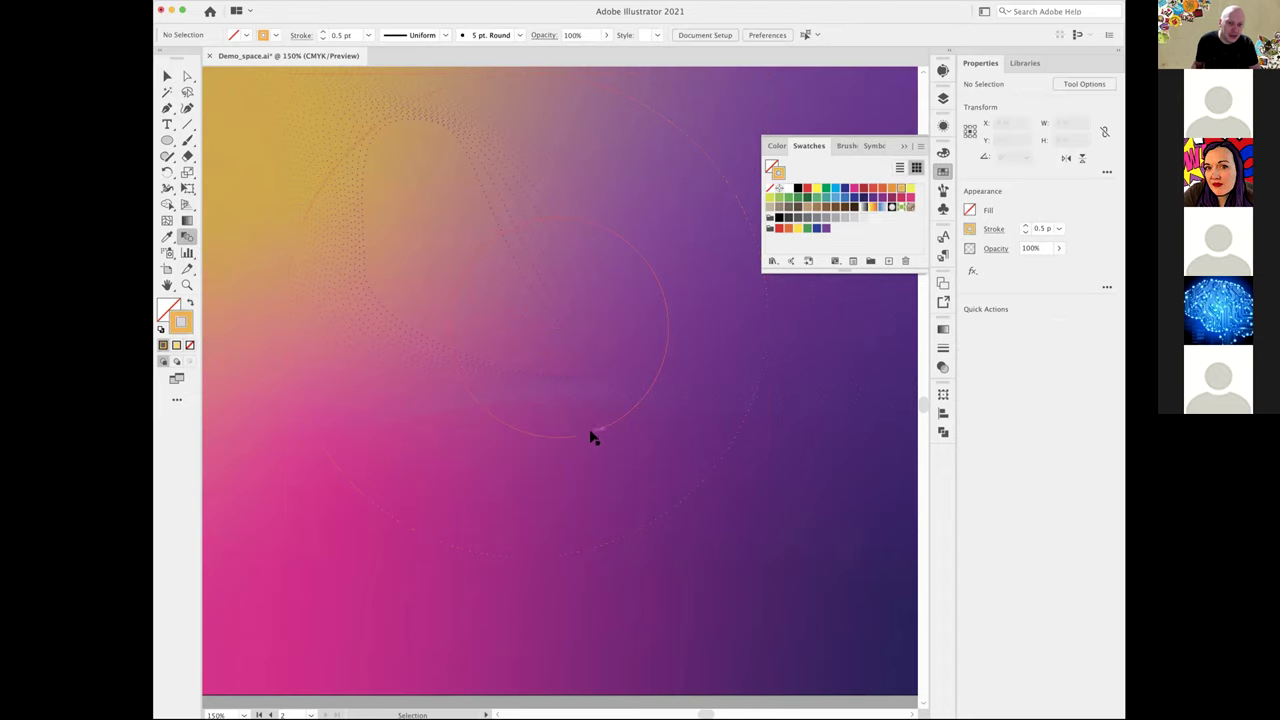
{"action": "left_click", "coordinate": [590, 433]}
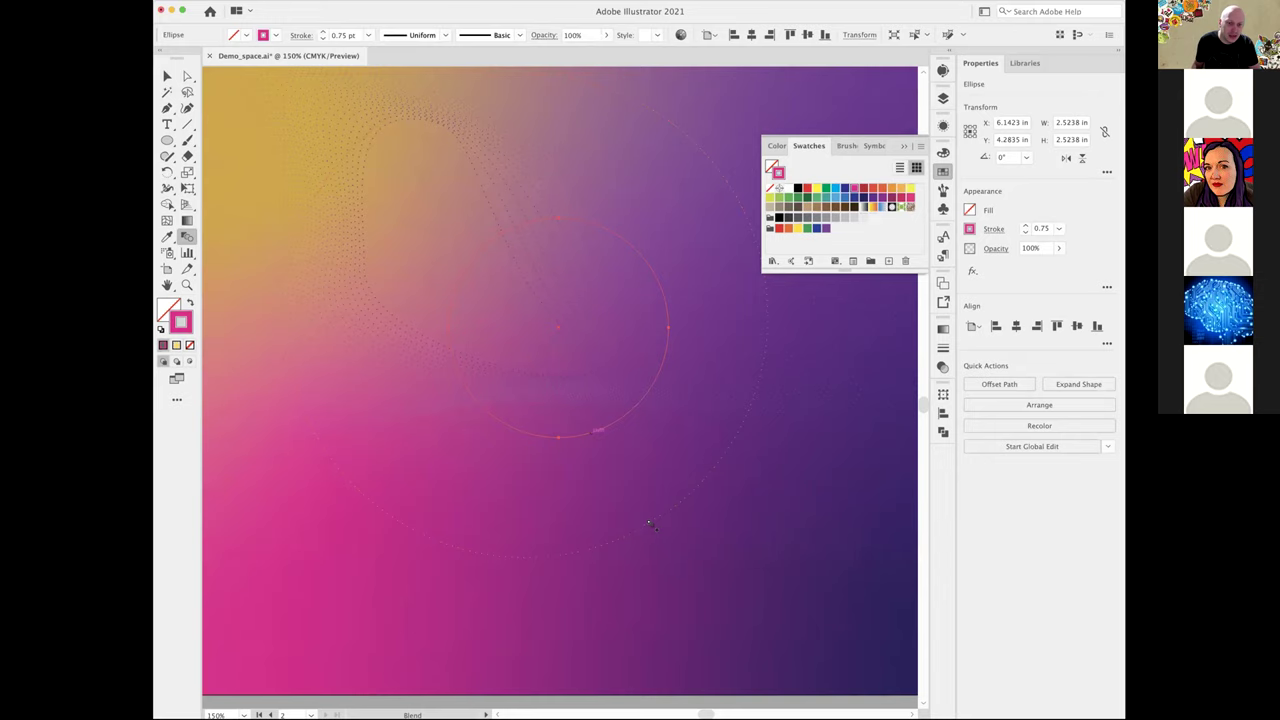
{"action": "left_click", "coordinate": [288, 162]}
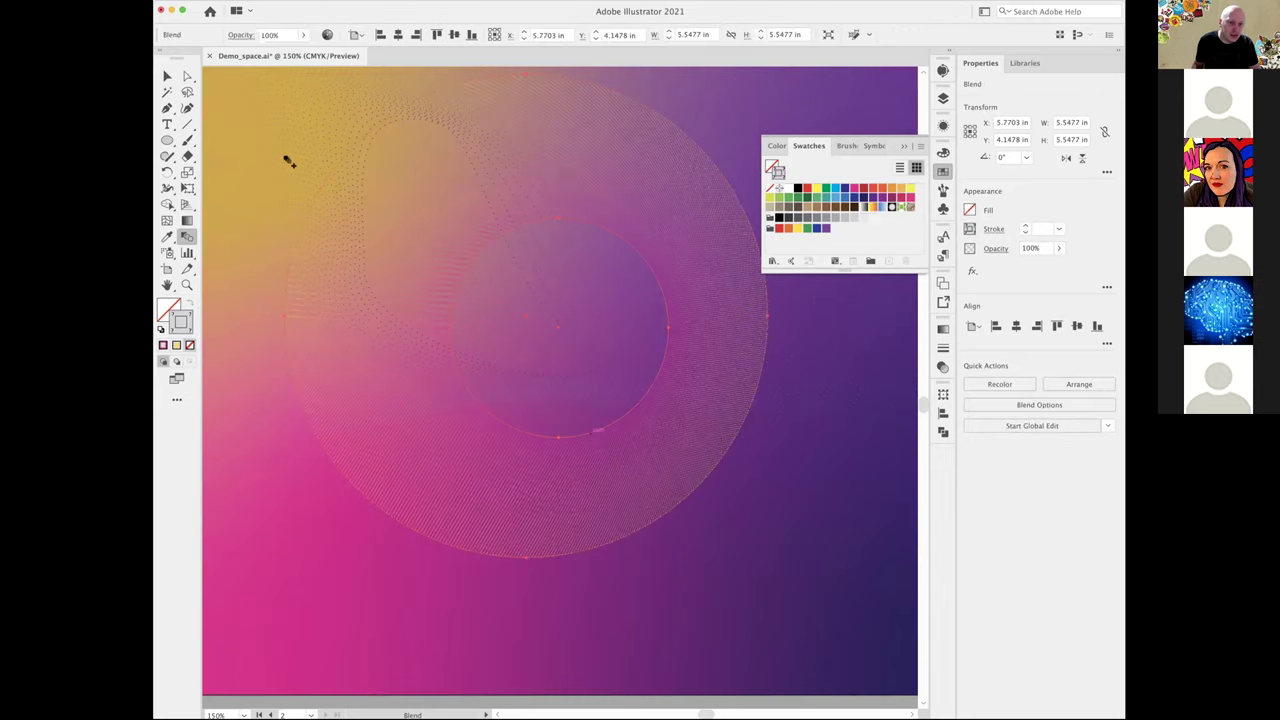
- Set the new blend's spacing to Specified Steps with 45 steps
{"action": "left_click", "coordinate": [187, 76]}
{"action": "left_click", "coordinate": [535, 560]}
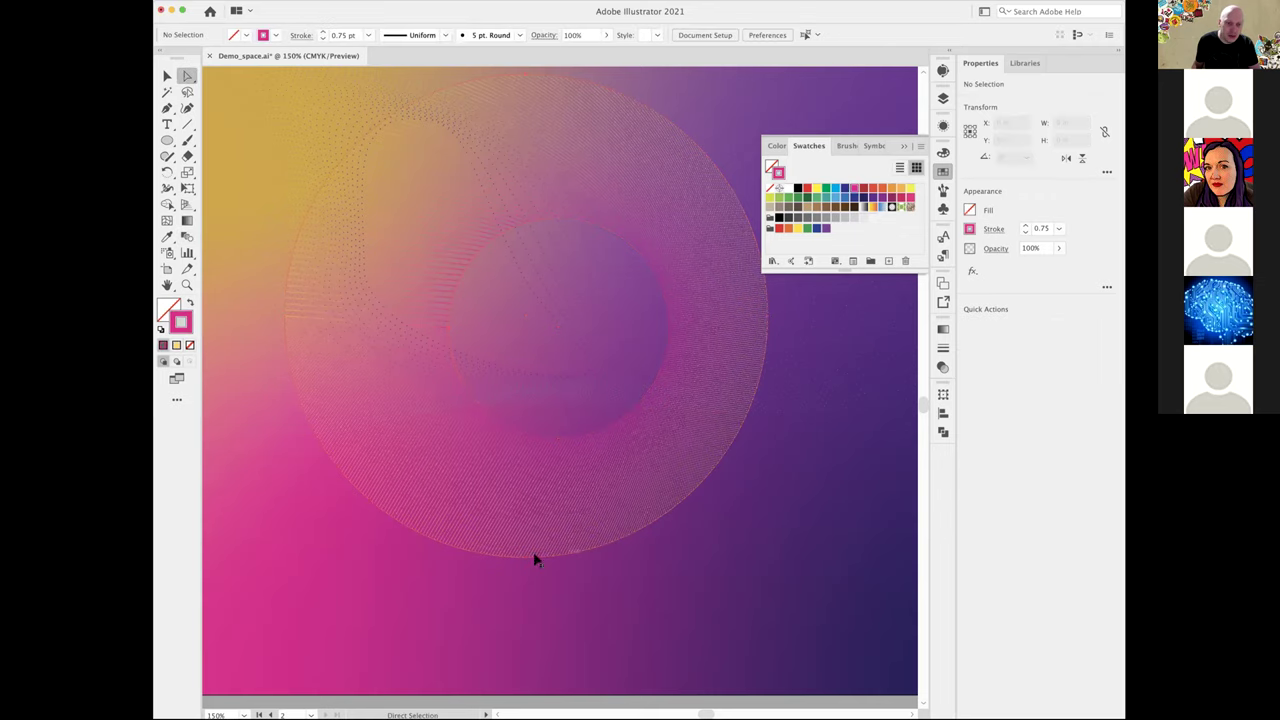
{"action": "left_click", "coordinate": [530, 558]}
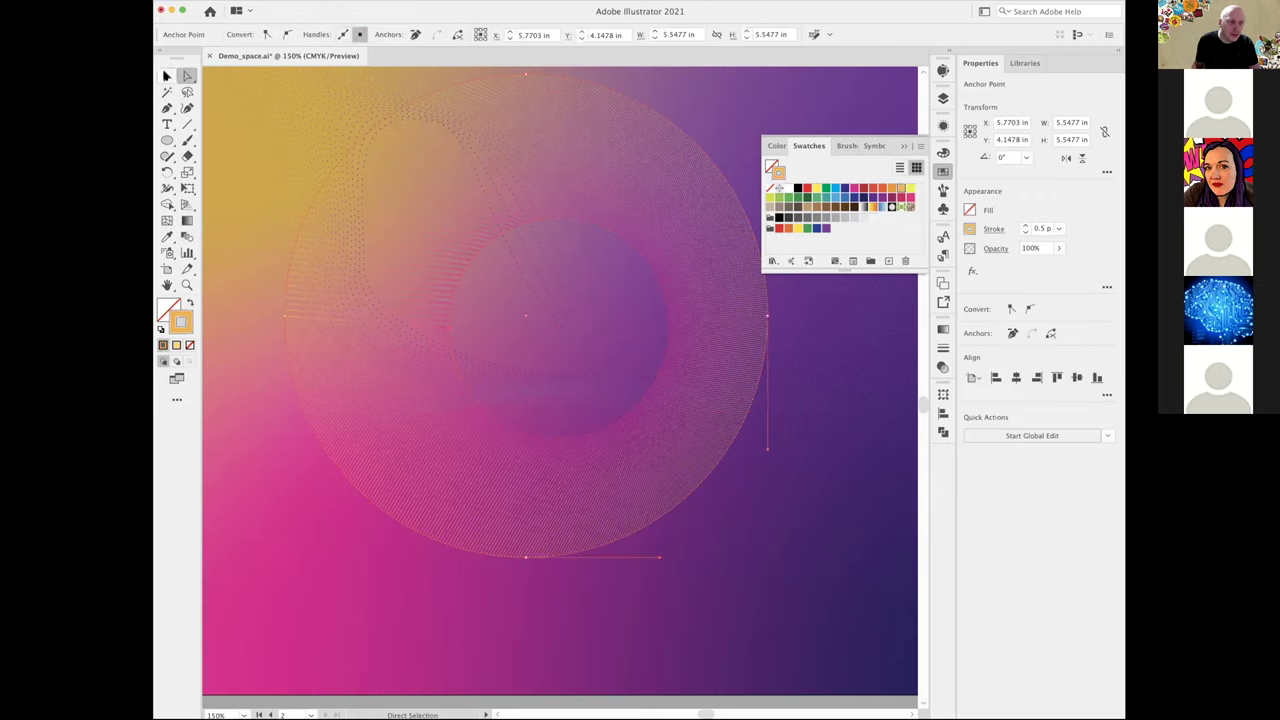
{"action": "left_click", "coordinate": [166, 76]}
{"action": "left_click", "coordinate": [530, 437]}
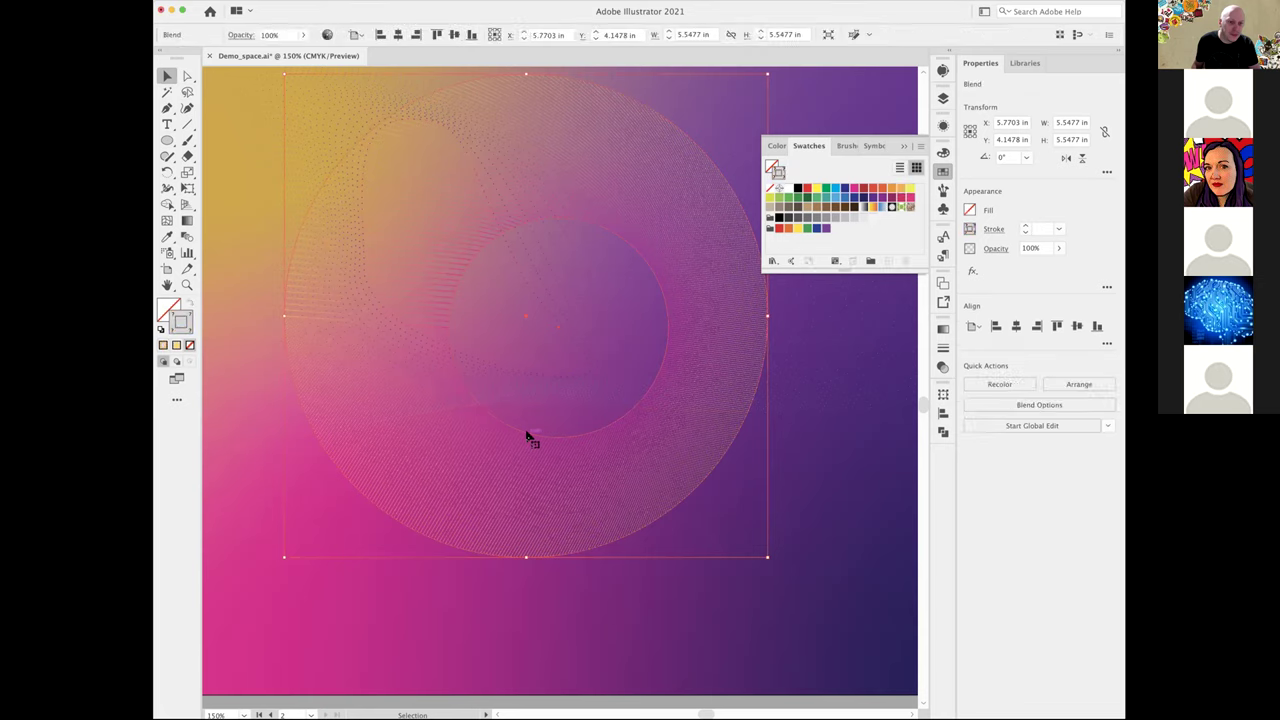
{"action": "double_click", "coordinate": [184, 238]}
{"action": "left_click", "coordinate": [648, 223]}
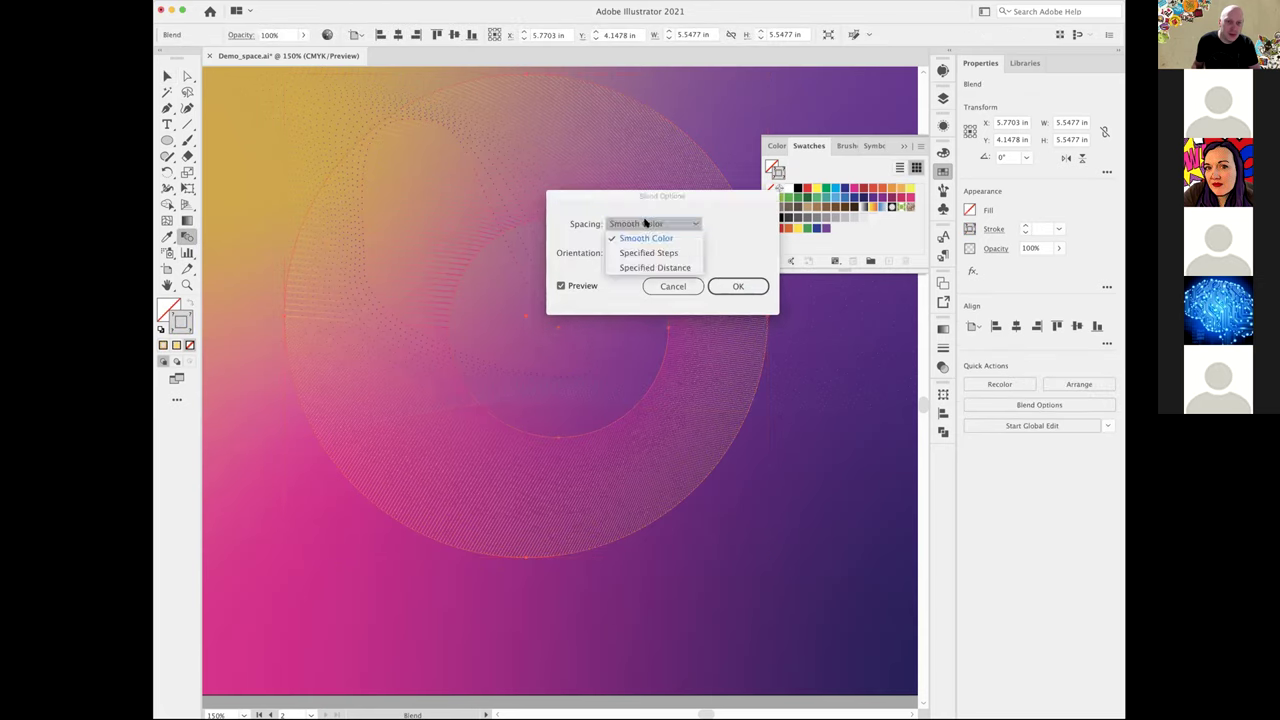
{"action": "left_click", "coordinate": [643, 253]}
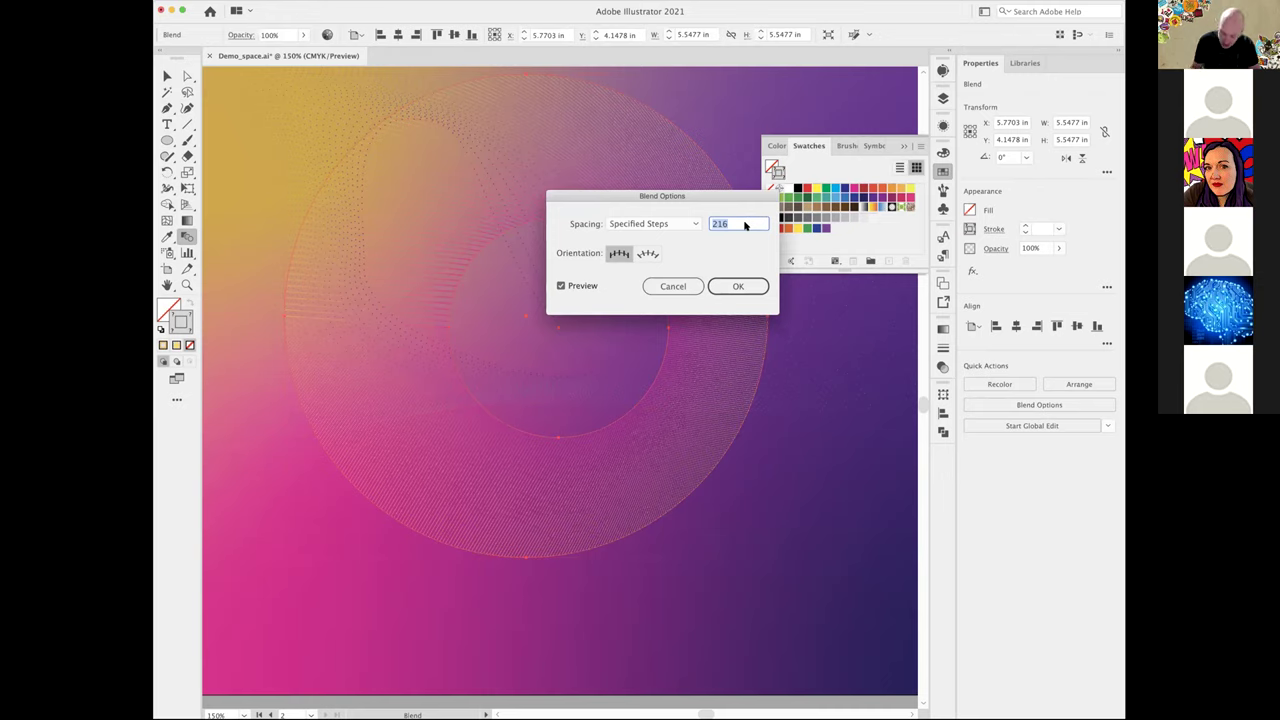
{"action": "type", "text": "45"}
{"action": "key", "text": "Return"}
- Distort the blend's outer circle by moving its bottom anchor far left, its top anchor left, and its right anchor up and inward
{"action": "key", "text": "a"}
{"action": "left_click", "coordinate": [543, 560]}
{"action": "left_click_drag", "start_coordinate": [531, 559], "coordinate": [290, 578]}
{"action": "left_click", "coordinate": [618, 408], "text": "super"}
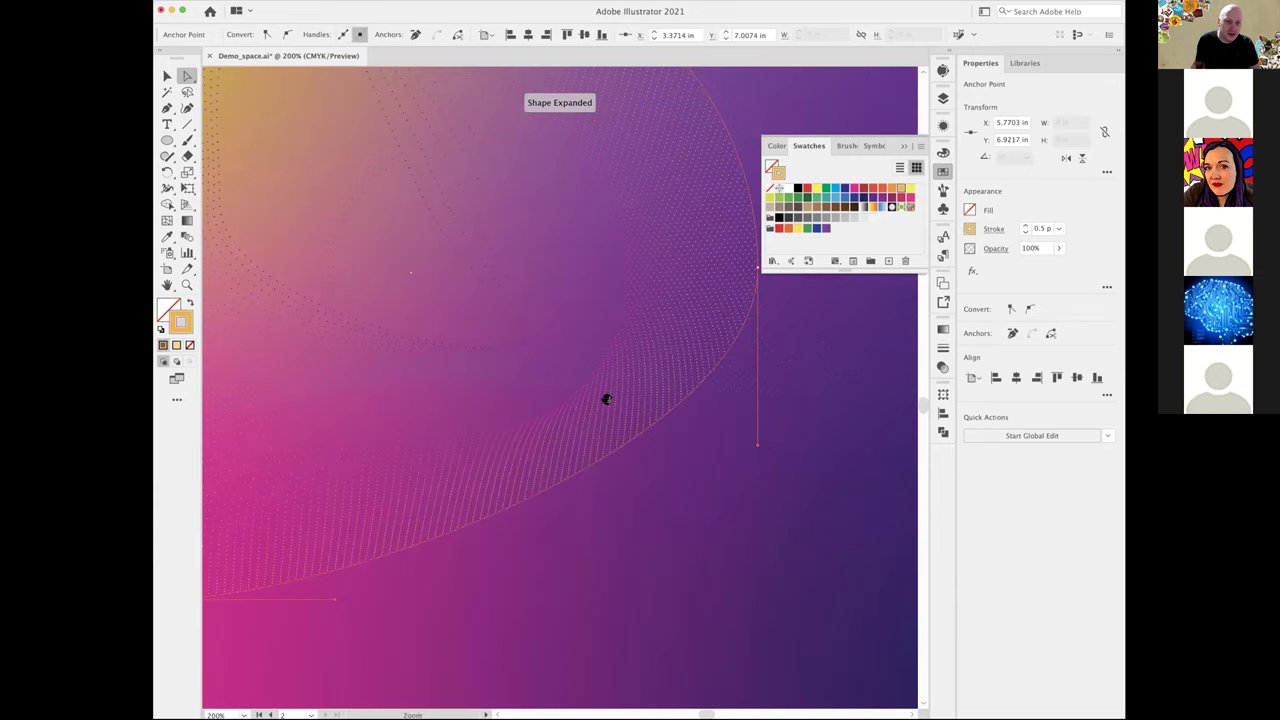
{"action": "left_click", "coordinate": [556, 375], "text": "alt+super"}
{"action": "left_click", "coordinate": [556, 375], "text": "alt+super"}
{"action": "left_click_drag", "start_coordinate": [550, 218], "coordinate": [562, 271]}
{"action": "left_click_drag", "start_coordinate": [513, 235], "coordinate": [437, 248]}
{"action": "left_click_drag", "start_coordinate": [673, 396], "coordinate": [572, 252]}
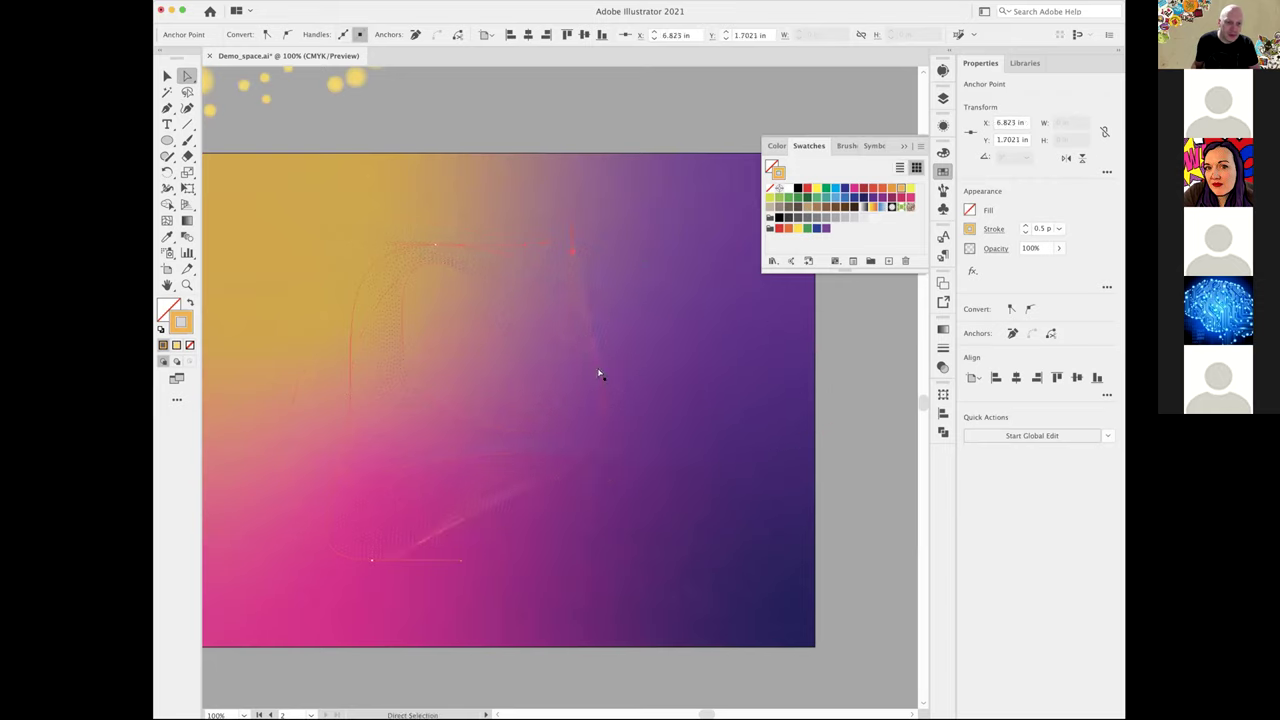
- Distort the blend's inner circle by moving its right anchor up and inward and its left anchor far outward, tilting that anchor's direction handles
{"action": "left_click_drag", "start_coordinate": [603, 405], "coordinate": [574, 315]}
{"action": "left_click_drag", "start_coordinate": [462, 406], "coordinate": [283, 350]}
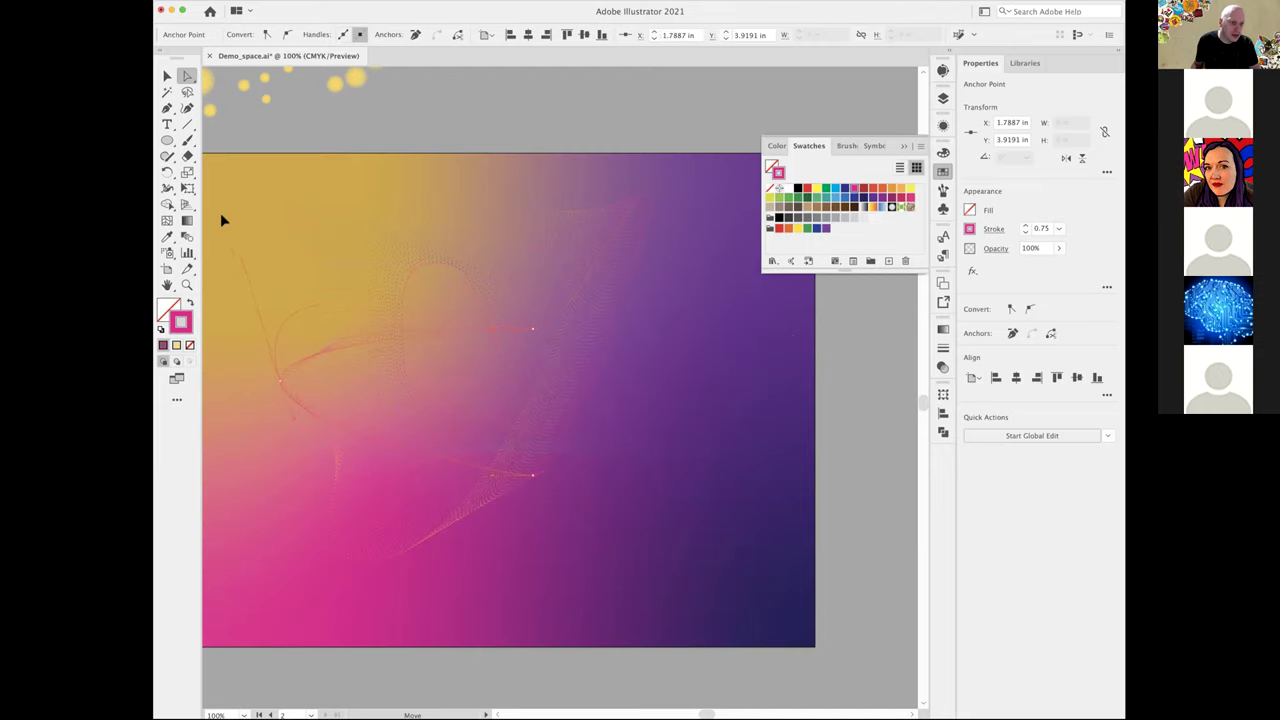
{"action": "scroll", "coordinate": [222, 220], "scroll_direction": "left", "scroll_amount": 5}
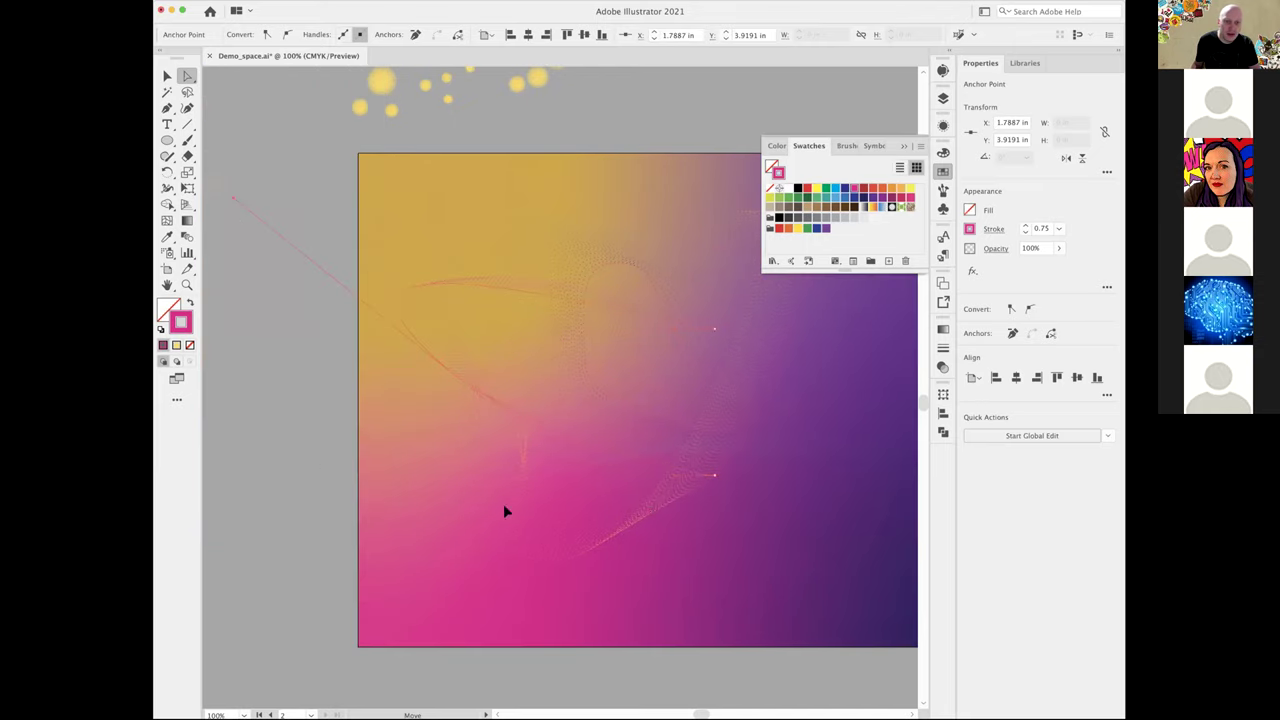
{"action": "key", "text": "super+shift+a"}
- Move the whole distorted blend slightly right and up on the artboard
{"action": "scroll", "coordinate": [674, 466], "scroll_direction": "right", "scroll_amount": 1}
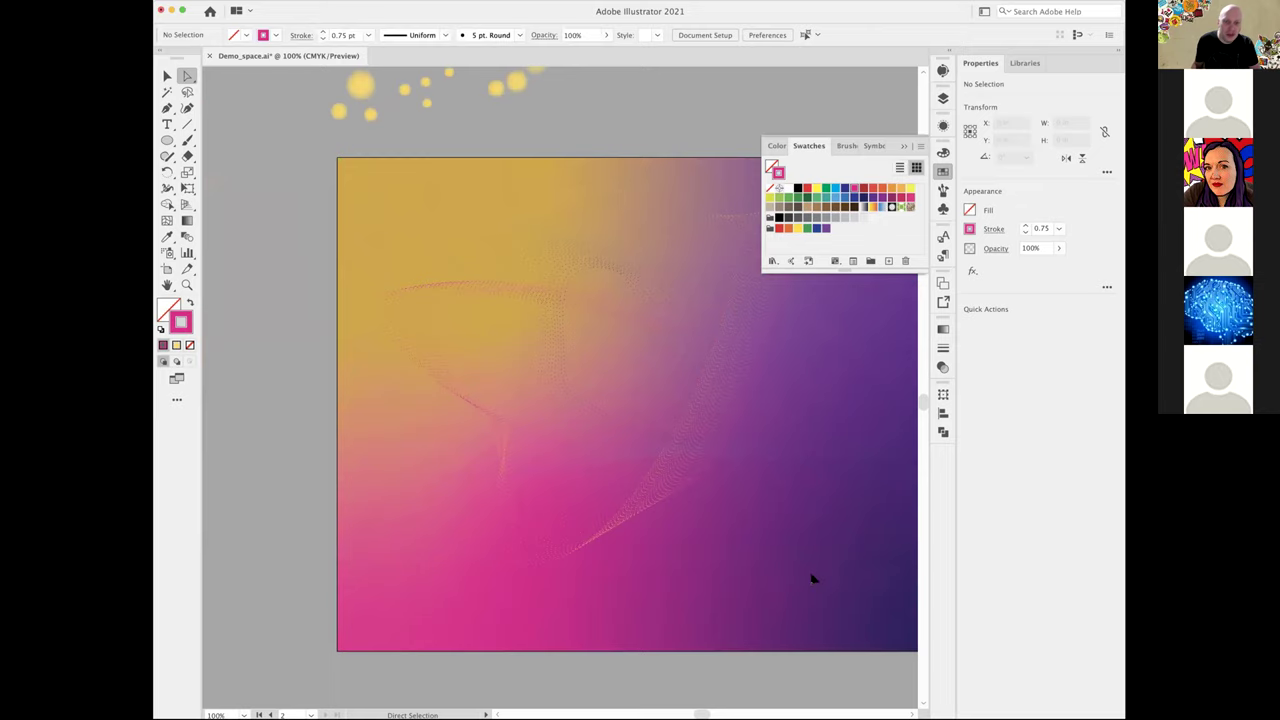
{"action": "scroll", "coordinate": [720, 491], "scroll_direction": "right", "scroll_amount": 3}
{"action": "key", "text": "v"}
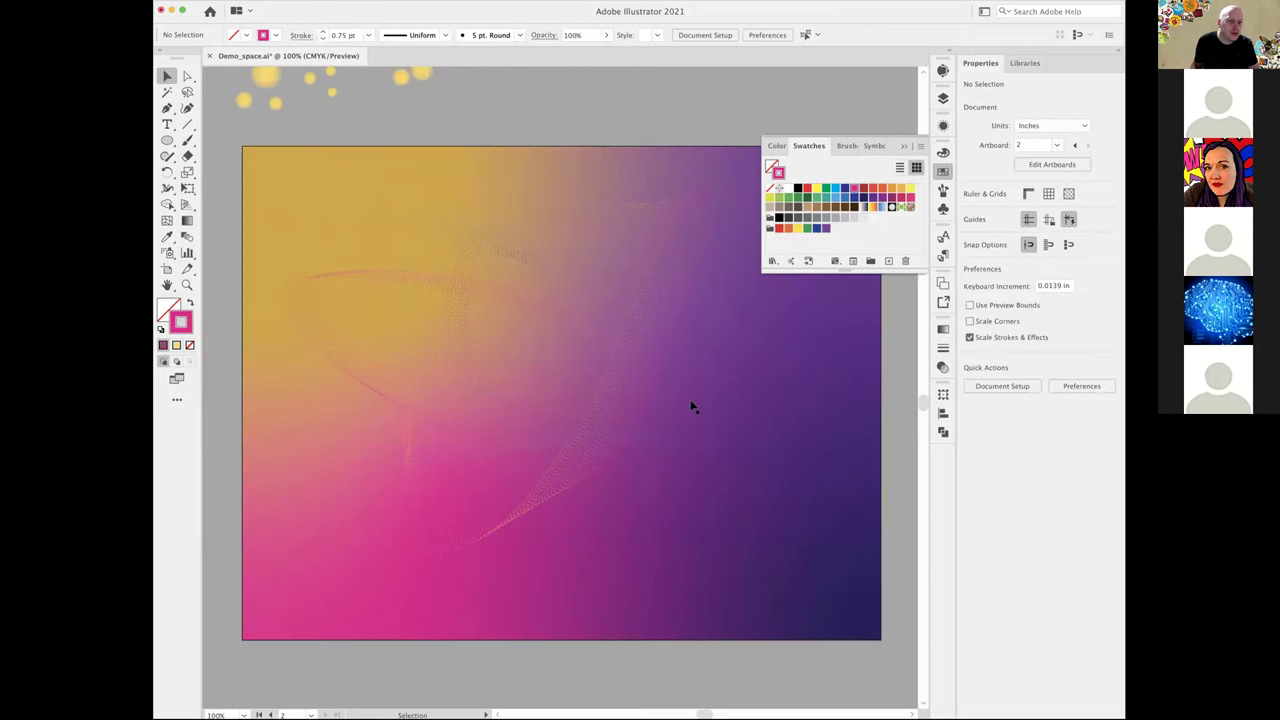
{"action": "left_click_drag", "start_coordinate": [574, 481], "coordinate": [592, 472]}
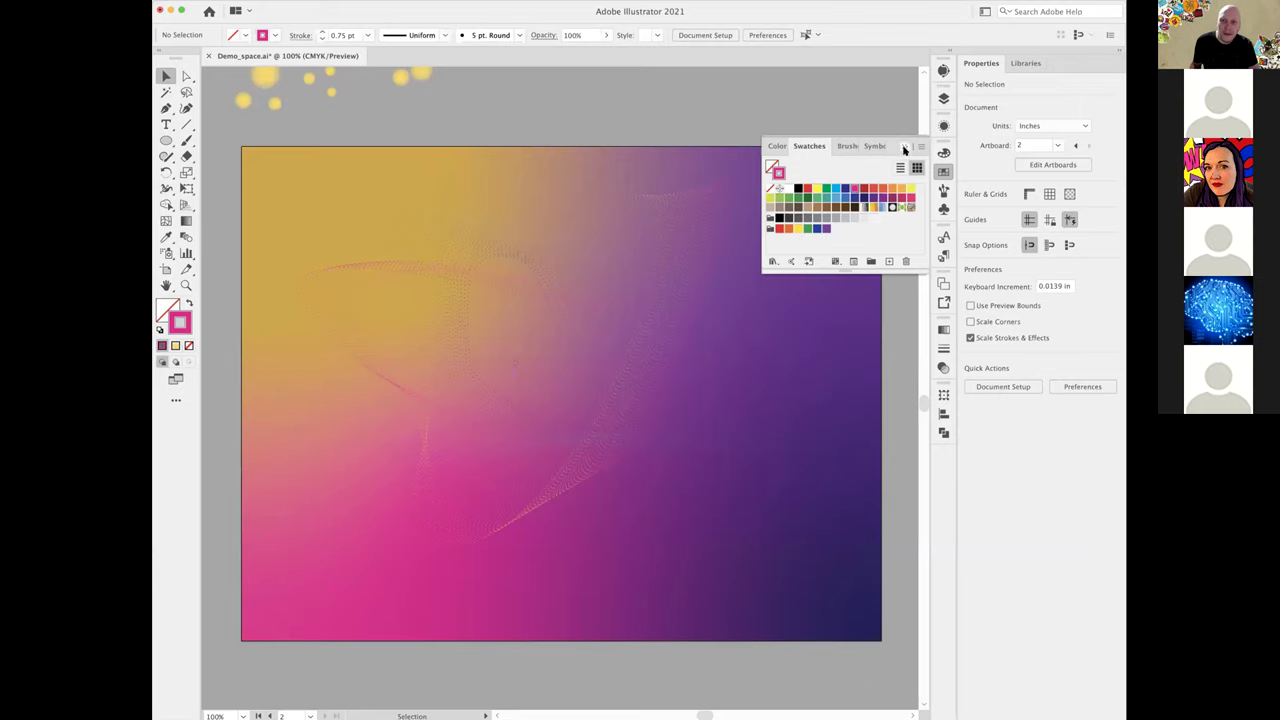
- Put away the swatches and check the document's layer list
{"action": "left_click", "coordinate": [904, 147]}
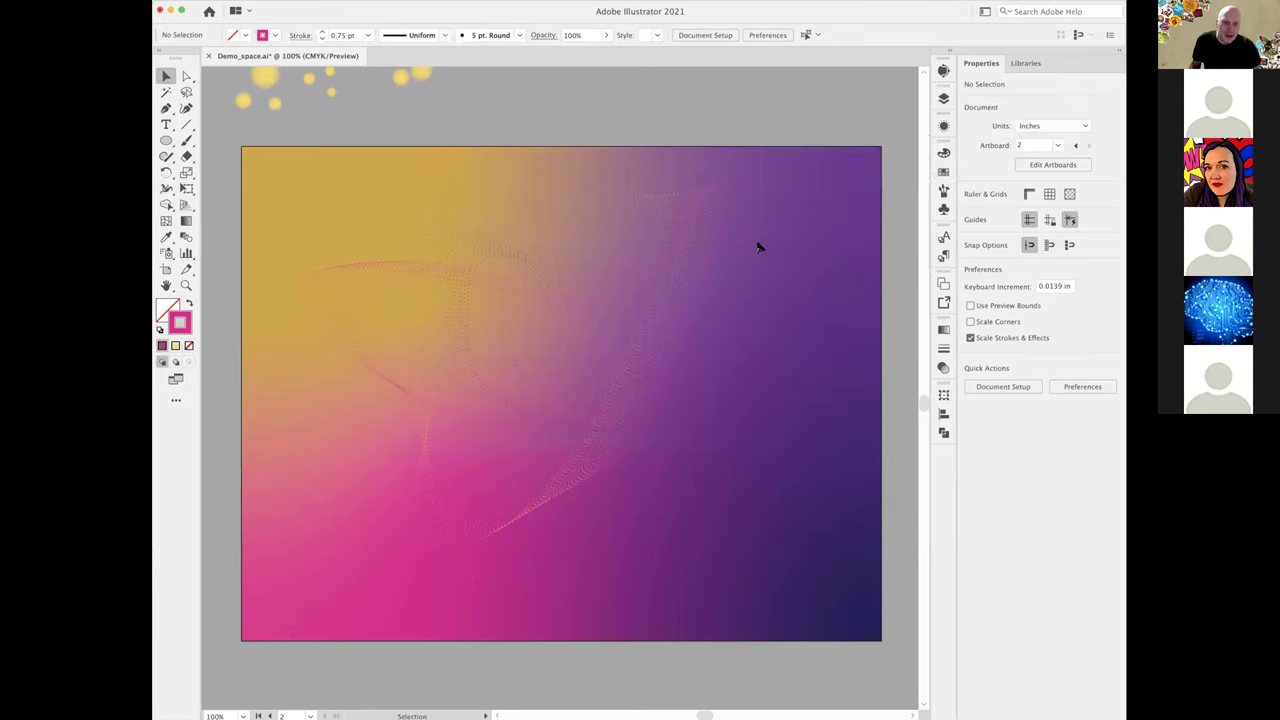
{"action": "left_click", "coordinate": [943, 98]}
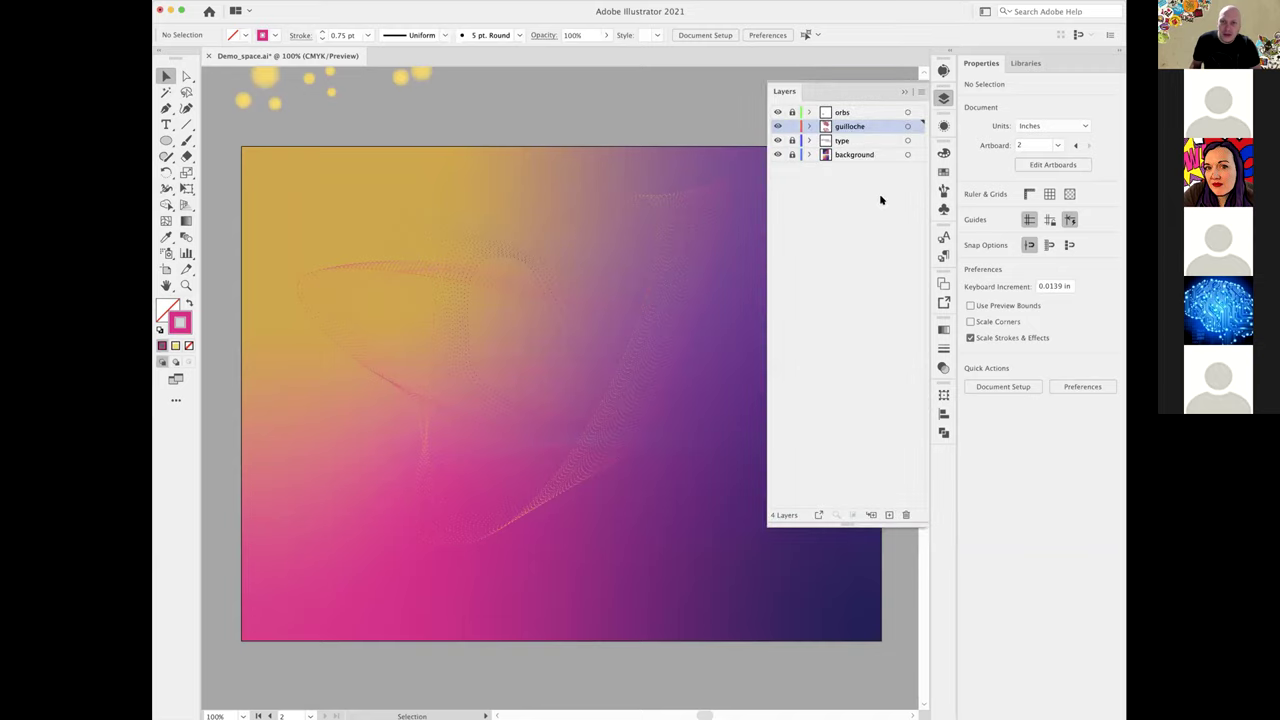
{"action": "left_click", "coordinate": [905, 93]}
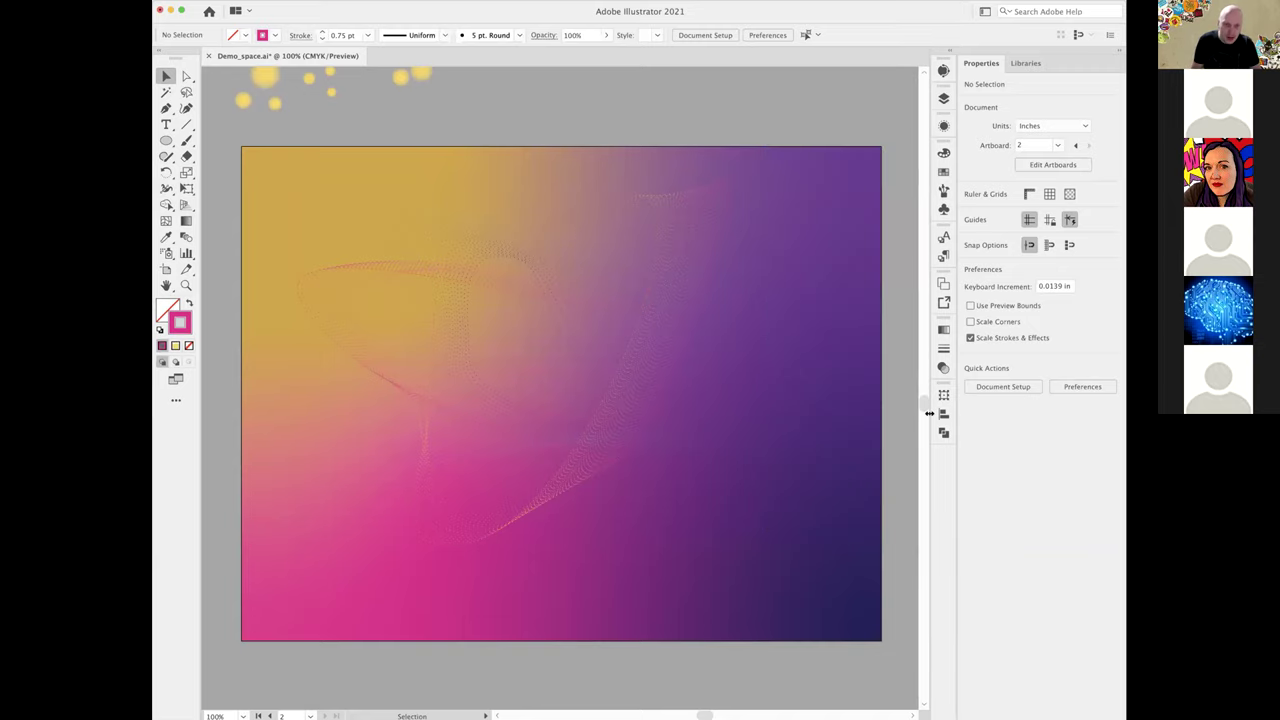
- Go to artboard 1 and examine the demo artwork's underlying paths in Outline view before returning to the colored preview
{"action": "key", "text": "shift+Page_Up"}
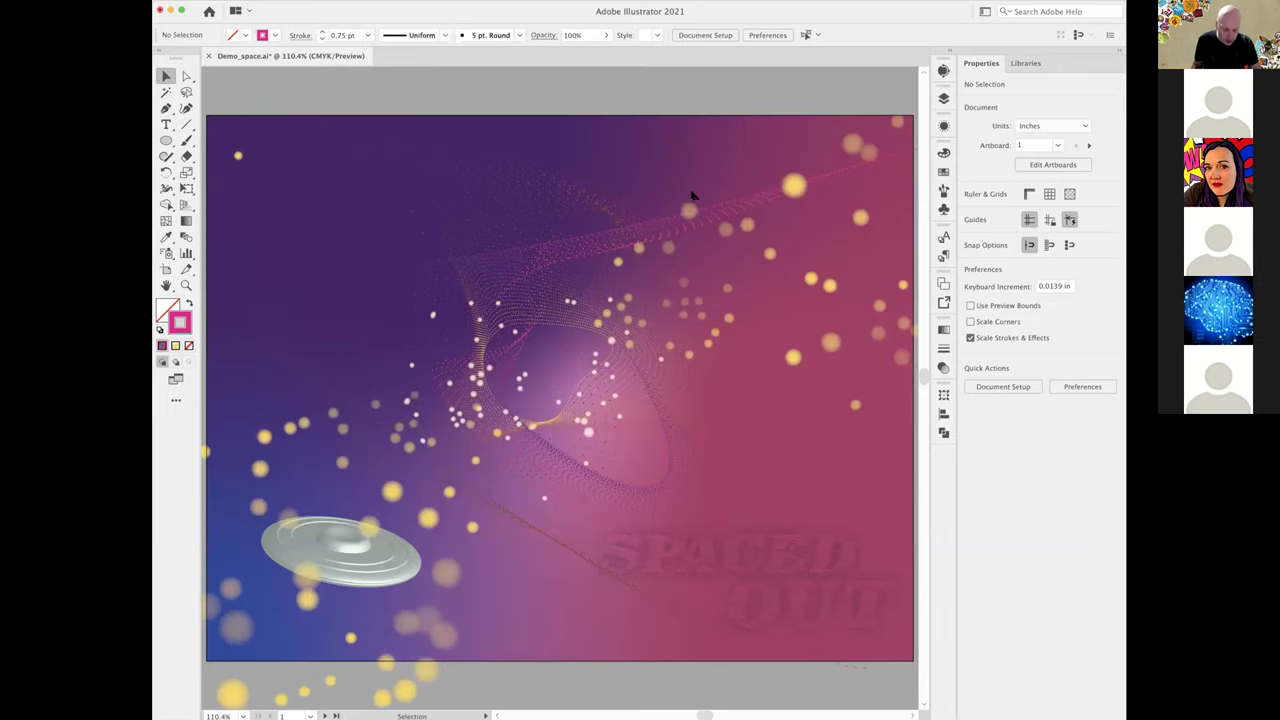
{"action": "key", "text": "super+y"}
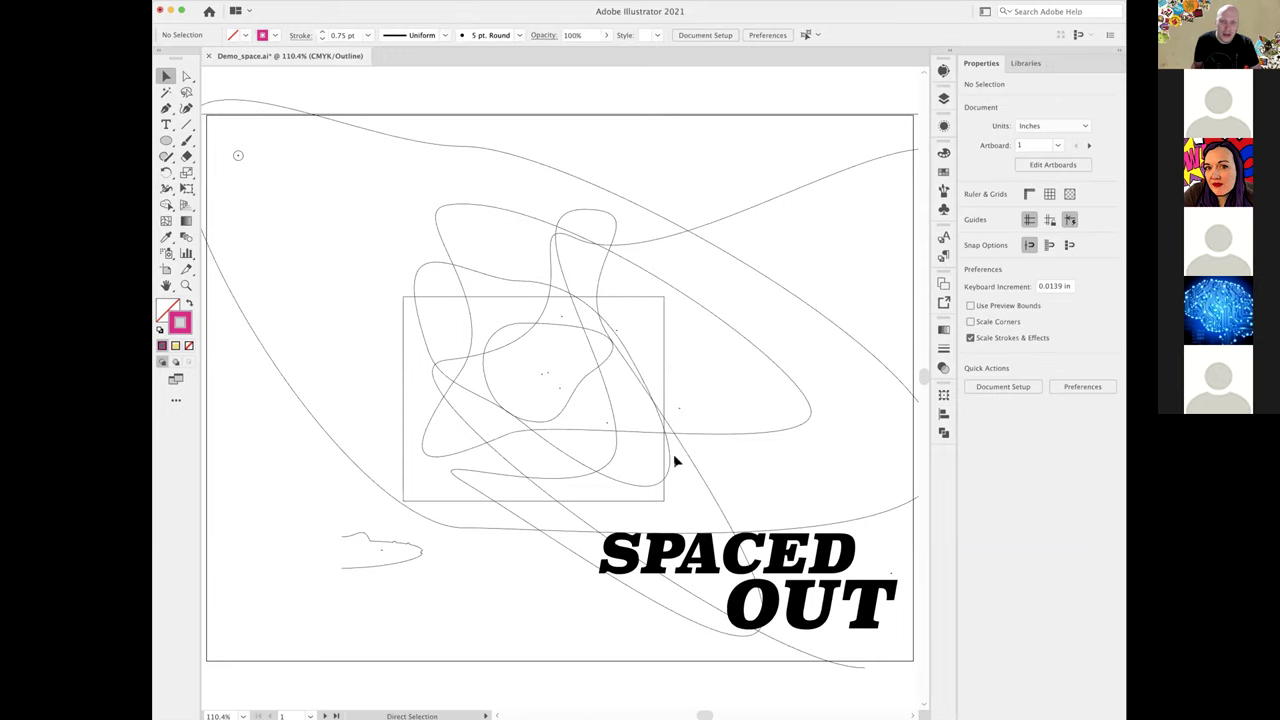
{"action": "key", "text": "super+y"}
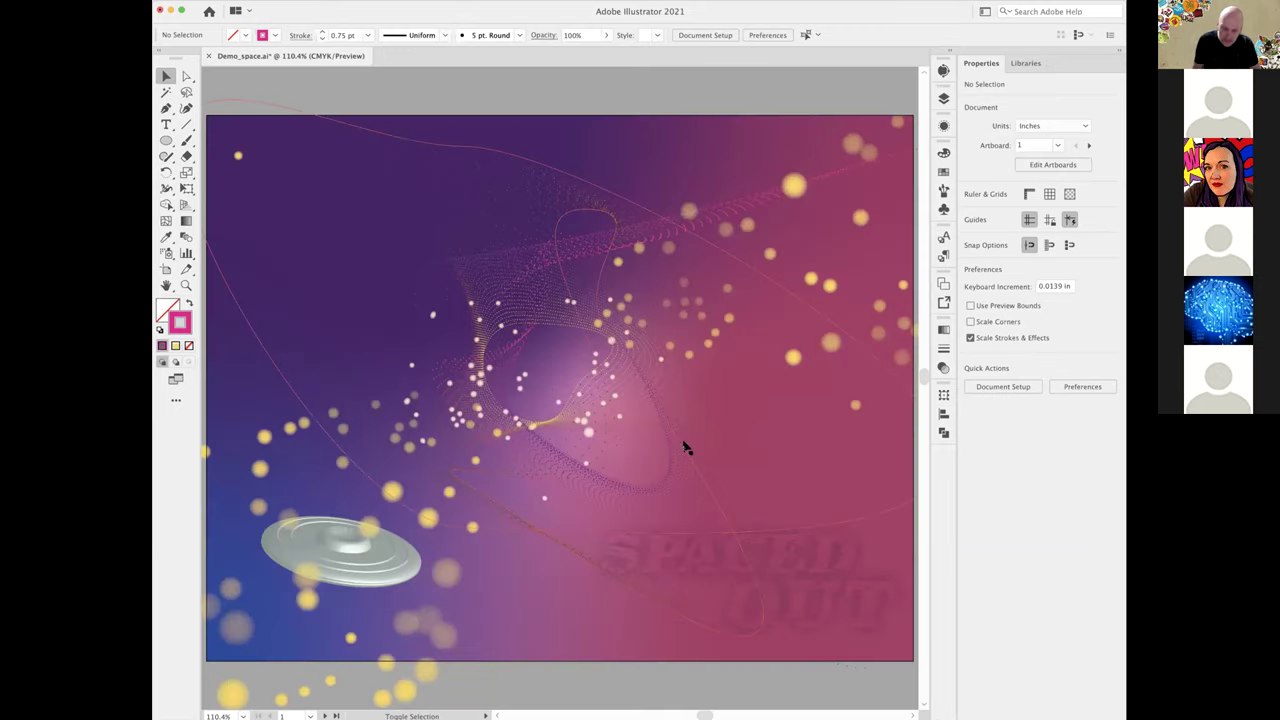
- Return to artboard 2, unlock the orbs layer and make it the active layer
{"action": "key", "text": "shift+Page_Down"}
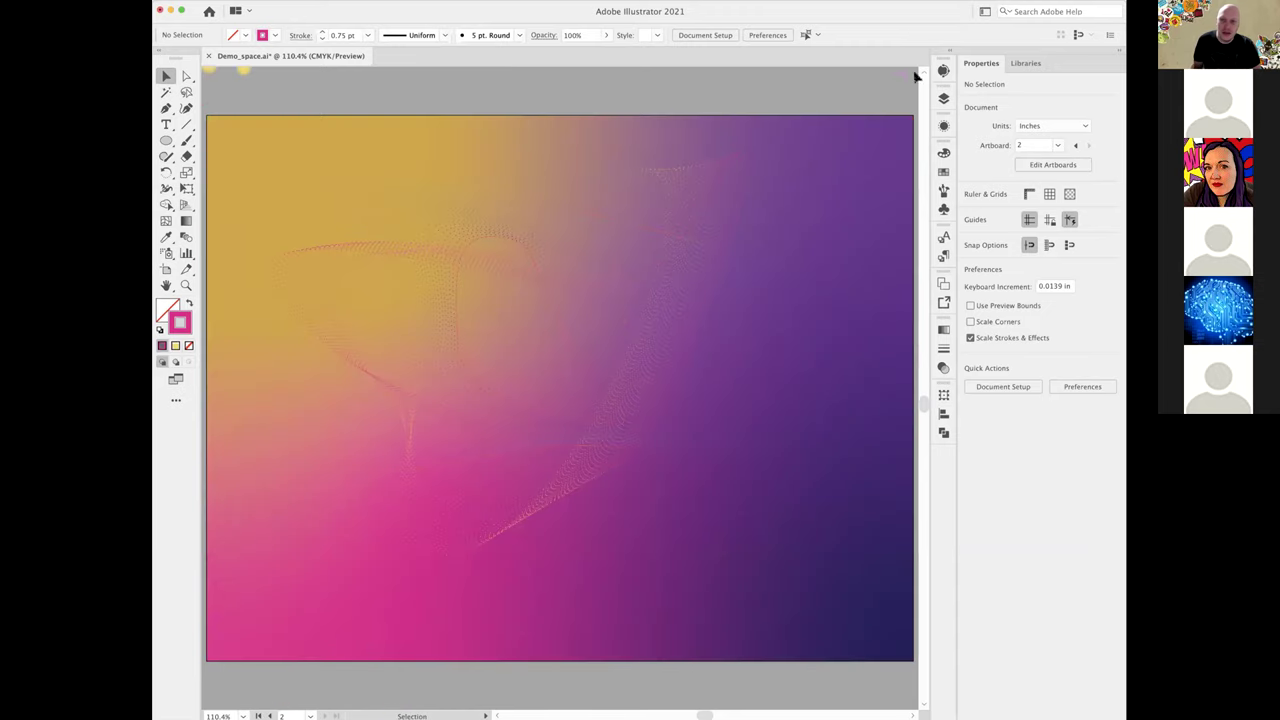
{"action": "left_click", "coordinate": [943, 100]}
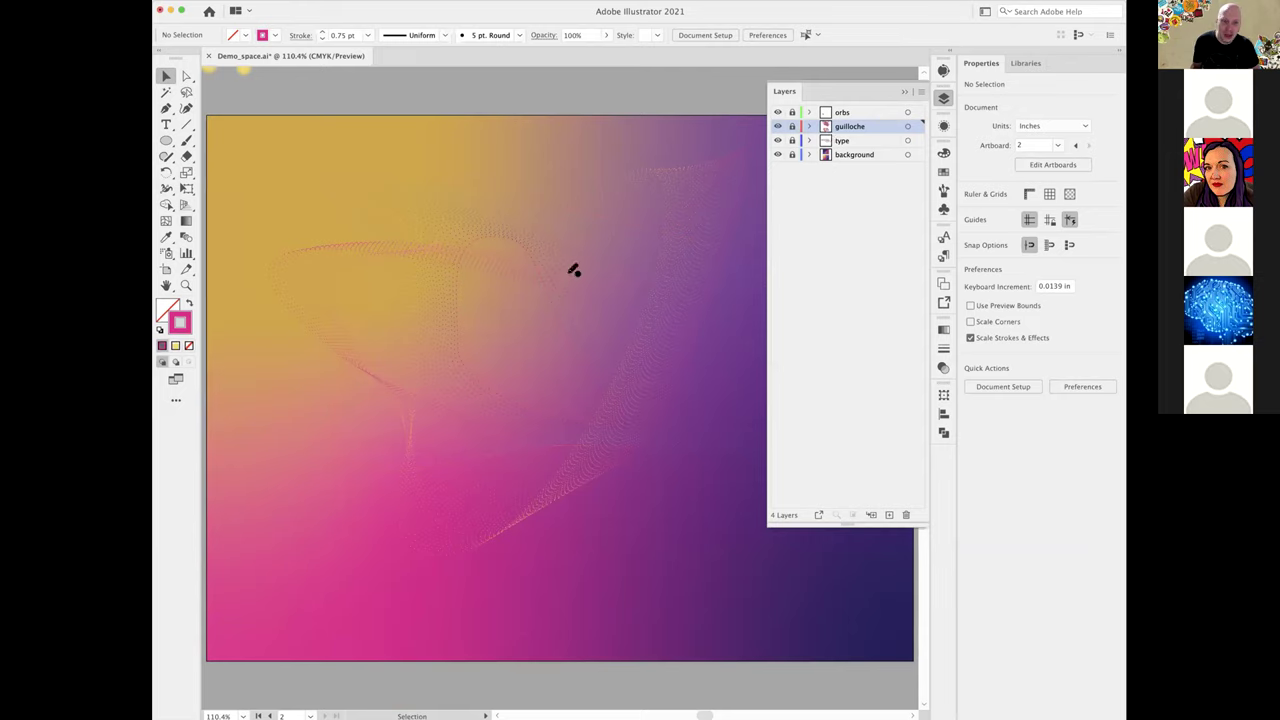
{"action": "left_click", "coordinate": [842, 114]}
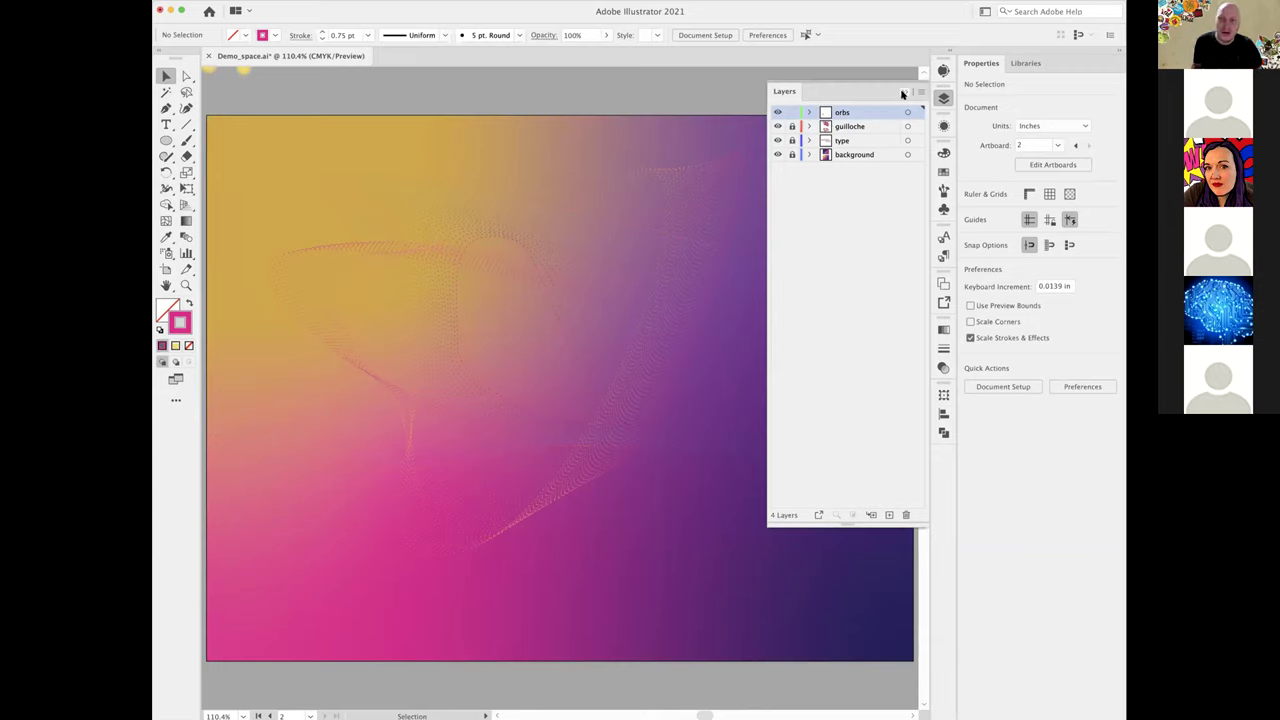
{"action": "left_click", "coordinate": [902, 92]}
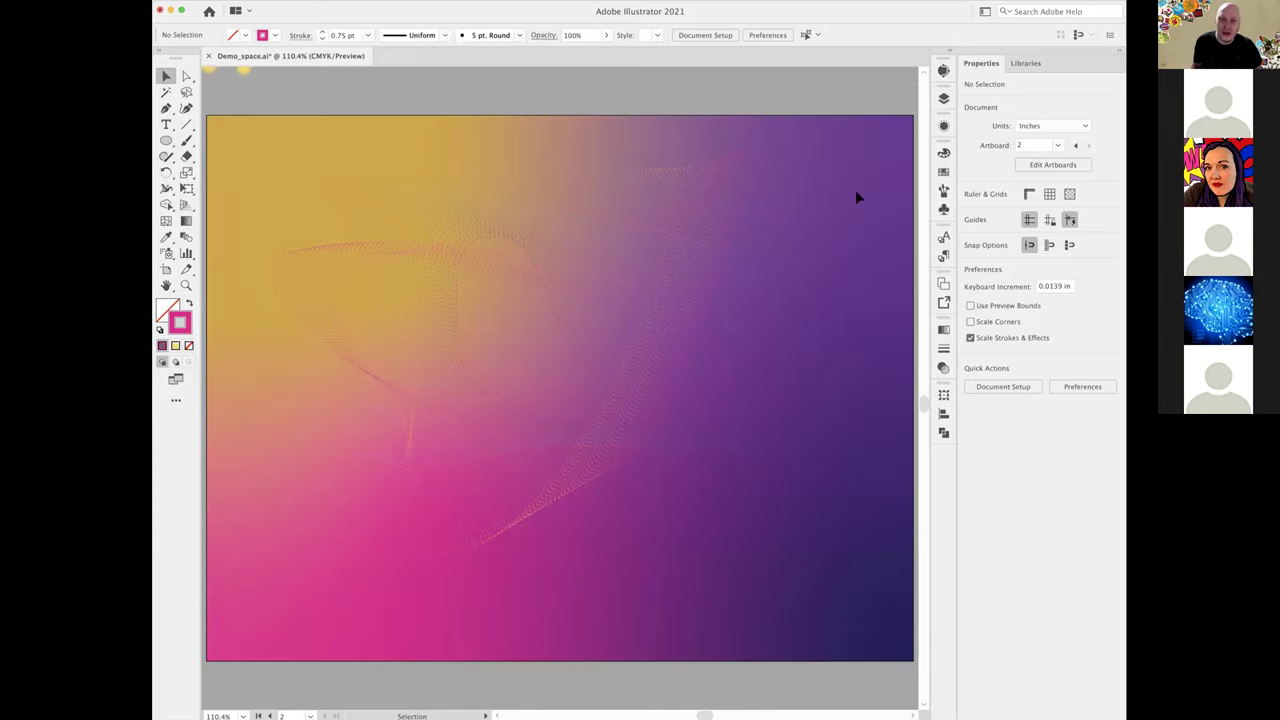
- Draw a circle about 0.29 in wide right of the artboard's center and swap its pink stroke to the fill
{"action": "left_click", "coordinate": [165, 141]}
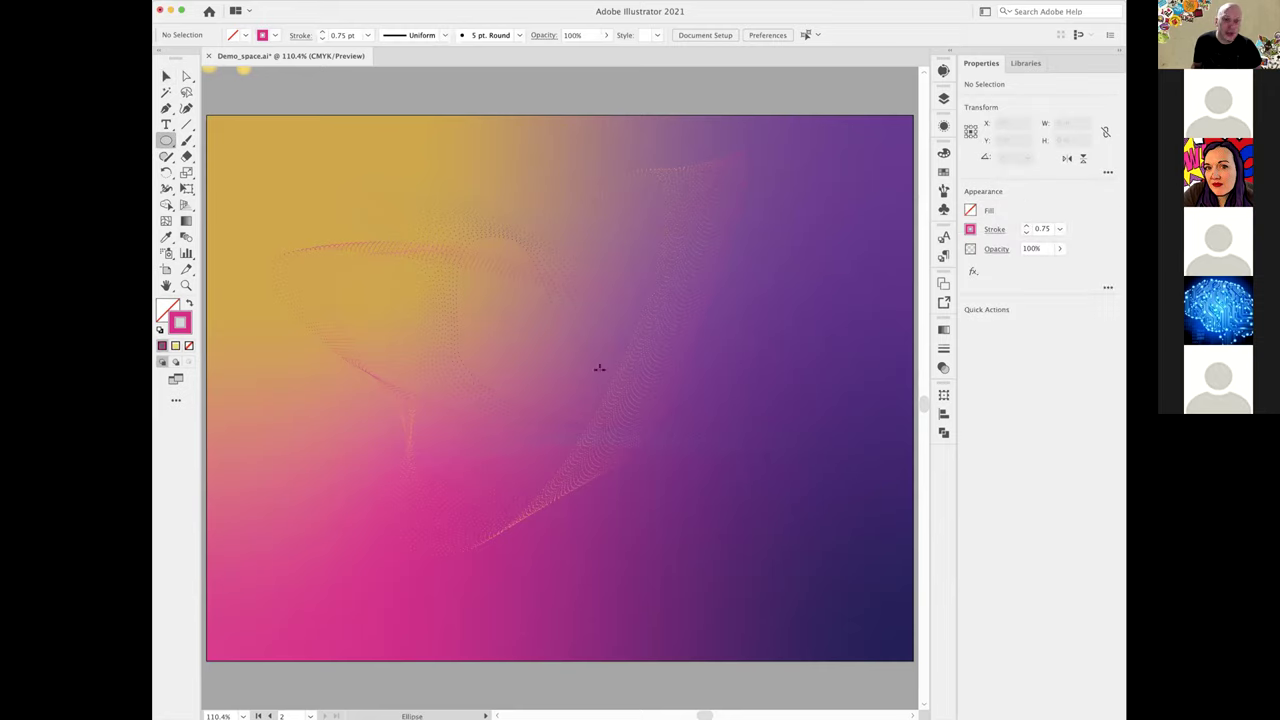
{"action": "left_click_drag", "start_coordinate": [712, 375], "coordinate": [734, 393]}
{"action": "scroll", "coordinate": [817, 423], "scroll_direction": "up", "scroll_amount": 6}
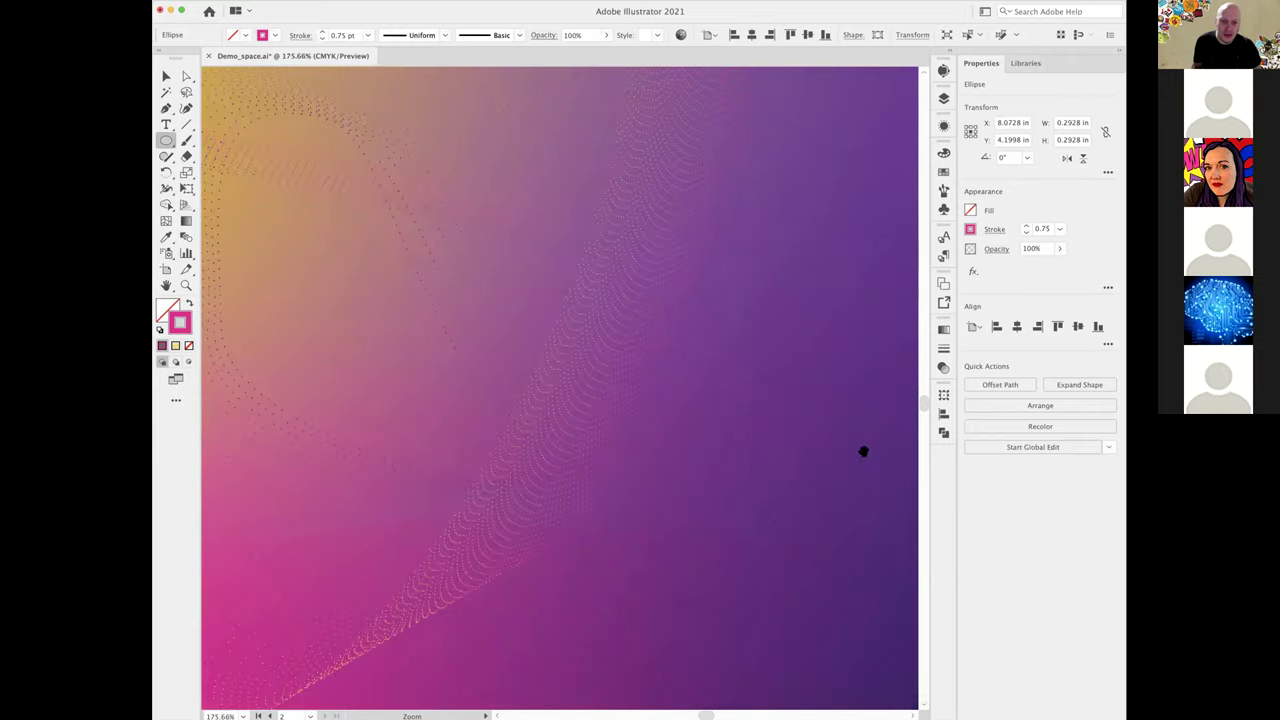
{"action": "left_click", "coordinate": [188, 306]}
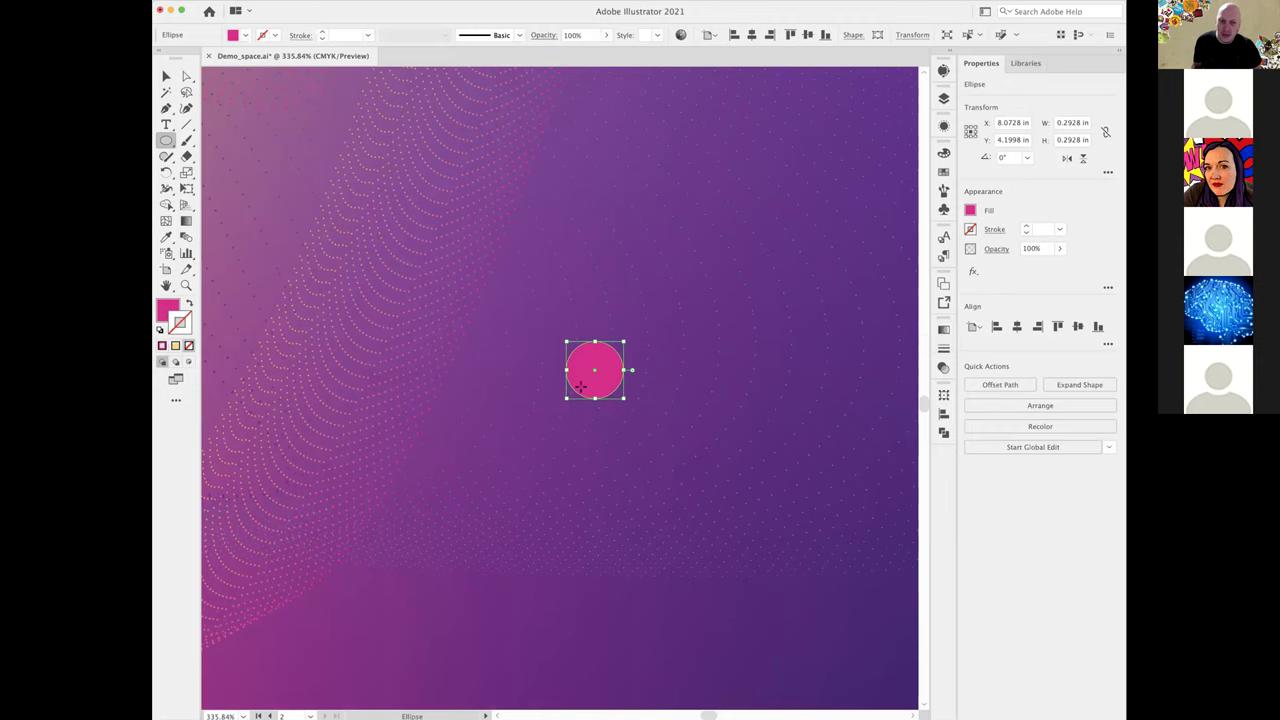
- Fill the circle with a radial gradient and recolor its inner stop to 100% magenta with yellow lowered to about 2%
{"action": "left_click", "coordinate": [943, 329]}
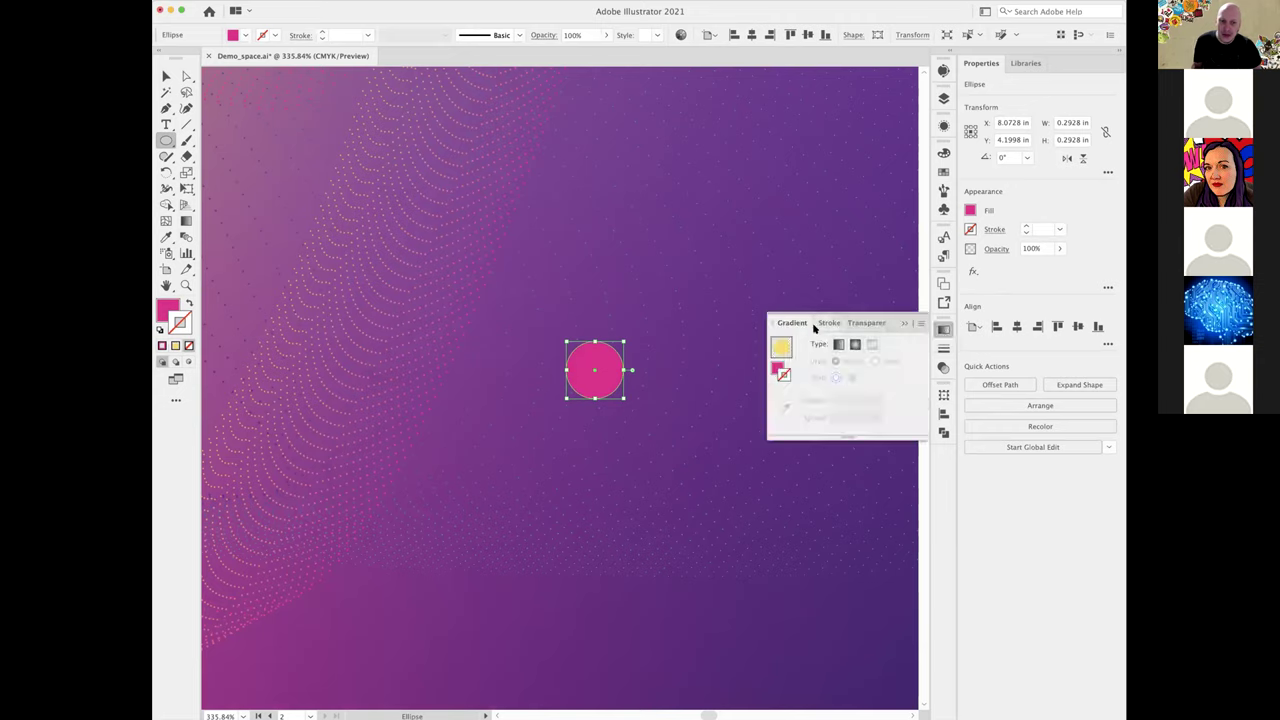
{"action": "left_click", "coordinate": [776, 368]}
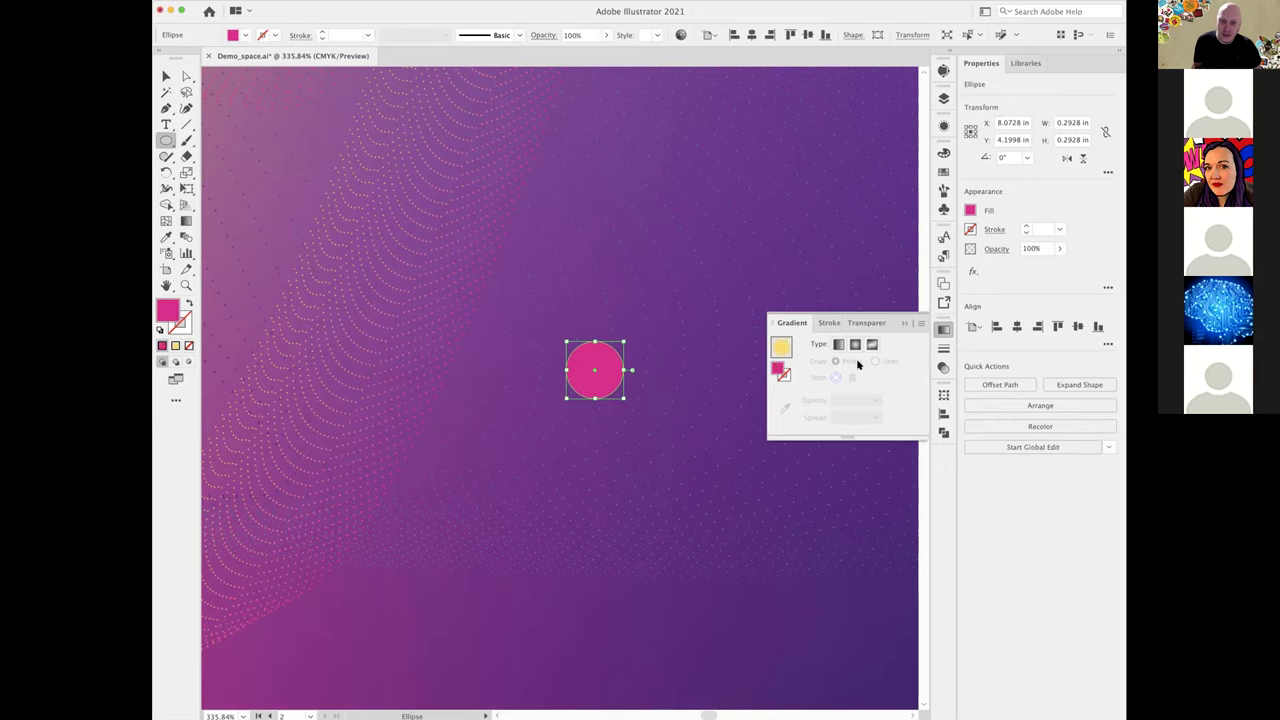
{"action": "left_click", "coordinate": [855, 345]}
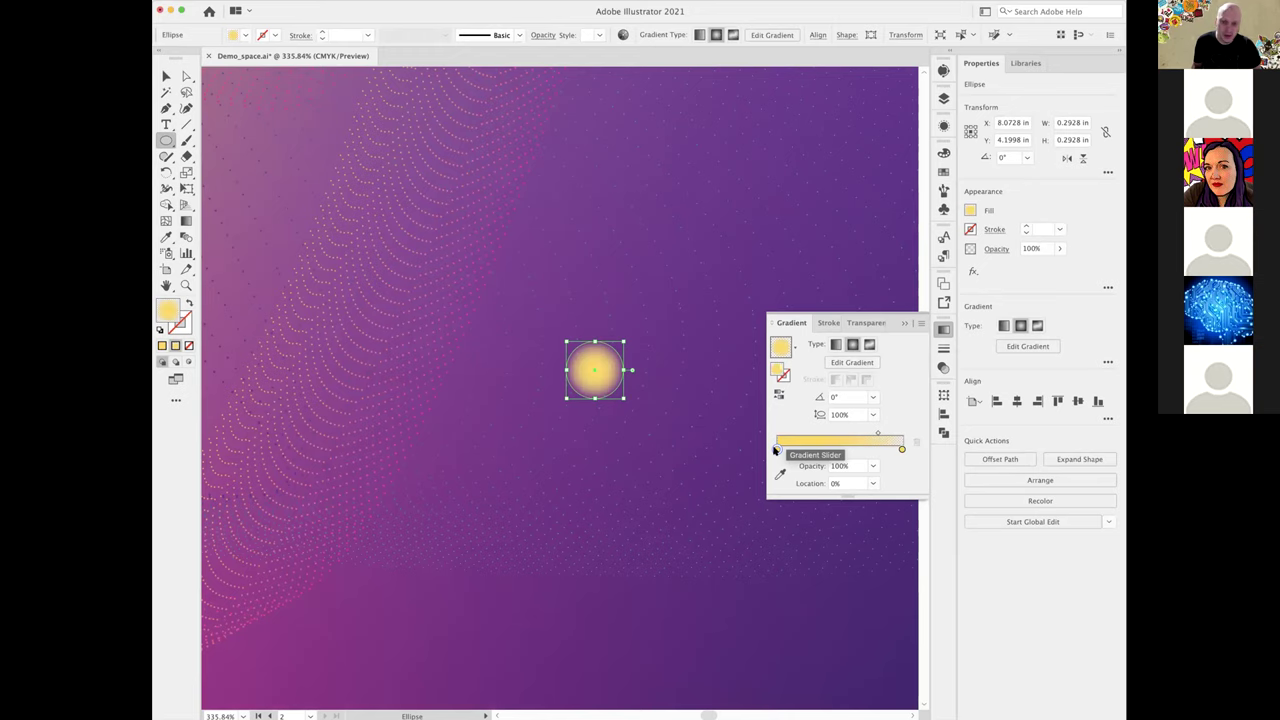
{"action": "double_click", "coordinate": [776, 450]}
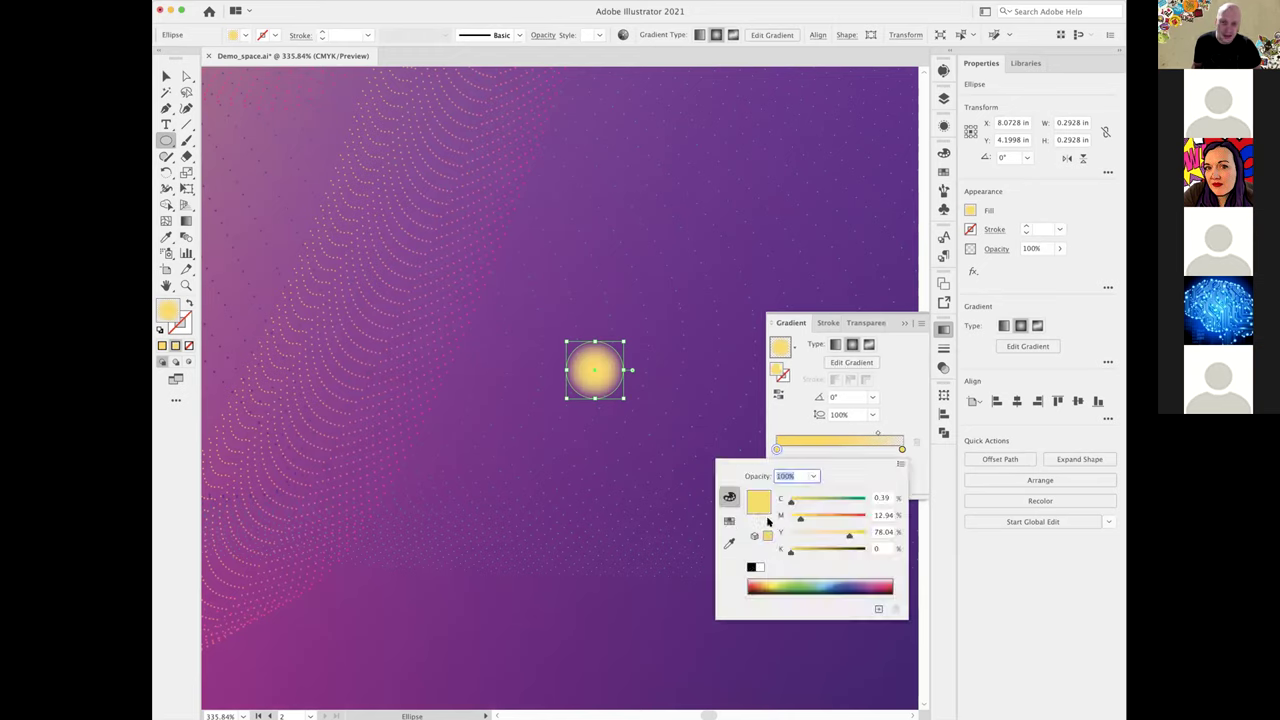
{"action": "mouse_move", "coordinate": [797, 518]}
{"action": "left_mouse_down"}
{"action": "mouse_move", "coordinate": [866, 516]}
{"action": "mouse_move", "coordinate": [791, 535]}
{"action": "left_mouse_up"}
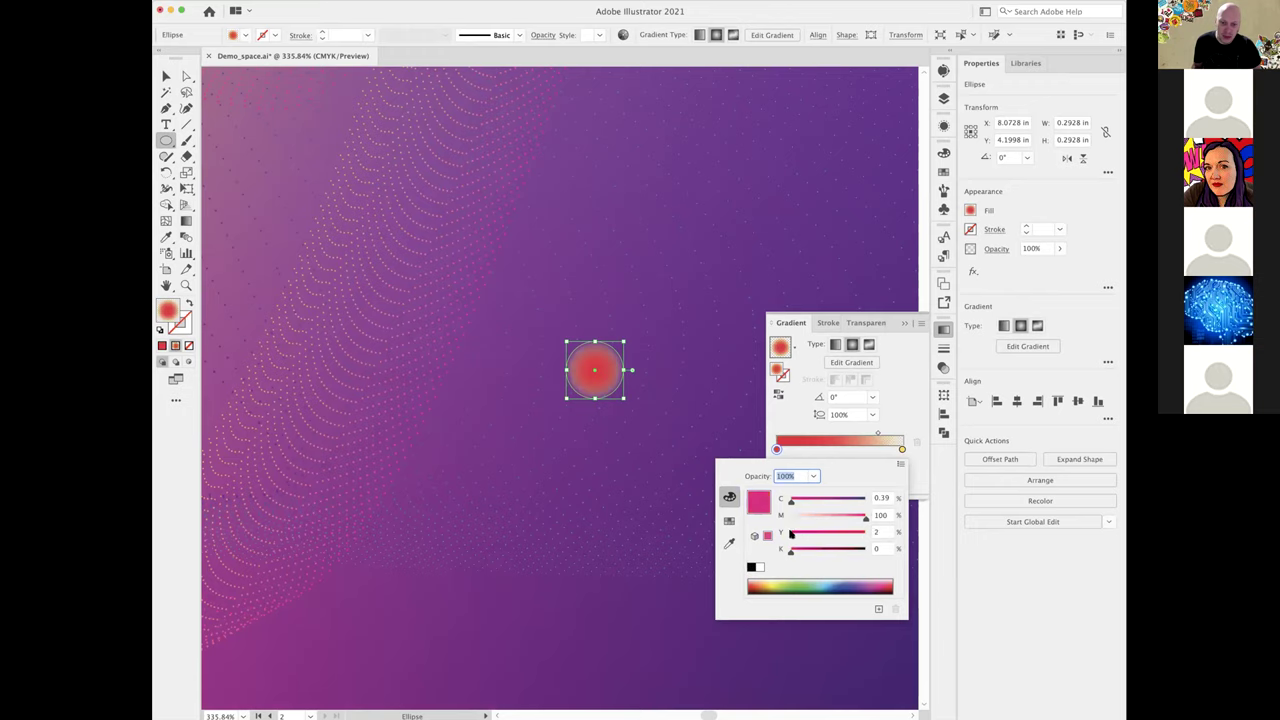
- Recolor the gradient's outer stop to 100% magenta with no cyan, yellow or black, and check both stops' opacity
{"action": "left_click", "coordinate": [901, 449]}
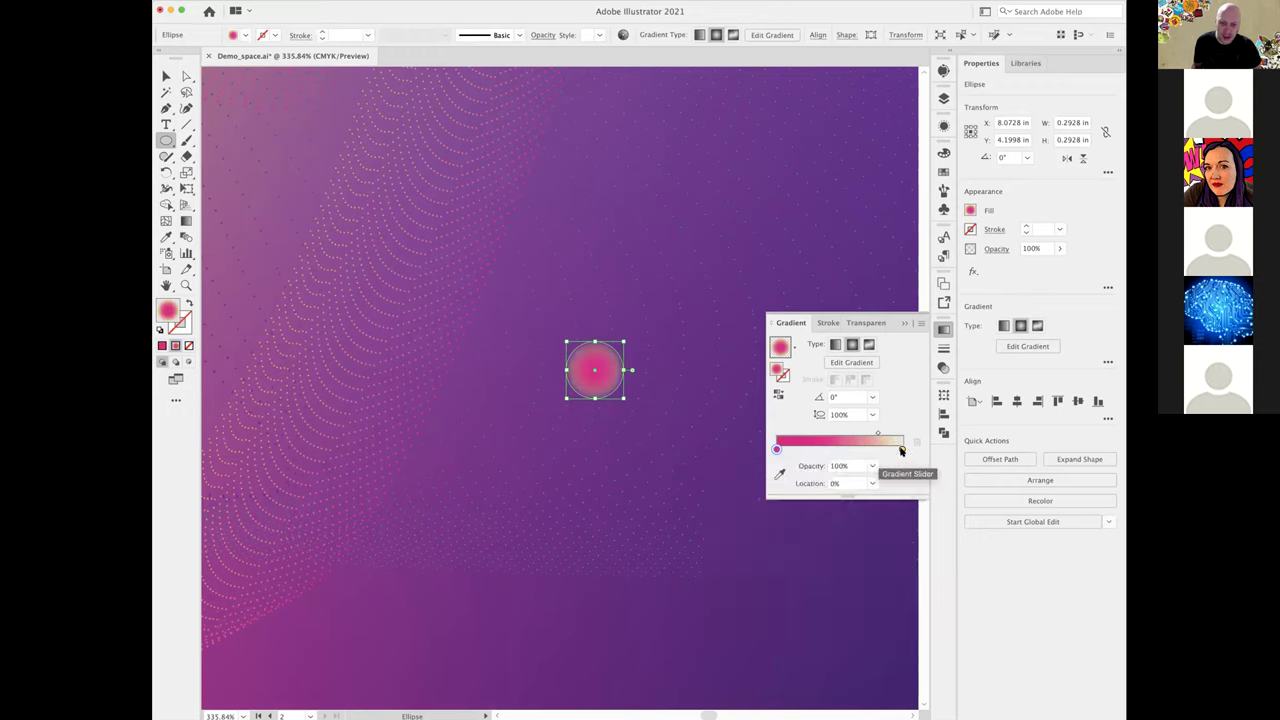
{"action": "double_click", "coordinate": [900, 452]}
{"action": "left_click_drag", "start_coordinate": [801, 519], "coordinate": [701, 537]}
{"action": "left_click_drag", "start_coordinate": [788, 505], "coordinate": [772, 501]}
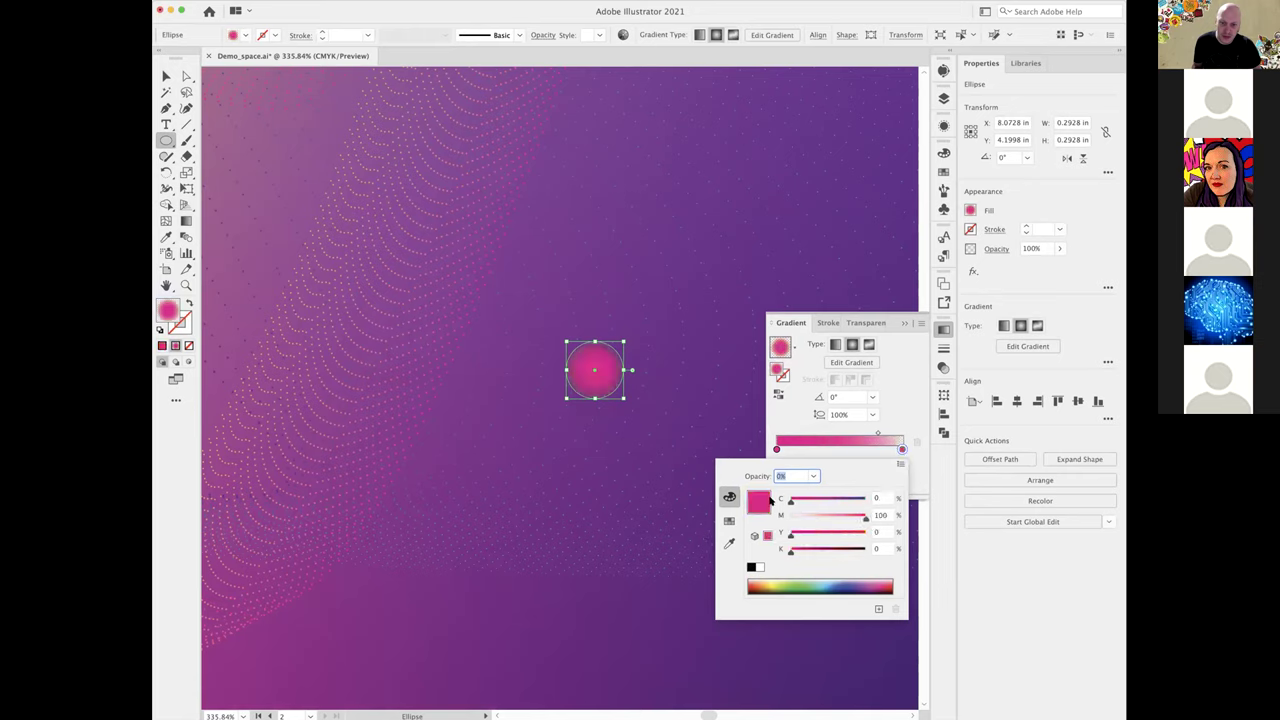
{"action": "left_click", "coordinate": [903, 424]}
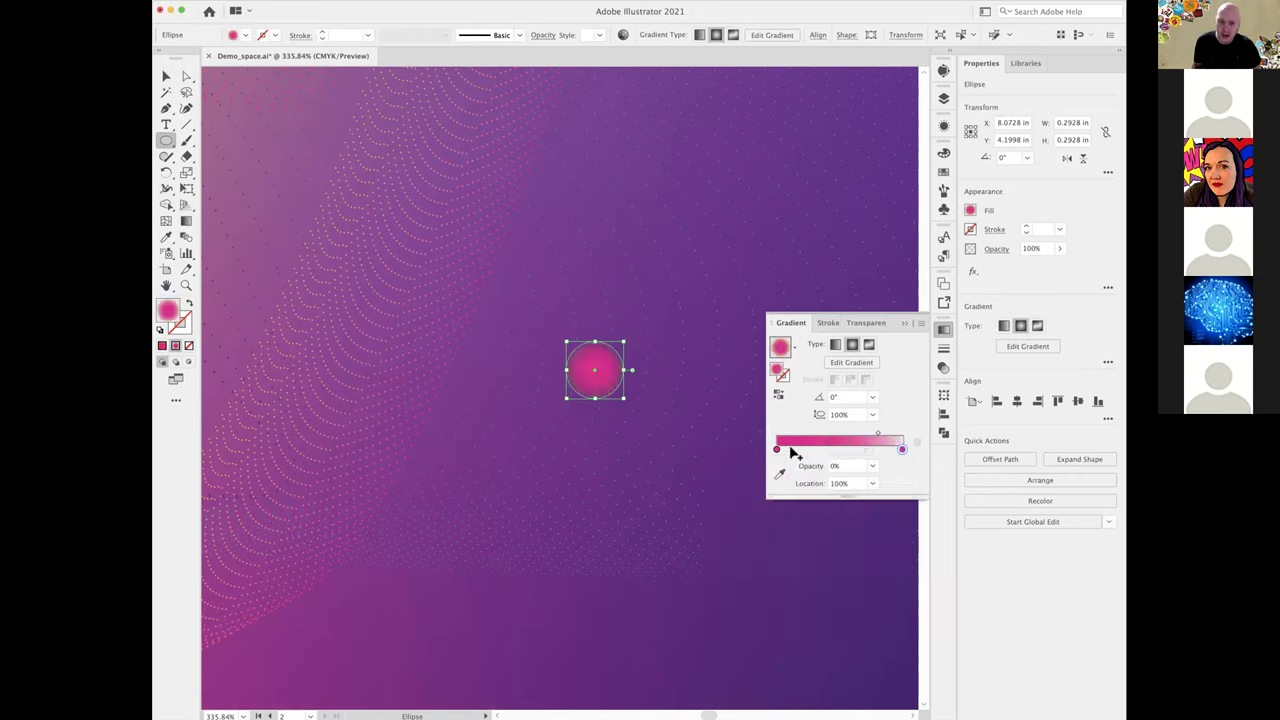
{"action": "left_click", "coordinate": [777, 449]}
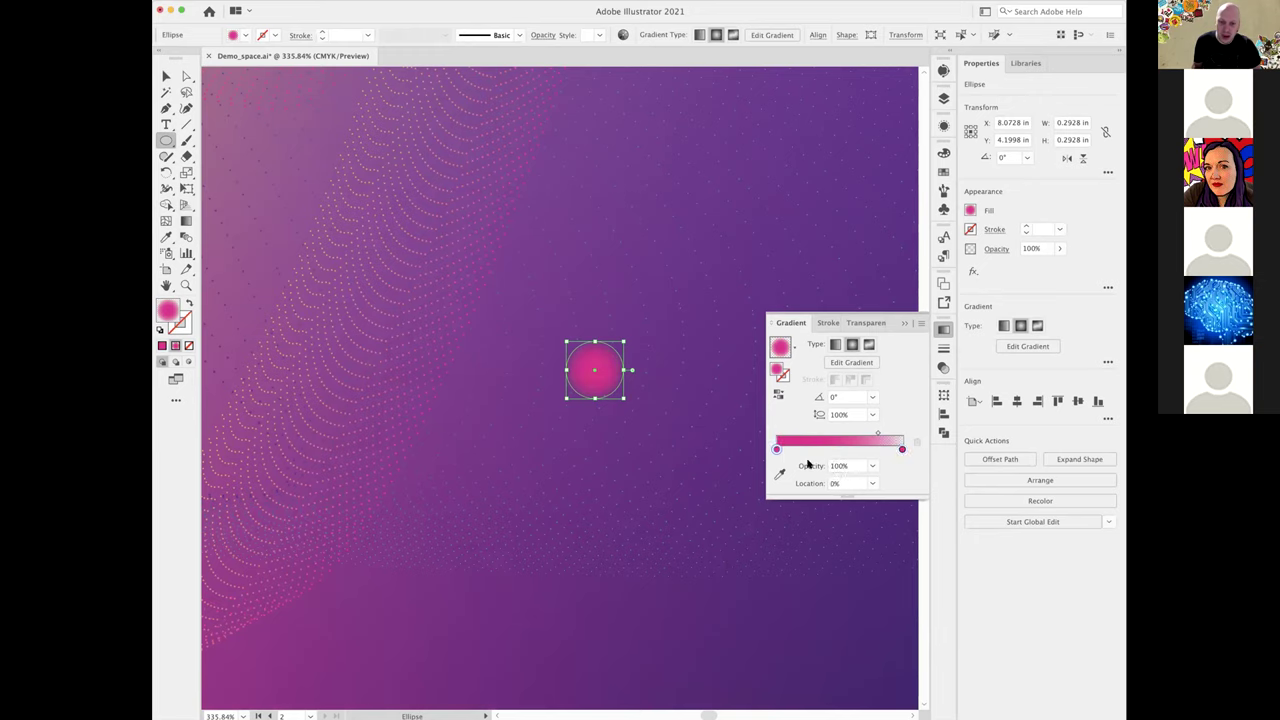
{"action": "left_click", "coordinate": [902, 449]}
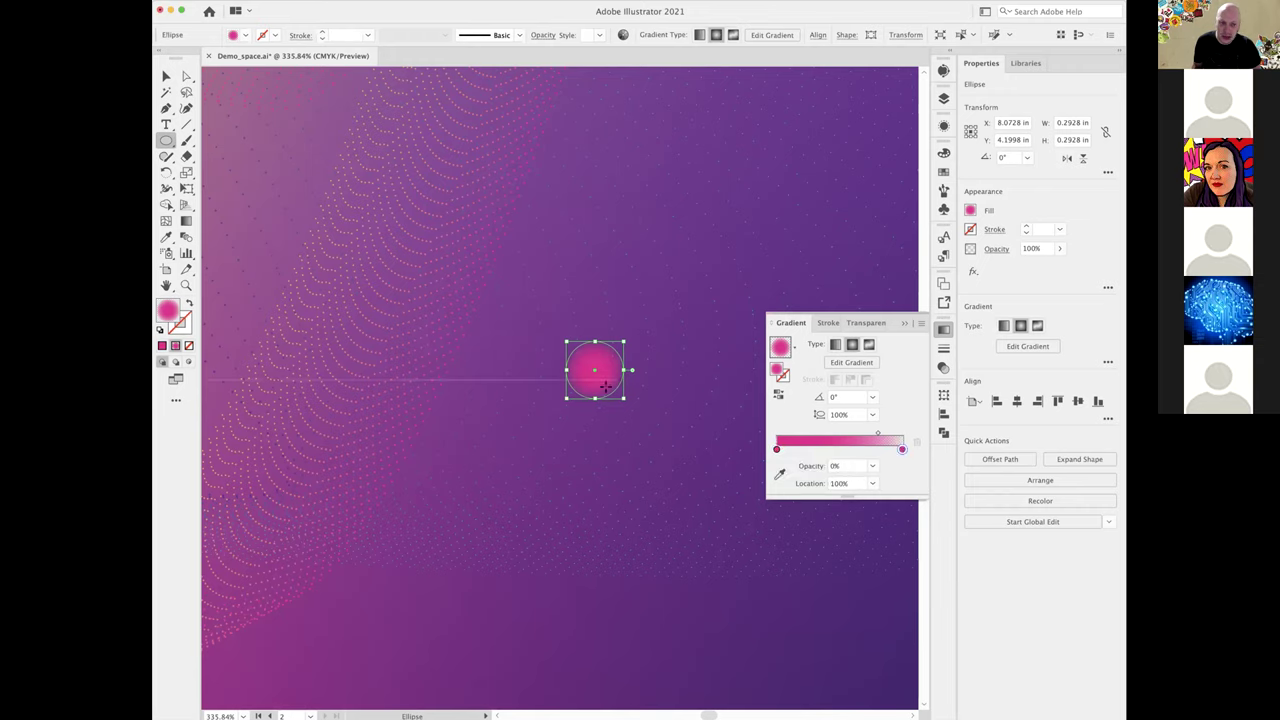
- Examine the pink circle's faded edge against the background, up close and from farther out
{"action": "left_click", "coordinate": [167, 78]}
{"action": "left_click", "coordinate": [674, 318]}
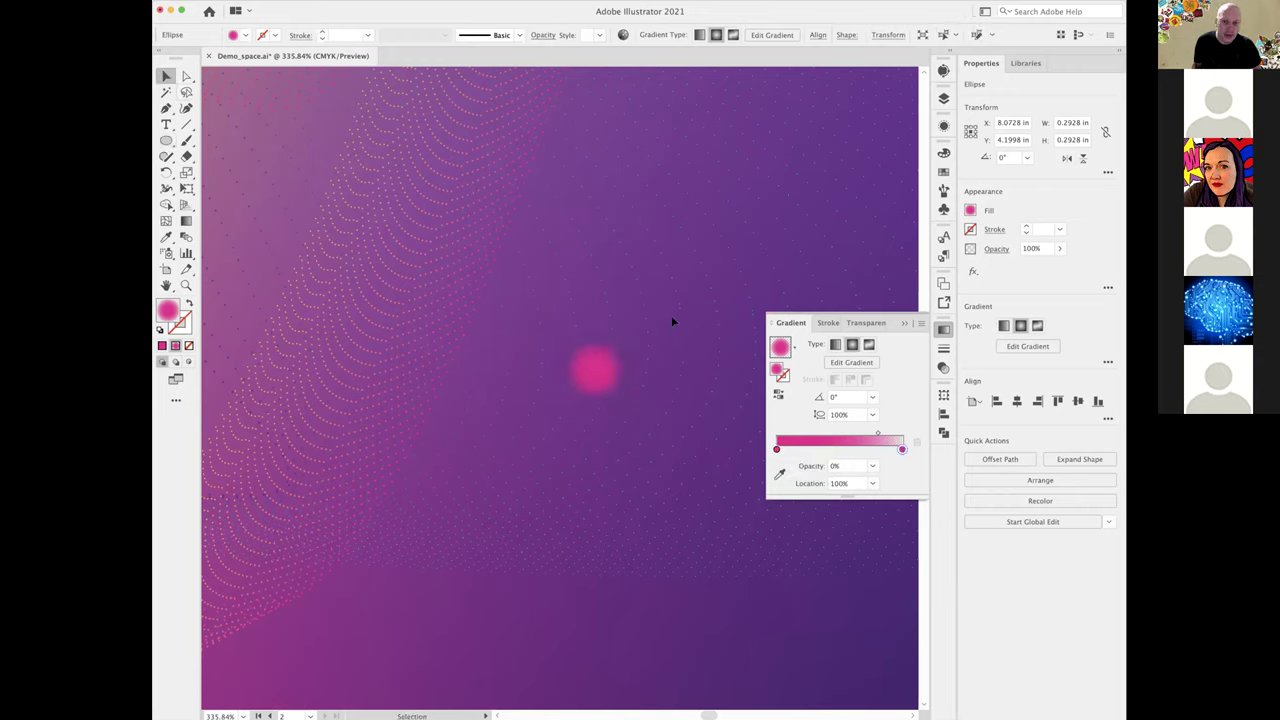
{"action": "left_click_drag", "start_coordinate": [560, 331], "coordinate": [700, 420]}
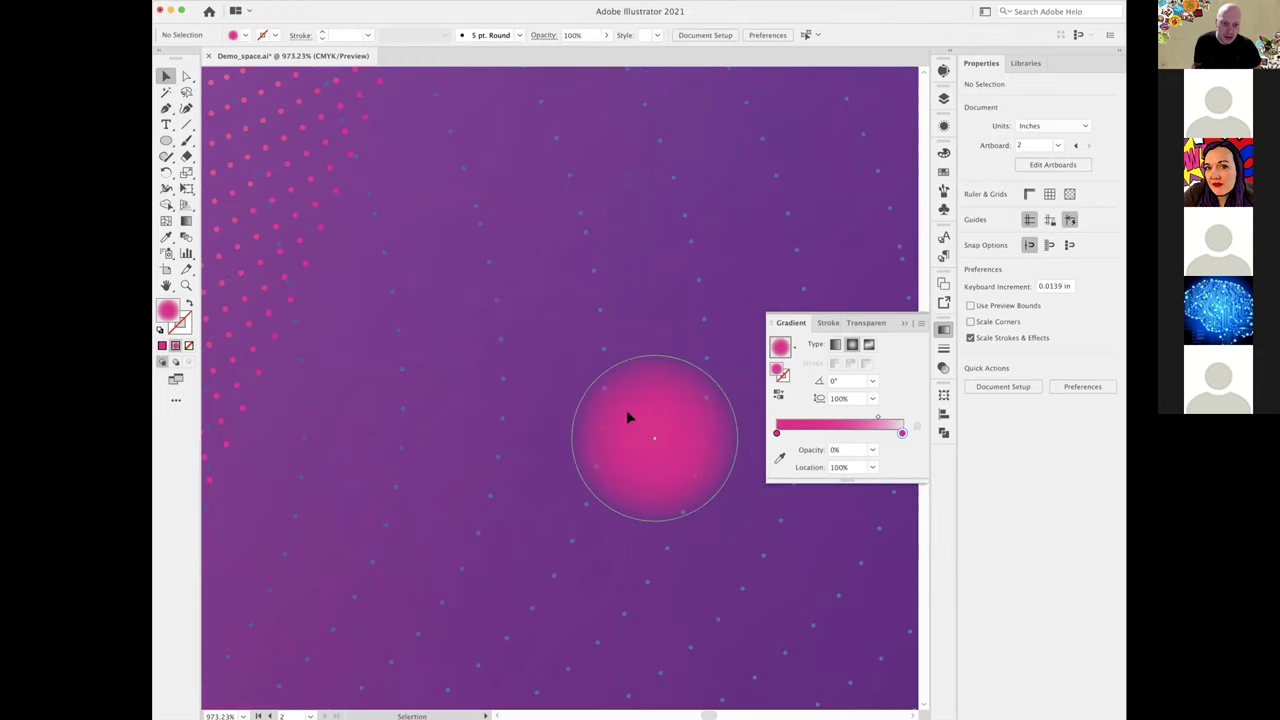
{"action": "left_click", "coordinate": [651, 434]}
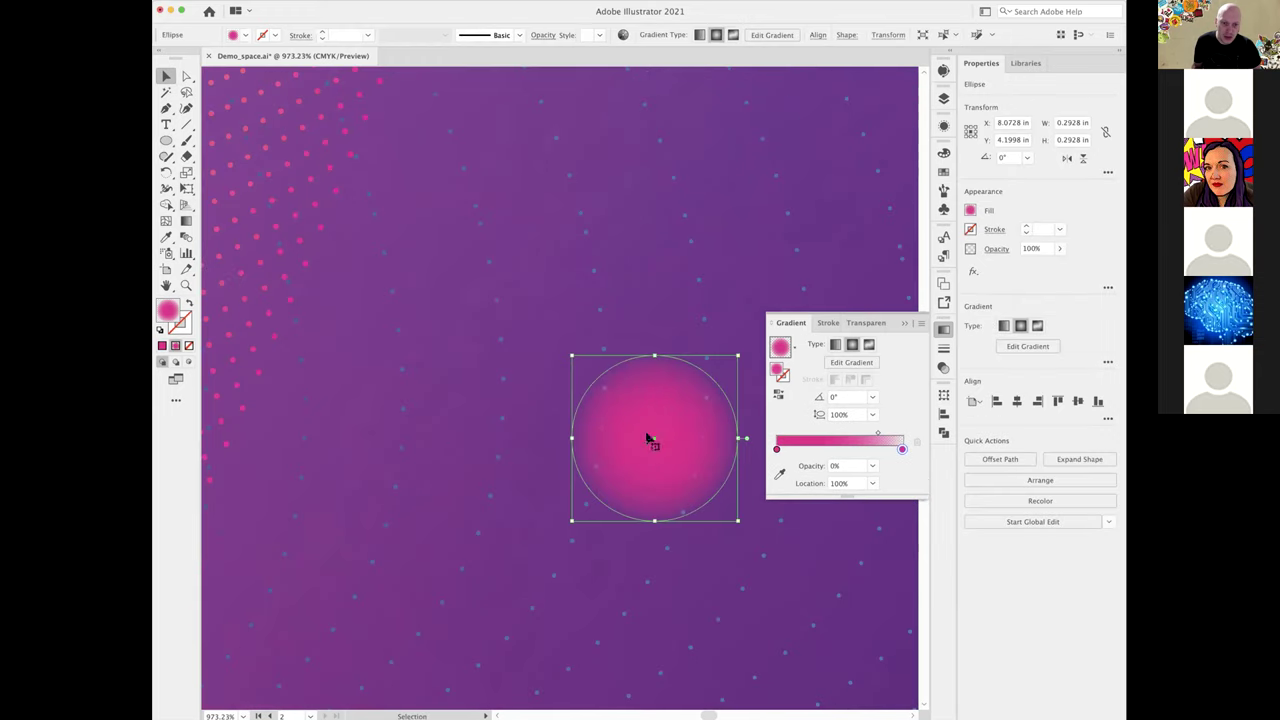
{"action": "left_click", "coordinate": [614, 296]}
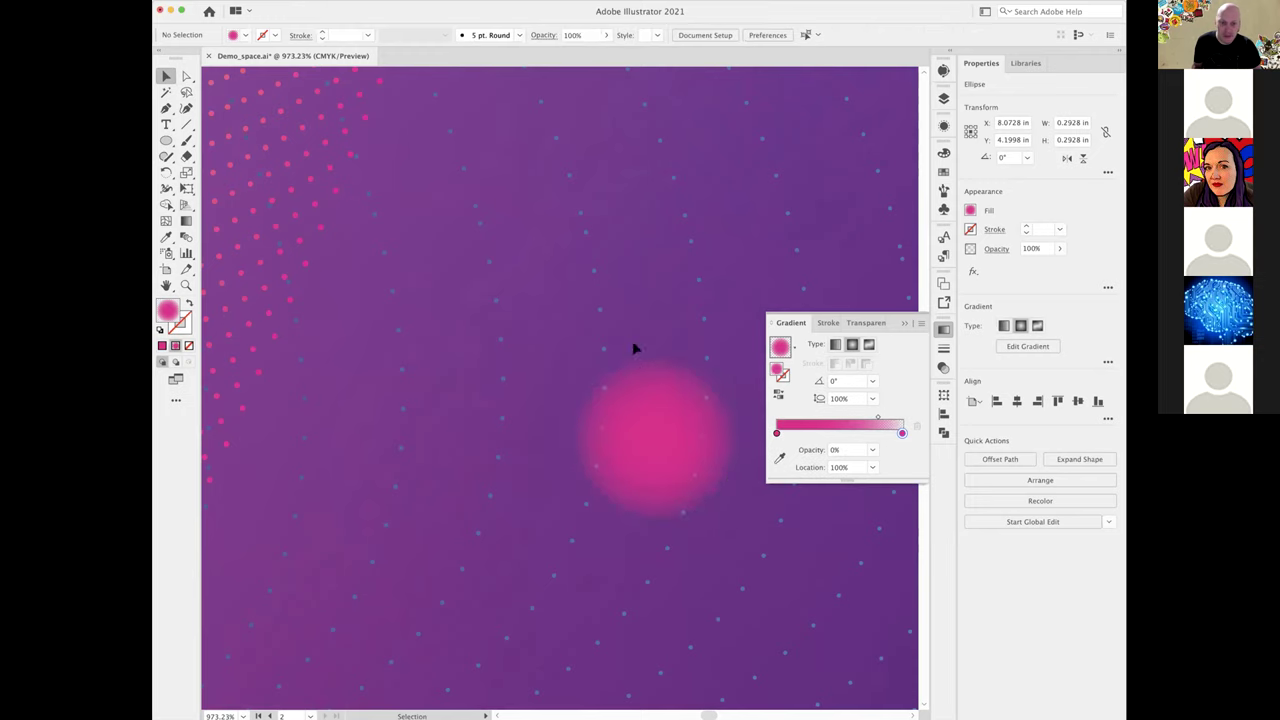
{"action": "left_click", "coordinate": [655, 445], "text": "alt+super"}
{"action": "left_click", "coordinate": [545, 394], "text": "alt+super"}
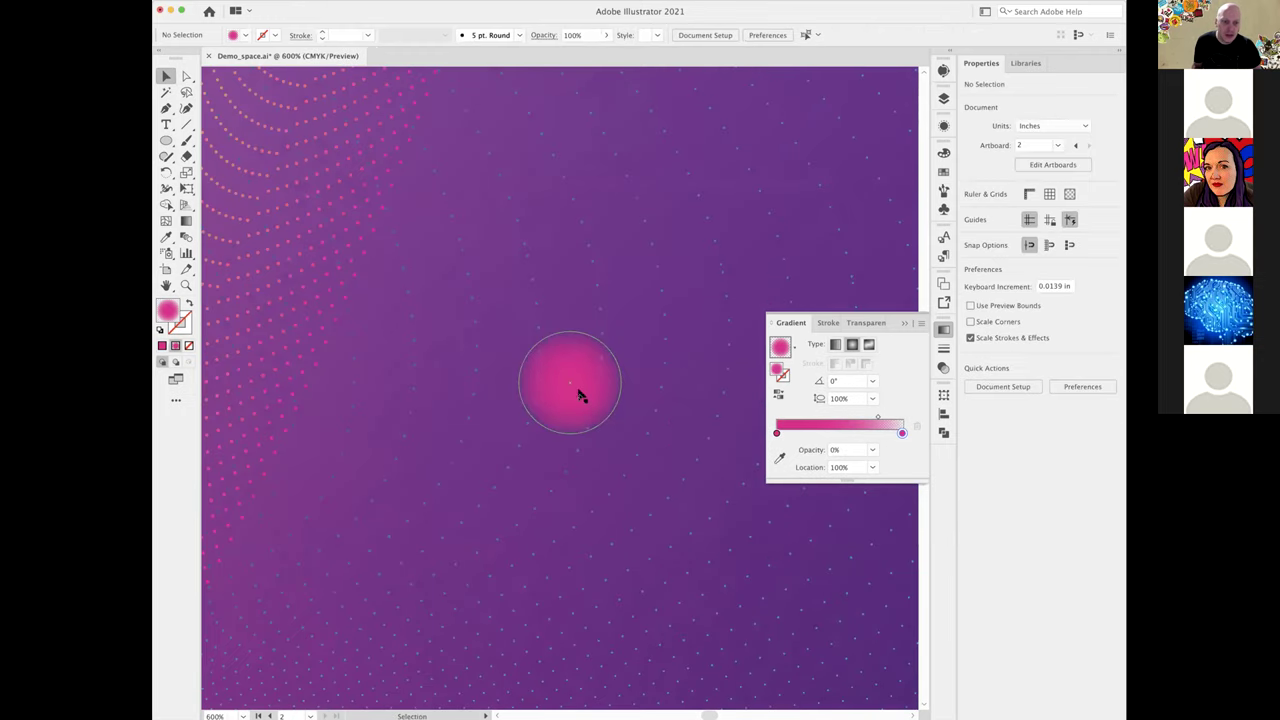
{"action": "left_click", "coordinate": [583, 396]}
{"action": "left_click", "coordinate": [611, 401], "text": "alt+super"}
{"action": "left_click", "coordinate": [609, 400], "text": "alt"}
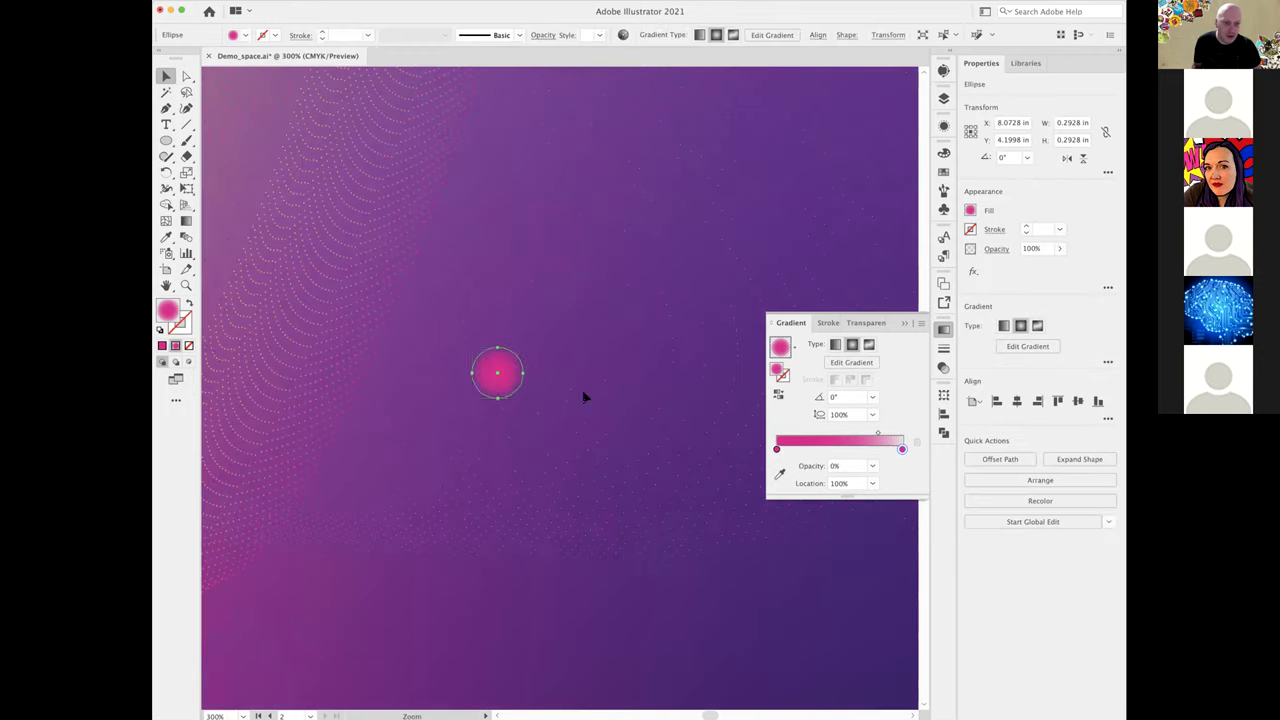
{"action": "left_click", "coordinate": [569, 557]}
- Save the pink gradient circle as a dynamic Movie Clip symbol named "Pink Orb"
{"action": "left_click", "coordinate": [512, 389]}
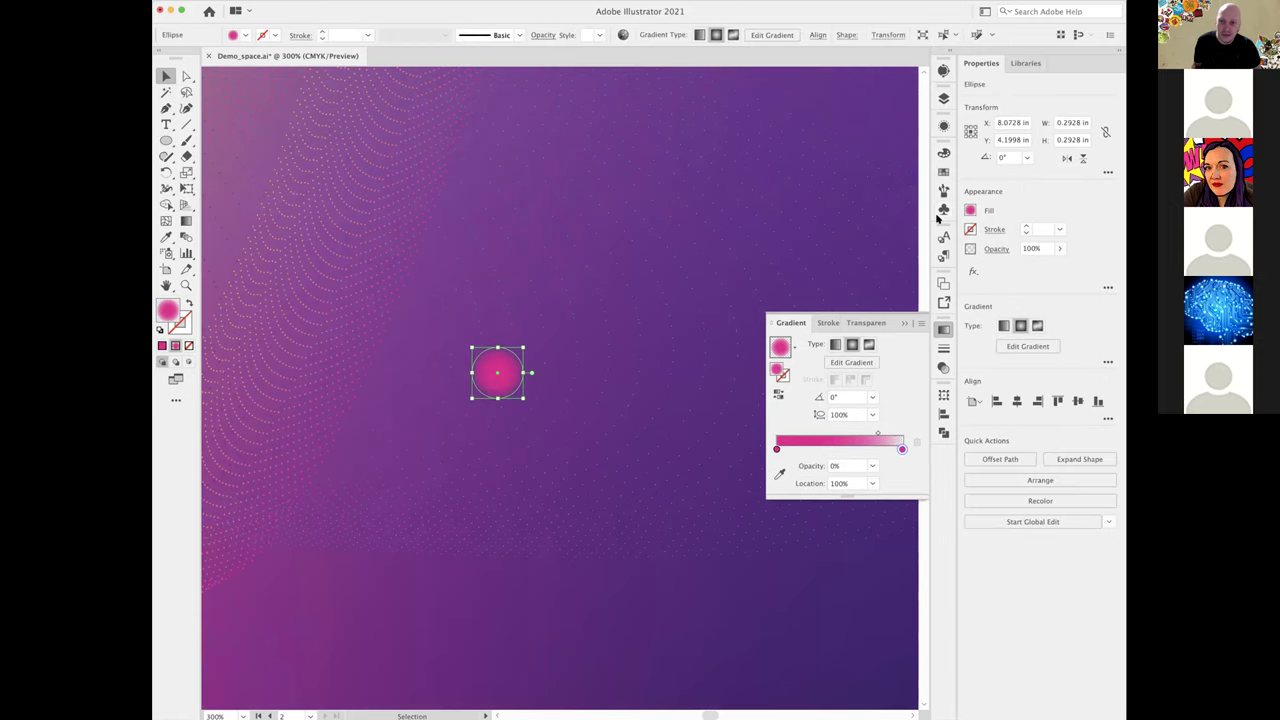
{"action": "left_click", "coordinate": [943, 209]}
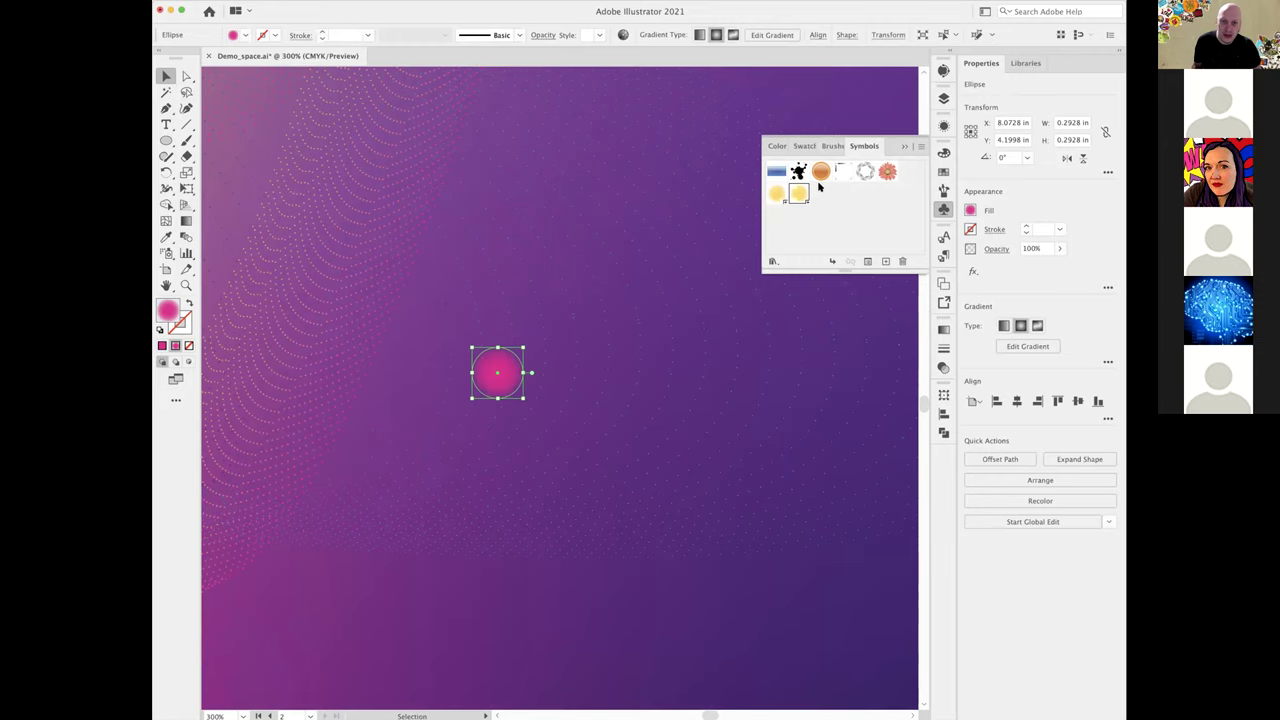
{"action": "left_click", "coordinate": [884, 262]}
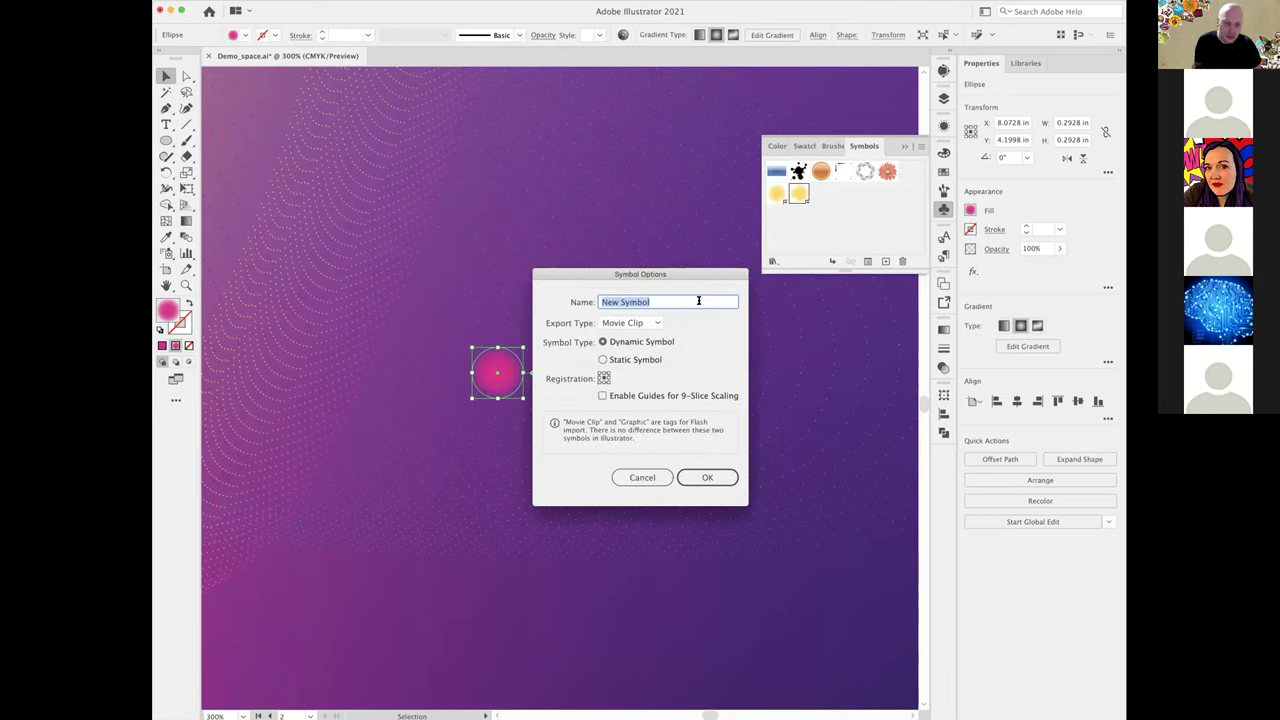
{"action": "type", "text": "Orb"}
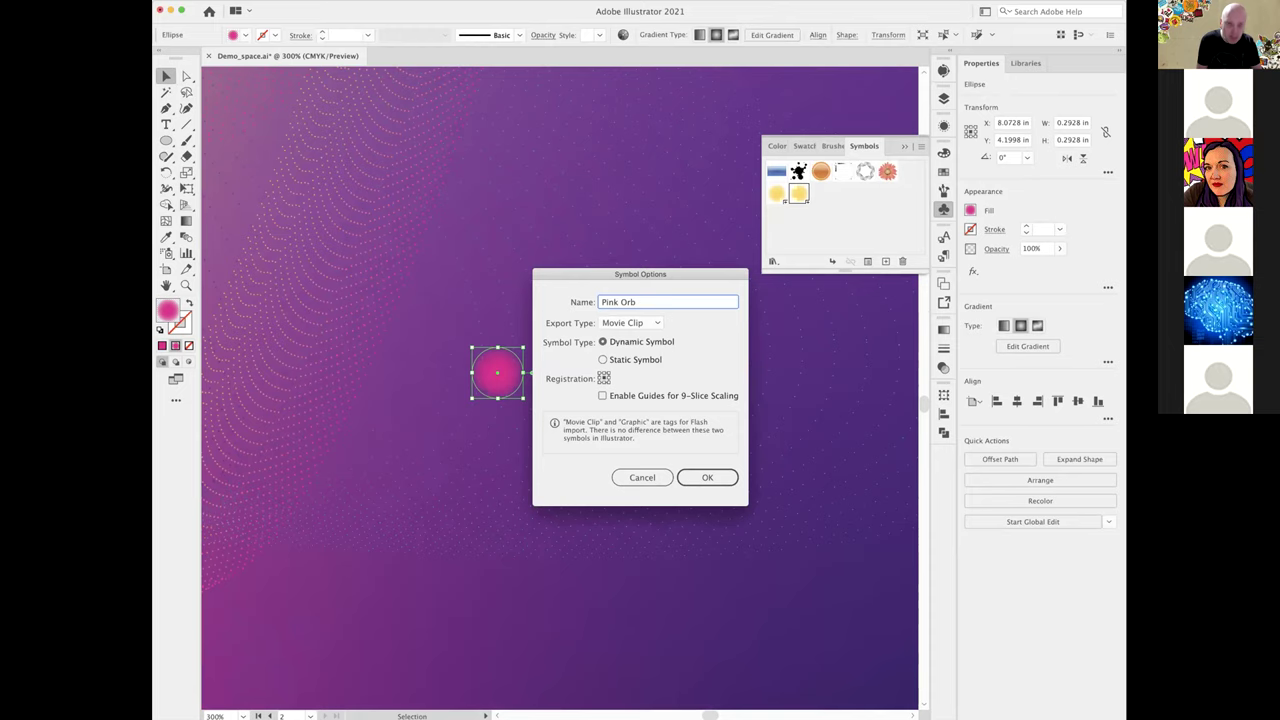
{"action": "left_click", "coordinate": [710, 478]}
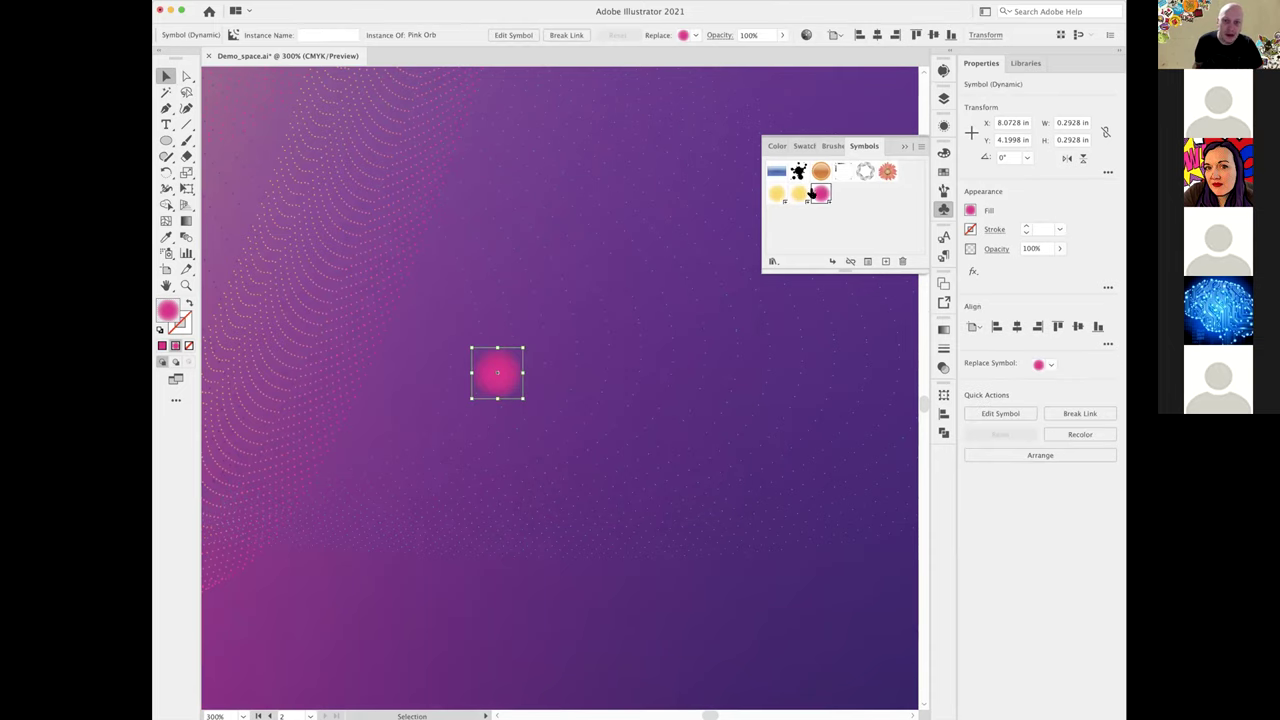
- Delete the original Pink Orb instance from the artboard, leaving nothing selected
{"action": "left_click", "coordinate": [502, 495]}
{"action": "left_click", "coordinate": [494, 378]}
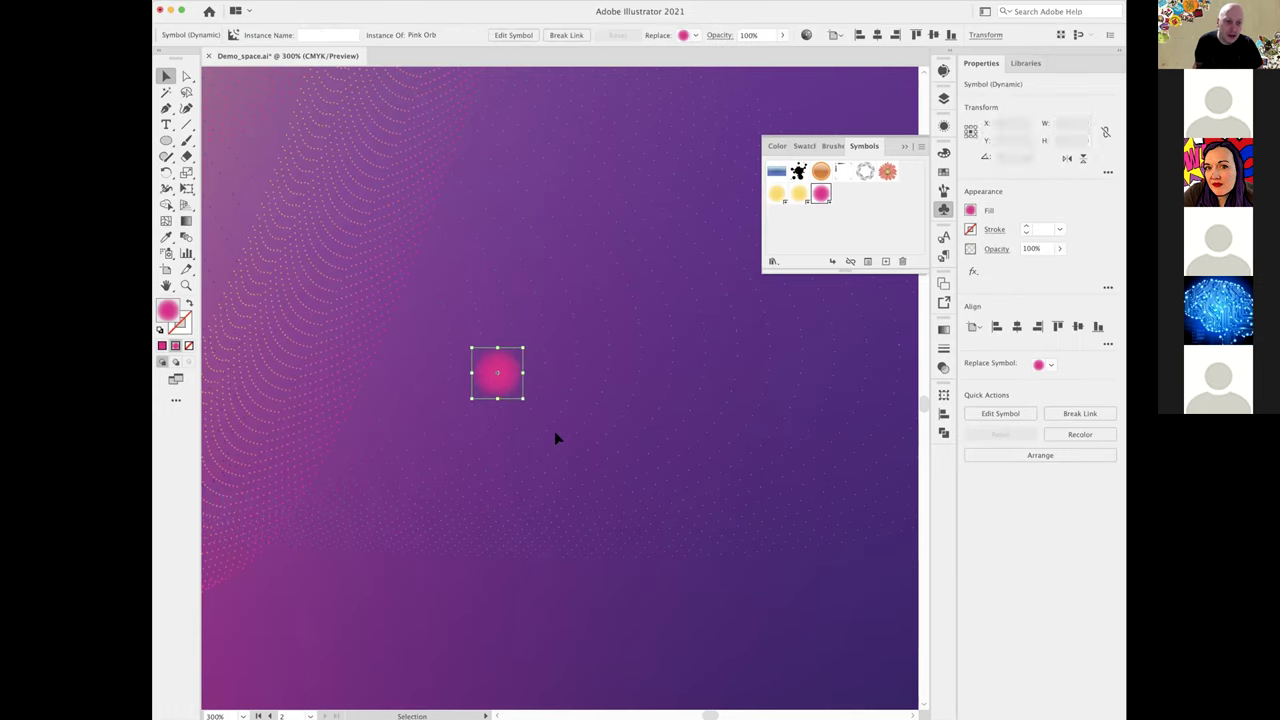
{"action": "key", "text": "Delete"}
{"action": "key", "text": "a"}
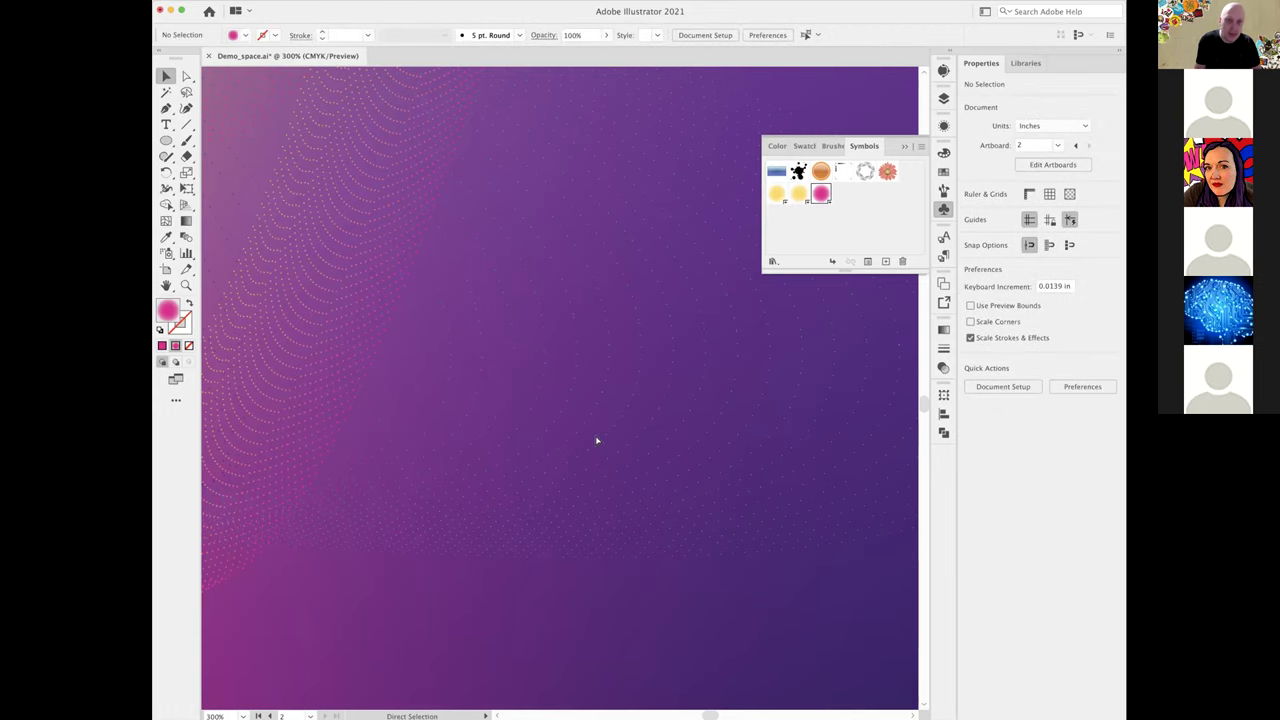
- Spray Pink Orb symbols with the Symbol Sprayer from artboard 2's upper left to lower right, about 8.15 by 5.11 in overall
{"action": "key", "text": "super+minus"}
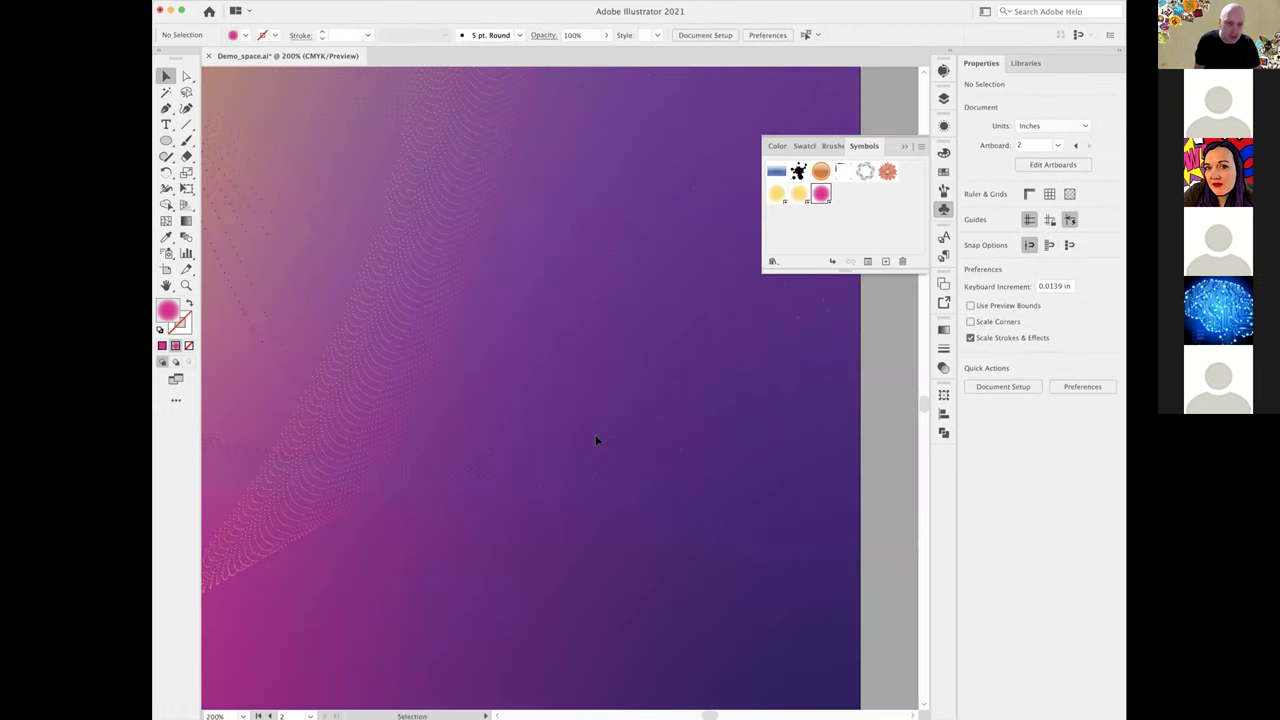
{"action": "key", "text": "super+minus"}
{"action": "key", "text": "super+0"}
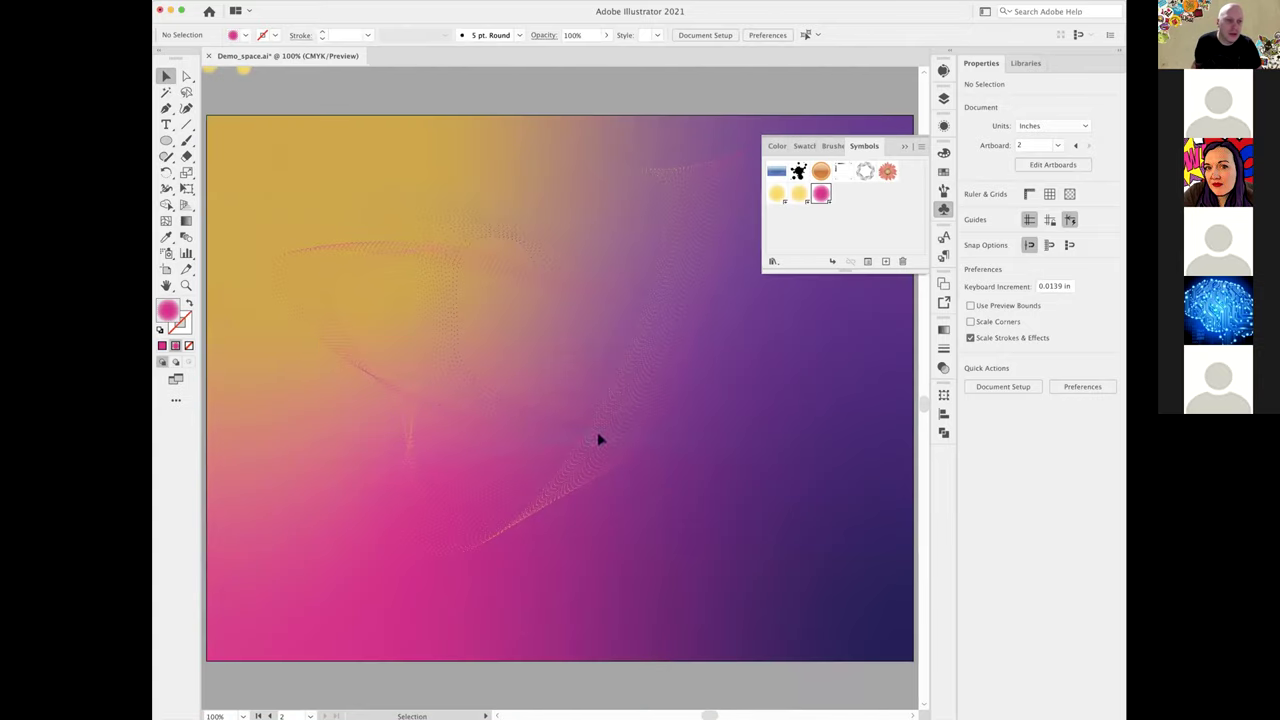
{"action": "left_click", "coordinate": [167, 256]}
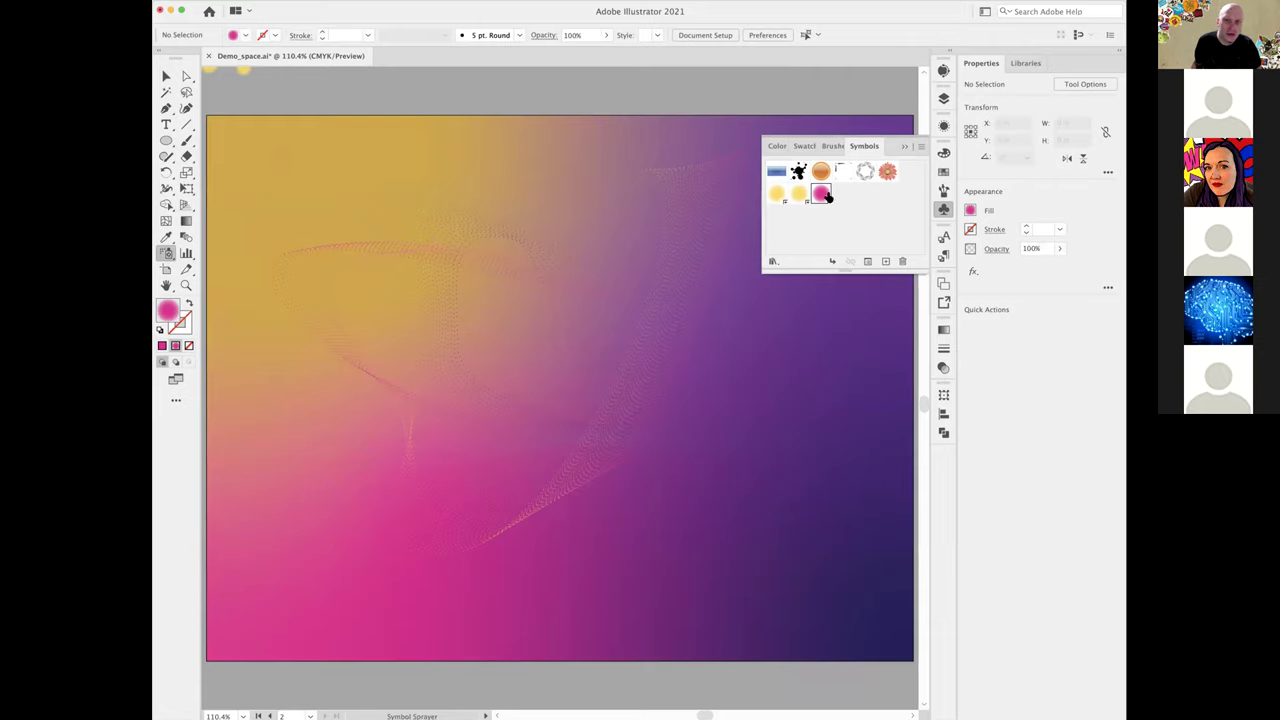
{"action": "left_click", "coordinate": [904, 146]}
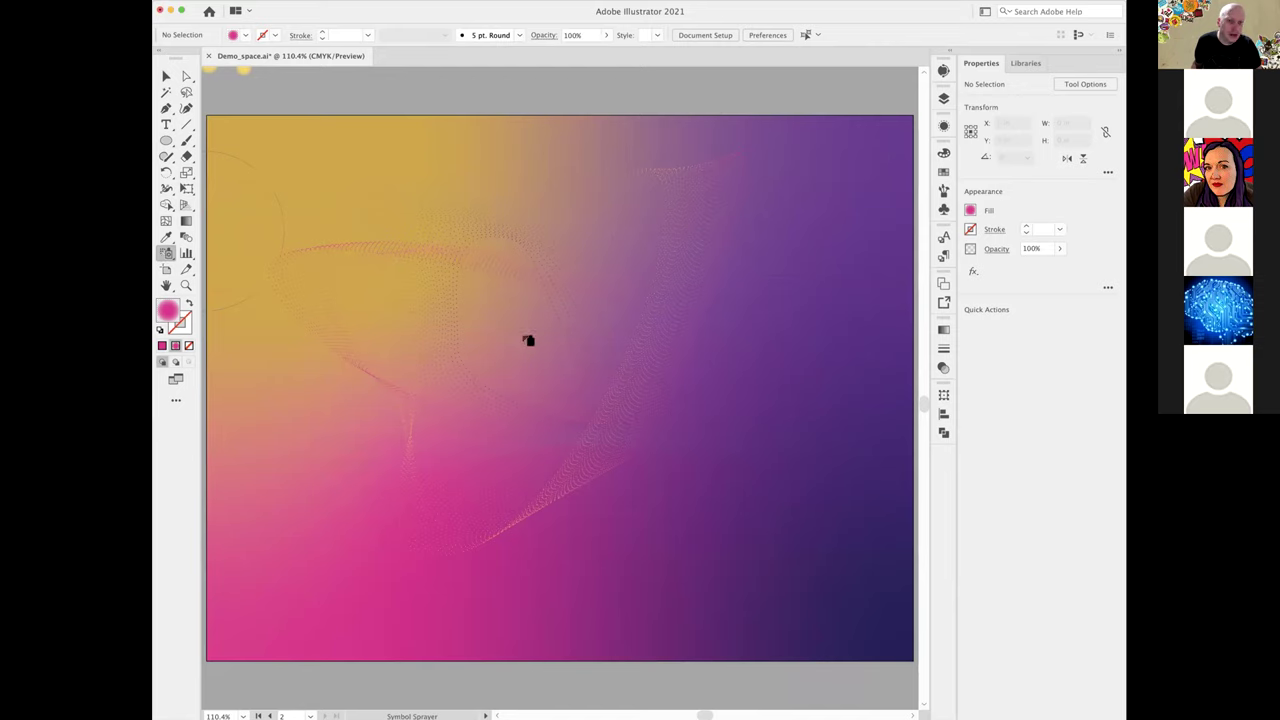
{"action": "mouse_move", "coordinate": [430, 258]}
{"action": "left_mouse_down"}
{"action": "mouse_move", "coordinate": [350, 252]}
{"action": "mouse_move", "coordinate": [408, 245]}
{"action": "mouse_move", "coordinate": [434, 268]}
{"action": "mouse_move", "coordinate": [361, 348]}
{"action": "mouse_move", "coordinate": [366, 363]}
{"action": "mouse_move", "coordinate": [430, 326]}
{"action": "mouse_move", "coordinate": [506, 335]}
{"action": "mouse_move", "coordinate": [402, 400]}
{"action": "mouse_move", "coordinate": [532, 403]}
{"action": "mouse_move", "coordinate": [546, 477]}
{"action": "mouse_move", "coordinate": [623, 385]}
{"action": "mouse_move", "coordinate": [683, 449]}
{"action": "mouse_move", "coordinate": [715, 443]}
{"action": "mouse_move", "coordinate": [737, 504]}
{"action": "mouse_move", "coordinate": [808, 537]}
{"action": "left_mouse_up"}
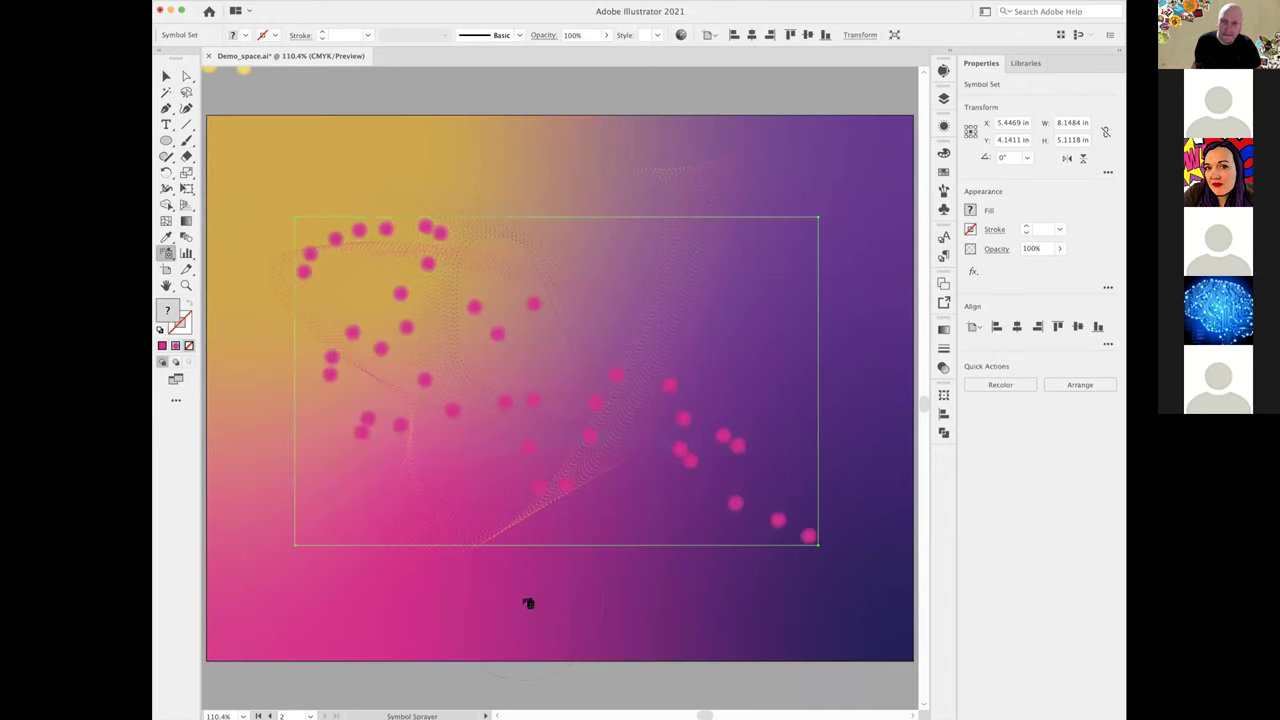
- Delete the sprayed Pink Orb symbol set from artboard 2
{"action": "left_click", "coordinate": [164, 76]}
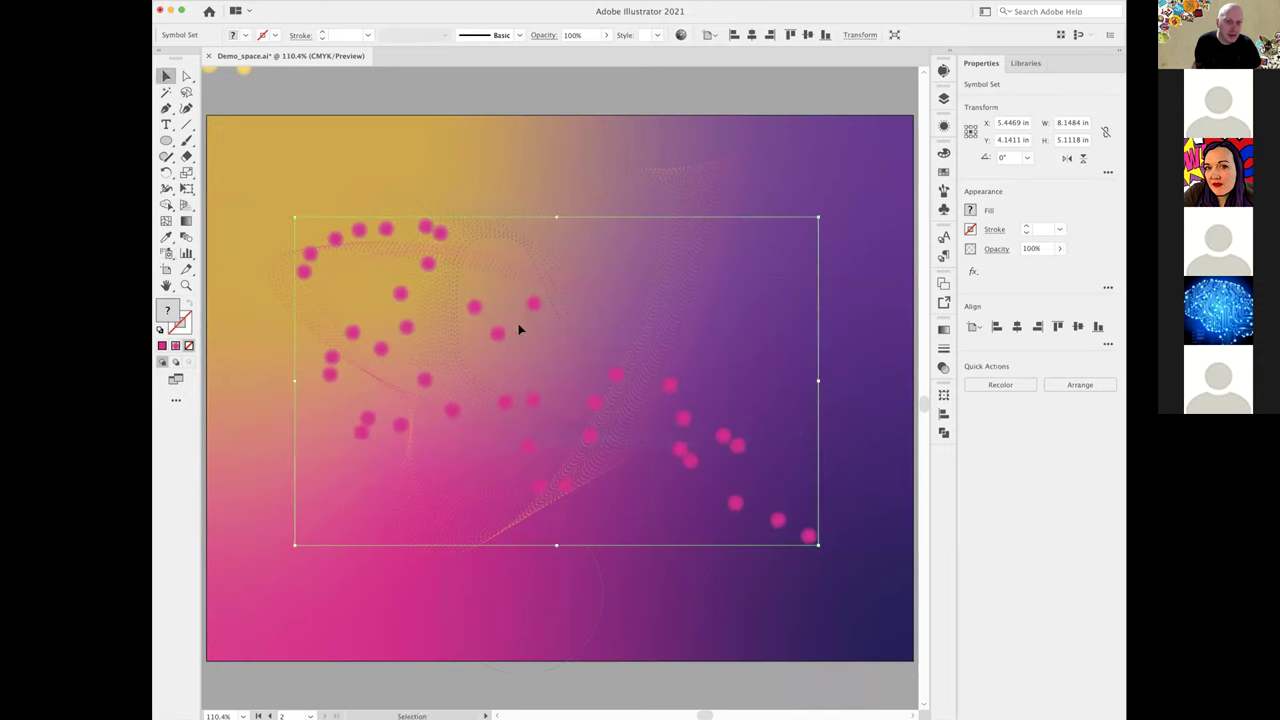
{"action": "key", "text": "Delete"}
{"action": "left_click", "coordinate": [167, 254]}
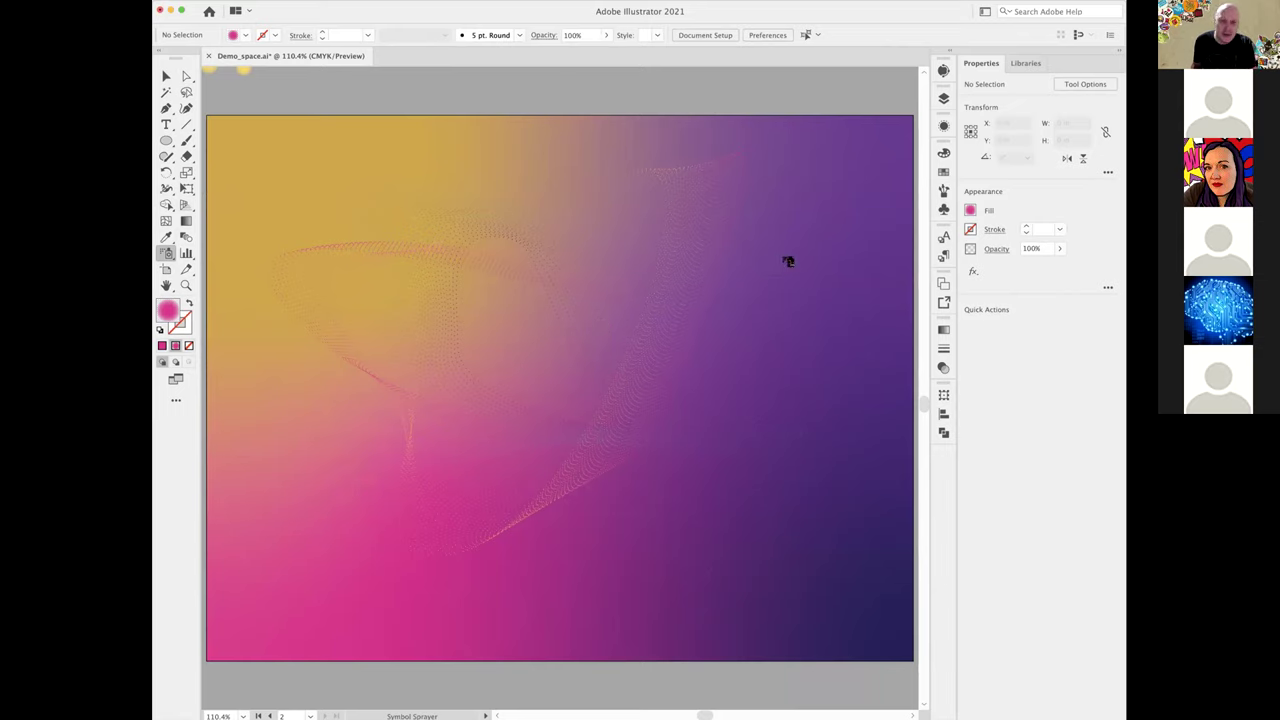
{"action": "mouse_move", "coordinate": [758, 261]}
{"action": "left_mouse_down"}
{"action": "mouse_move", "coordinate": [687, 300]}
{"action": "mouse_move", "coordinate": [674, 321]}
{"action": "mouse_move", "coordinate": [586, 357]}
{"action": "left_mouse_up"}
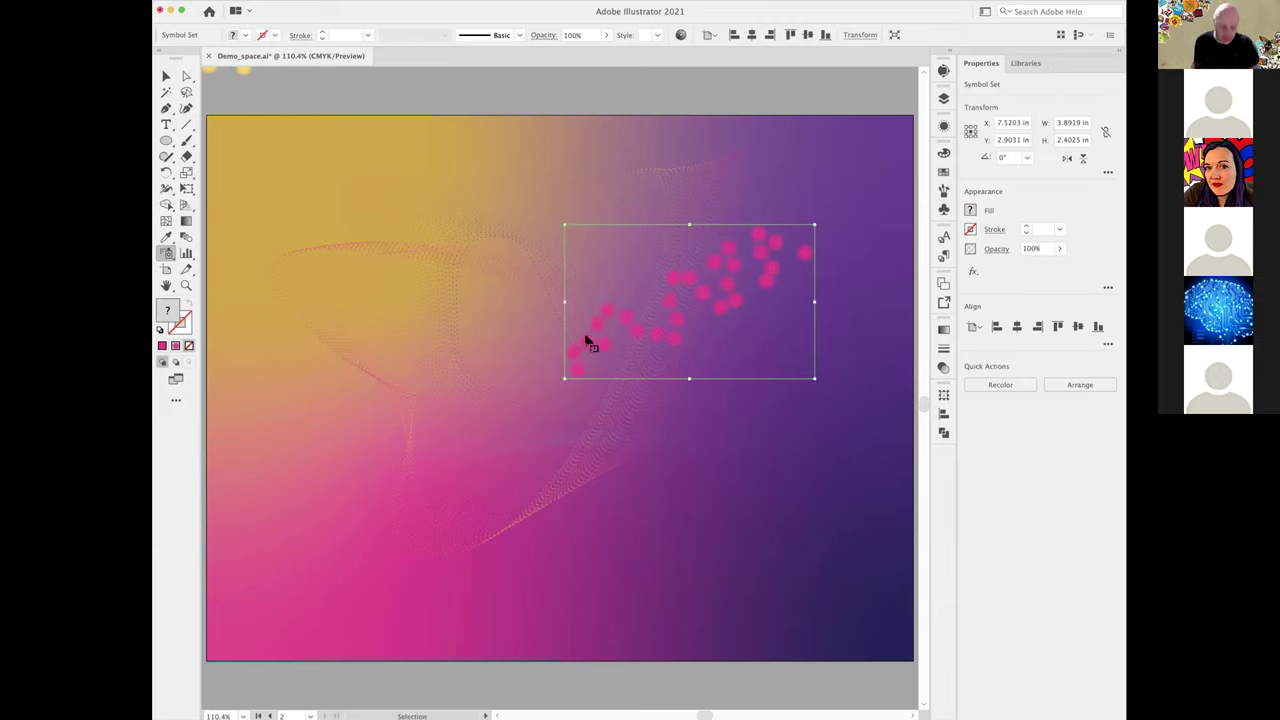
{"action": "key", "text": "super+z"}
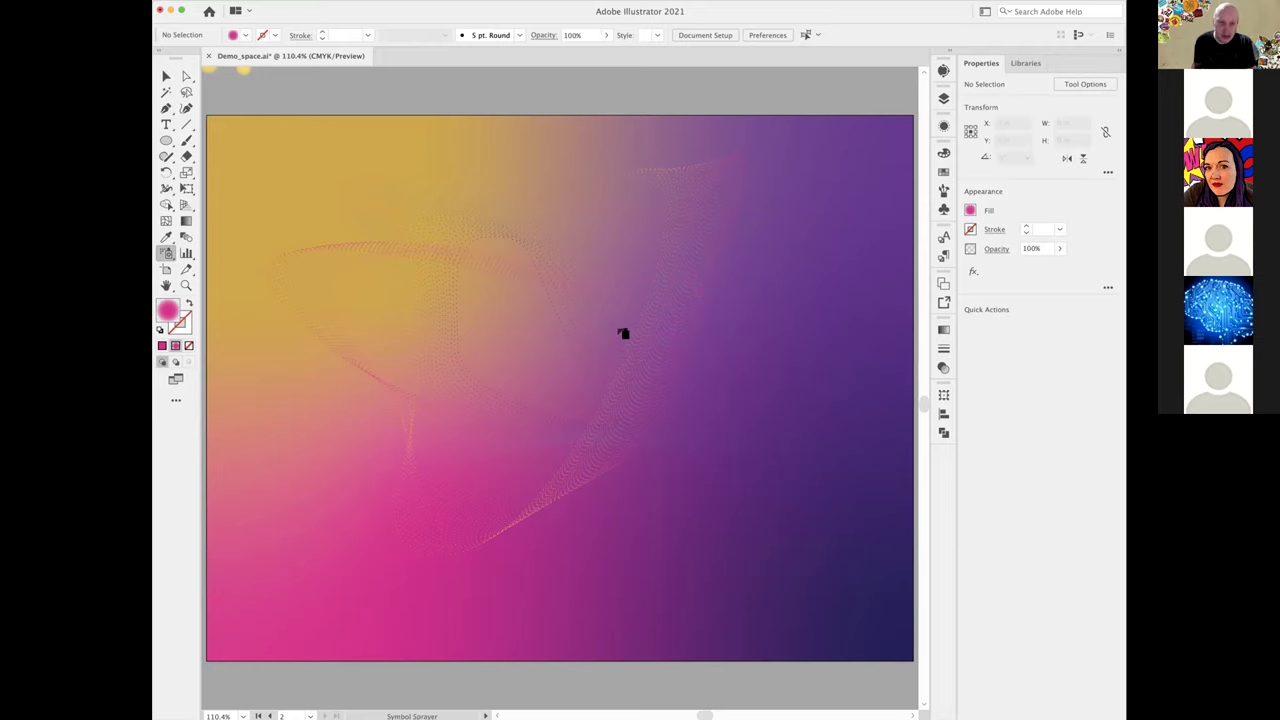
- Spray Pink Orb symbols sparsely from artboard 2's lower left to its upper right, about 10.82 by 8.82 in overall
{"action": "mouse_move", "coordinate": [714, 174]}
{"action": "left_mouse_down"}
{"action": "mouse_move", "coordinate": [574, 229]}
{"action": "mouse_move", "coordinate": [631, 297]}
{"action": "mouse_move", "coordinate": [249, 420]}
{"action": "mouse_move", "coordinate": [308, 455]}
{"action": "mouse_move", "coordinate": [274, 646]}
{"action": "mouse_move", "coordinate": [337, 474]}
{"action": "mouse_move", "coordinate": [729, 114]}
{"action": "mouse_move", "coordinate": [806, 292]}
{"action": "mouse_move", "coordinate": [889, 306]}
{"action": "mouse_move", "coordinate": [757, 296]}
{"action": "left_mouse_up"}
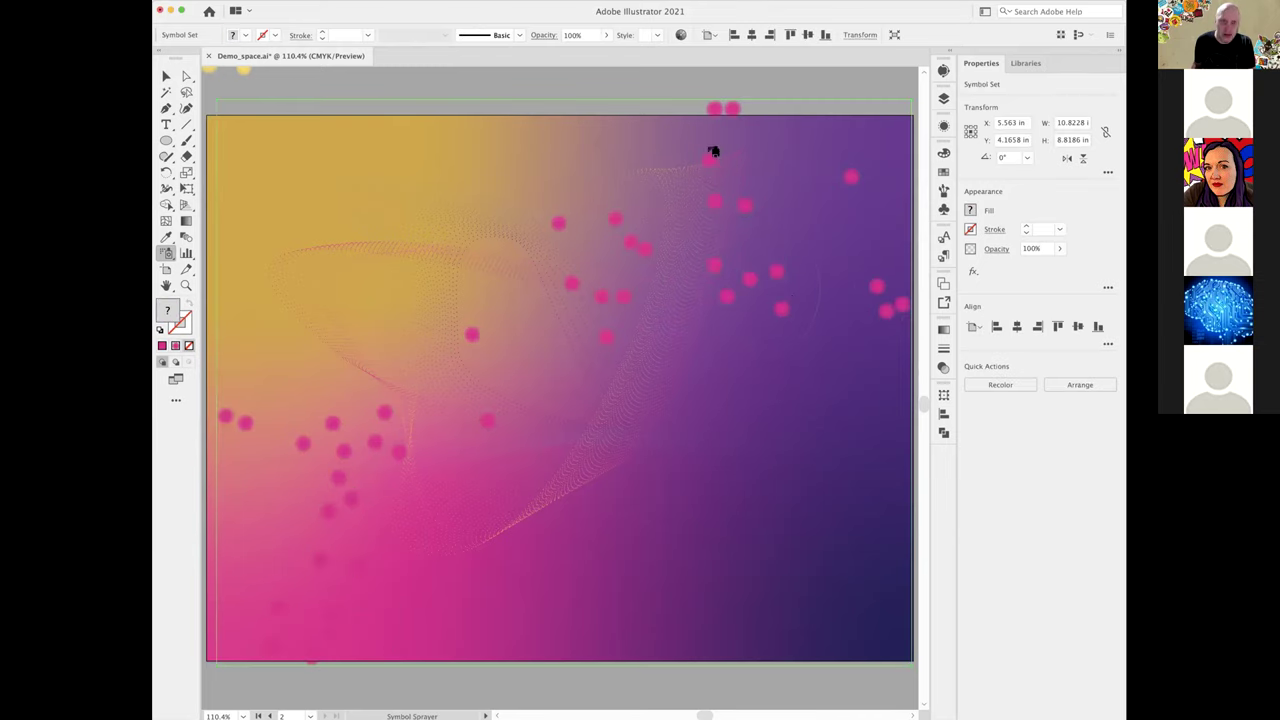
{"action": "left_click", "coordinate": [688, 77], "text": "super"}
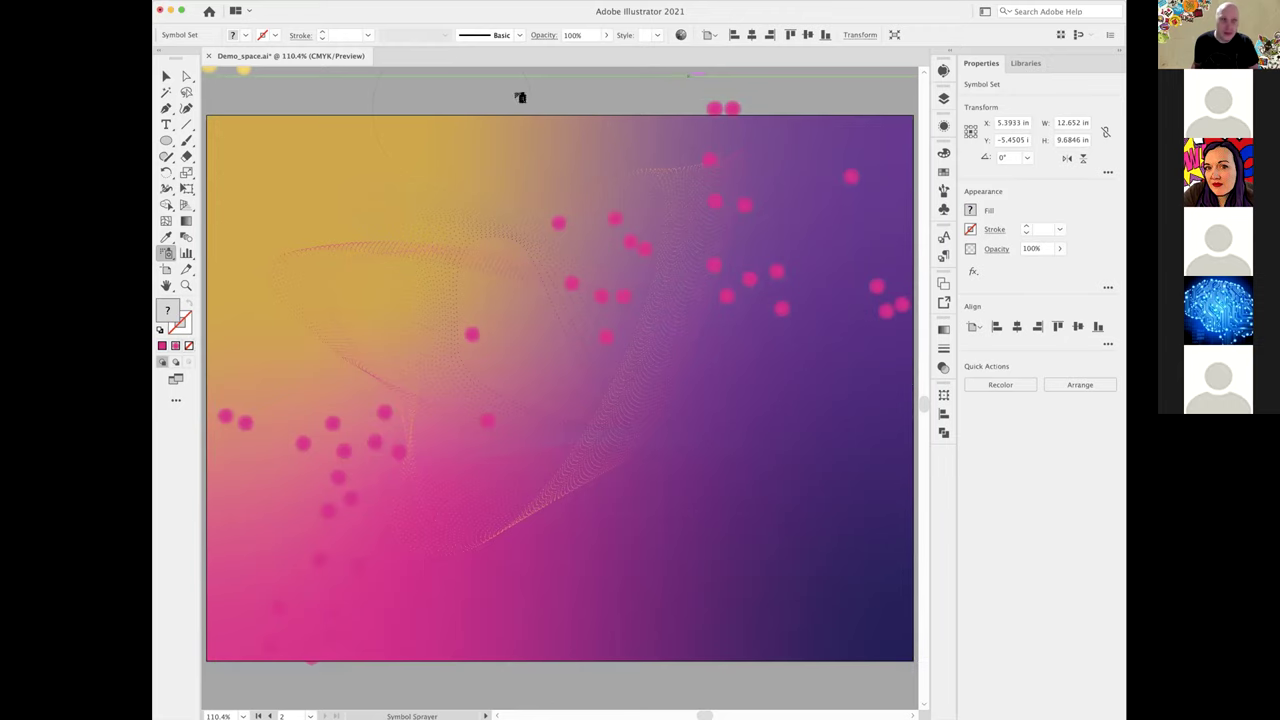
{"action": "left_click", "coordinate": [635, 341], "text": "alt+super"}
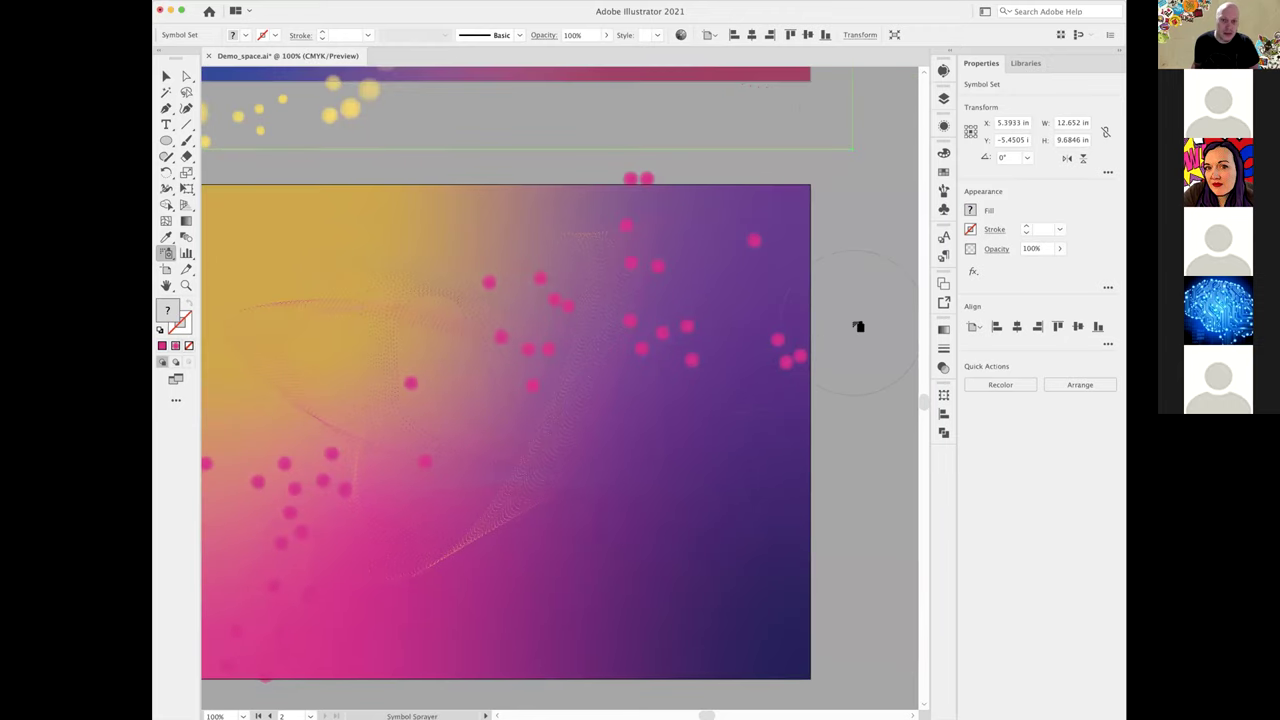
- With nothing selected, spray a second, denser Pink Orb set across artboard 2's middle and upper right, about 9.11 by 7.29 in
{"action": "key", "text": "super+shift+a"}
{"action": "left_click_drag", "start_coordinate": [674, 303], "coordinate": [694, 288]}
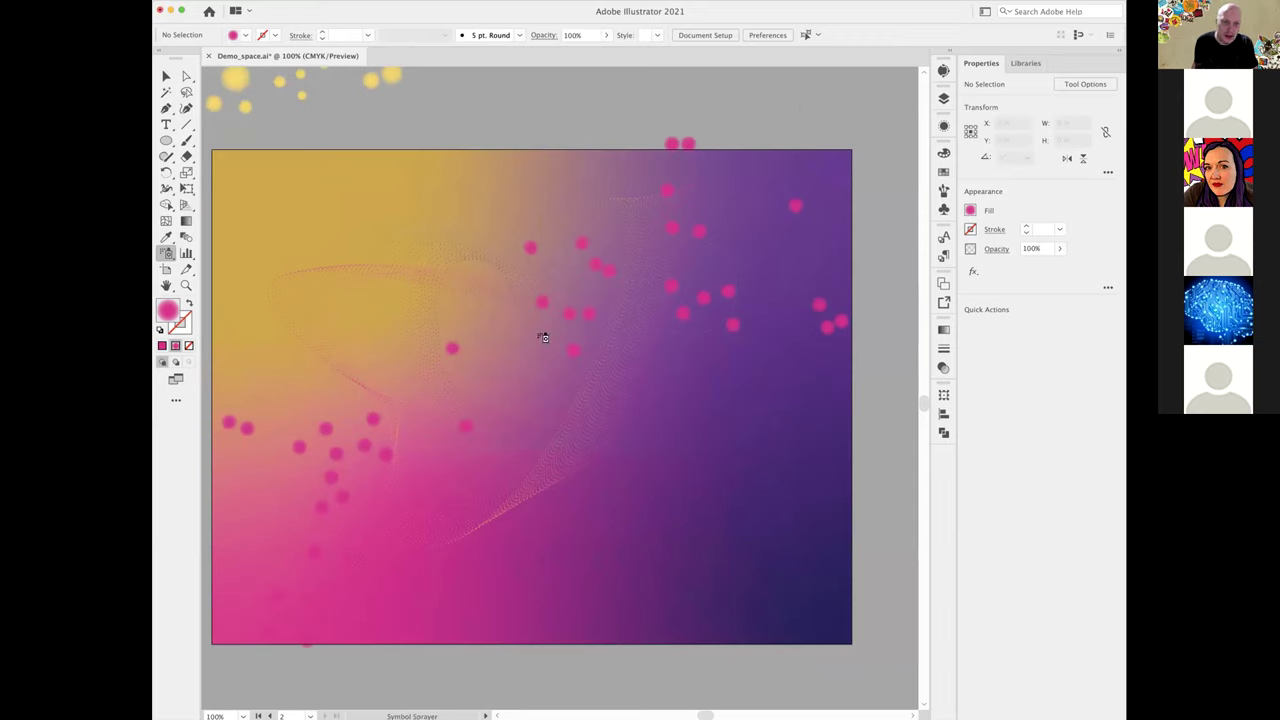
{"action": "mouse_move", "coordinate": [572, 345]}
{"action": "left_mouse_down"}
{"action": "mouse_move", "coordinate": [475, 303]}
{"action": "mouse_move", "coordinate": [474, 448]}
{"action": "mouse_move", "coordinate": [453, 462]}
{"action": "mouse_move", "coordinate": [463, 419]}
{"action": "mouse_move", "coordinate": [492, 438]}
{"action": "mouse_move", "coordinate": [529, 423]}
{"action": "mouse_move", "coordinate": [546, 344]}
{"action": "mouse_move", "coordinate": [522, 287]}
{"action": "mouse_move", "coordinate": [436, 338]}
{"action": "mouse_move", "coordinate": [414, 406]}
{"action": "mouse_move", "coordinate": [487, 462]}
{"action": "mouse_move", "coordinate": [559, 435]}
{"action": "mouse_move", "coordinate": [590, 403]}
{"action": "mouse_move", "coordinate": [587, 371]}
{"action": "mouse_move", "coordinate": [800, 206]}
{"action": "mouse_move", "coordinate": [651, 315]}
{"action": "mouse_move", "coordinate": [647, 304]}
{"action": "mouse_move", "coordinate": [857, 110]}
{"action": "mouse_move", "coordinate": [635, 266]}
{"action": "mouse_move", "coordinate": [714, 144]}
{"action": "mouse_move", "coordinate": [735, 146]}
{"action": "mouse_move", "coordinate": [722, 186]}
{"action": "mouse_move", "coordinate": [773, 207]}
{"action": "mouse_move", "coordinate": [698, 273]}
{"action": "mouse_move", "coordinate": [765, 295]}
{"action": "mouse_move", "coordinate": [722, 303]}
{"action": "mouse_move", "coordinate": [715, 327]}
{"action": "mouse_move", "coordinate": [811, 337]}
{"action": "mouse_move", "coordinate": [839, 367]}
{"action": "mouse_move", "coordinate": [606, 365]}
{"action": "mouse_move", "coordinate": [763, 271]}
{"action": "mouse_move", "coordinate": [684, 288]}
{"action": "mouse_move", "coordinate": [620, 333]}
{"action": "mouse_move", "coordinate": [680, 297]}
{"action": "left_mouse_up"}
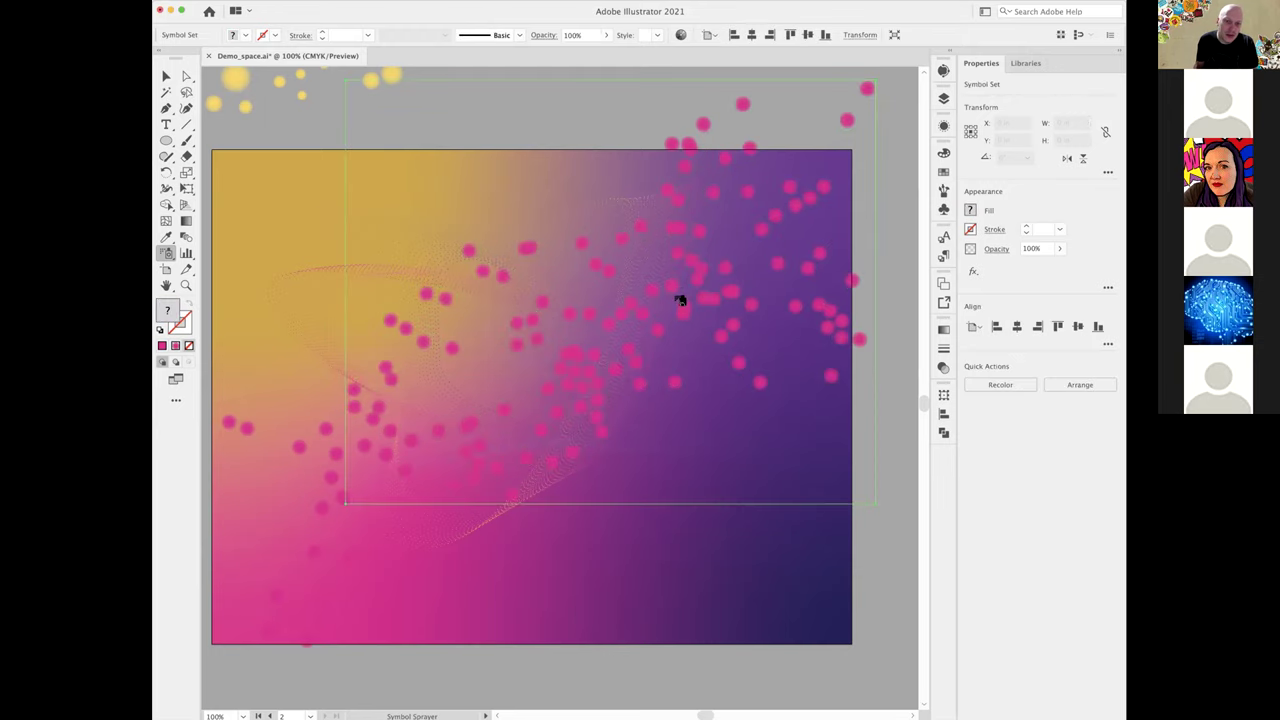
- Select the first, artboard-wide Pink Orb set and draw its orbs together with the Symbol Scruncher around the lower left and upper middle
{"action": "left_click", "coordinate": [167, 79]}
{"action": "left_click", "coordinate": [855, 583]}
{"action": "left_click", "coordinate": [480, 463]}
{"action": "left_click", "coordinate": [303, 455]}
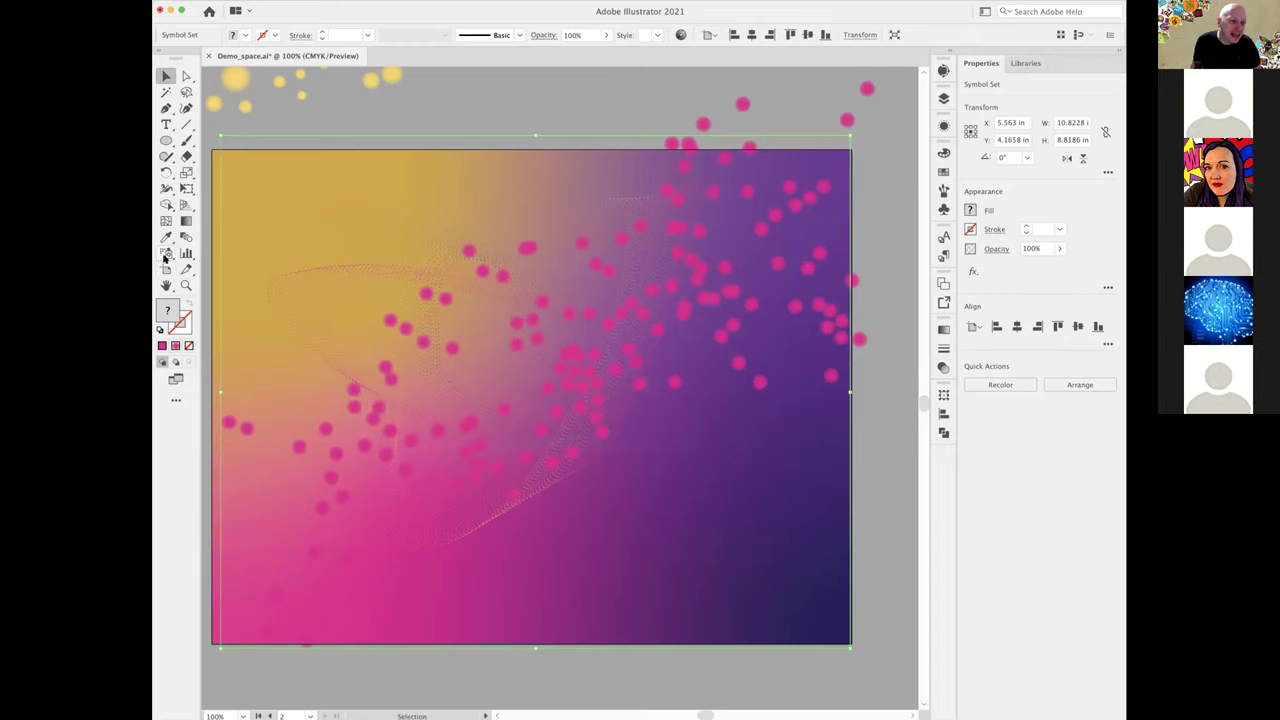
{"action": "mouse_move", "coordinate": [166, 254]}
{"action": "left_mouse_down"}
{"action": "mouse_move", "coordinate": [200, 262]}
{"action": "mouse_move", "coordinate": [218, 307]}
{"action": "left_mouse_up"}
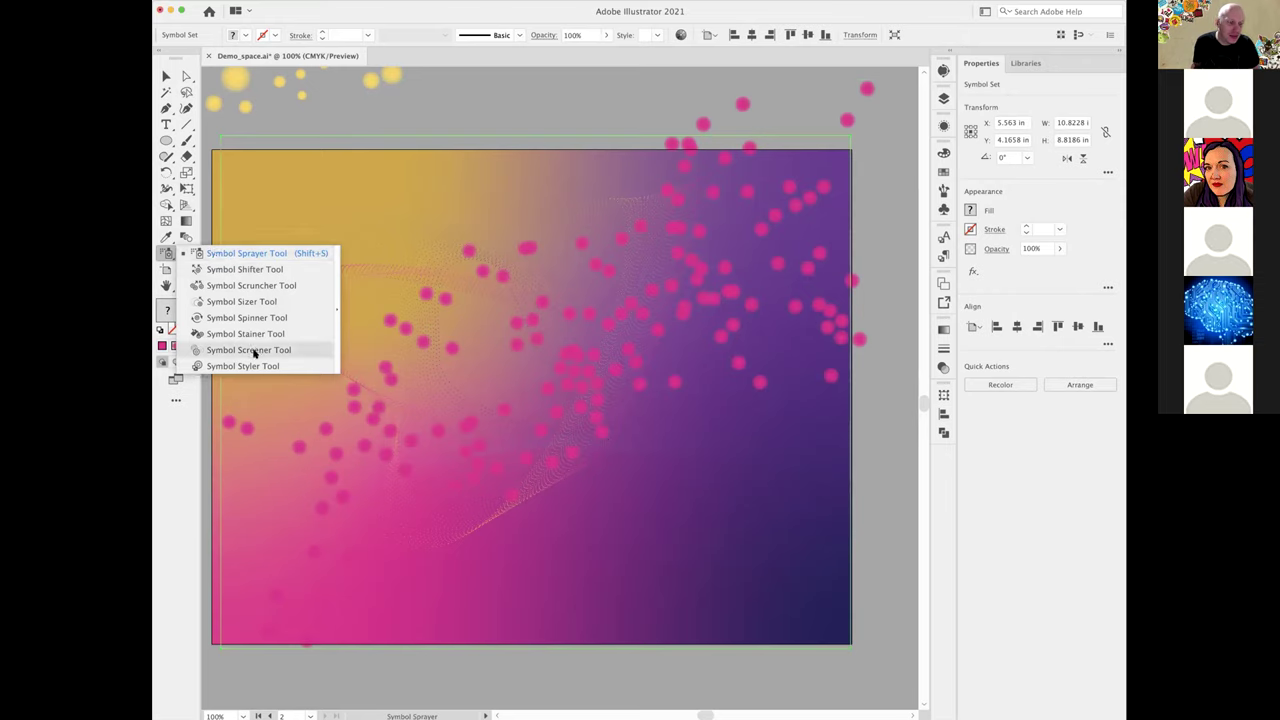
{"action": "left_click_drag", "start_coordinate": [255, 356], "coordinate": [260, 289]}
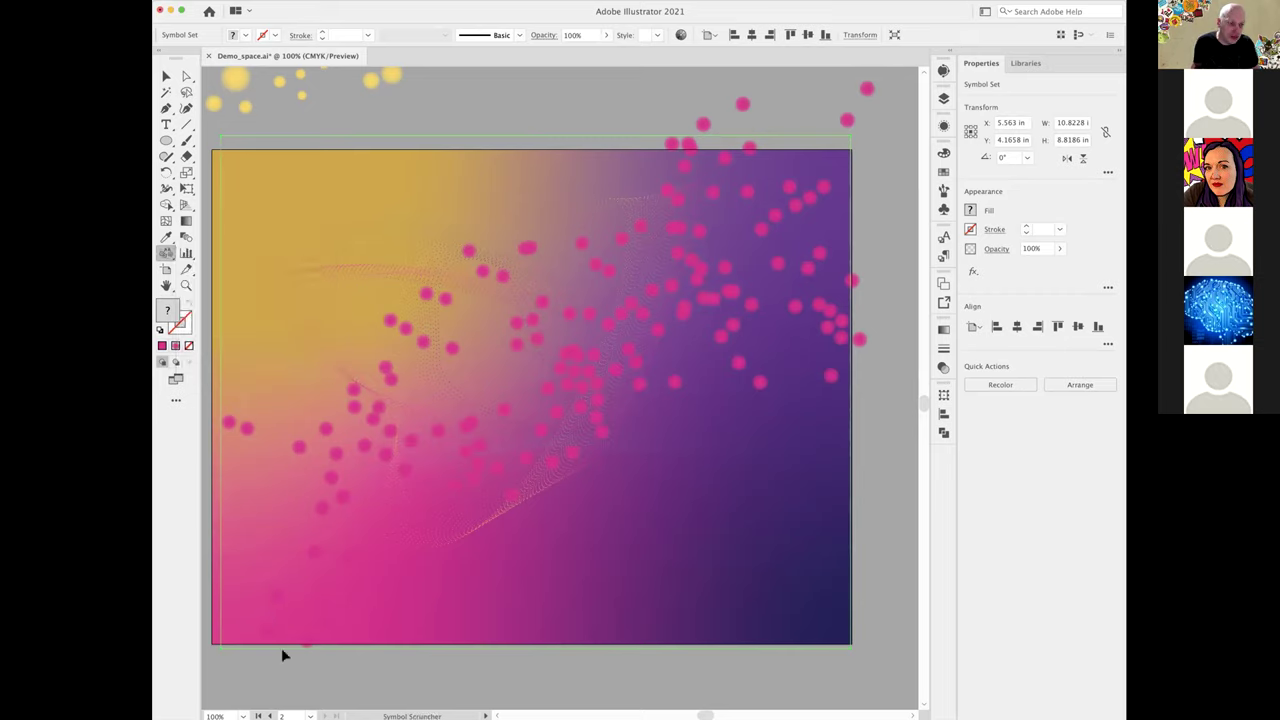
{"action": "mouse_move", "coordinate": [343, 486]}
{"action": "left_mouse_down"}
{"action": "mouse_move", "coordinate": [354, 457]}
{"action": "mouse_move", "coordinate": [340, 466]}
{"action": "mouse_move", "coordinate": [369, 455]}
{"action": "mouse_move", "coordinate": [403, 329]}
{"action": "left_mouse_up"}
{"action": "left_click_drag", "start_coordinate": [403, 375], "coordinate": [405, 374]}
{"action": "mouse_move", "coordinate": [577, 299]}
{"action": "left_mouse_down"}
{"action": "mouse_move", "coordinate": [581, 316]}
{"action": "mouse_move", "coordinate": [575, 288]}
{"action": "left_mouse_up"}
{"action": "mouse_move", "coordinate": [313, 584]}
{"action": "left_mouse_down"}
{"action": "mouse_move", "coordinate": [326, 551]}
{"action": "mouse_move", "coordinate": [309, 551]}
{"action": "mouse_move", "coordinate": [323, 546]}
{"action": "left_mouse_up"}
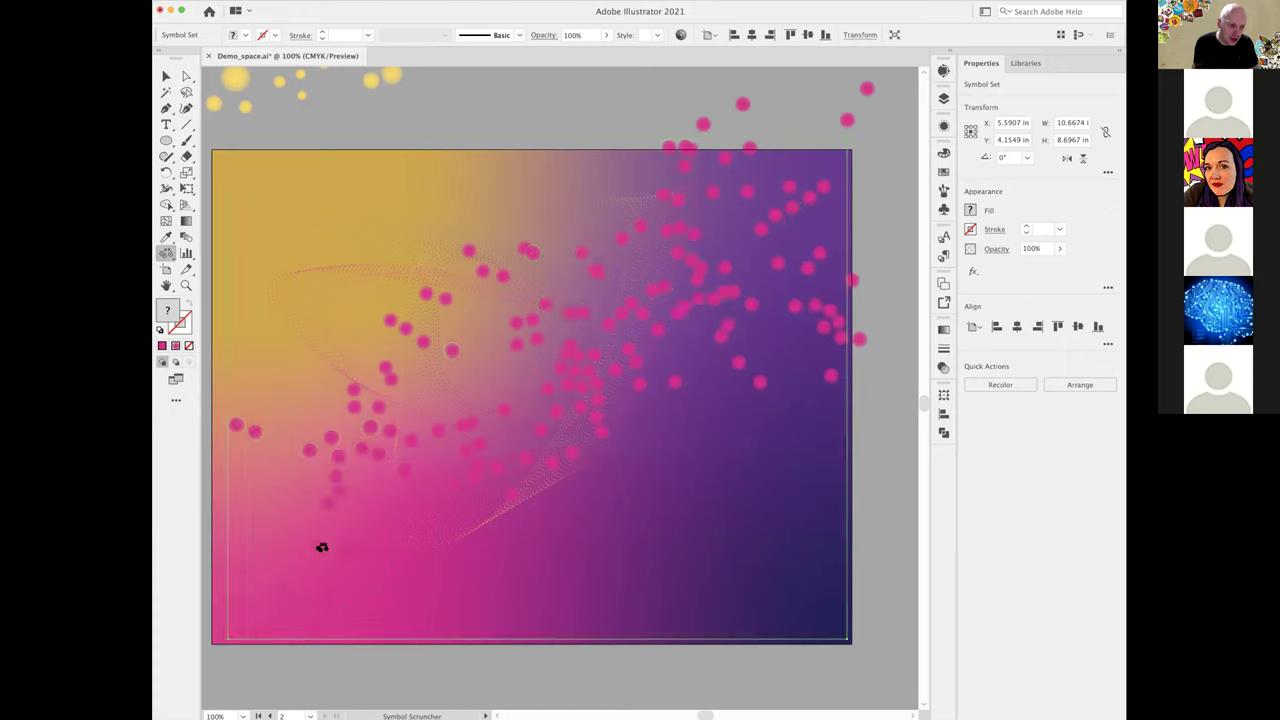
- Move orbs of the first set with the Symbol Shifter, spreading them at the artboard's lower left, upper middle and right
{"action": "left_click", "coordinate": [166, 255]}
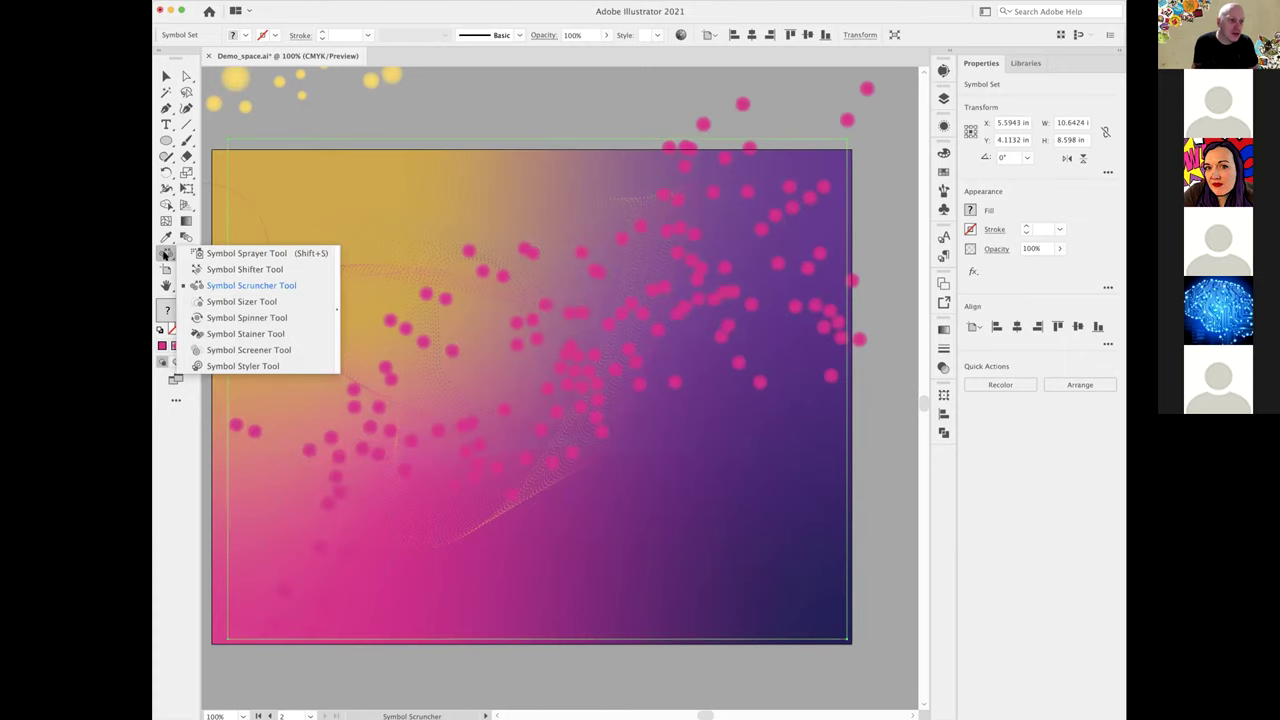
{"action": "left_click", "coordinate": [242, 270]}
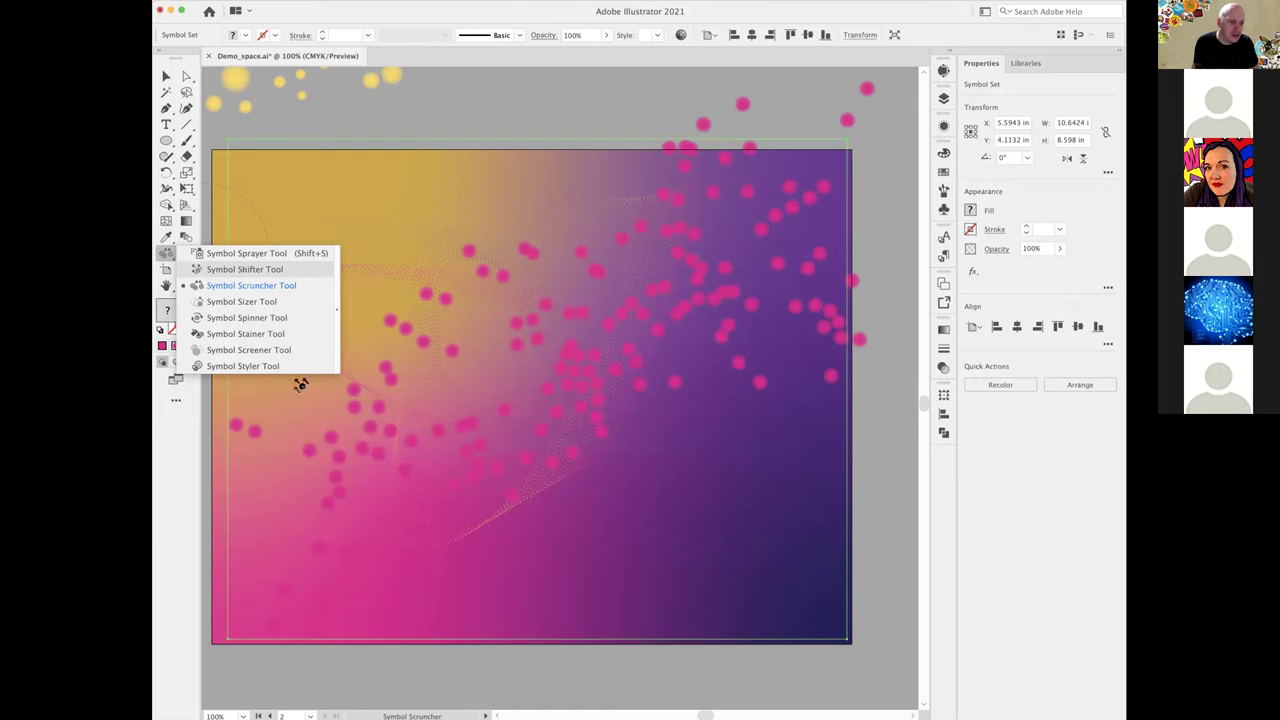
{"action": "mouse_move", "coordinate": [338, 458]}
{"action": "left_mouse_down"}
{"action": "mouse_move", "coordinate": [391, 434]}
{"action": "mouse_move", "coordinate": [378, 405]}
{"action": "mouse_move", "coordinate": [346, 387]}
{"action": "mouse_move", "coordinate": [379, 386]}
{"action": "mouse_move", "coordinate": [314, 527]}
{"action": "mouse_move", "coordinate": [264, 540]}
{"action": "left_mouse_up"}
{"action": "mouse_move", "coordinate": [543, 343]}
{"action": "left_mouse_down"}
{"action": "mouse_move", "coordinate": [594, 251]}
{"action": "mouse_move", "coordinate": [589, 171]}
{"action": "mouse_move", "coordinate": [567, 170]}
{"action": "left_mouse_up"}
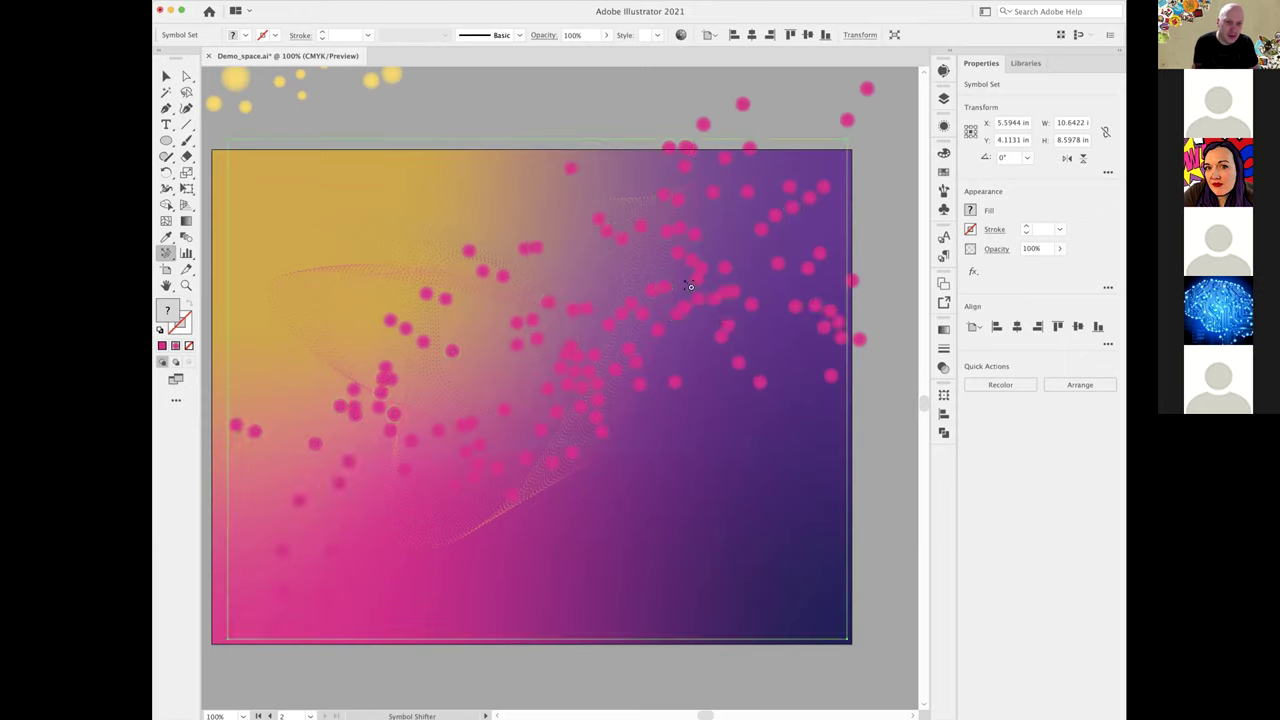
{"action": "left_click_drag", "start_coordinate": [686, 326], "coordinate": [737, 514]}
{"action": "mouse_move", "coordinate": [706, 297]}
{"action": "left_mouse_down"}
{"action": "mouse_move", "coordinate": [709, 384]}
{"action": "mouse_move", "coordinate": [729, 450]}
{"action": "mouse_move", "coordinate": [742, 452]}
{"action": "mouse_move", "coordinate": [698, 432]}
{"action": "left_mouse_up"}
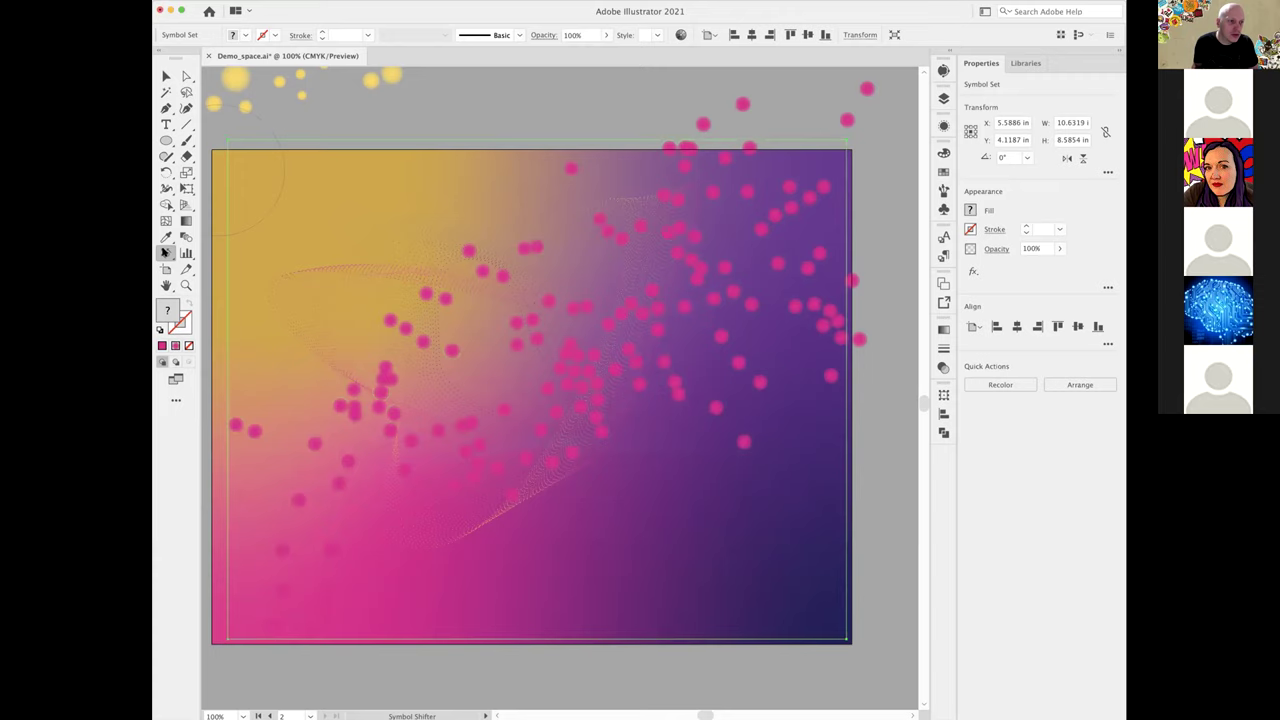
- Enlarge groups of orbs in the first set with the Symbol Sizer at the artboard's lower left and upper right
{"action": "left_click", "coordinate": [166, 253]}
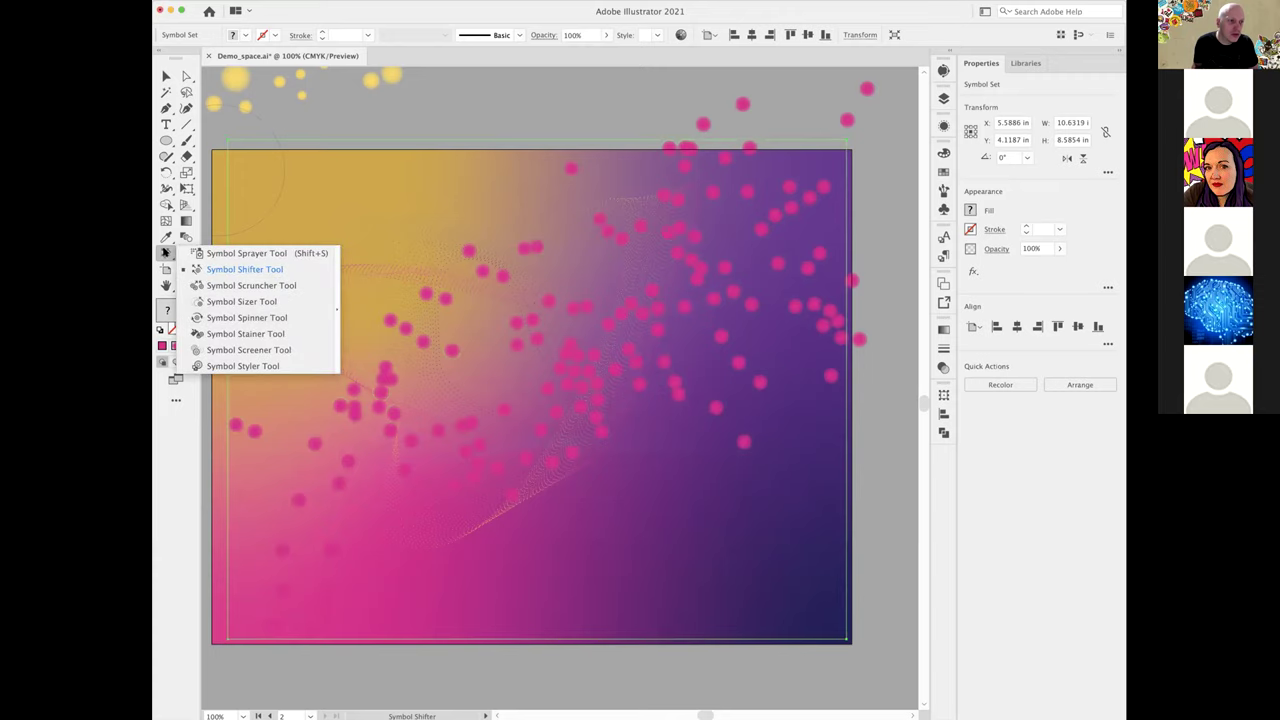
{"action": "left_click", "coordinate": [262, 301]}
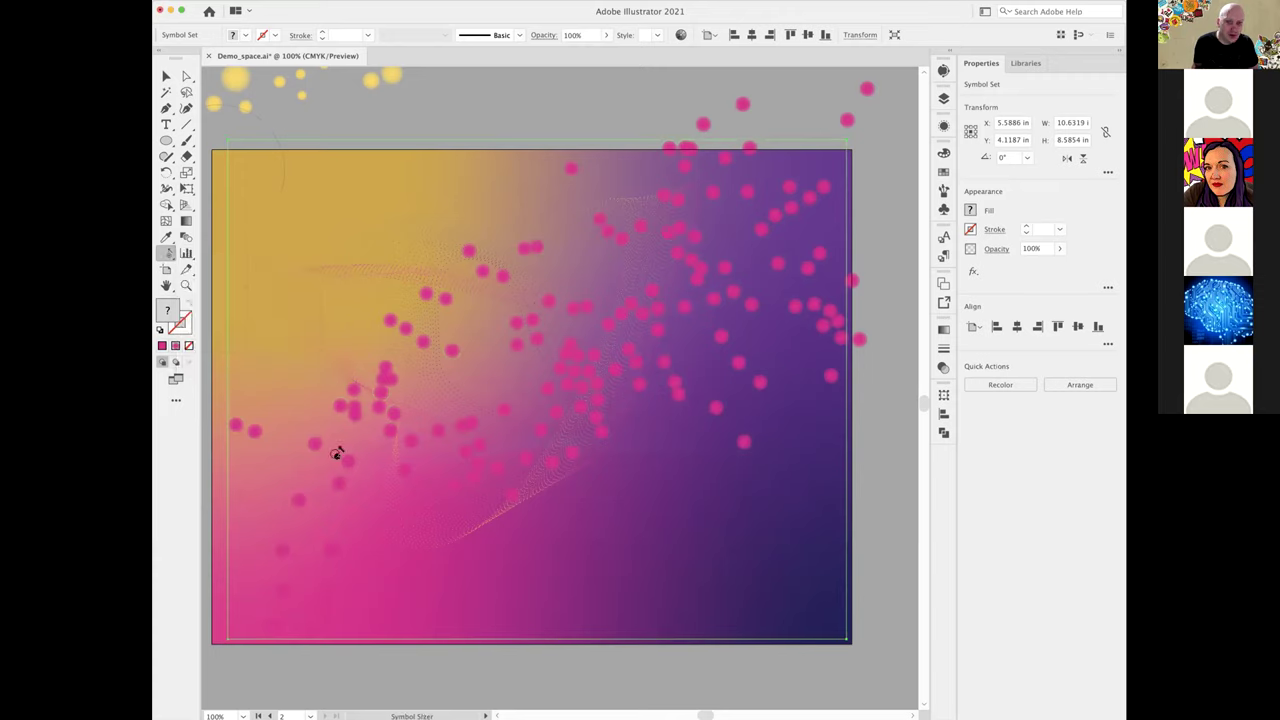
{"action": "mouse_move", "coordinate": [330, 453]}
{"action": "left_mouse_down"}
{"action": "mouse_move", "coordinate": [332, 442]}
{"action": "mouse_move", "coordinate": [318, 480]}
{"action": "left_mouse_up"}
{"action": "left_click_drag", "start_coordinate": [299, 568], "coordinate": [254, 582]}
{"action": "left_click_drag", "start_coordinate": [238, 450], "coordinate": [232, 445]}
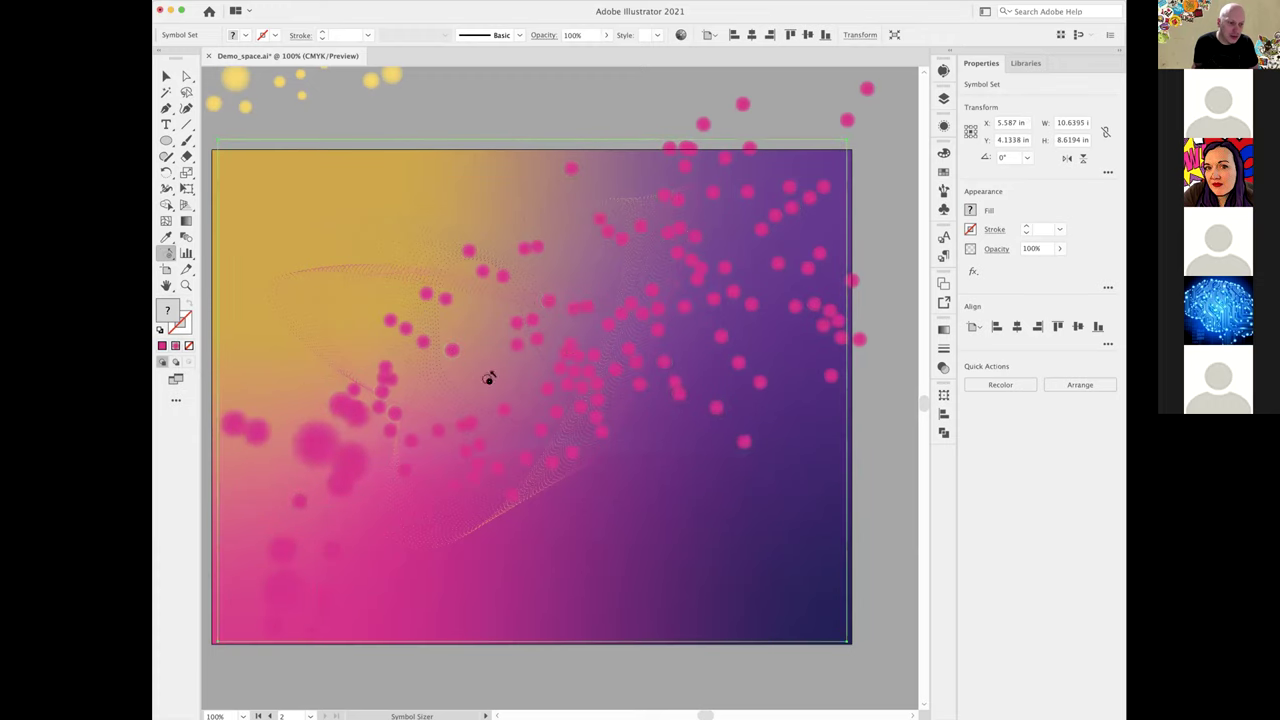
{"action": "mouse_move", "coordinate": [746, 208]}
{"action": "left_mouse_down"}
{"action": "mouse_move", "coordinate": [768, 163]}
{"action": "mouse_move", "coordinate": [734, 153]}
{"action": "mouse_move", "coordinate": [698, 198]}
{"action": "mouse_move", "coordinate": [678, 196]}
{"action": "mouse_move", "coordinate": [690, 160]}
{"action": "mouse_move", "coordinate": [707, 169]}
{"action": "mouse_move", "coordinate": [690, 178]}
{"action": "mouse_move", "coordinate": [792, 292]}
{"action": "mouse_move", "coordinate": [804, 349]}
{"action": "mouse_move", "coordinate": [698, 418]}
{"action": "mouse_move", "coordinate": [680, 389]}
{"action": "mouse_move", "coordinate": [655, 401]}
{"action": "mouse_move", "coordinate": [640, 347]}
{"action": "left_mouse_up"}
{"action": "left_click_drag", "start_coordinate": [706, 289], "coordinate": [796, 204]}
- Select the second, denser Pink Orb set and enlarge its orbs at the artboard's upper right, left and lower middle with the Symbol Sizer
{"action": "left_click", "coordinate": [166, 76]}
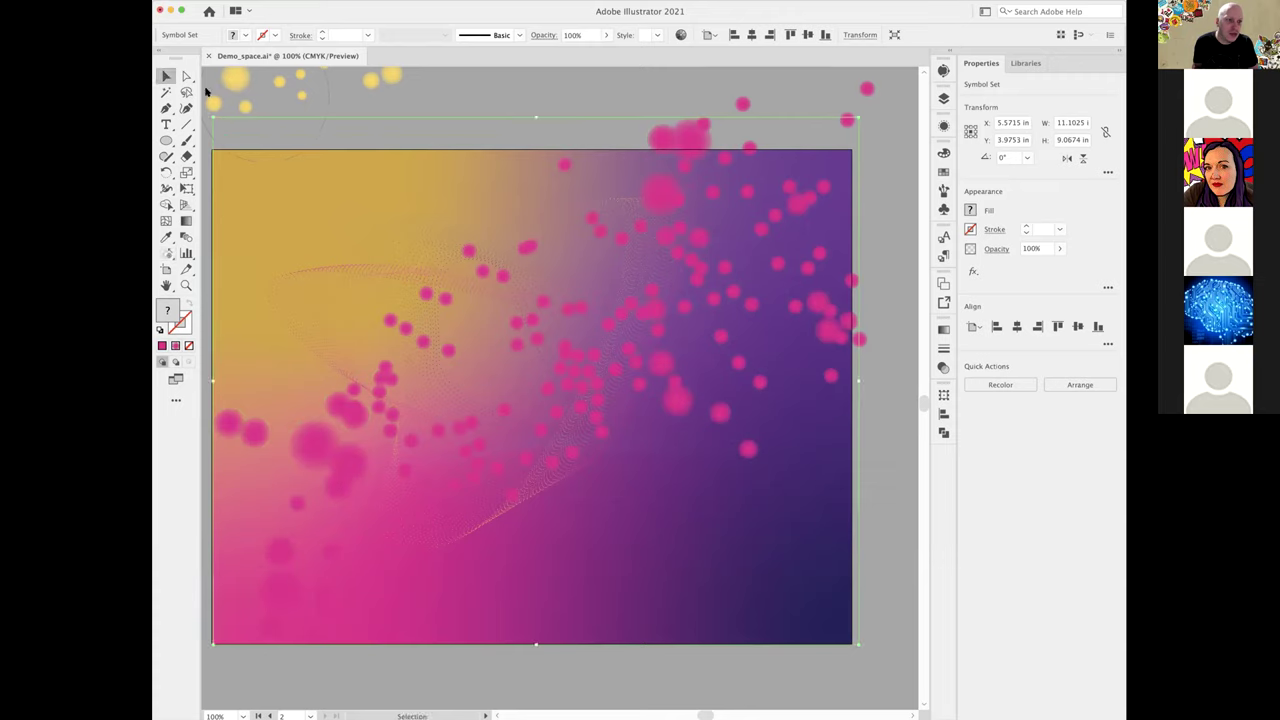
{"action": "left_click_drag", "start_coordinate": [748, 305], "coordinate": [868, 183]}
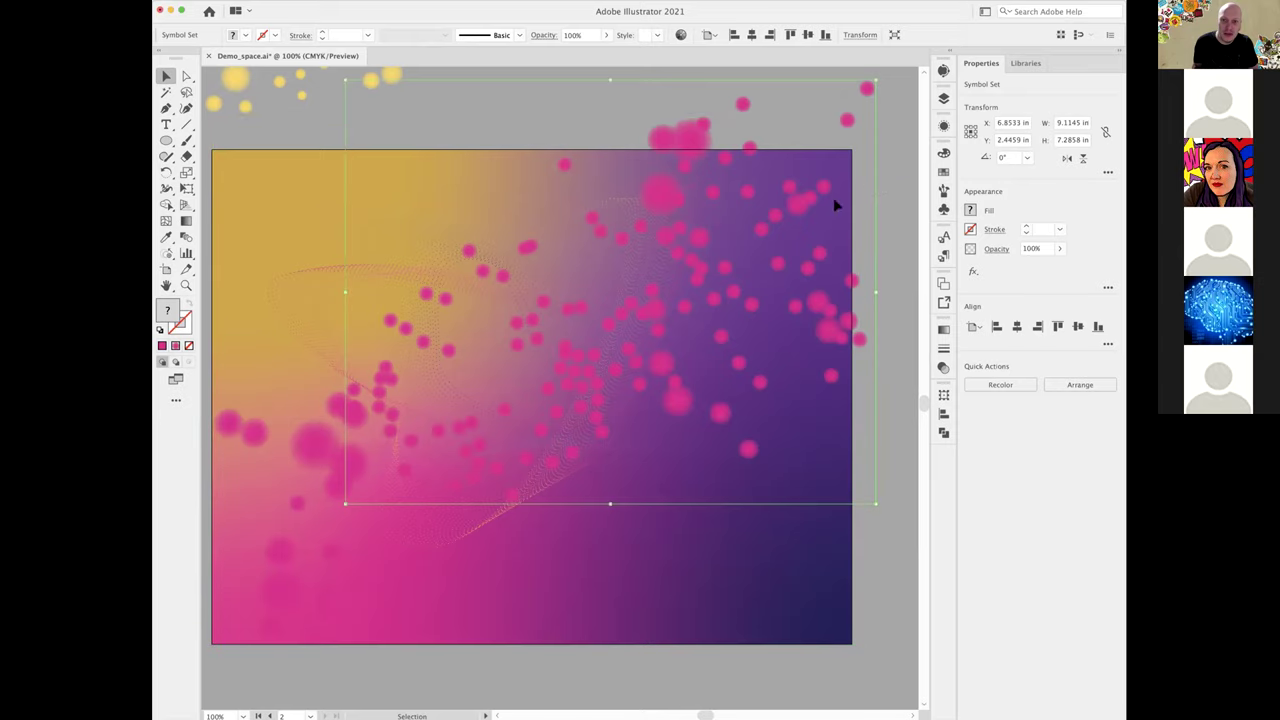
{"action": "left_click", "coordinate": [167, 254]}
{"action": "left_click", "coordinate": [786, 165]}
{"action": "left_click", "coordinate": [167, 254]}
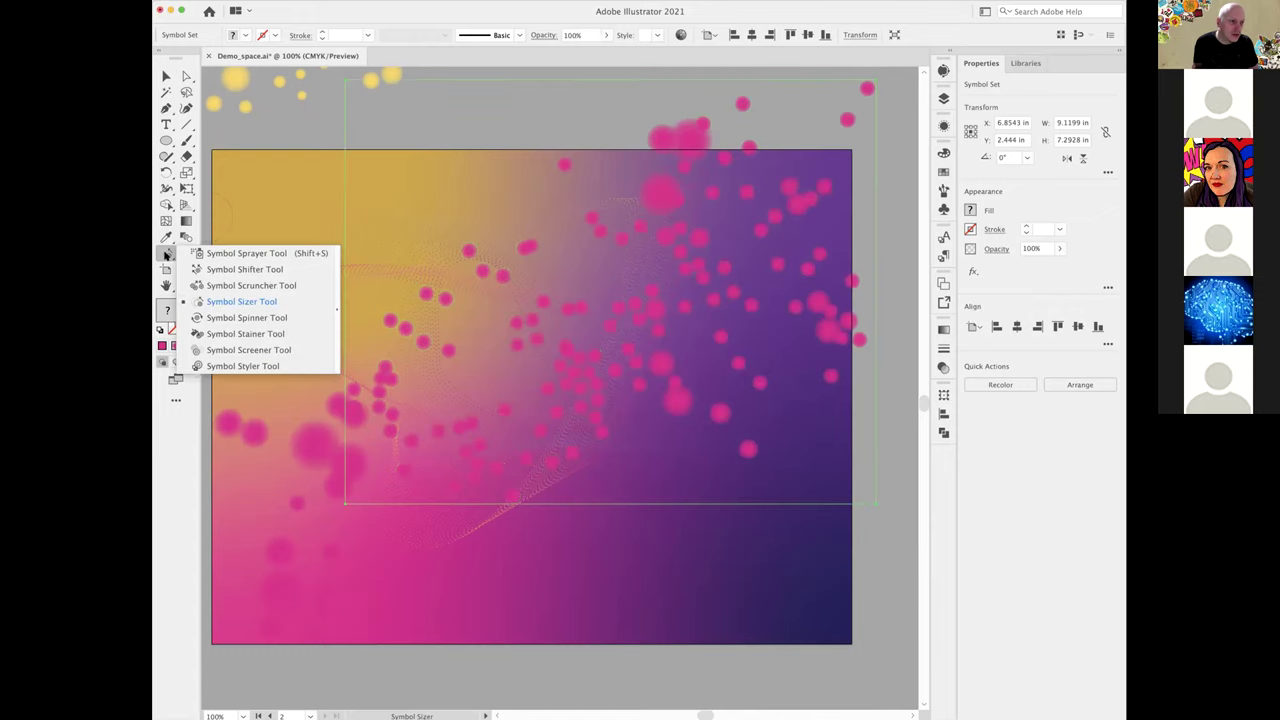
{"action": "left_click", "coordinate": [268, 302]}
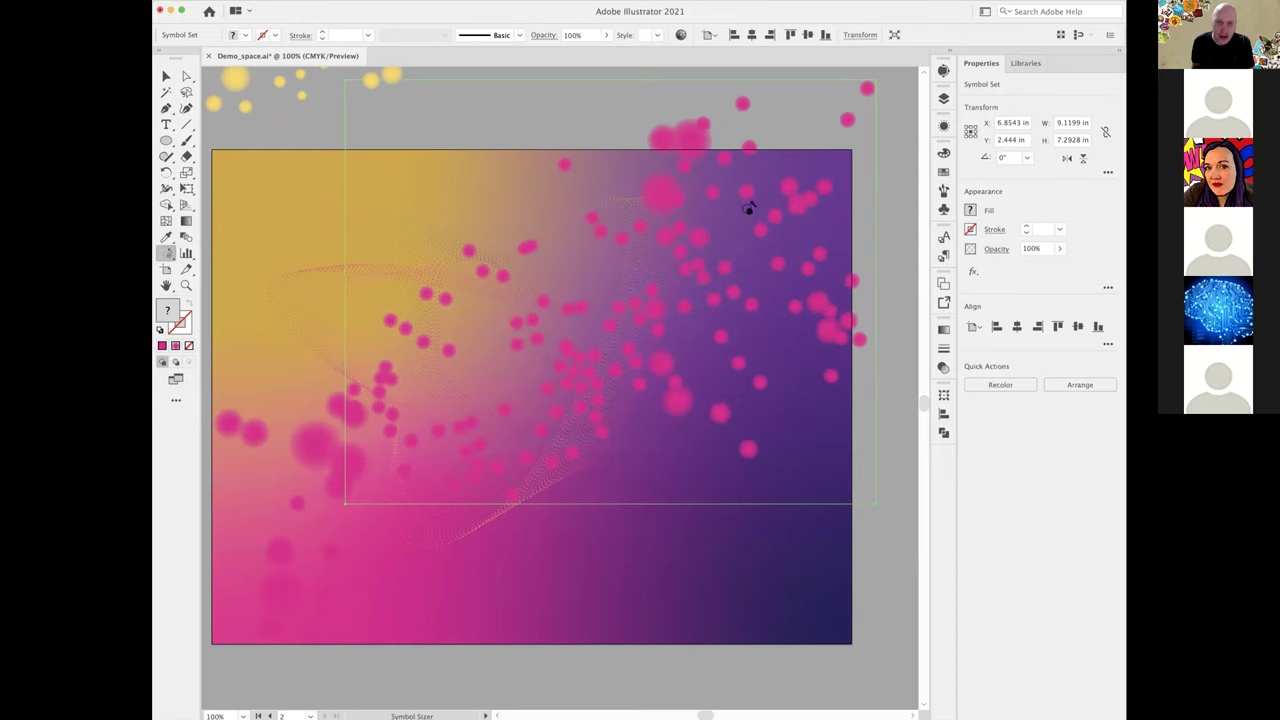
{"action": "mouse_move", "coordinate": [760, 163]}
{"action": "left_mouse_down"}
{"action": "mouse_move", "coordinate": [788, 182]}
{"action": "mouse_move", "coordinate": [787, 155]}
{"action": "mouse_move", "coordinate": [830, 184]}
{"action": "left_mouse_up"}
{"action": "mouse_move", "coordinate": [493, 425]}
{"action": "left_mouse_down"}
{"action": "mouse_move", "coordinate": [500, 491]}
{"action": "mouse_move", "coordinate": [554, 461]}
{"action": "mouse_move", "coordinate": [464, 451]}
{"action": "mouse_move", "coordinate": [398, 285]}
{"action": "mouse_move", "coordinate": [389, 325]}
{"action": "mouse_move", "coordinate": [350, 322]}
{"action": "mouse_move", "coordinate": [386, 417]}
{"action": "left_mouse_up"}
{"action": "mouse_move", "coordinate": [744, 396]}
{"action": "left_mouse_down"}
{"action": "mouse_move", "coordinate": [714, 443]}
{"action": "mouse_move", "coordinate": [745, 410]}
{"action": "left_mouse_up"}
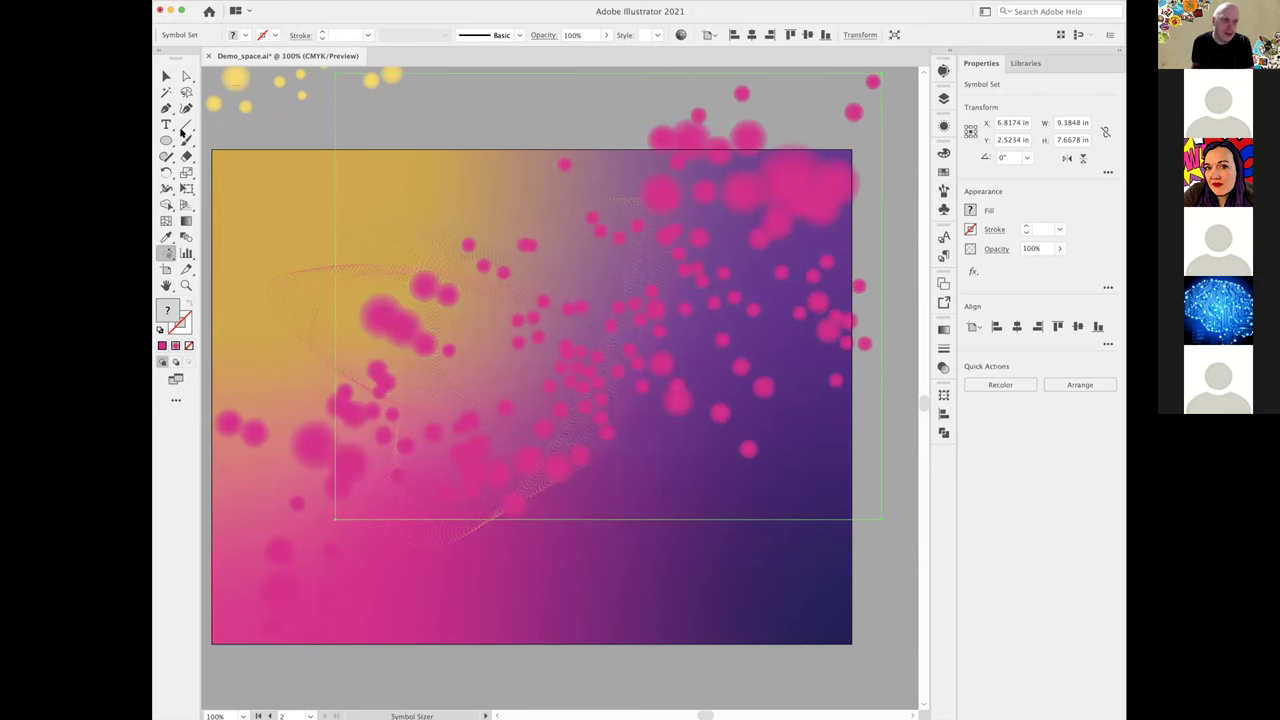
- Make orbs in the second set more transparent with the Symbol Screener at the artboard's right, center, upper right and left
{"action": "left_click", "coordinate": [167, 254]}
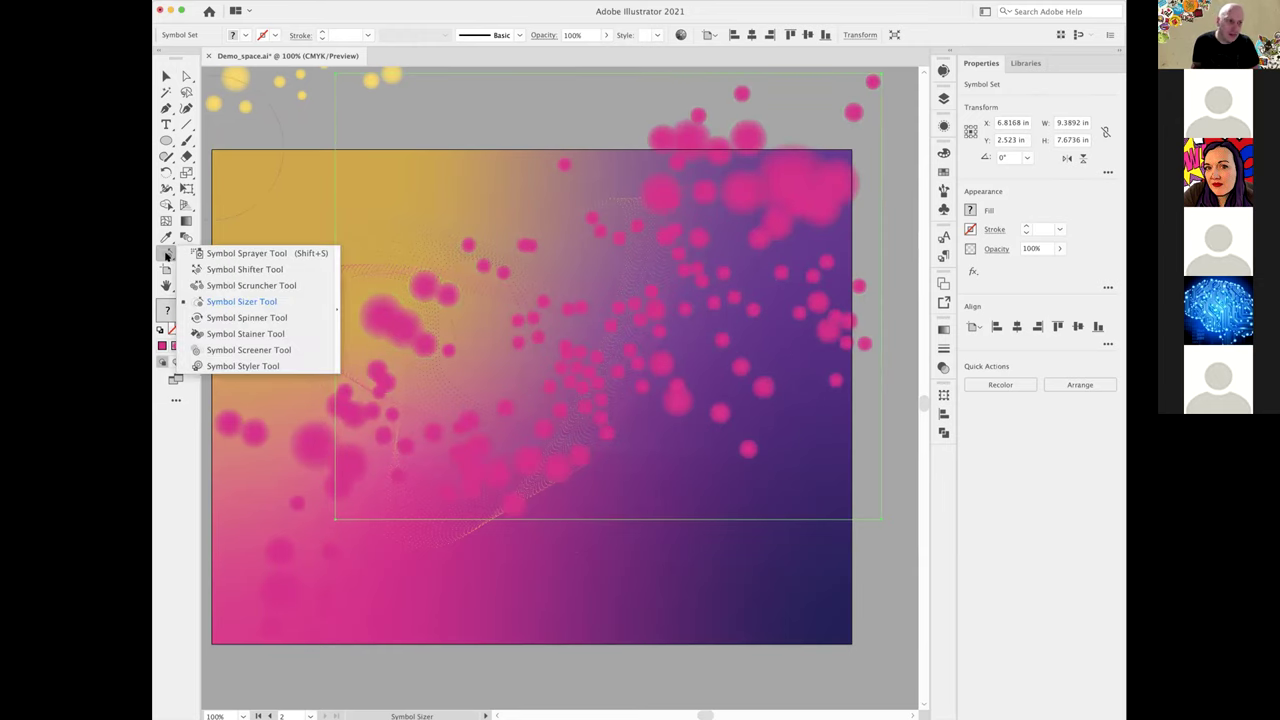
{"action": "left_click", "coordinate": [222, 351]}
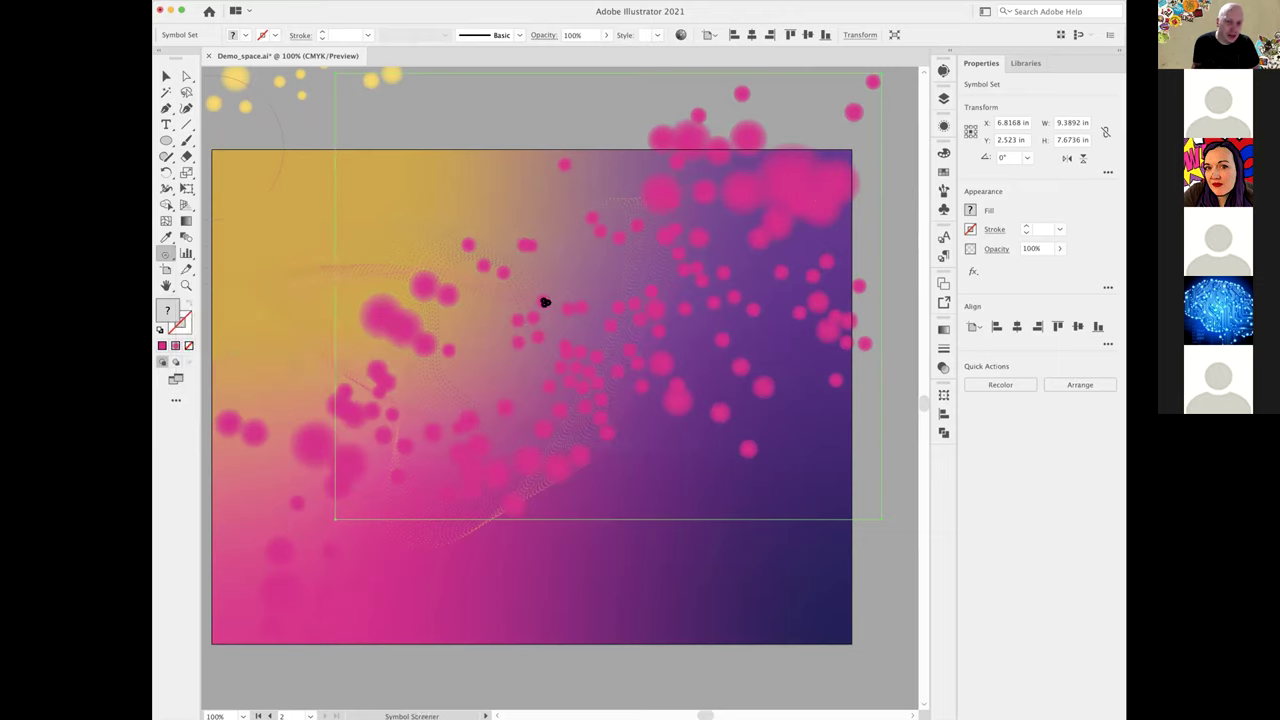
{"action": "mouse_move", "coordinate": [814, 302]}
{"action": "left_mouse_down"}
{"action": "mouse_move", "coordinate": [736, 369]}
{"action": "mouse_move", "coordinate": [696, 367]}
{"action": "mouse_move", "coordinate": [757, 306]}
{"action": "left_mouse_up"}
{"action": "mouse_move", "coordinate": [596, 424]}
{"action": "left_mouse_down"}
{"action": "mouse_move", "coordinate": [606, 391]}
{"action": "mouse_move", "coordinate": [615, 396]}
{"action": "left_mouse_up"}
{"action": "left_click_drag", "start_coordinate": [694, 186], "coordinate": [716, 162]}
{"action": "mouse_move", "coordinate": [808, 183]}
{"action": "left_mouse_down"}
{"action": "mouse_move", "coordinate": [823, 172]}
{"action": "mouse_move", "coordinate": [836, 192]}
{"action": "left_mouse_up"}
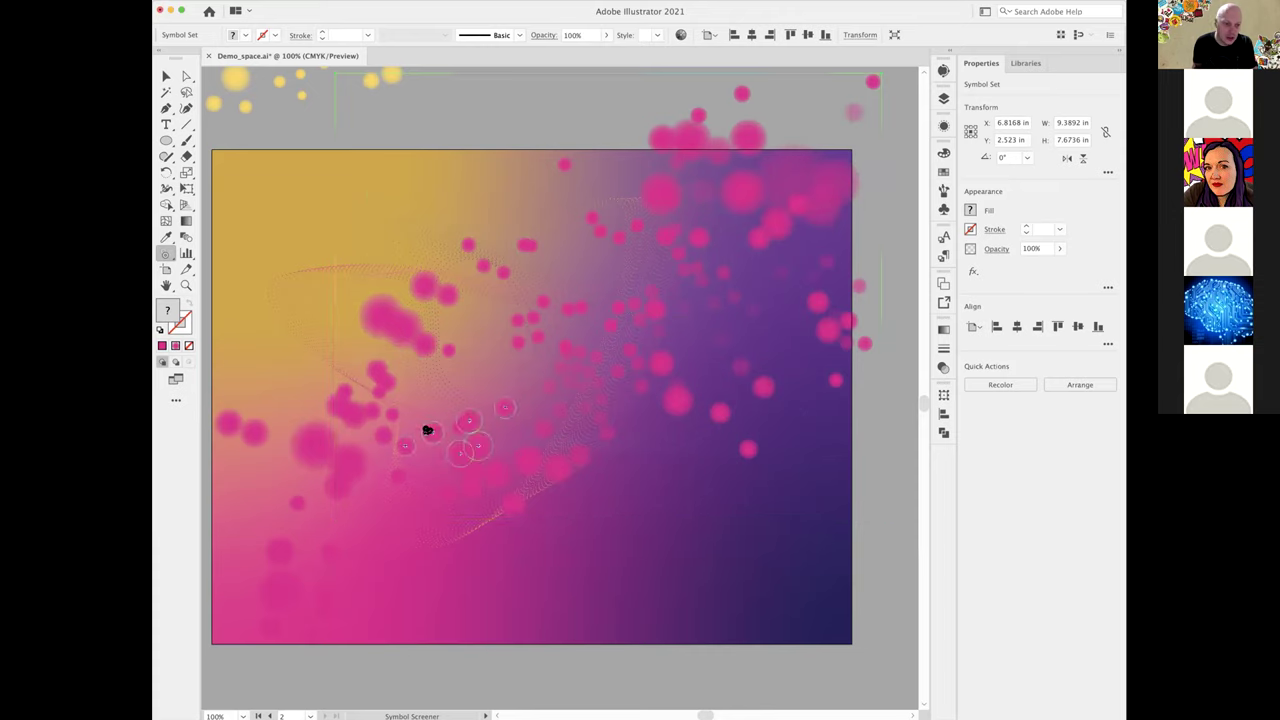
{"action": "left_click", "coordinate": [400, 320]}
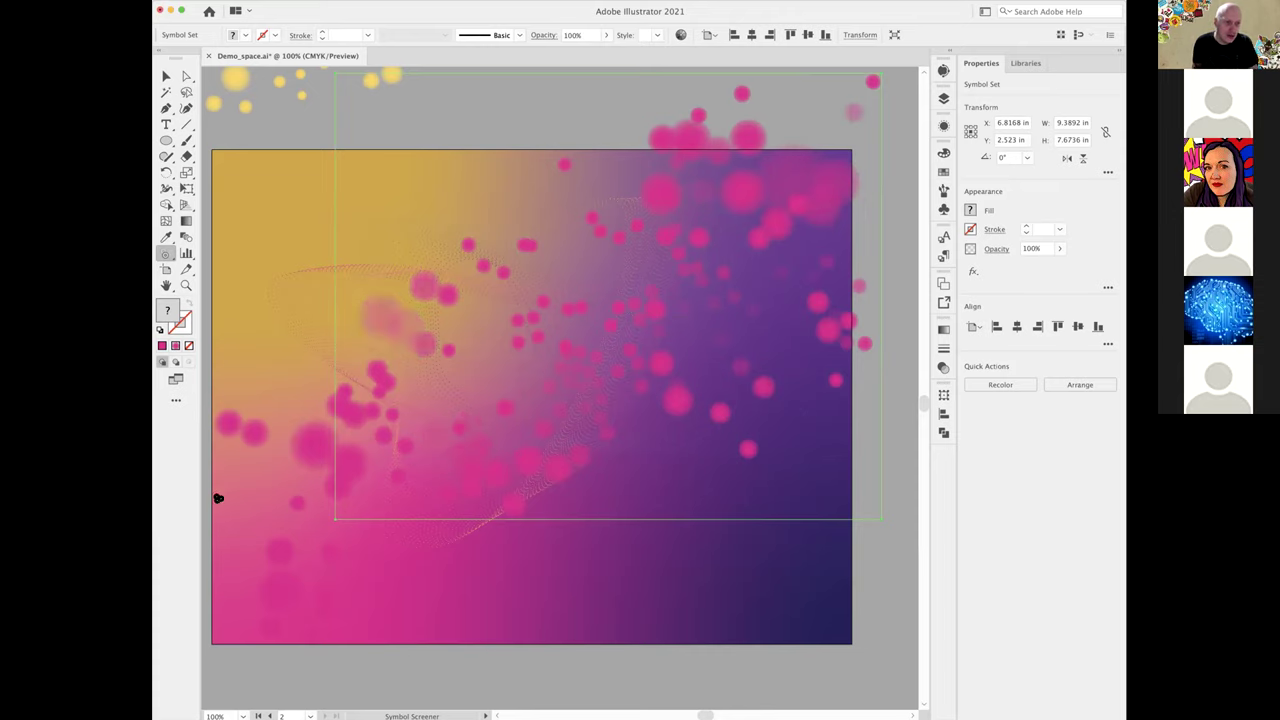
- Select the first, artboard-wide Pink Orb set by its orbs near the artboard's left edge
{"action": "left_click", "coordinate": [166, 76]}
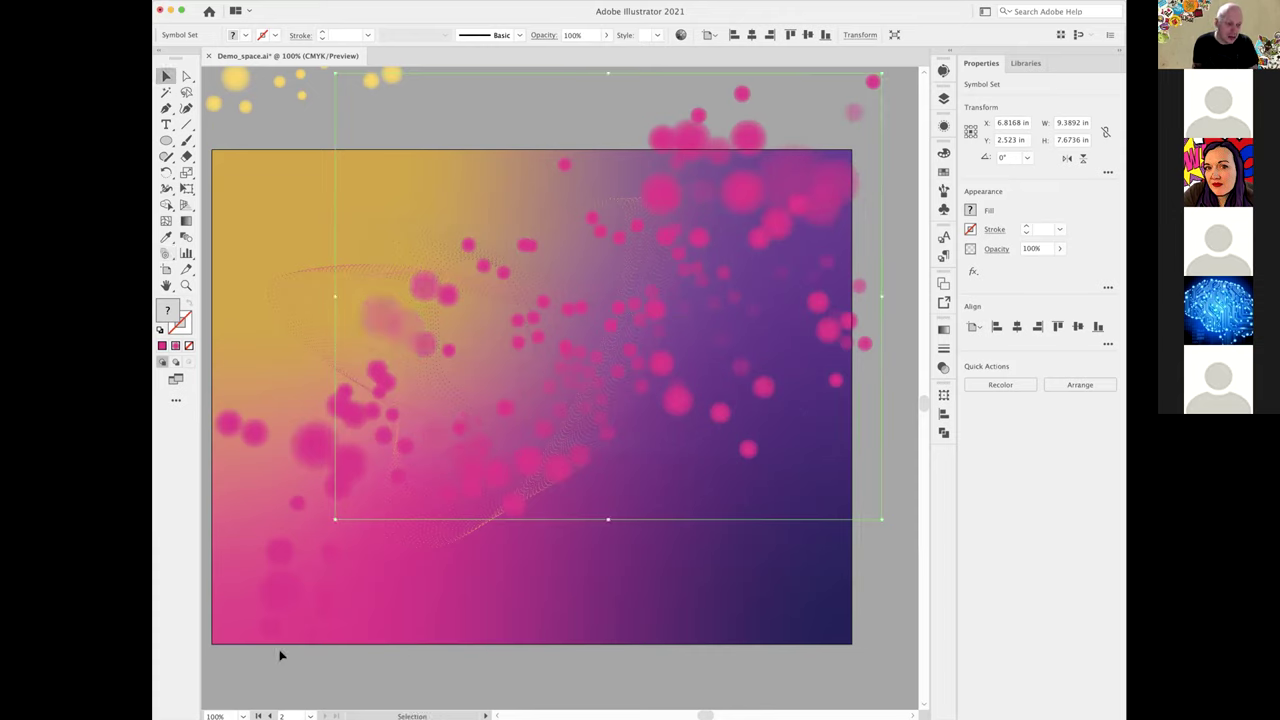
{"action": "left_click", "coordinate": [230, 427]}
{"action": "key", "text": "space"}
{"action": "left_click_drag", "start_coordinate": [258, 442], "coordinate": [260, 441]}
{"action": "left_click", "coordinate": [167, 254]}
{"action": "mouse_move", "coordinate": [336, 432]}
{"action": "left_mouse_down"}
{"action": "mouse_move", "coordinate": [303, 429]}
{"action": "mouse_move", "coordinate": [322, 515]}
{"action": "left_mouse_up"}
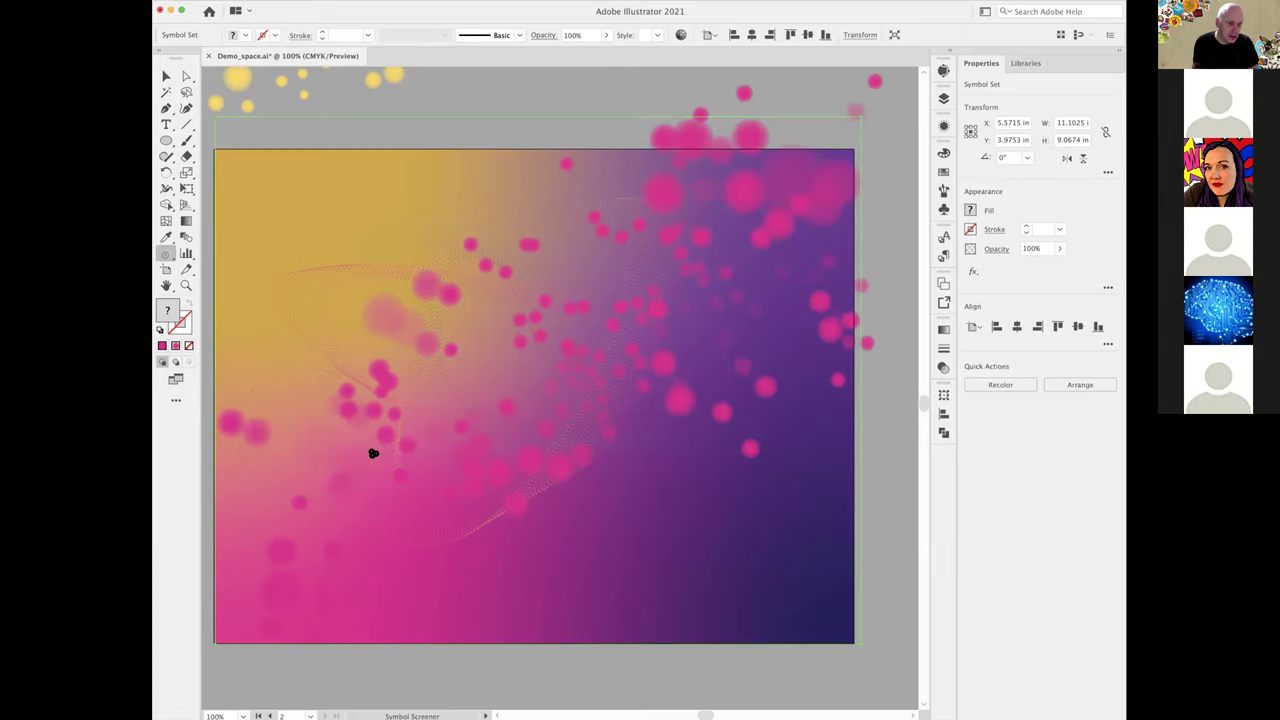
{"action": "key", "text": "super+z"}
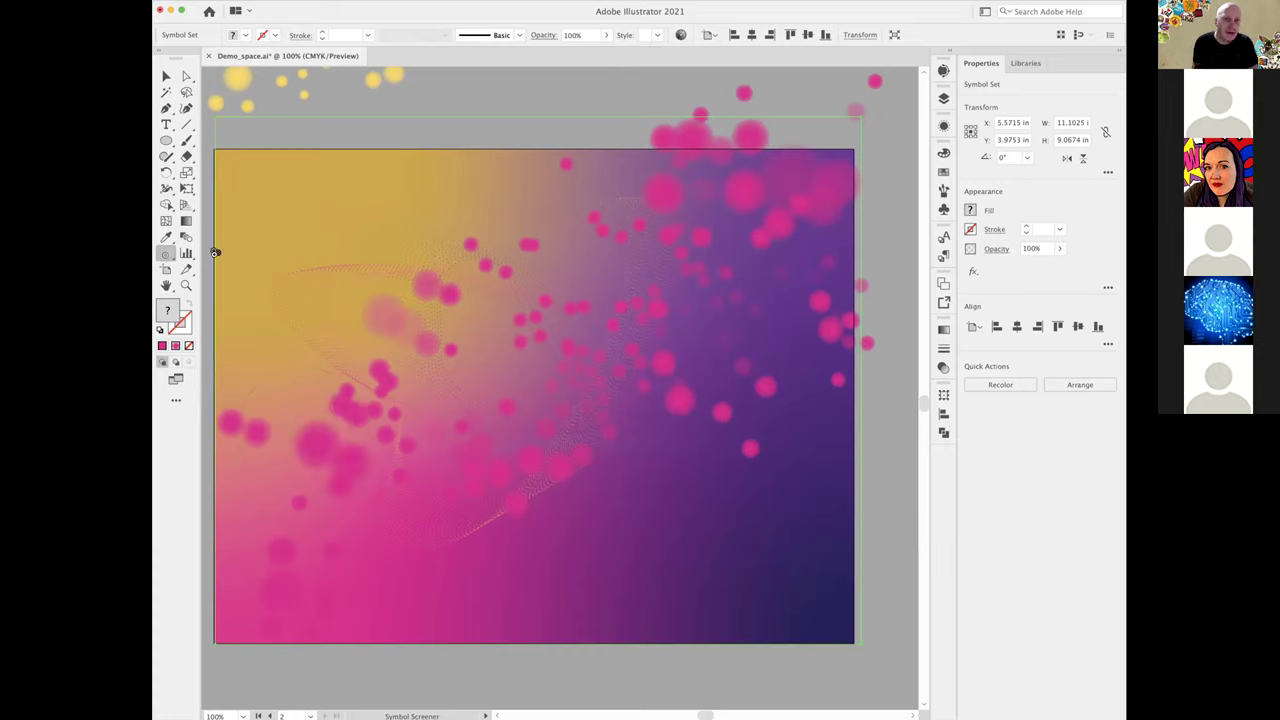
- Lower the symbolism tools' intensity to 2 for the Symbol Screener
{"action": "double_click", "coordinate": [167, 255]}
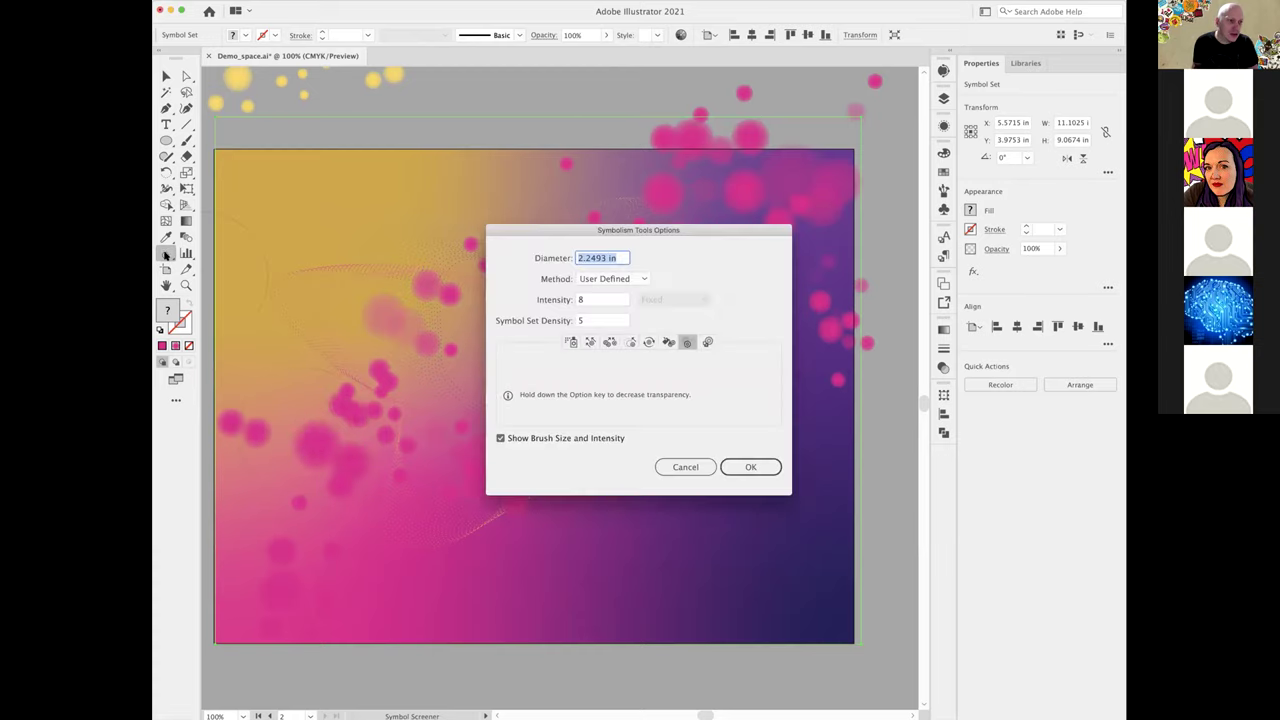
{"action": "left_click_drag", "start_coordinate": [630, 232], "coordinate": [710, 228]}
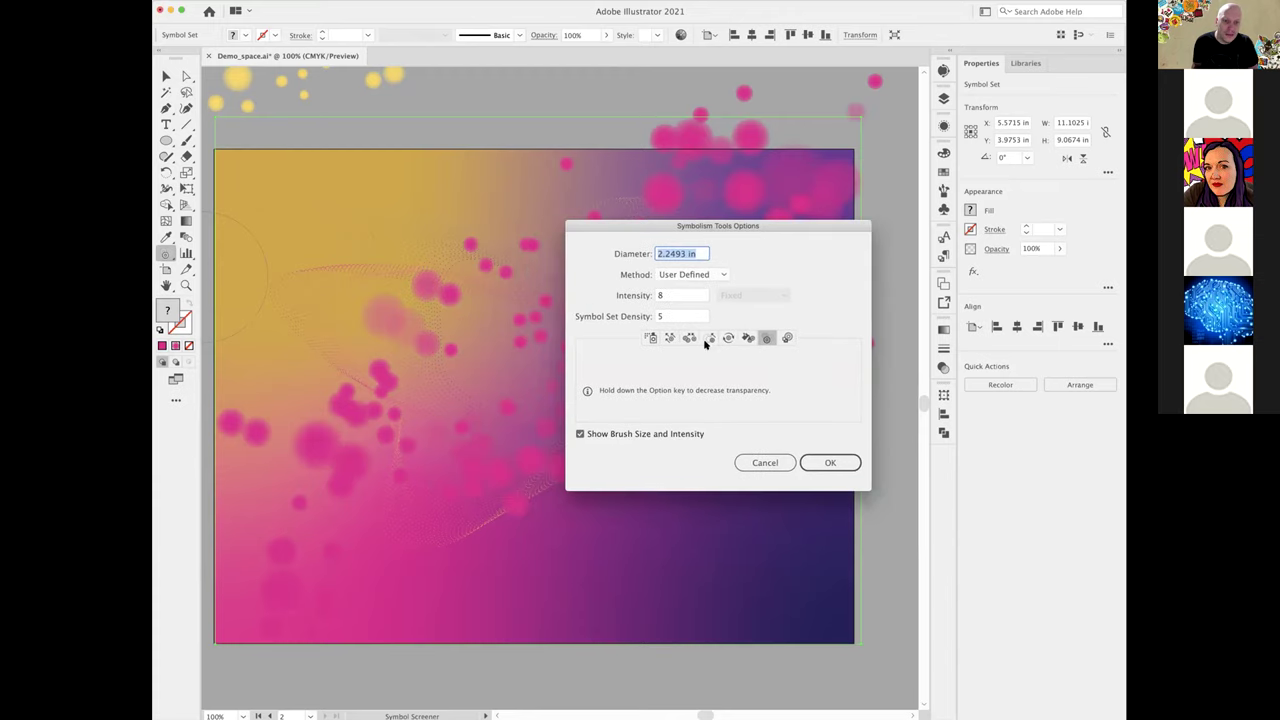
{"action": "left_click", "coordinate": [678, 294]}
{"action": "key", "text": "BackSpace"}
{"action": "type", "text": "2"}
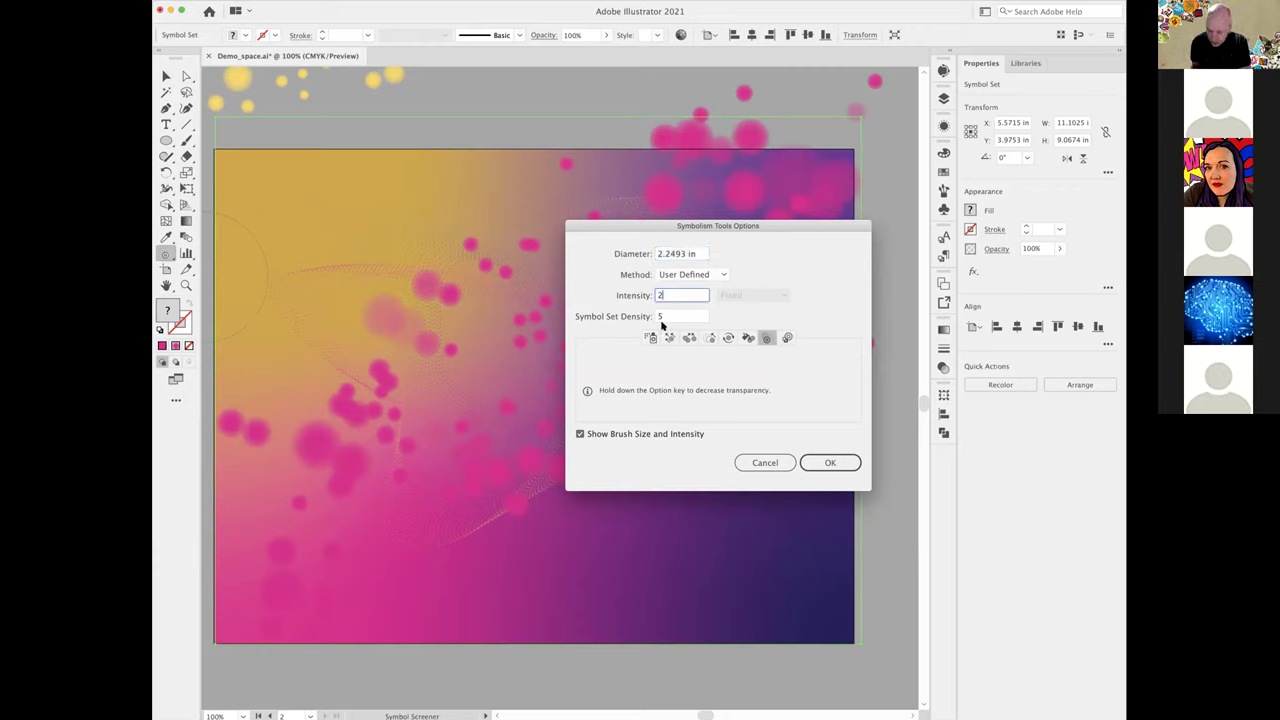
{"action": "key", "text": "Return"}
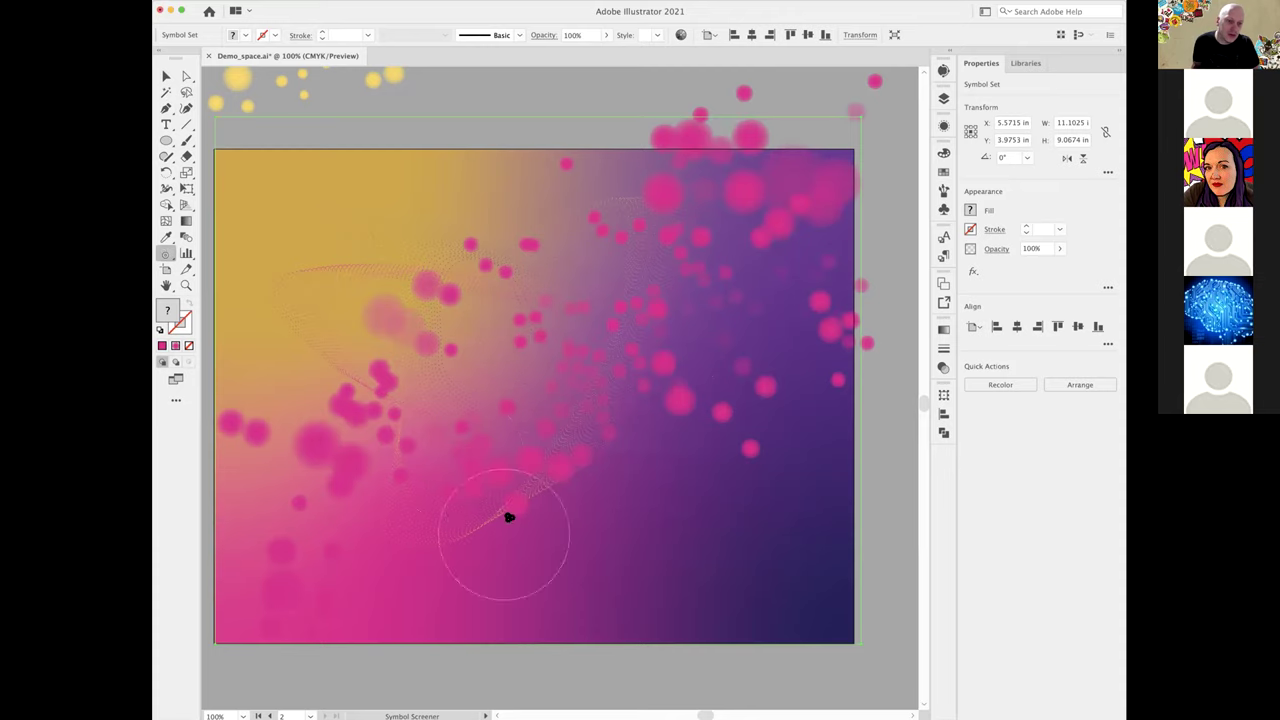
- Make orbs in the first Pink Orb set more transparent with the Symbol Screener at the artboard's left and lower left, and deselect the set
{"action": "left_click", "coordinate": [345, 420]}
{"action": "left_click", "coordinate": [372, 405]}
{"action": "mouse_move", "coordinate": [309, 572]}
{"action": "left_mouse_down"}
{"action": "mouse_move", "coordinate": [282, 546]}
{"action": "mouse_move", "coordinate": [229, 423]}
{"action": "left_mouse_up"}
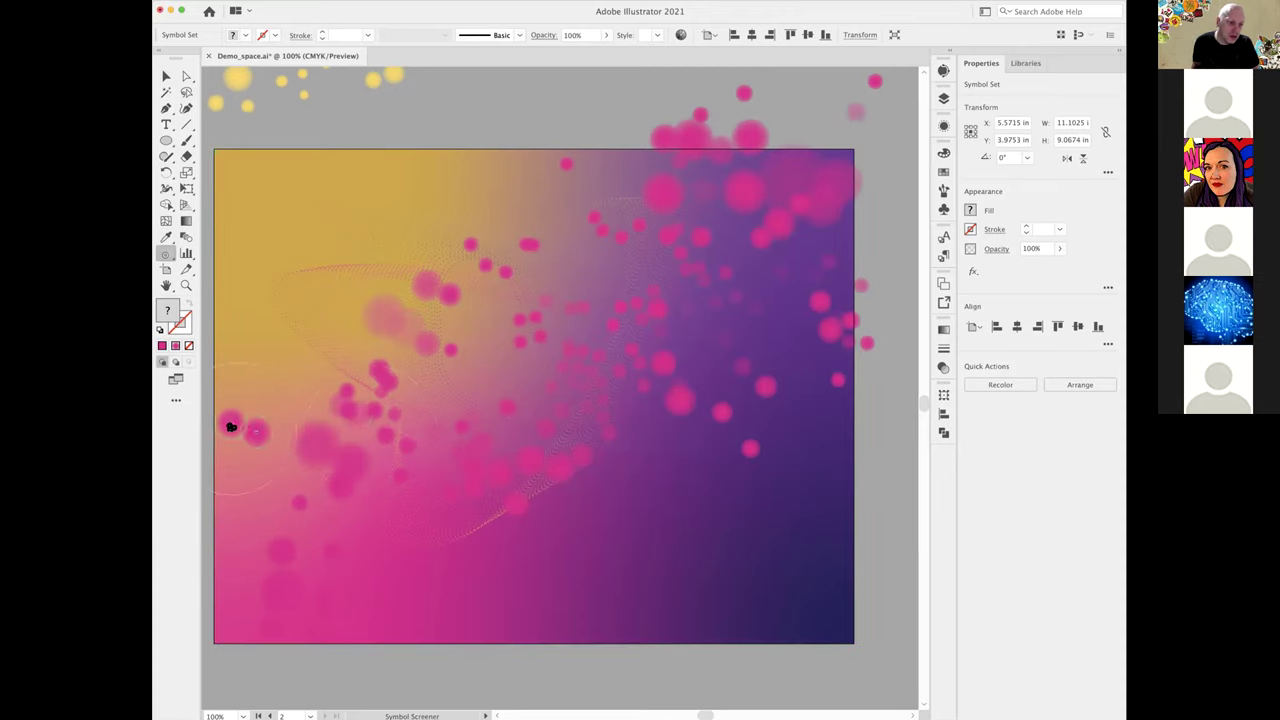
{"action": "left_click", "coordinate": [167, 78]}
{"action": "left_click", "coordinate": [873, 489]}
- Examine the orbs' transparency up close and the extents of both symbol sets on the artboard
{"action": "key", "text": "super+space"}
{"action": "left_click_drag", "start_coordinate": [310, 409], "coordinate": [558, 420]}
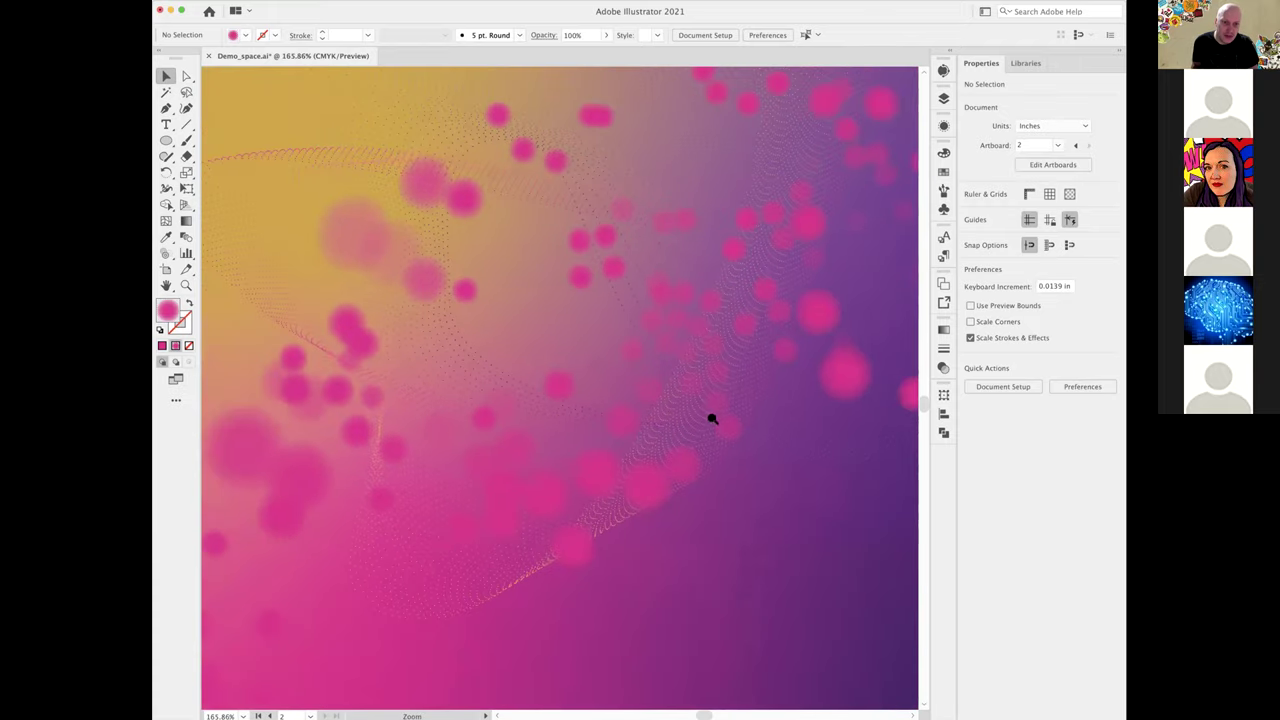
{"action": "left_click_drag", "start_coordinate": [703, 418], "coordinate": [681, 403]}
{"action": "key", "text": "super+a"}
{"action": "key", "text": "super+0"}
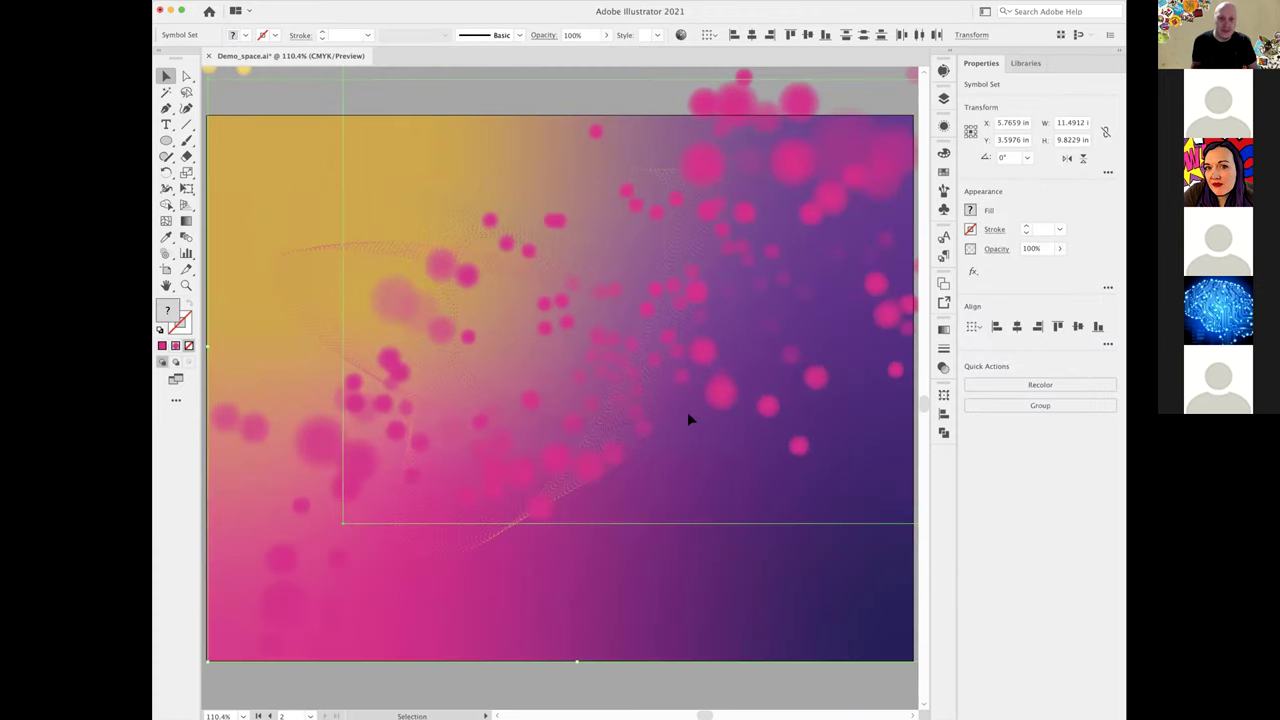
{"action": "key", "text": "super+1"}
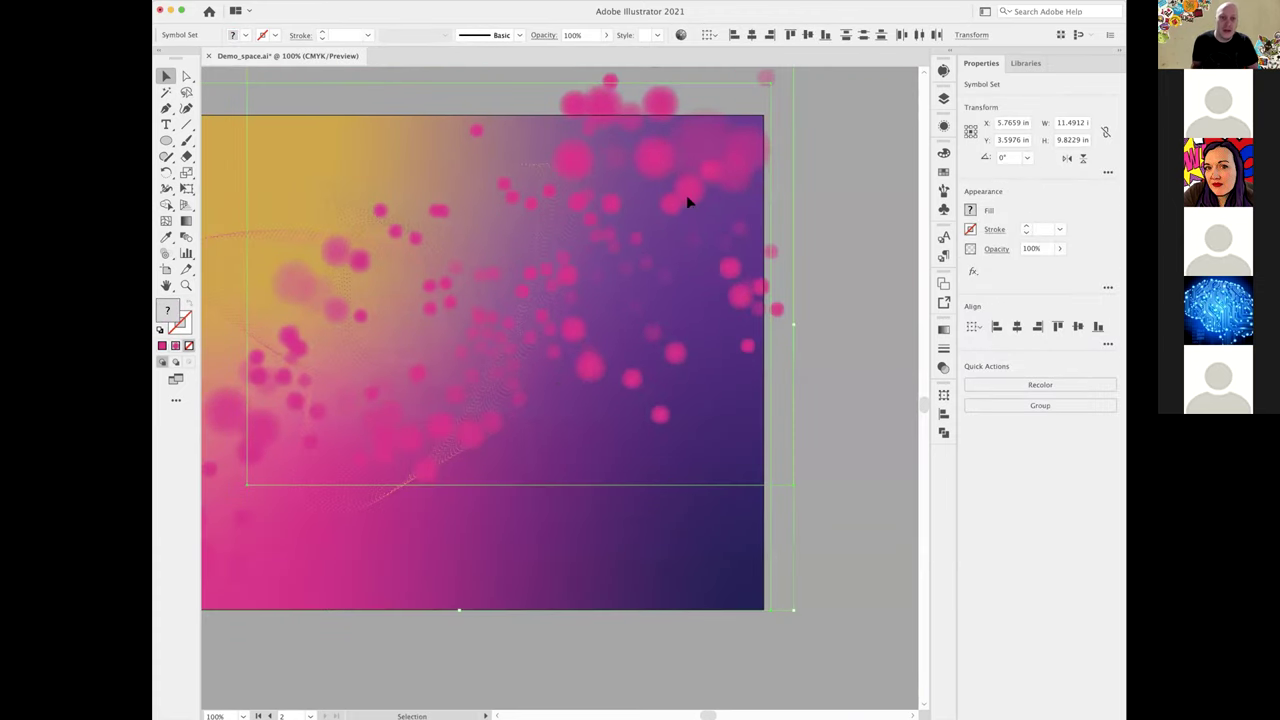
{"action": "left_click", "coordinate": [872, 384]}
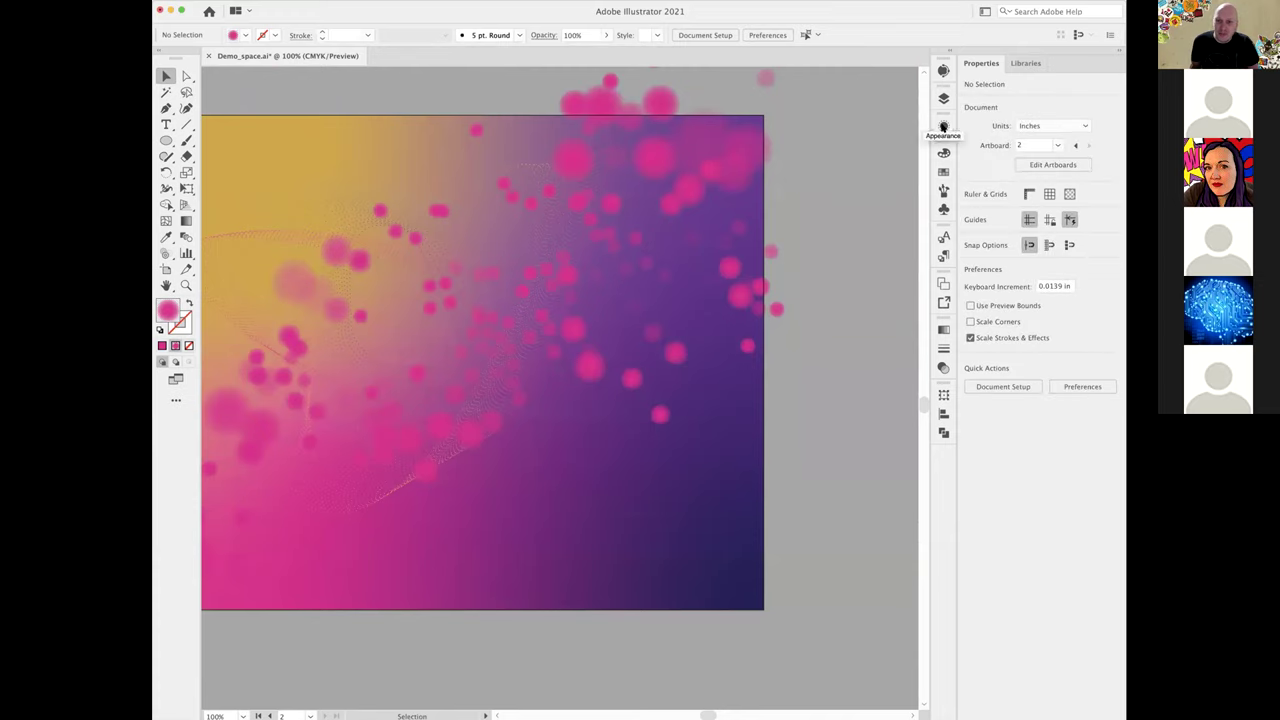
- Spray small yellow orb symbols into the second, denser Pink Orb set across the artboard's right, center, top and lower left
{"action": "left_click", "coordinate": [944, 210]}
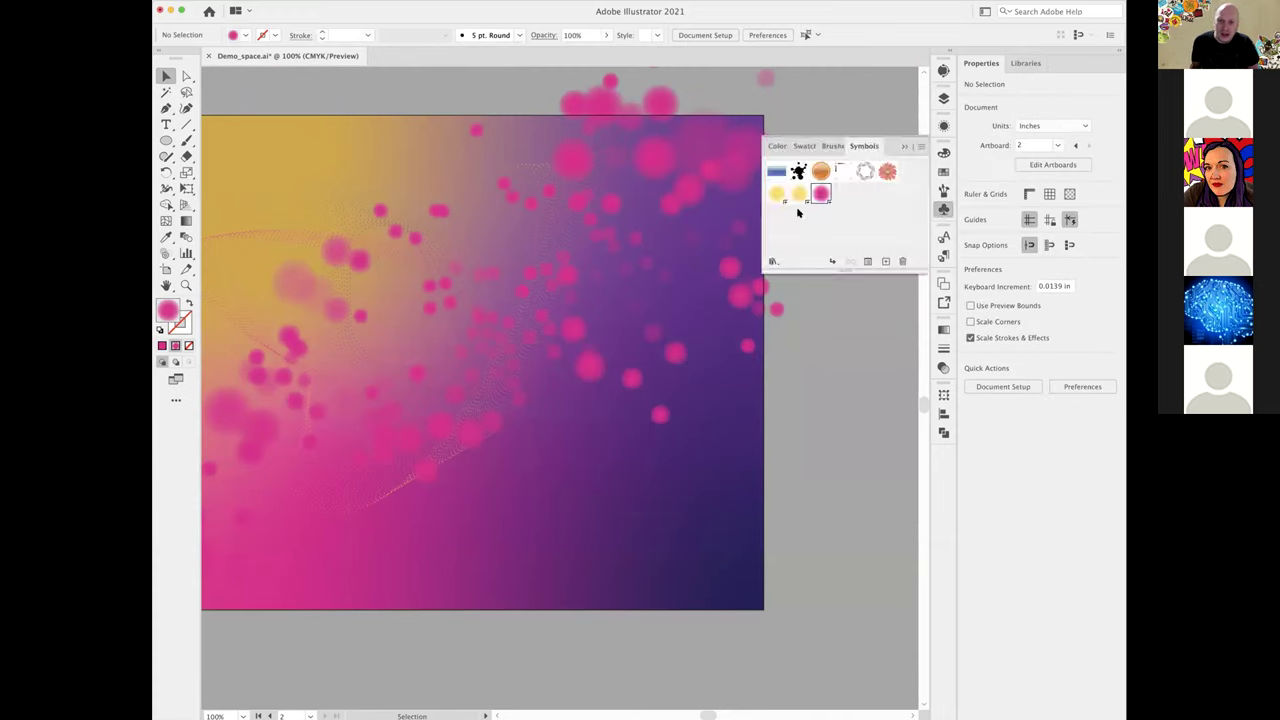
{"action": "left_click", "coordinate": [748, 310]}
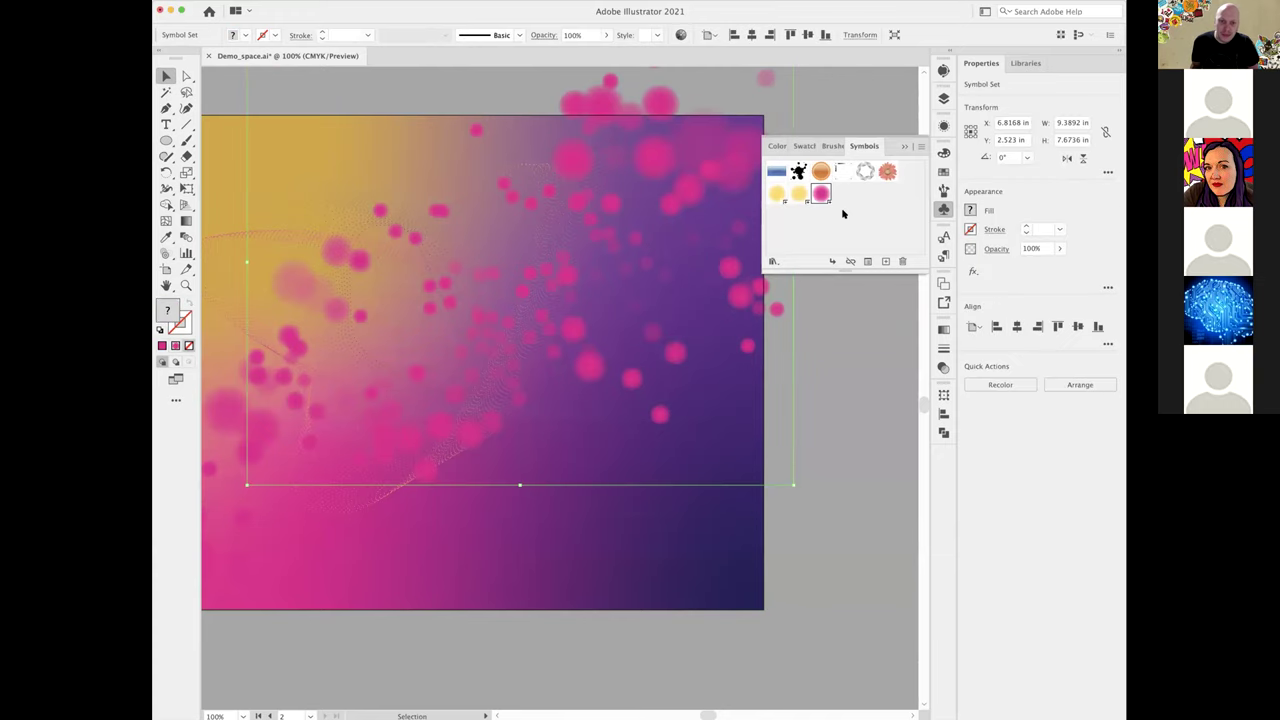
{"action": "left_click", "coordinate": [798, 195]}
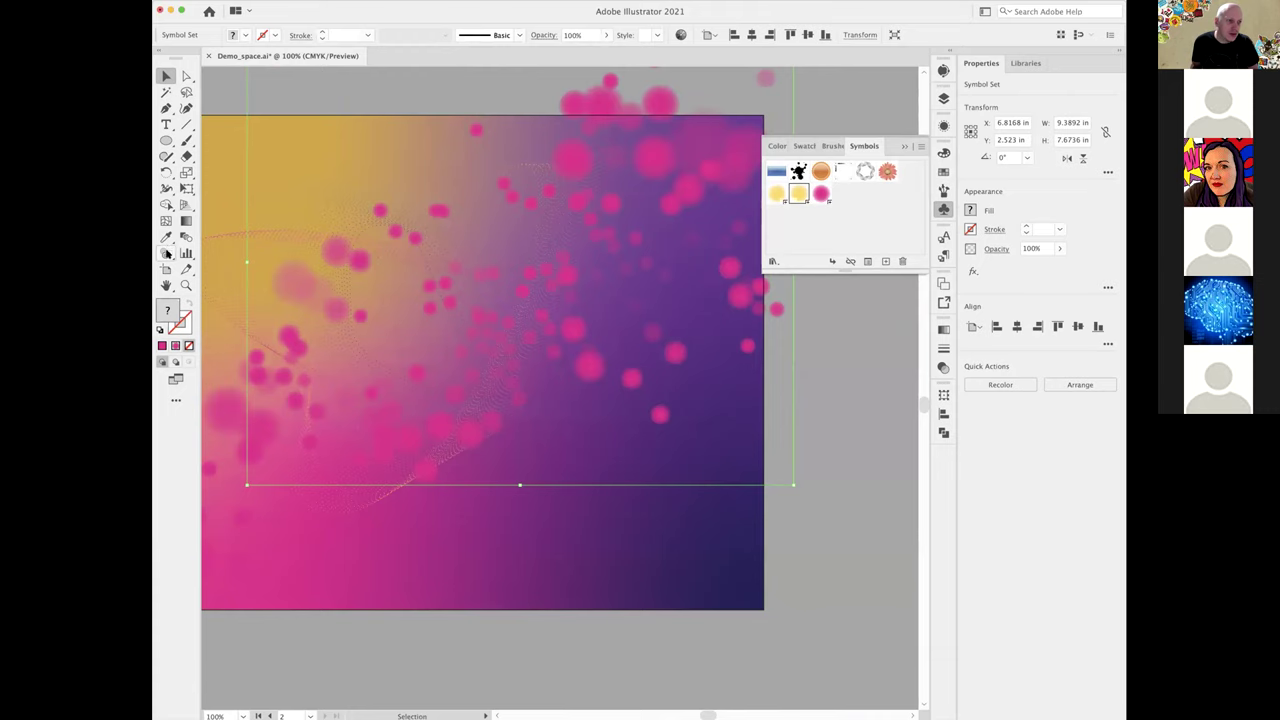
{"action": "left_click_drag", "start_coordinate": [167, 254], "coordinate": [211, 257]}
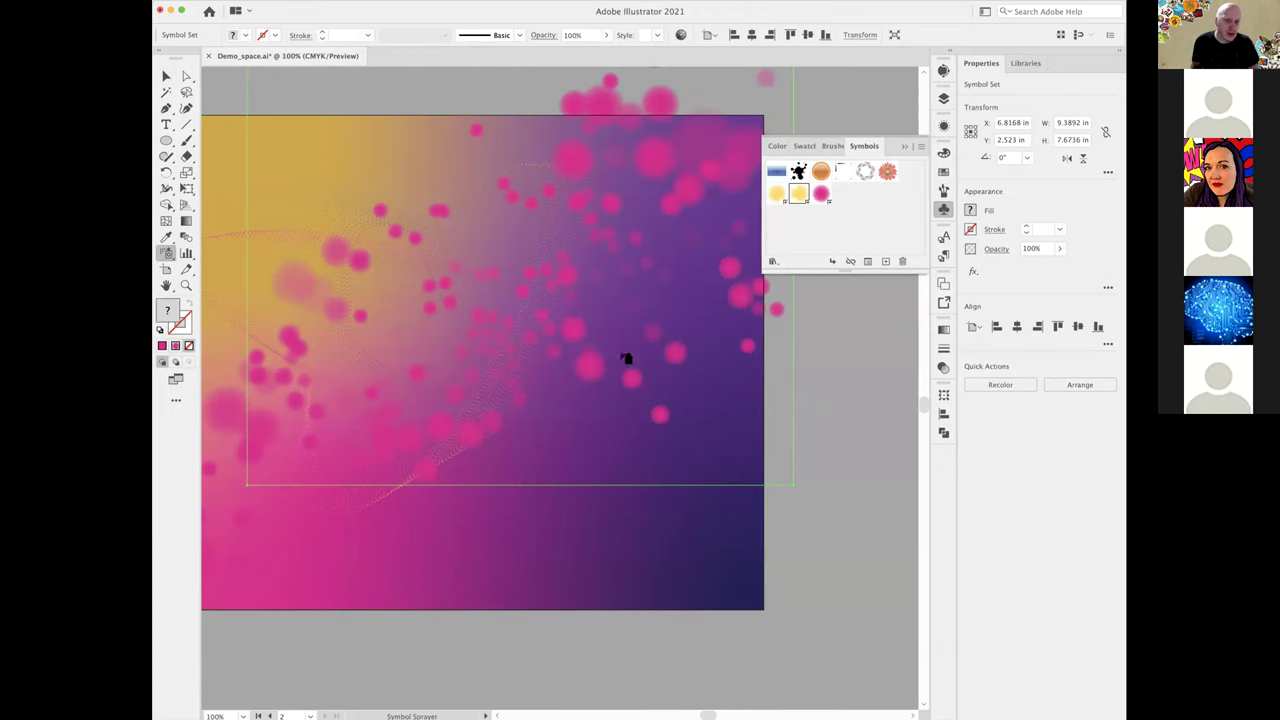
{"action": "left_click_drag", "start_coordinate": [554, 277], "coordinate": [690, 380]}
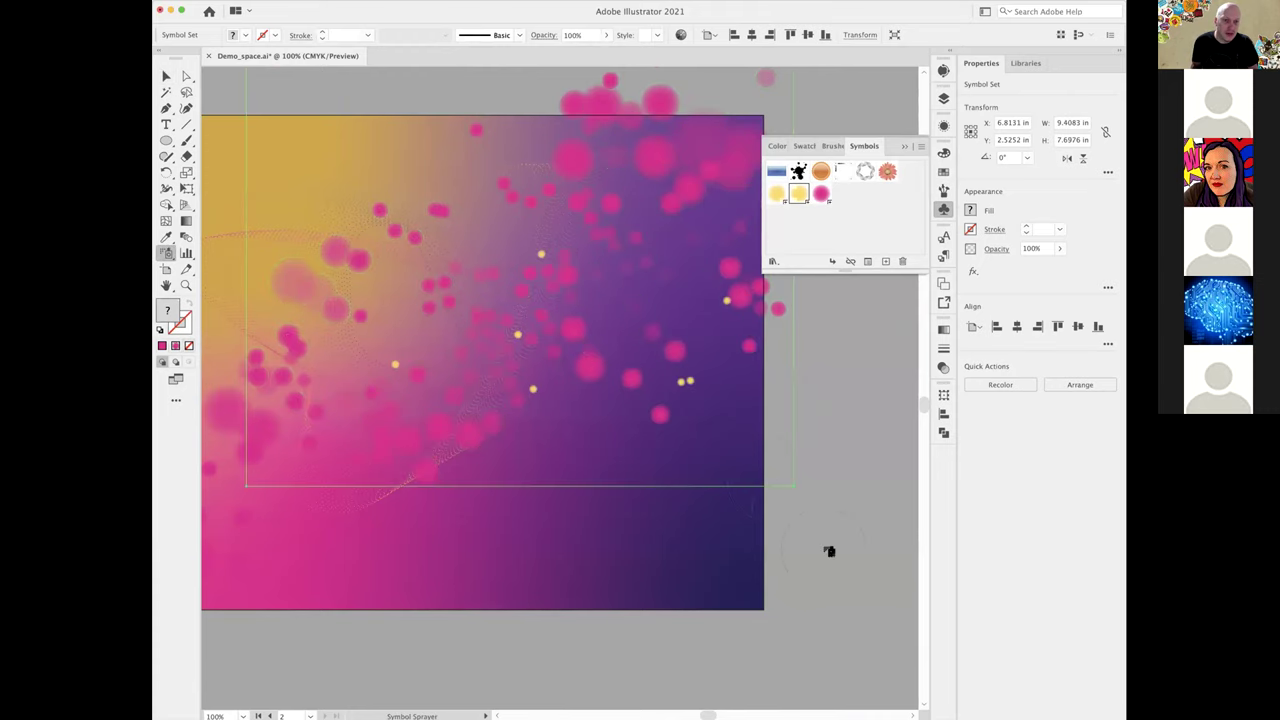
{"action": "mouse_move", "coordinate": [714, 331]}
{"action": "left_mouse_down"}
{"action": "mouse_move", "coordinate": [546, 360]}
{"action": "mouse_move", "coordinate": [437, 349]}
{"action": "mouse_move", "coordinate": [643, 286]}
{"action": "mouse_move", "coordinate": [694, 303]}
{"action": "mouse_move", "coordinate": [734, 449]}
{"action": "mouse_move", "coordinate": [648, 355]}
{"action": "left_mouse_up"}
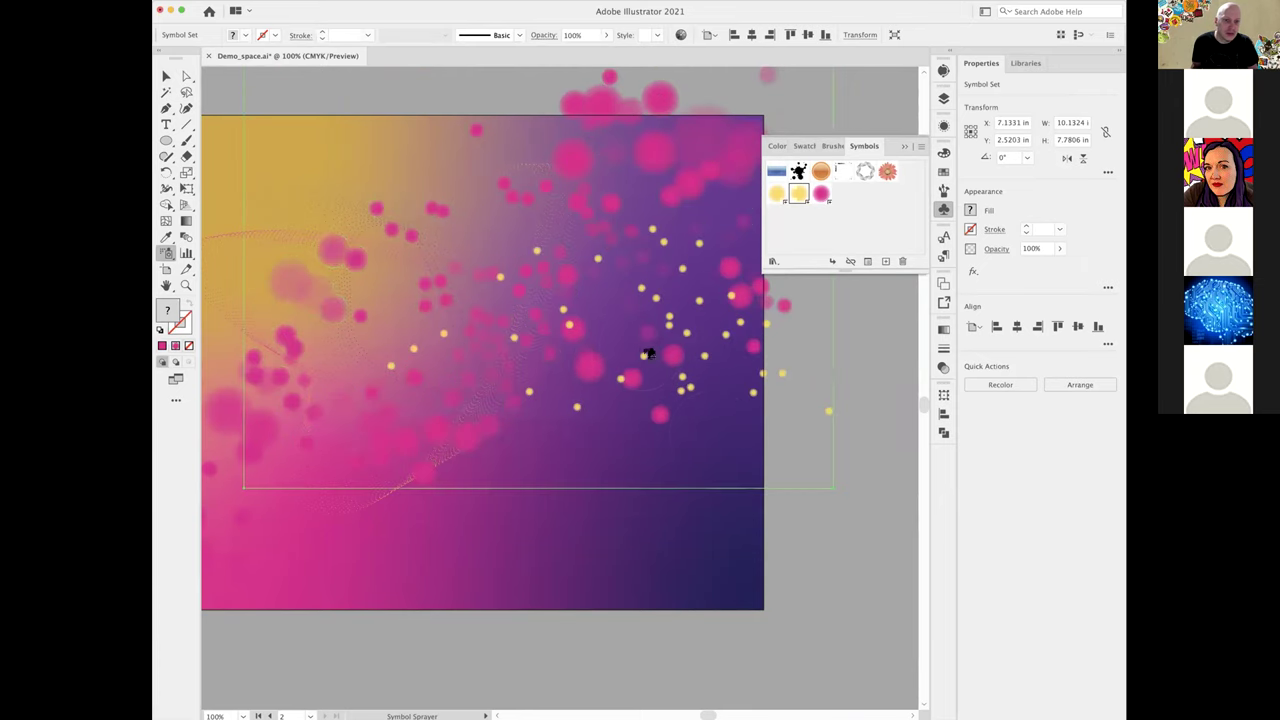
{"action": "mouse_move", "coordinate": [642, 283]}
{"action": "left_mouse_down"}
{"action": "mouse_move", "coordinate": [663, 237]}
{"action": "mouse_move", "coordinate": [634, 183]}
{"action": "mouse_move", "coordinate": [705, 110]}
{"action": "mouse_move", "coordinate": [550, 230]}
{"action": "mouse_move", "coordinate": [526, 331]}
{"action": "mouse_move", "coordinate": [470, 380]}
{"action": "left_mouse_up"}
{"action": "left_click_drag", "start_coordinate": [314, 423], "coordinate": [270, 452]}
{"action": "key", "text": "v"}
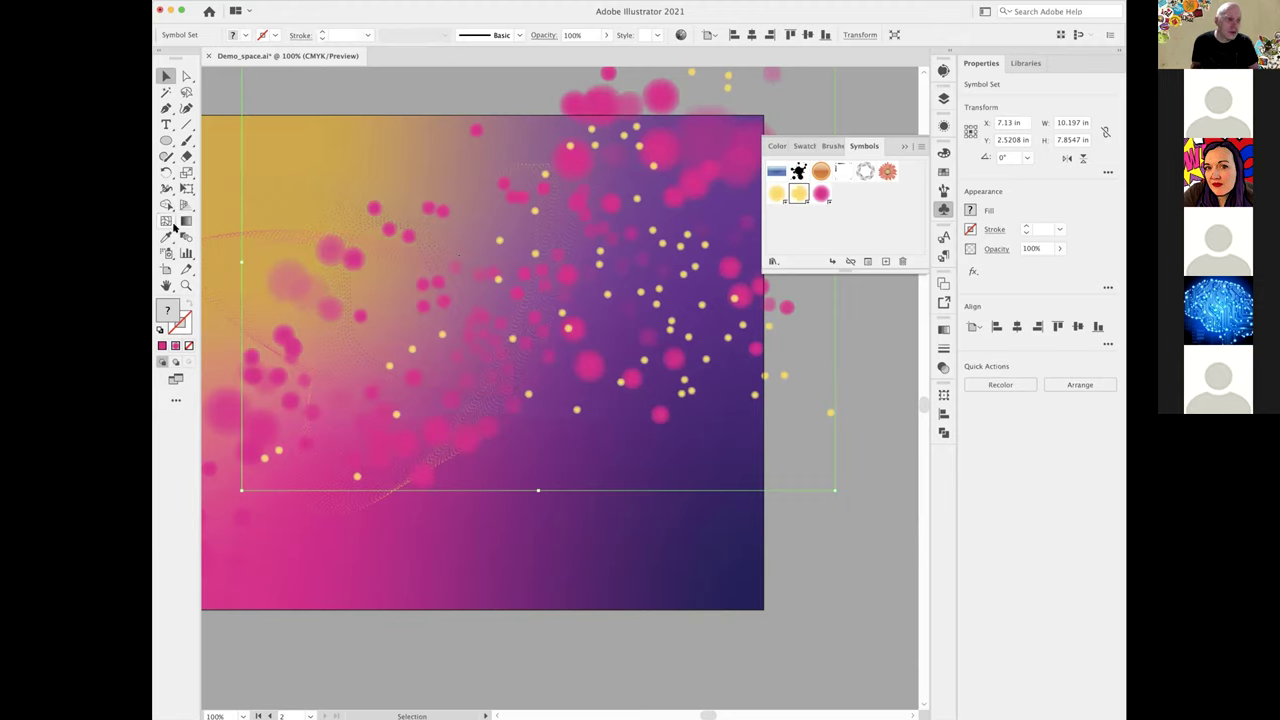
- Make some of the yellow orbs more transparent with the Symbol Screener at the artboard's right, center and top, and deselect the set
{"action": "left_click", "coordinate": [166, 253]}
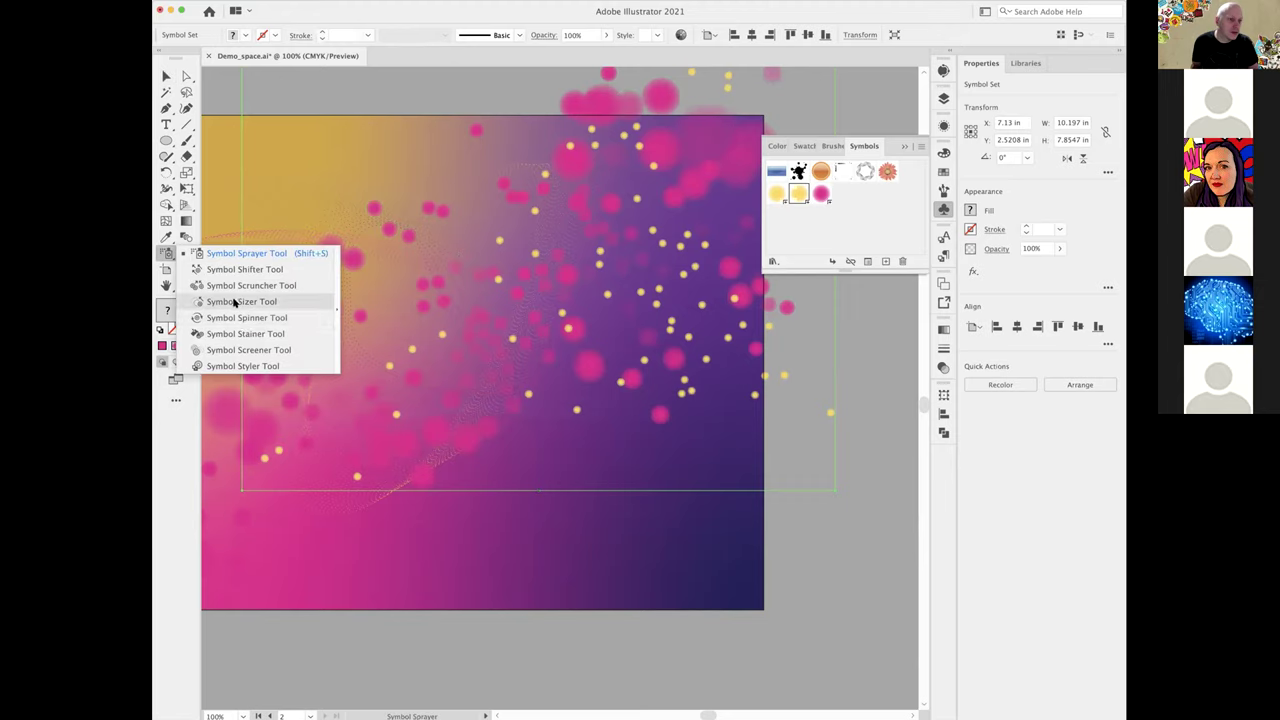
{"action": "left_click", "coordinate": [265, 349]}
{"action": "left_click_drag", "start_coordinate": [655, 309], "coordinate": [697, 289]}
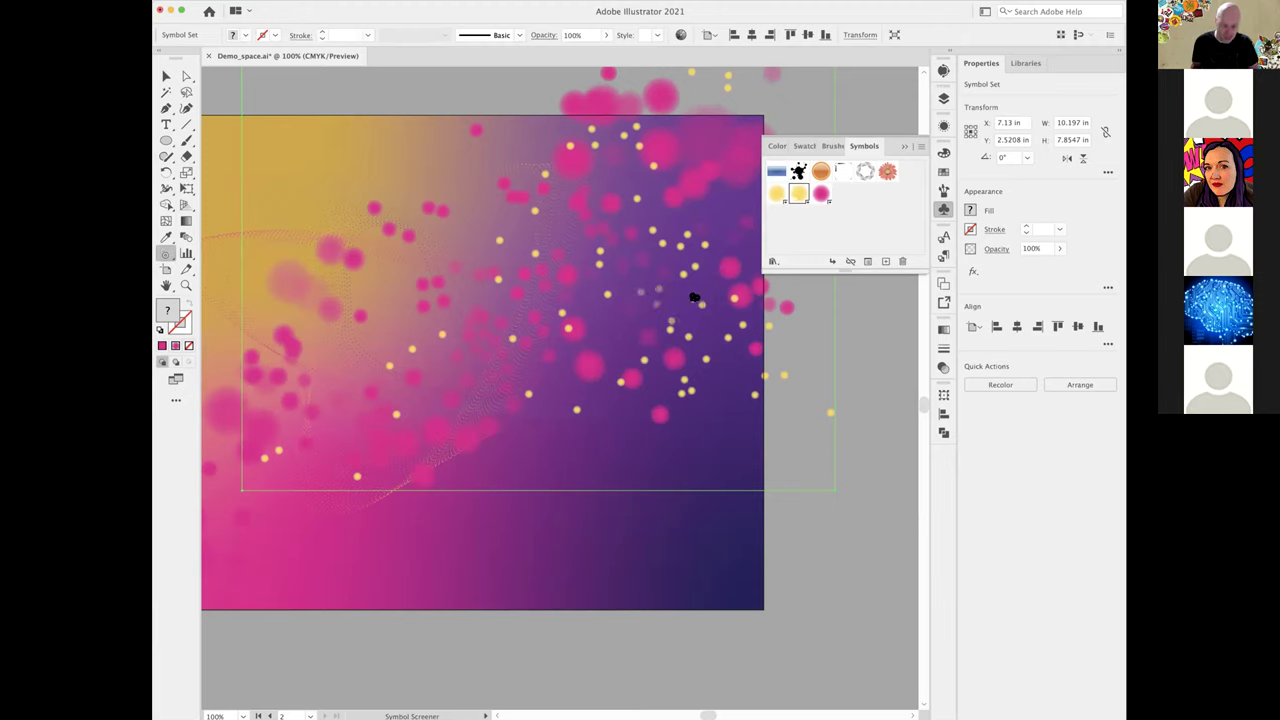
{"action": "mouse_move", "coordinate": [722, 351]}
{"action": "left_mouse_down"}
{"action": "mouse_move", "coordinate": [694, 423]}
{"action": "mouse_move", "coordinate": [512, 411]}
{"action": "mouse_move", "coordinate": [436, 354]}
{"action": "mouse_move", "coordinate": [406, 362]}
{"action": "mouse_move", "coordinate": [535, 249]}
{"action": "mouse_move", "coordinate": [550, 176]}
{"action": "mouse_move", "coordinate": [641, 136]}
{"action": "left_mouse_up"}
{"action": "key", "text": "v"}
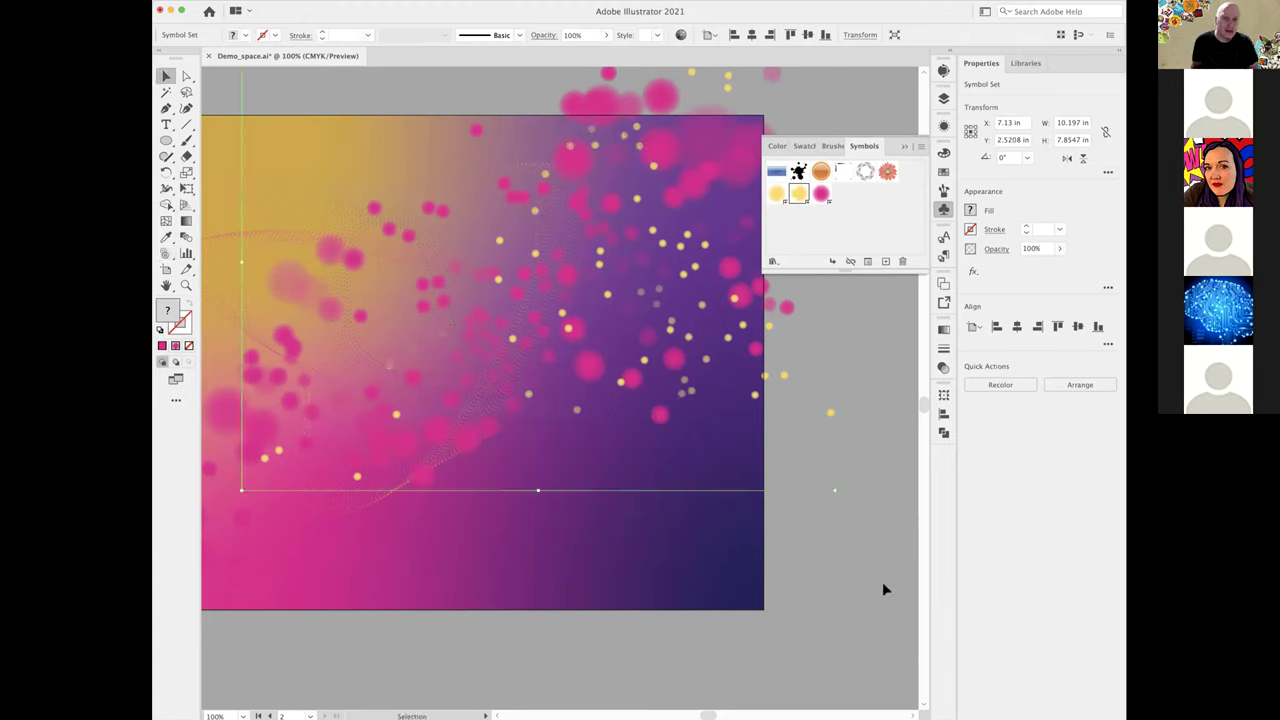
{"action": "left_click", "coordinate": [846, 561]}
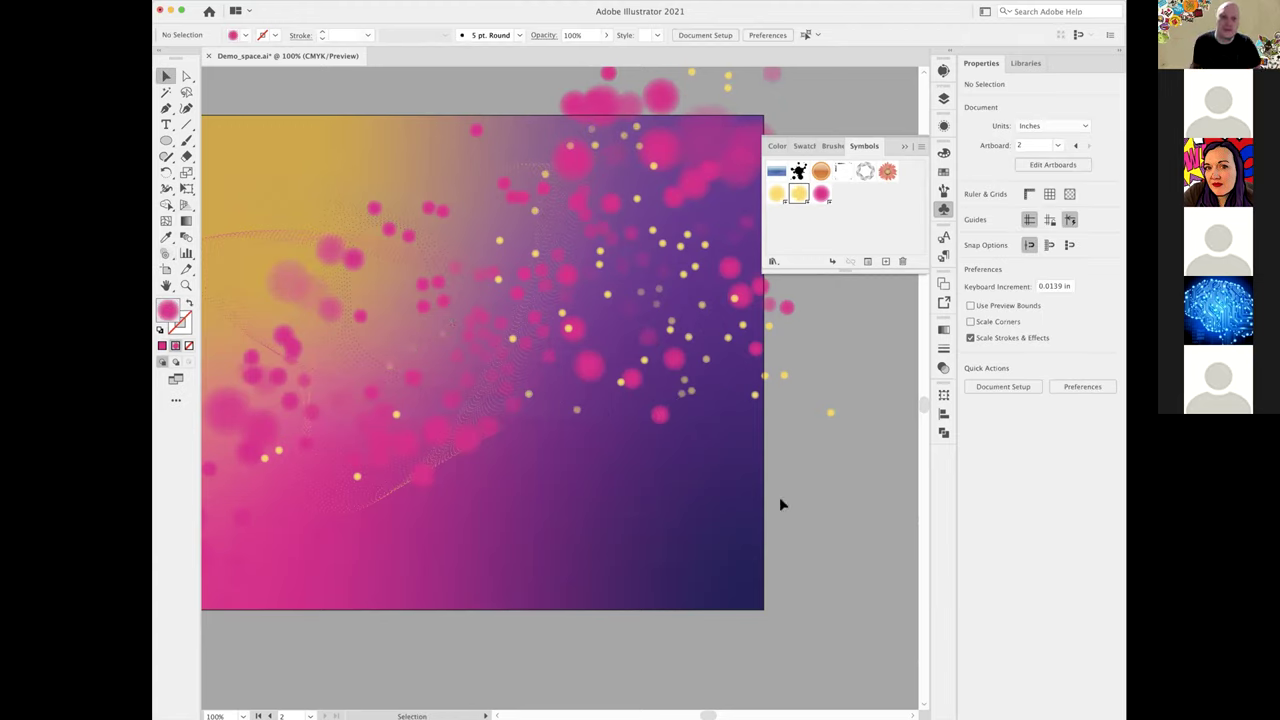
- Review the second artboard's artwork and the document's layers, and compare them with the original demo artwork above
{"action": "scroll", "coordinate": [660, 518], "scroll_direction": "left", "scroll_amount": 3}
{"action": "scroll", "coordinate": [660, 518], "scroll_direction": "up", "scroll_amount": 2}
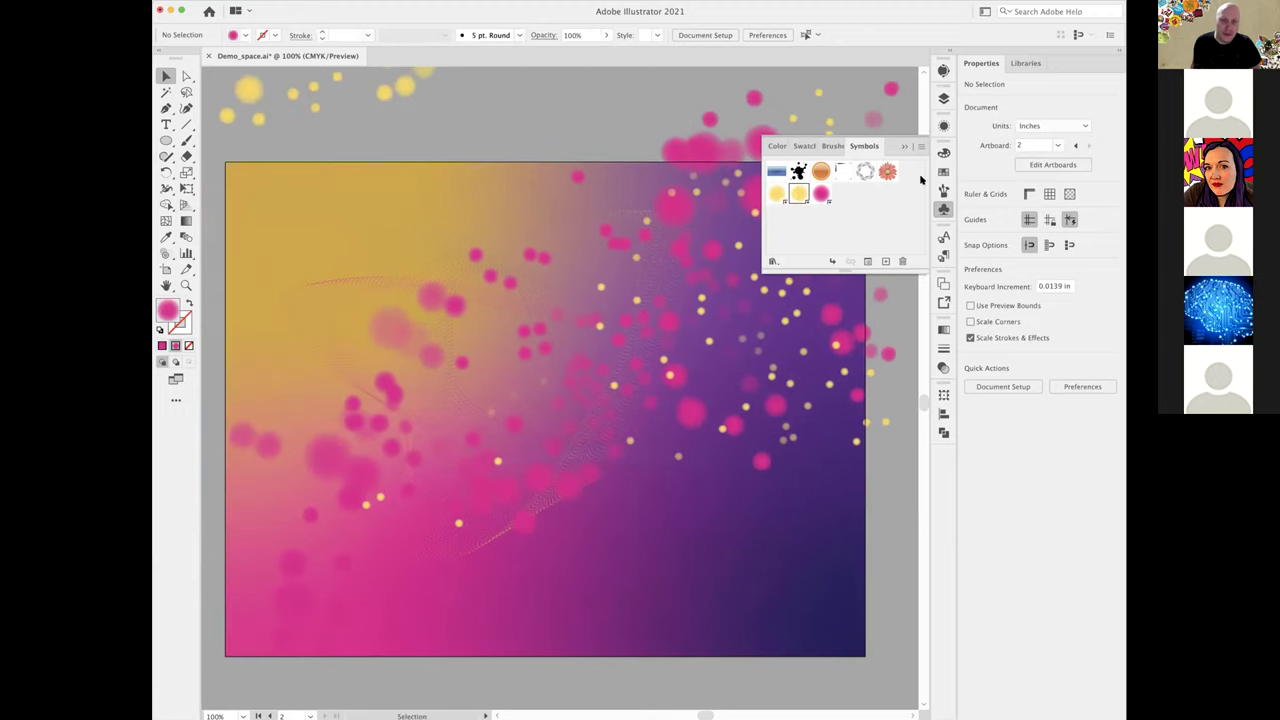
{"action": "left_click", "coordinate": [901, 148]}
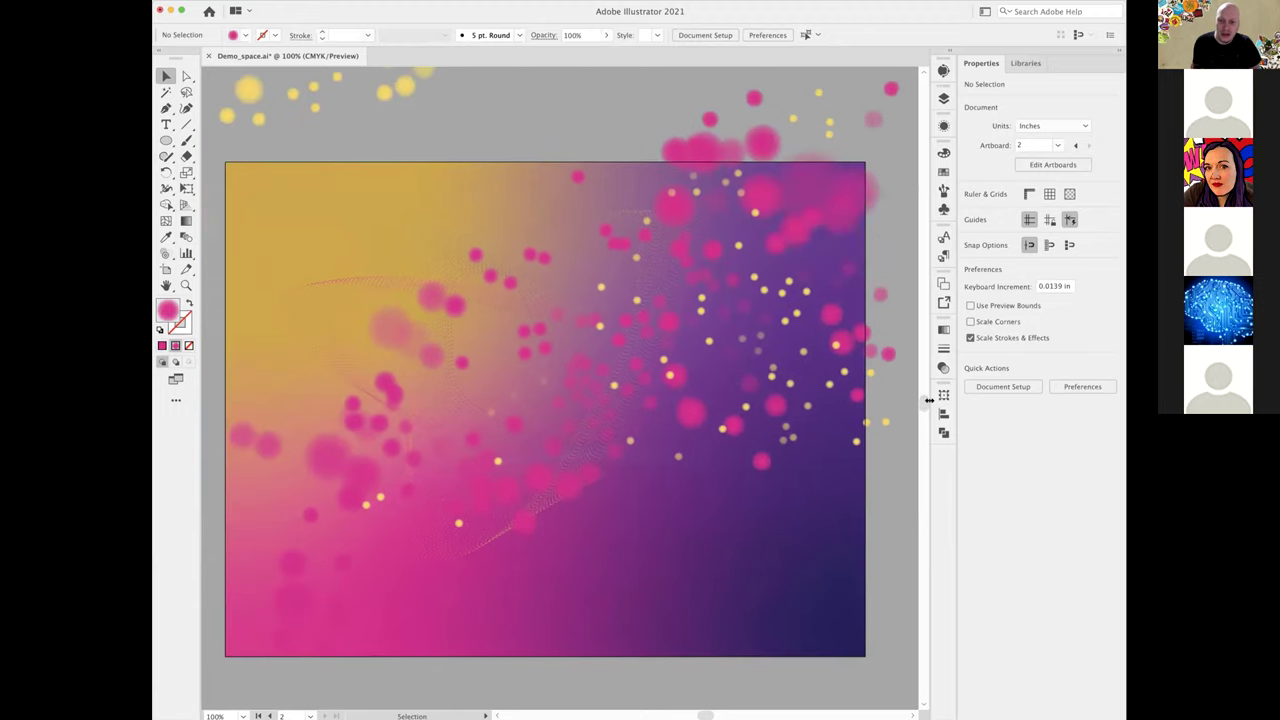
{"action": "left_click", "coordinate": [943, 98]}
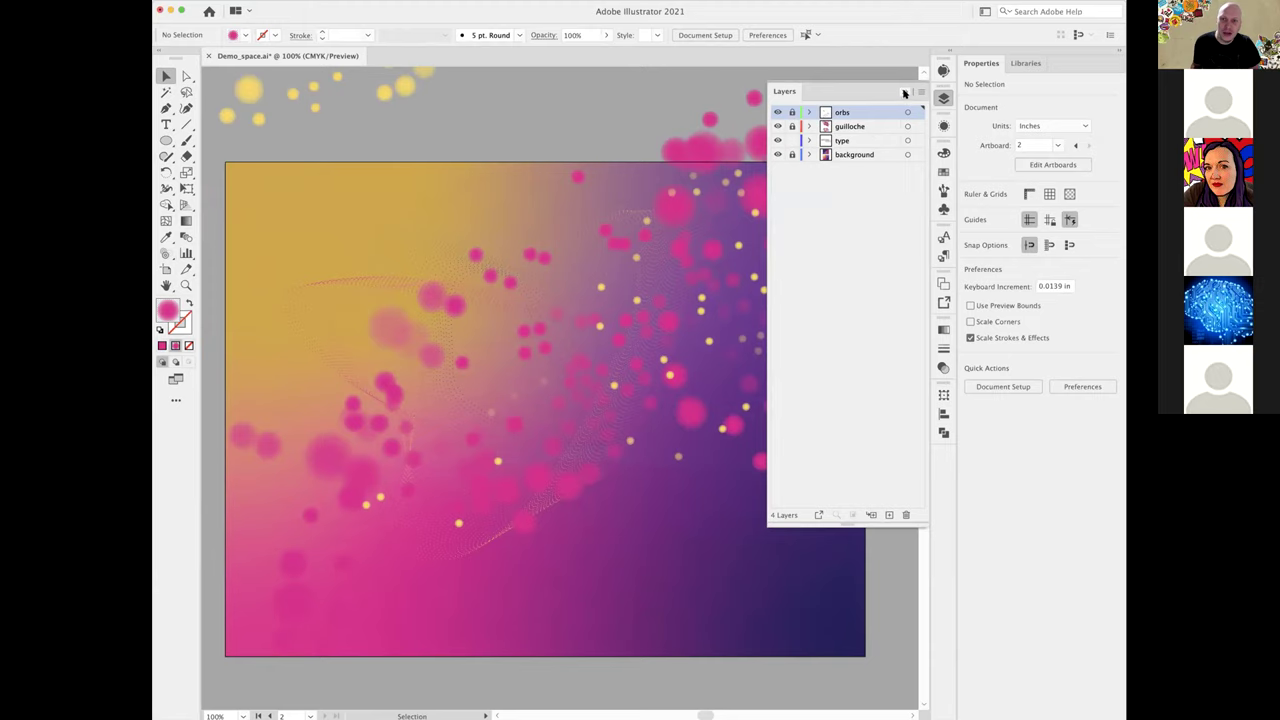
{"action": "left_click", "coordinate": [904, 92]}
{"action": "key", "text": "space"}
{"action": "scroll", "coordinate": [866, 360], "scroll_direction": "up", "scroll_amount": 4}
{"action": "scroll", "coordinate": [866, 361], "scroll_direction": "up", "scroll_amount": 8}
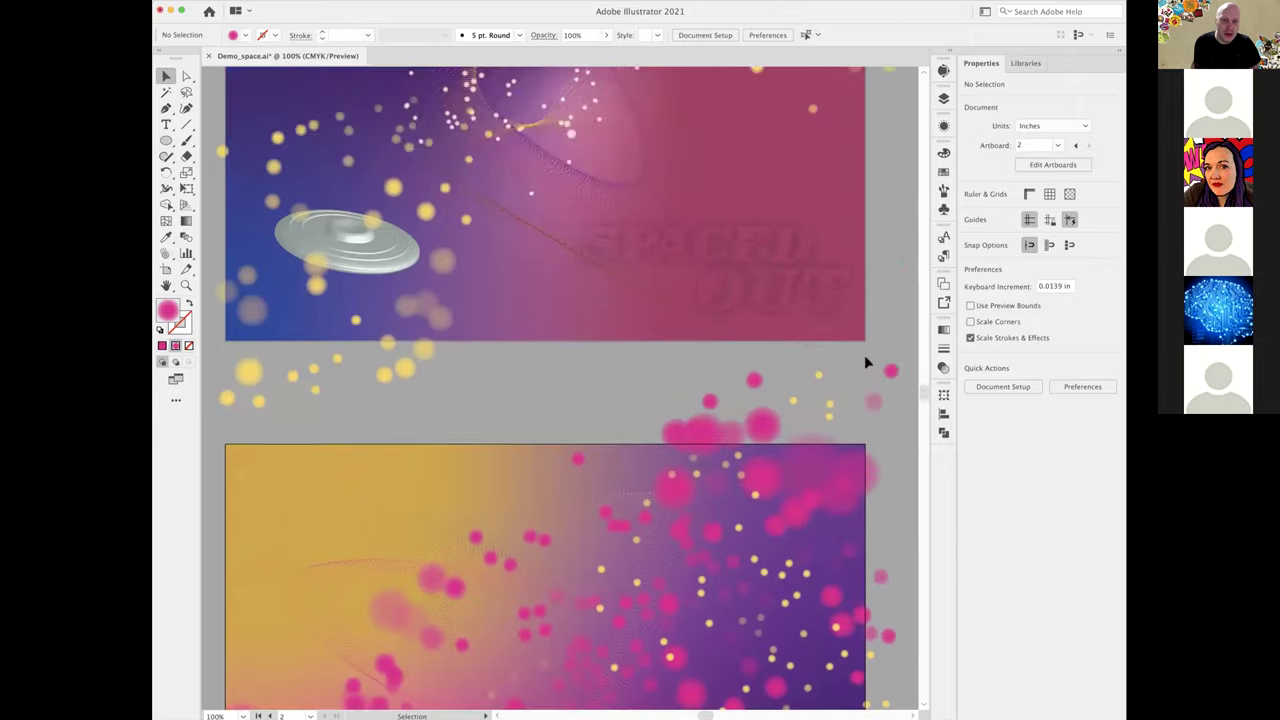
{"action": "scroll", "coordinate": [866, 362], "scroll_direction": "down", "scroll_amount": 14}
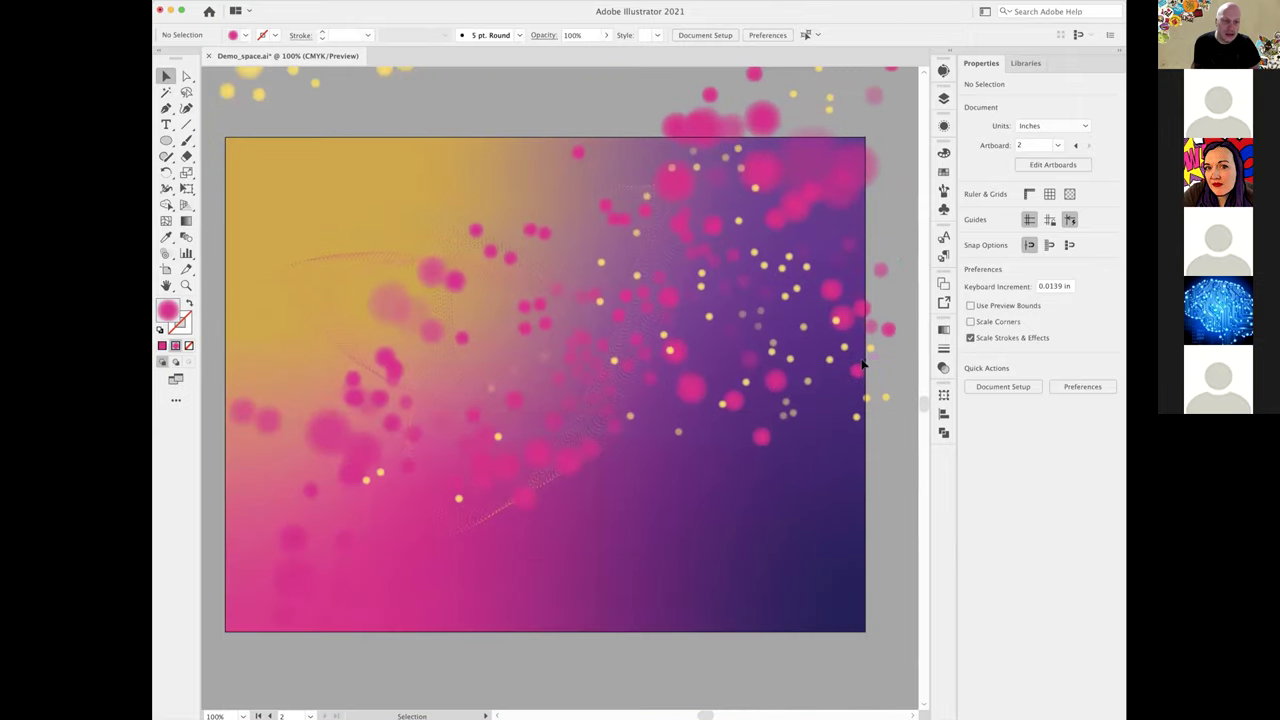
- Add the point text "Final Frontier" on the type layer across the lower part of the second artboard
{"action": "left_click", "coordinate": [166, 126]}
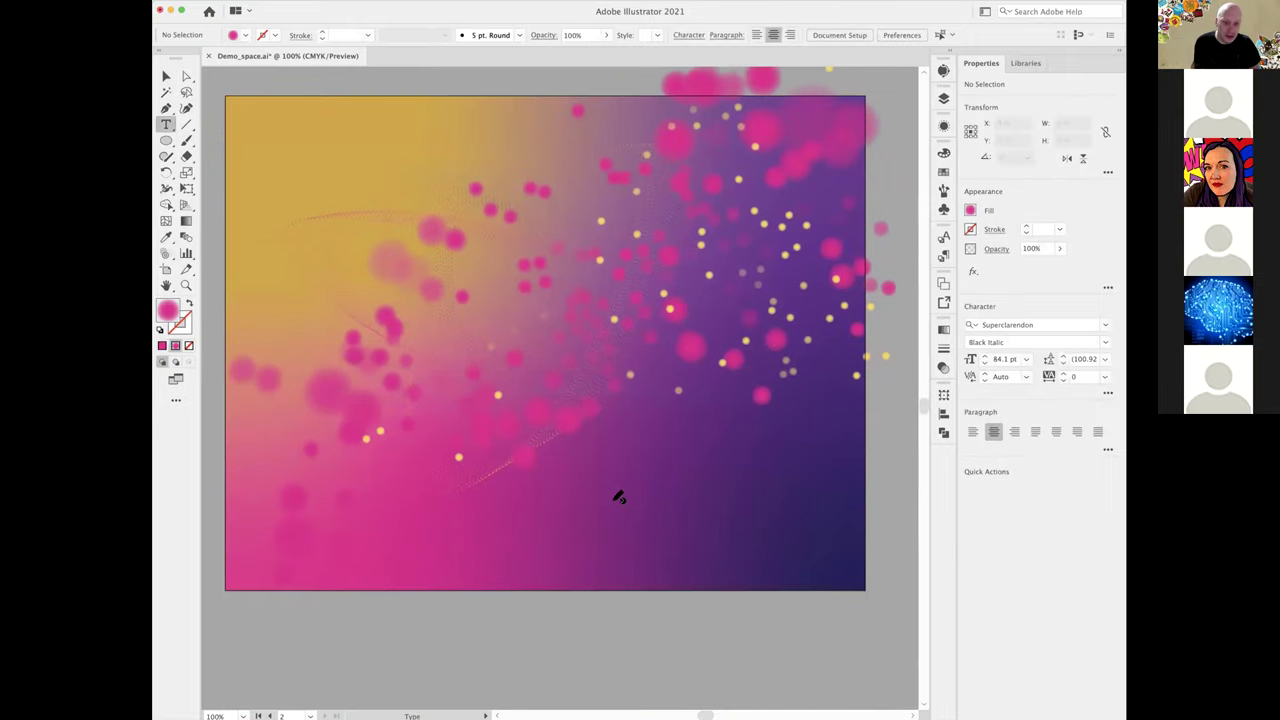
{"action": "left_click", "coordinate": [944, 98]}
{"action": "left_click", "coordinate": [847, 142]}
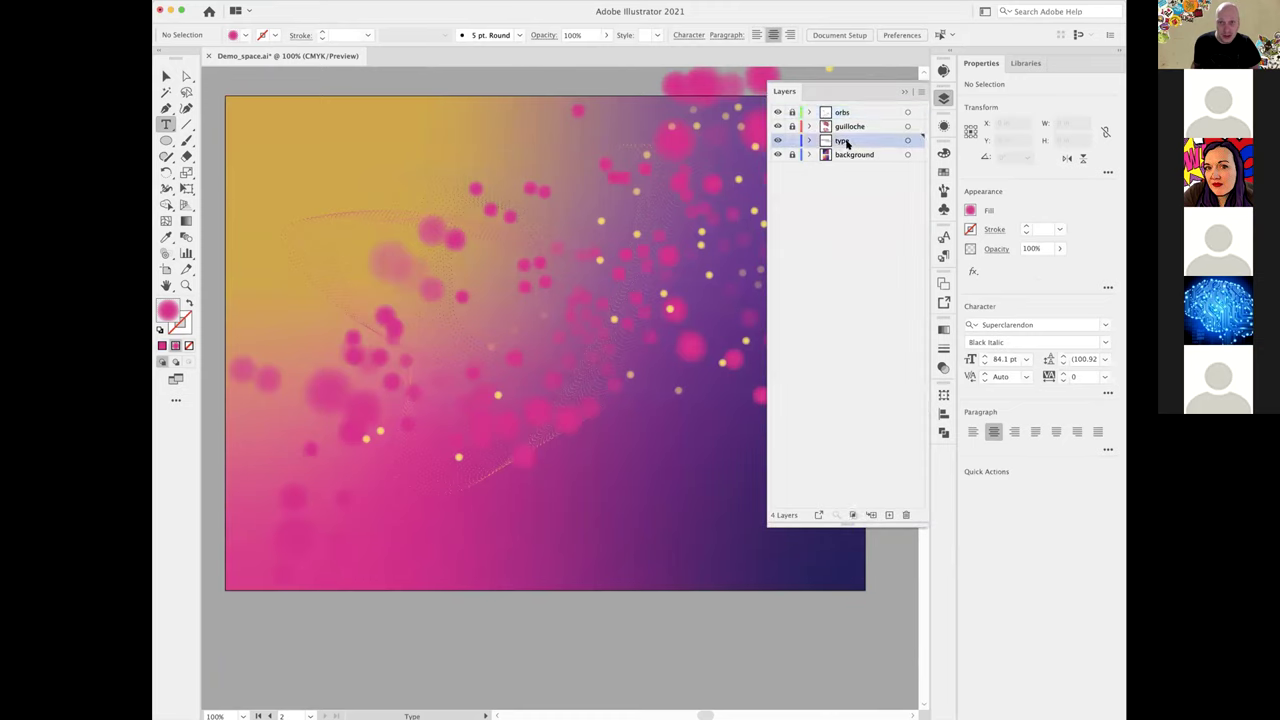
{"action": "left_click", "coordinate": [904, 93]}
{"action": "left_click", "coordinate": [566, 511]}
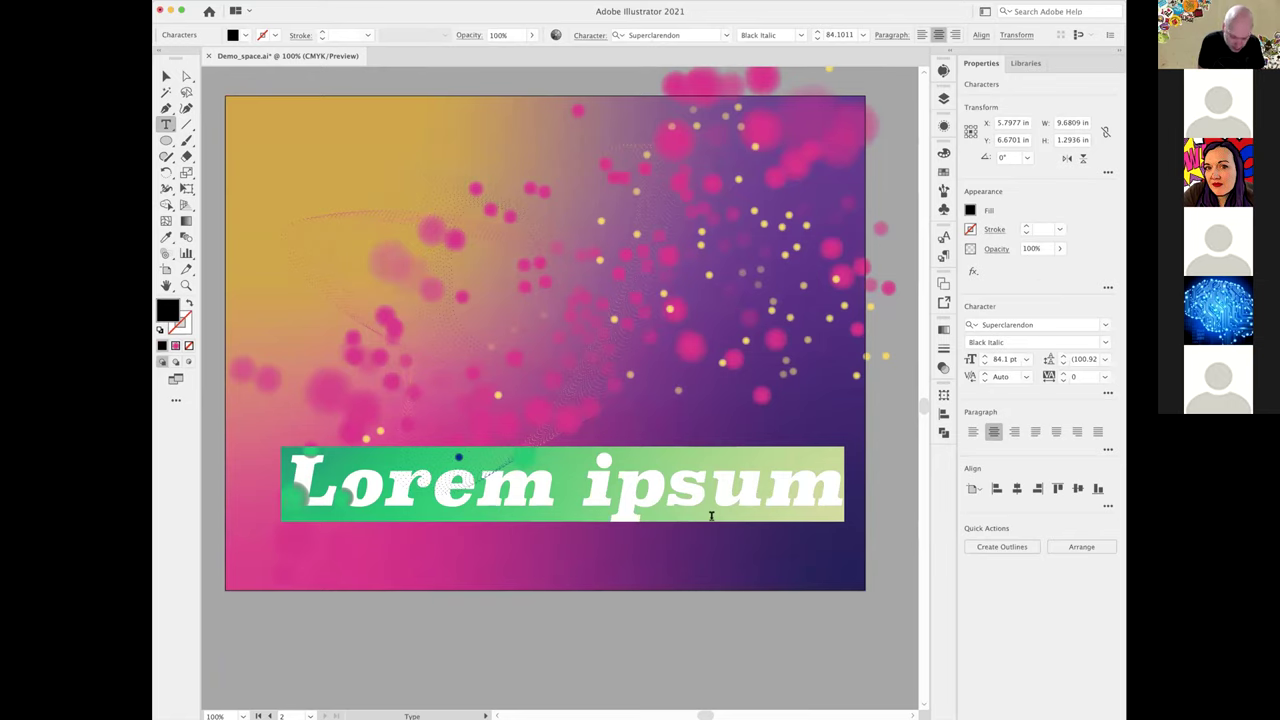
{"action": "type", "text": "Final Frontier"}
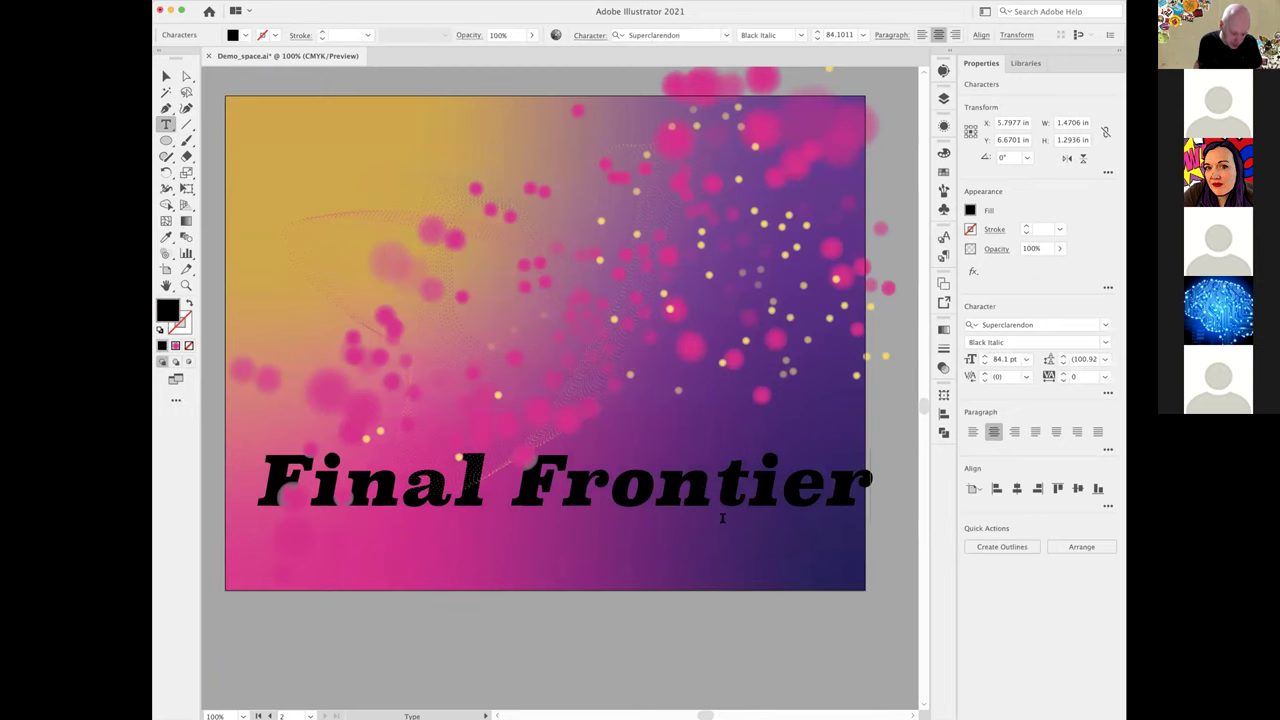
- Set the whole "Final Frontier" text to a 60 pt font size and -80 tracking
{"action": "key", "text": "super+a"}
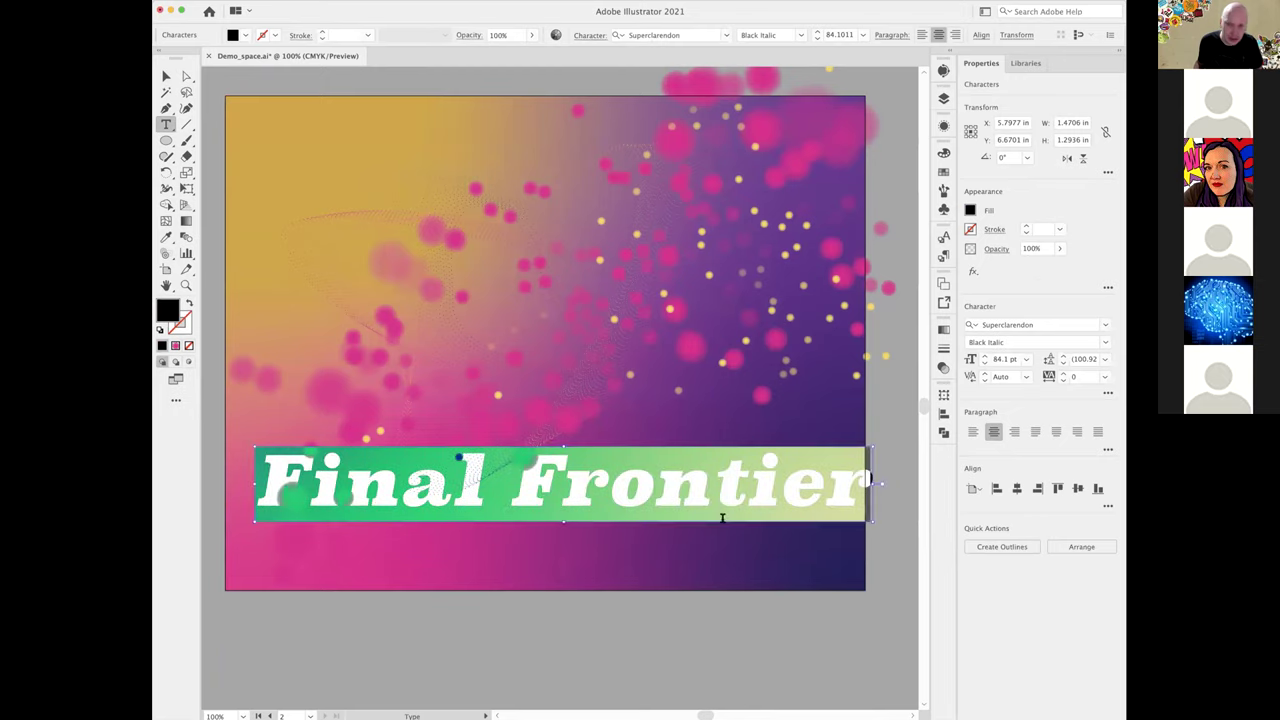
{"action": "left_click", "coordinate": [983, 363]}
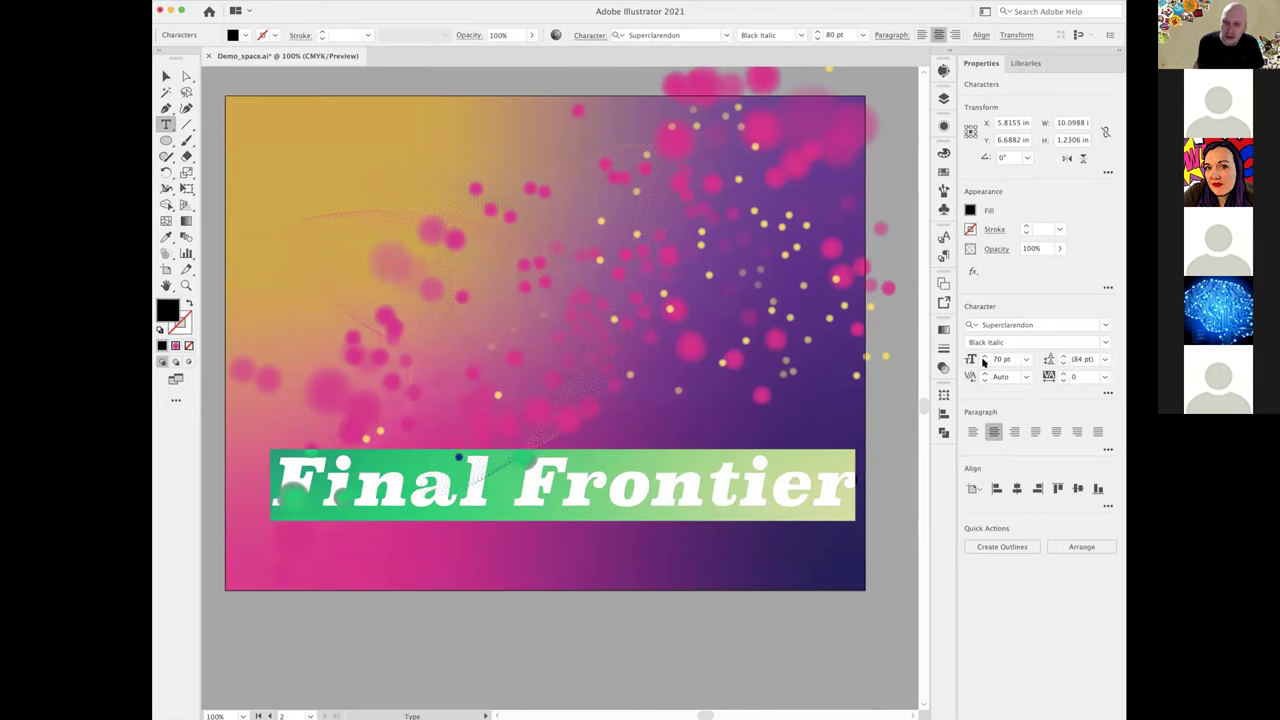
{"action": "left_click", "coordinate": [984, 363], "text": "shift"}
{"action": "left_click", "coordinate": [984, 363], "text": "shift"}
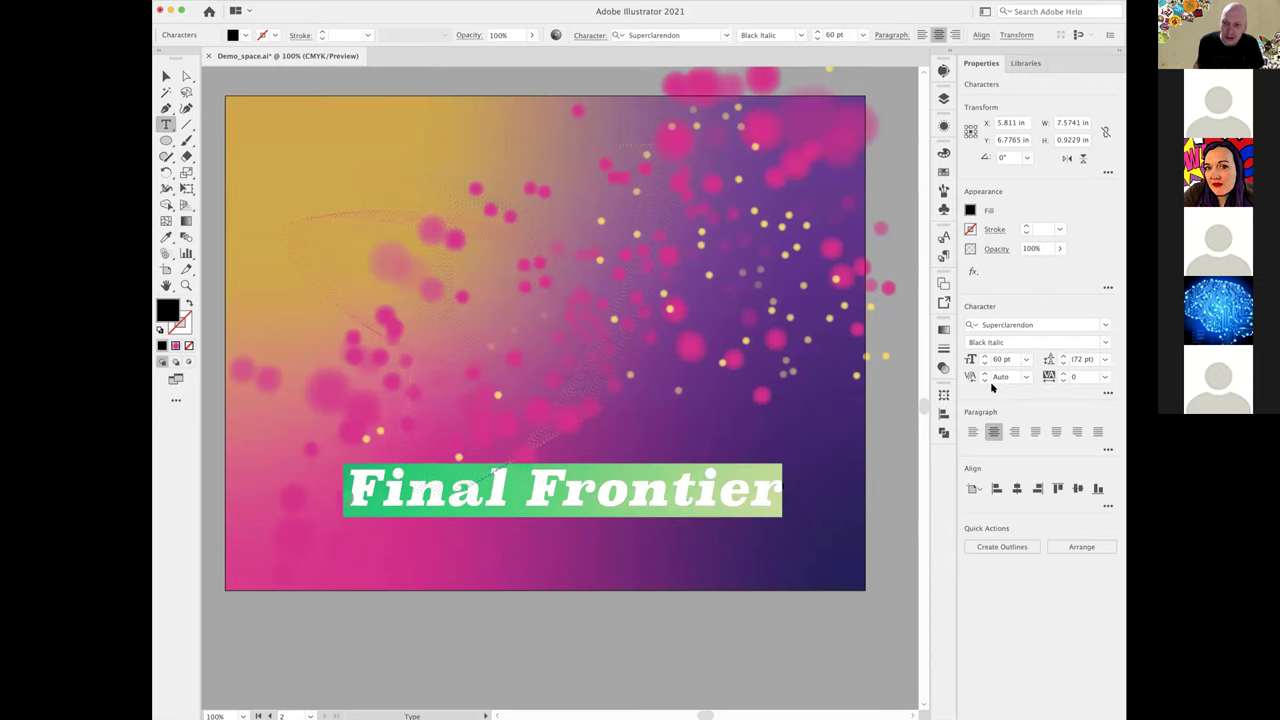
{"action": "left_click", "coordinate": [1062, 379]}
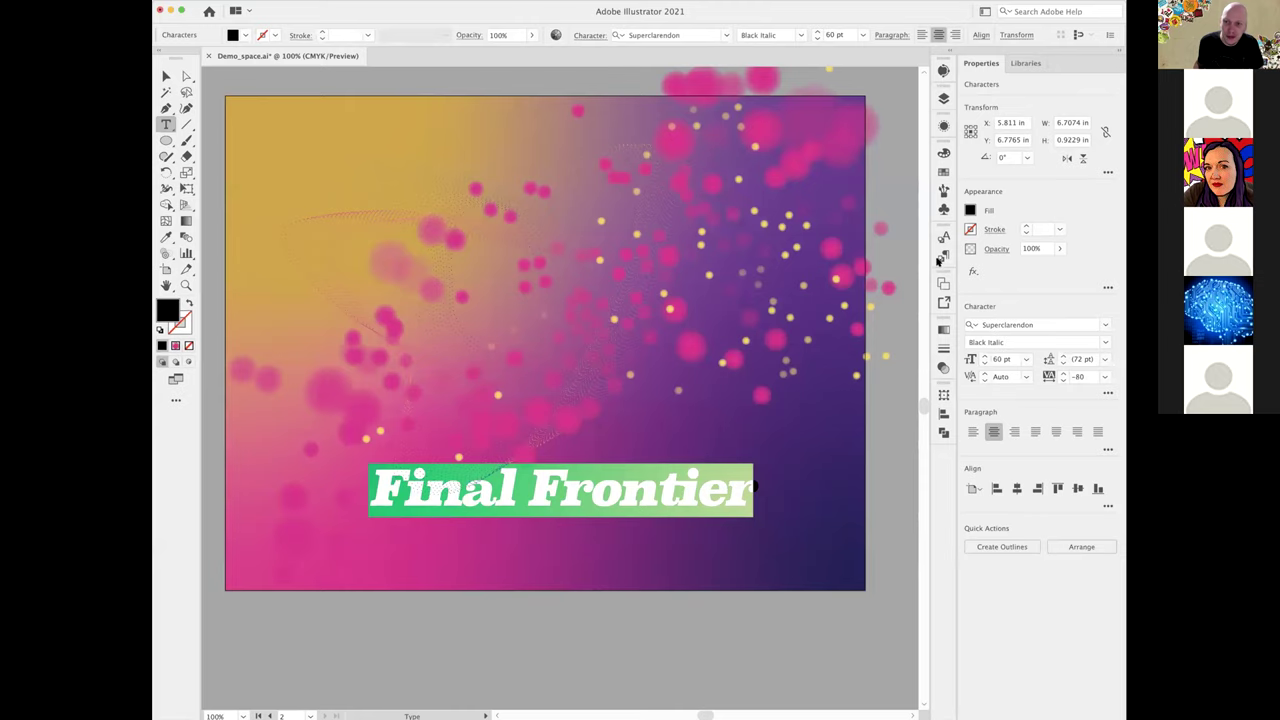
- Change the "Final Frontier" title's font to DIN Condensed Bold
{"action": "left_click", "coordinate": [1039, 324]}
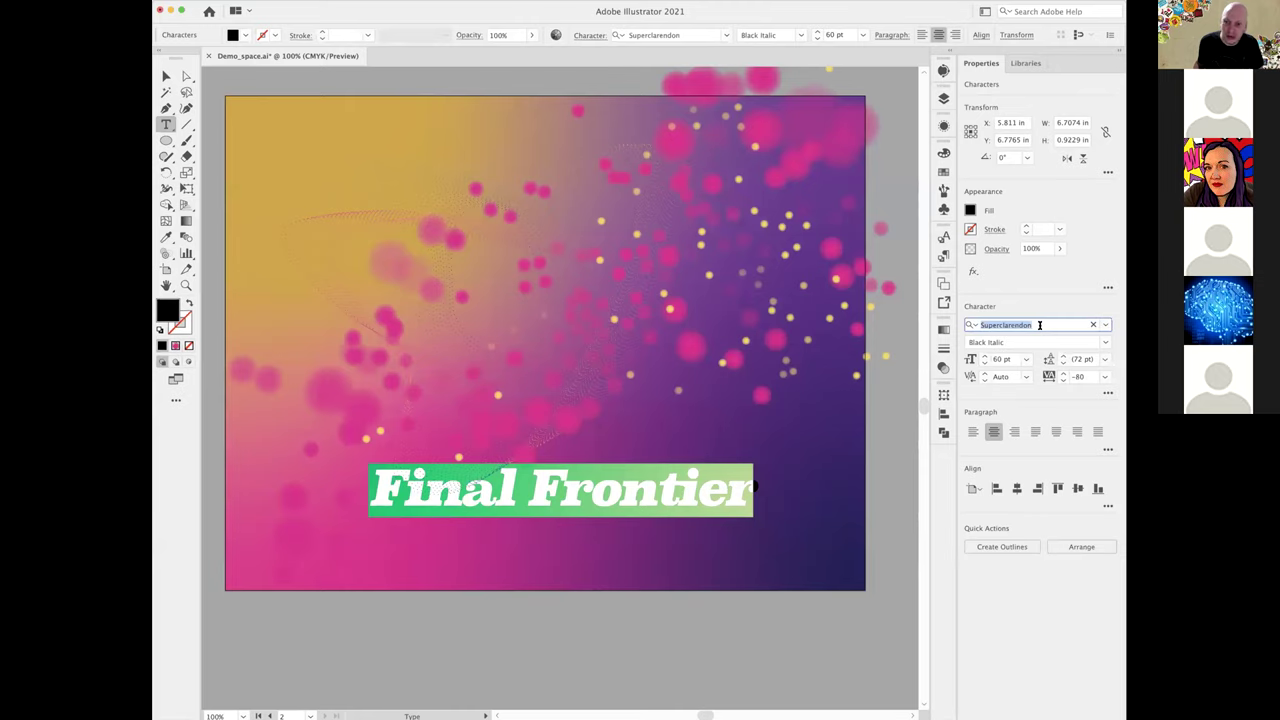
{"action": "type", "text": "din"}
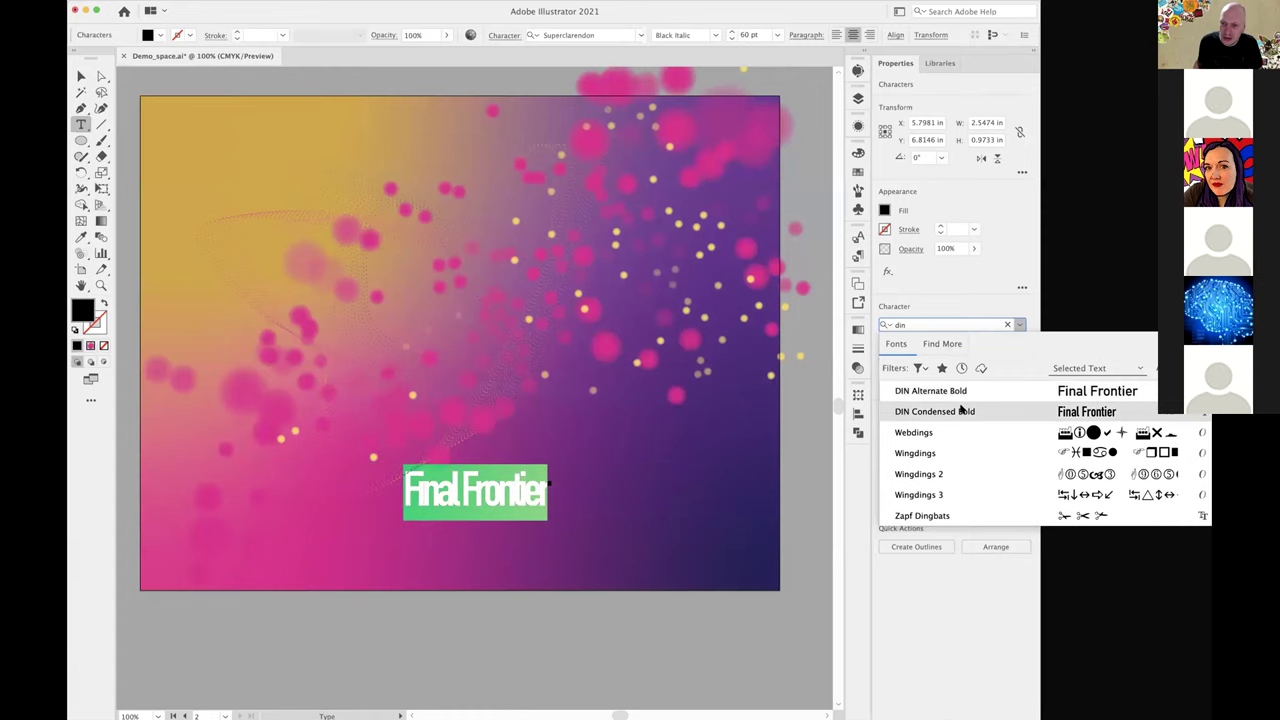
{"action": "left_click", "coordinate": [960, 411]}
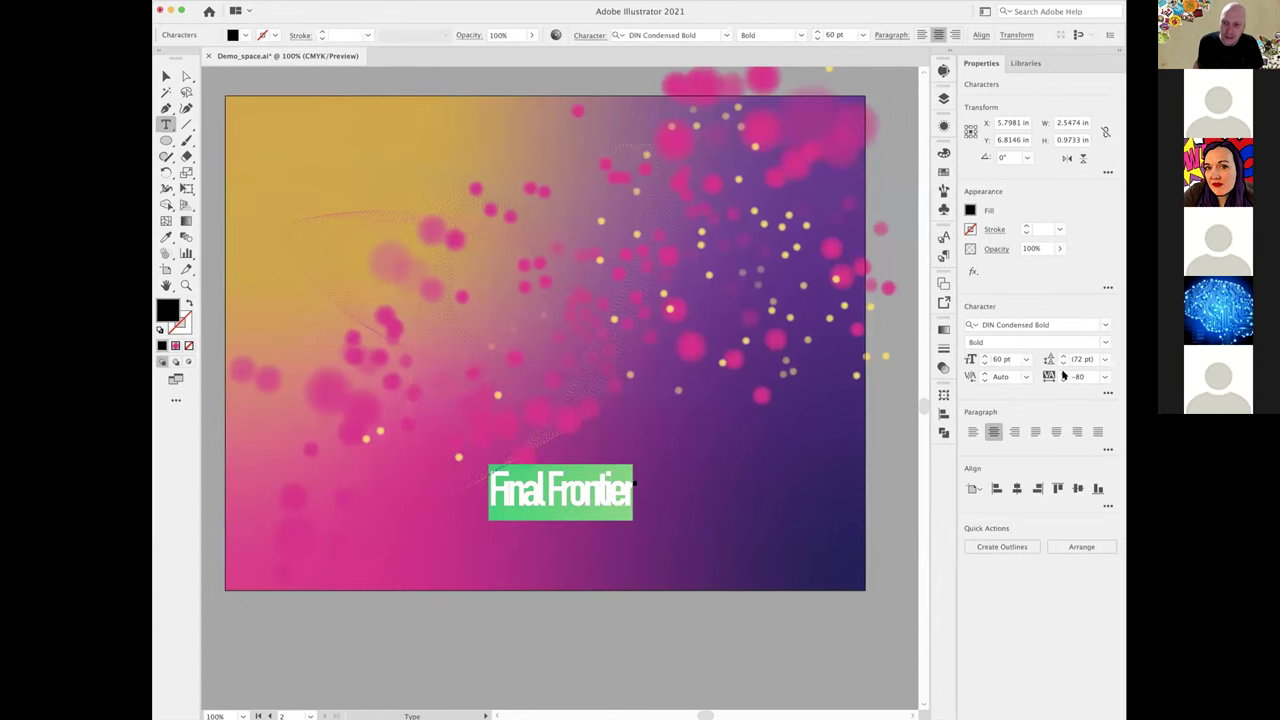
- Loosen the title's tracking to -10
{"action": "left_click", "coordinate": [1063, 374]}
{"action": "left_click", "coordinate": [1063, 374]}
{"action": "left_click", "coordinate": [1063, 374]}
{"action": "left_click", "coordinate": [1063, 374]}
{"action": "left_click", "coordinate": [1063, 374]}
{"action": "left_click", "coordinate": [1063, 374]}
{"action": "left_click", "coordinate": [1063, 374]}
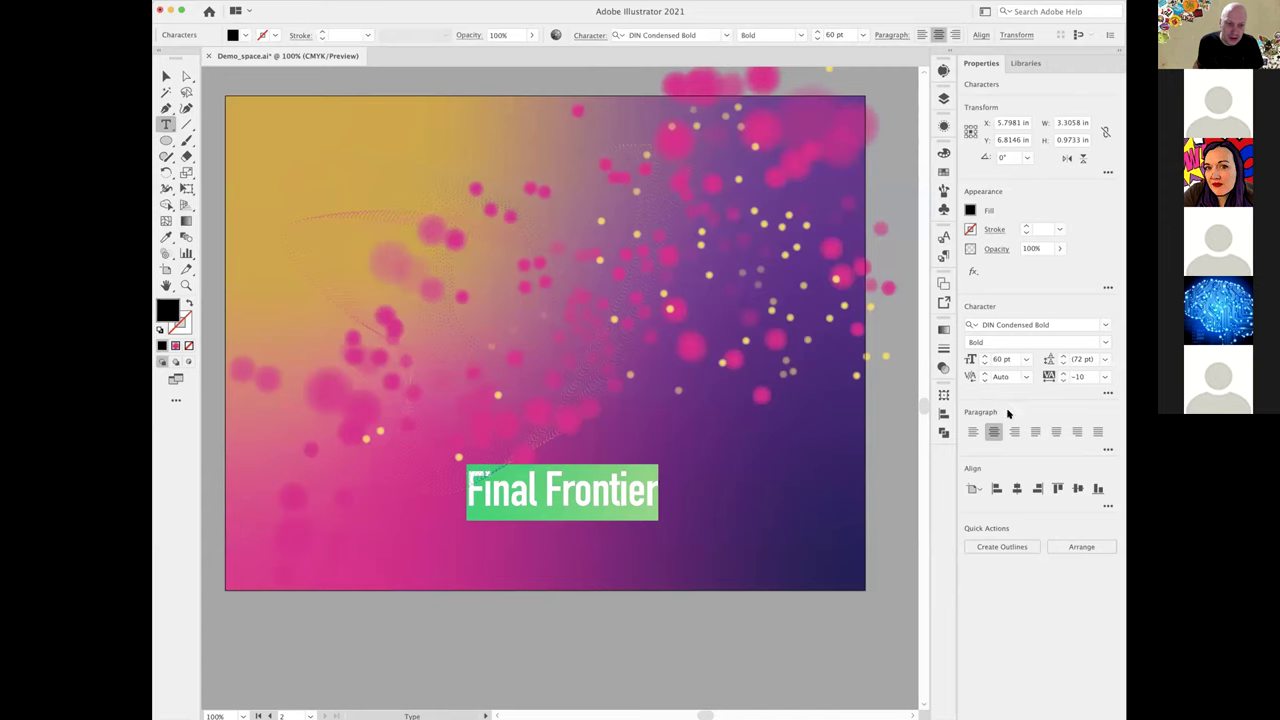
- Break the title into two lines after "Final" and right-align the first line so the two words are staggered
{"action": "left_click_drag", "start_coordinate": [546, 492], "coordinate": [536, 493]}
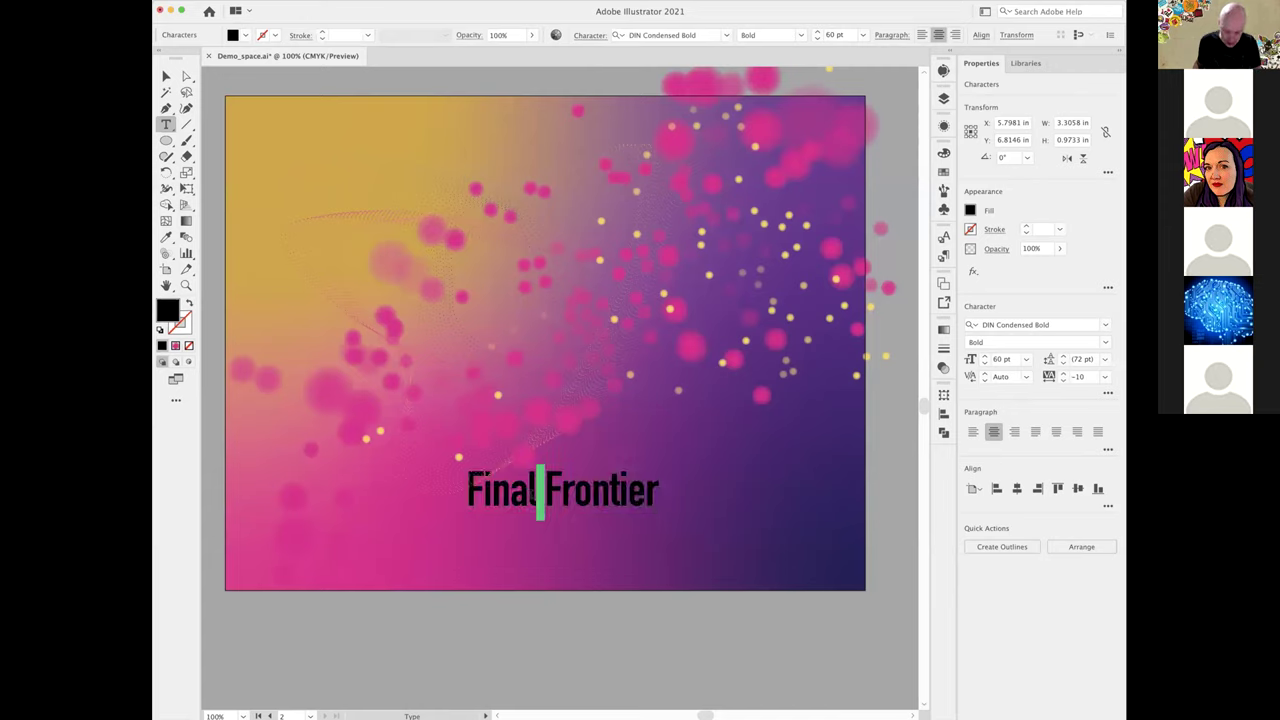
{"action": "key", "text": "Return"}
{"action": "key", "text": "super+a"}
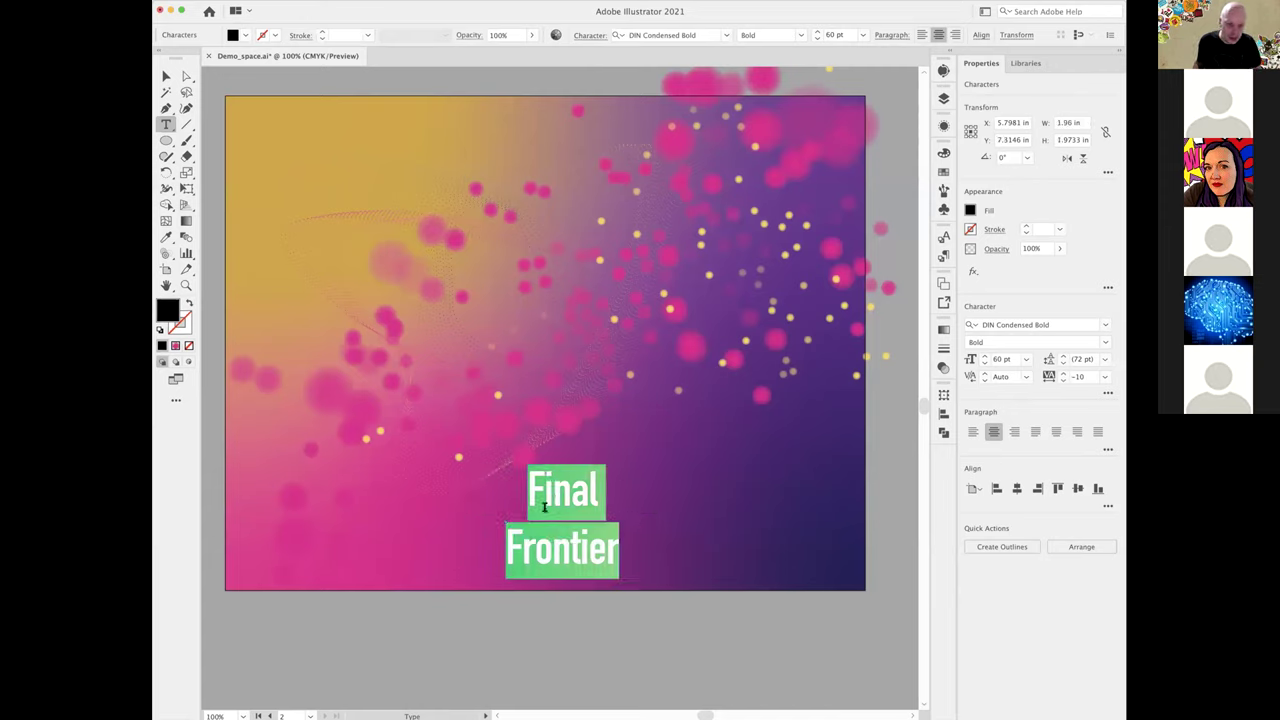
{"action": "left_click_drag", "start_coordinate": [545, 507], "coordinate": [549, 494]}
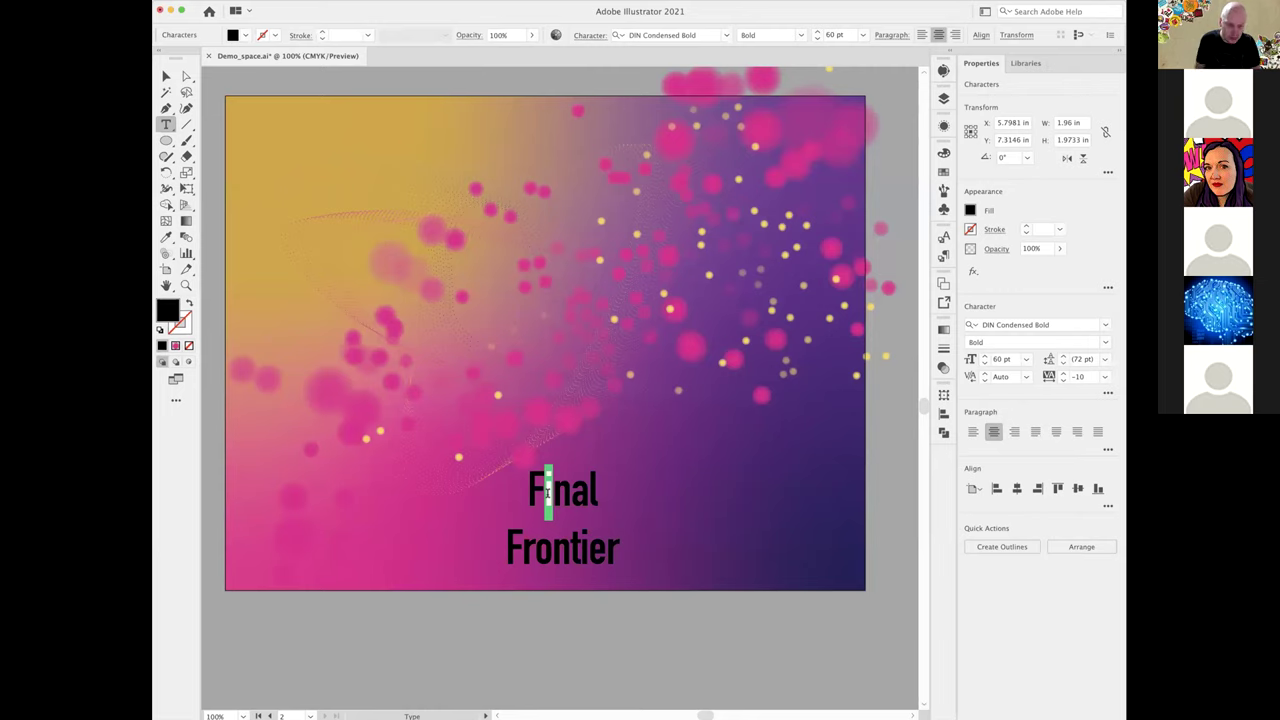
{"action": "key", "text": "super+shift+l"}
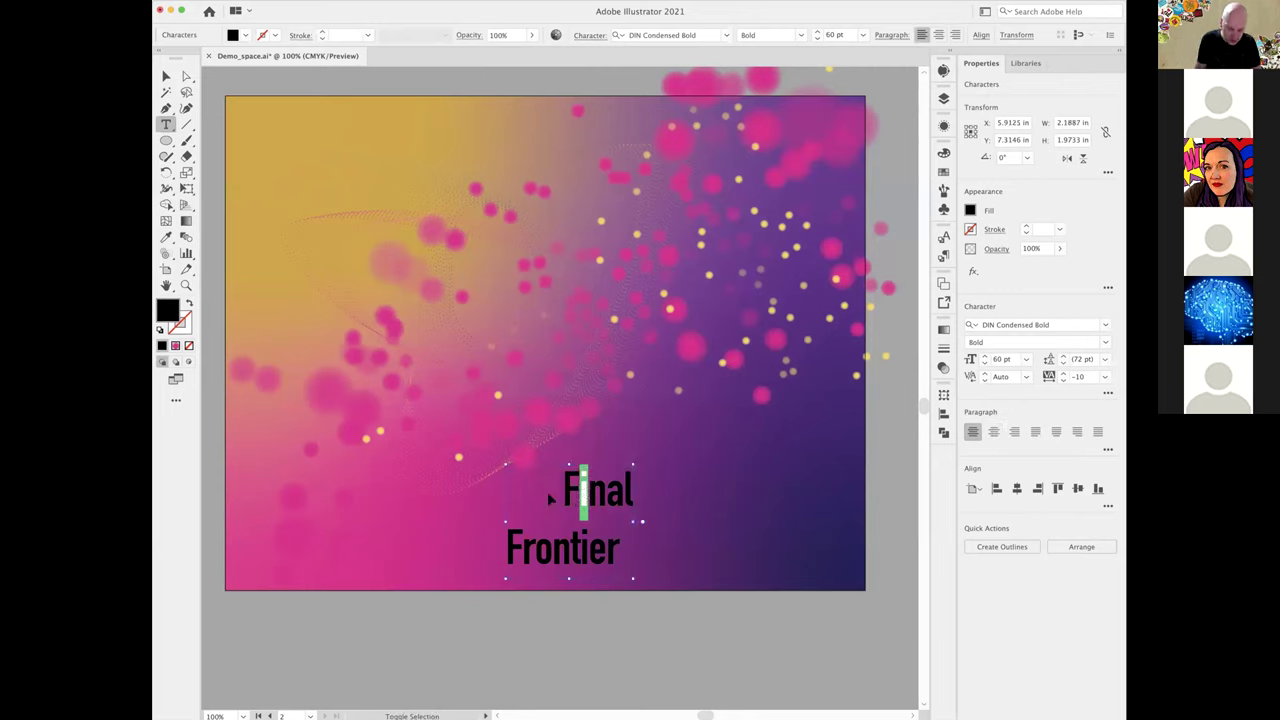
{"action": "key", "text": "super+shift+r"}
- Tighten the leading of the whole two-line title to 52 pt
{"action": "left_click_drag", "start_coordinate": [494, 493], "coordinate": [727, 565]}
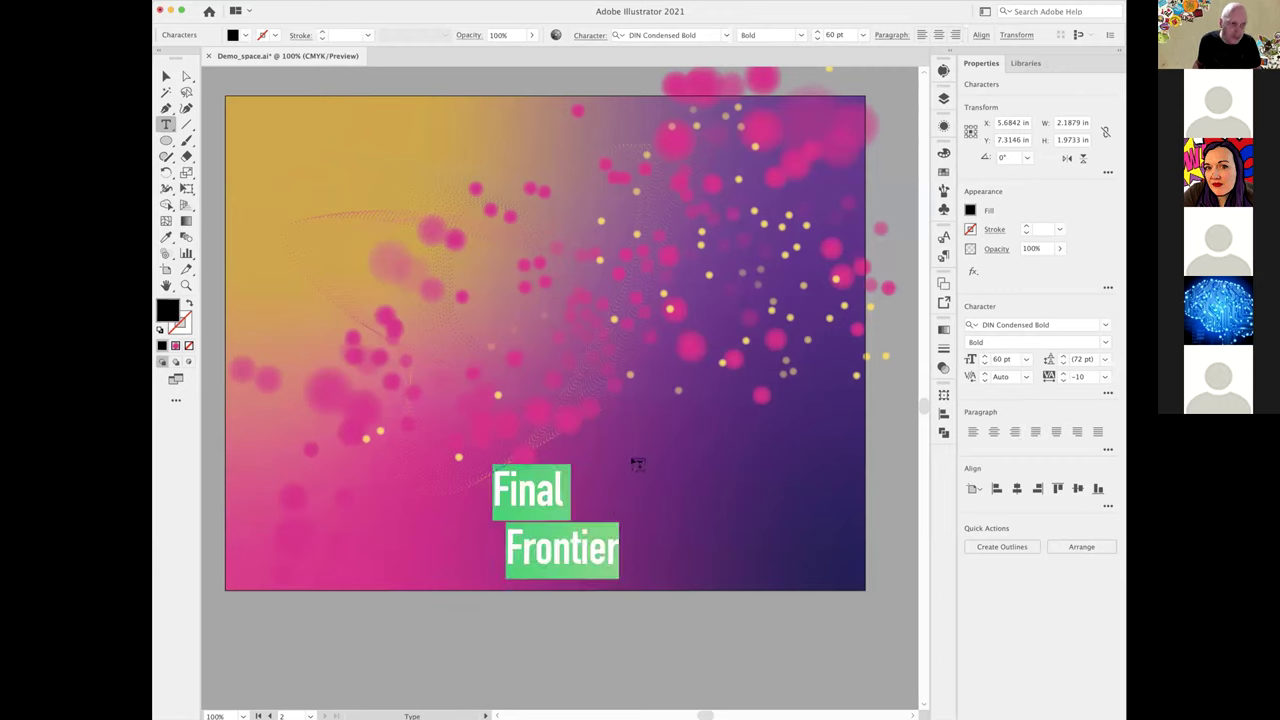
{"action": "key", "text": "alt+Up"}
{"action": "key", "text": "alt+Up"}
{"action": "key", "text": "alt+Up"}
{"action": "key", "text": "alt+Up"}
{"action": "key", "text": "alt+Up"}
{"action": "key", "text": "alt+Up"}
{"action": "key", "text": "alt+Up"}
{"action": "key", "text": "alt+Up"}
{"action": "key", "text": "alt+Up"}
{"action": "key", "text": "alt+Up"}
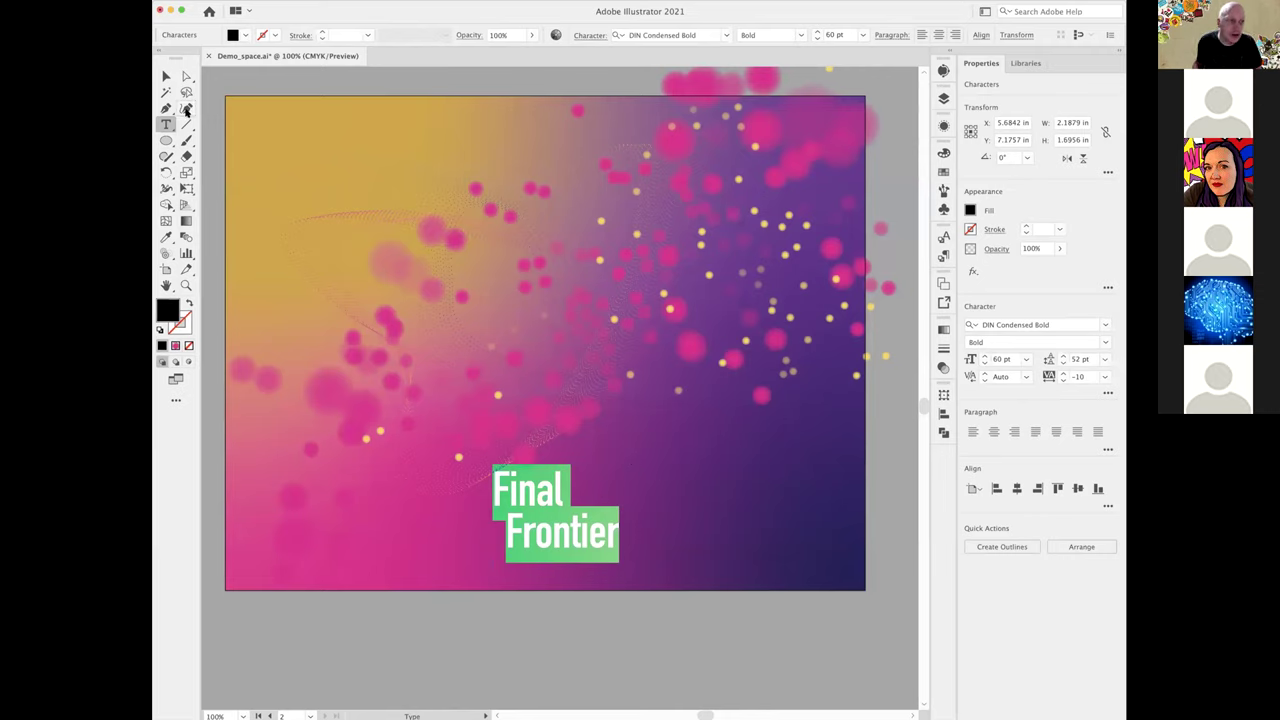
- Scale the title up to about 4.03 in wide and move it to the lower right of the second artboard
{"action": "left_click", "coordinate": [164, 77]}
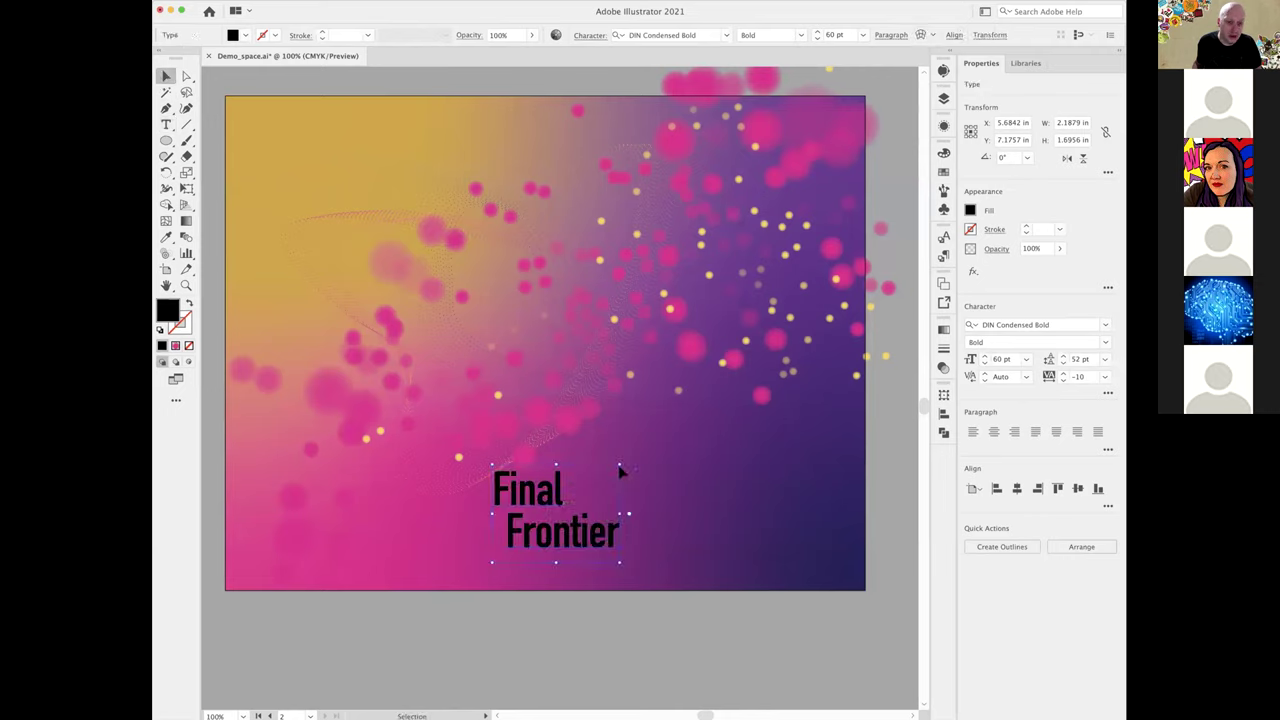
{"action": "left_click_drag", "start_coordinate": [619, 465], "coordinate": [727, 381]}
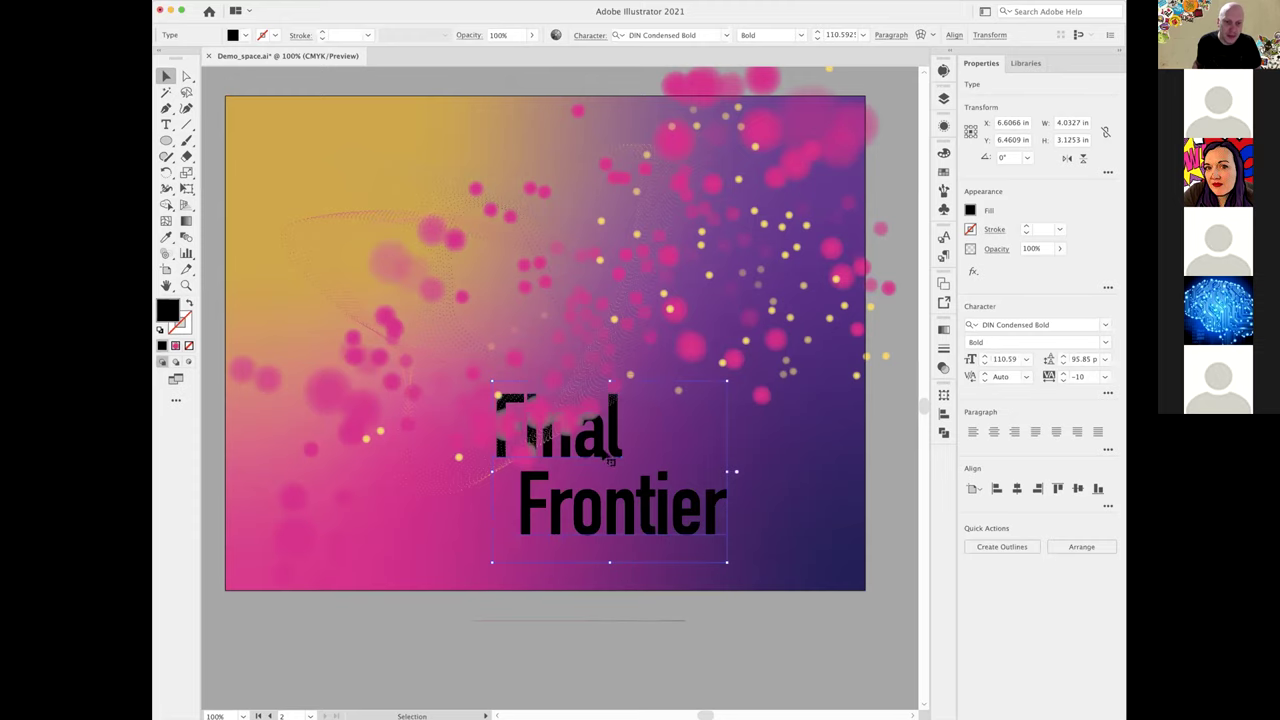
{"action": "left_click_drag", "start_coordinate": [610, 460], "coordinate": [698, 474]}
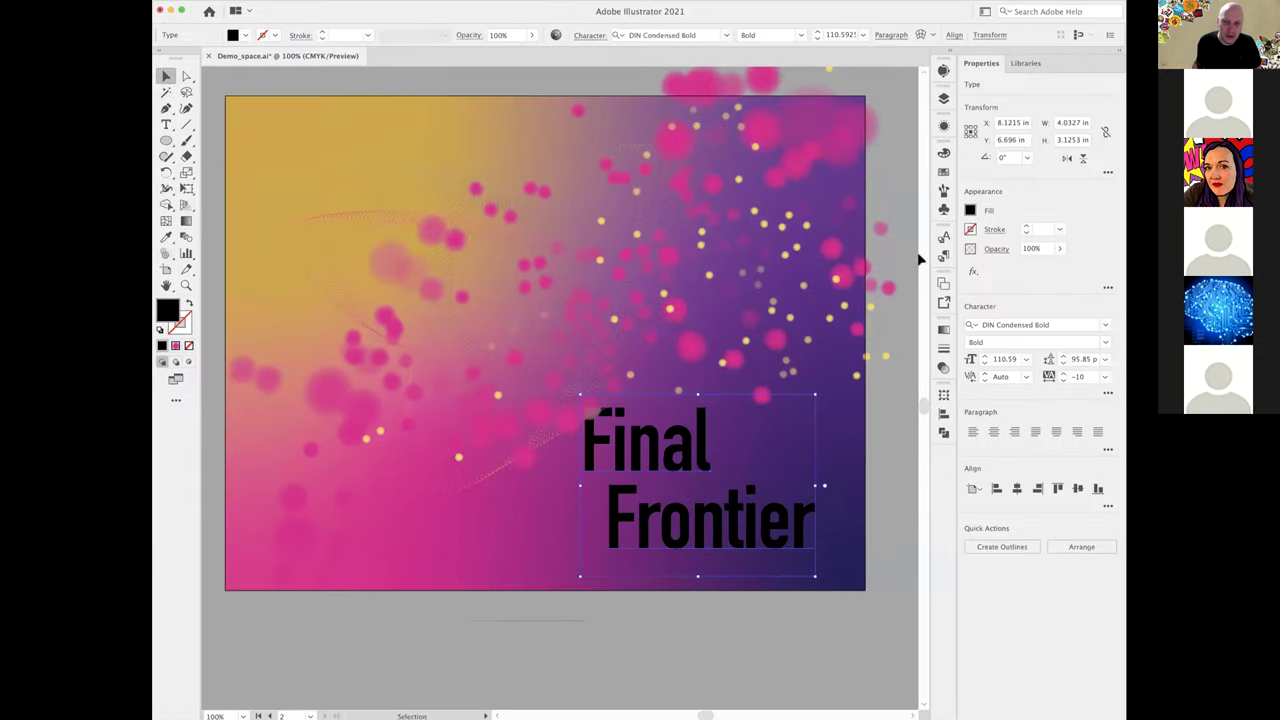
- Fill the "Final Frontier" title with the light orange swatch, then check it deselected and select it again
{"action": "left_click", "coordinate": [943, 174]}
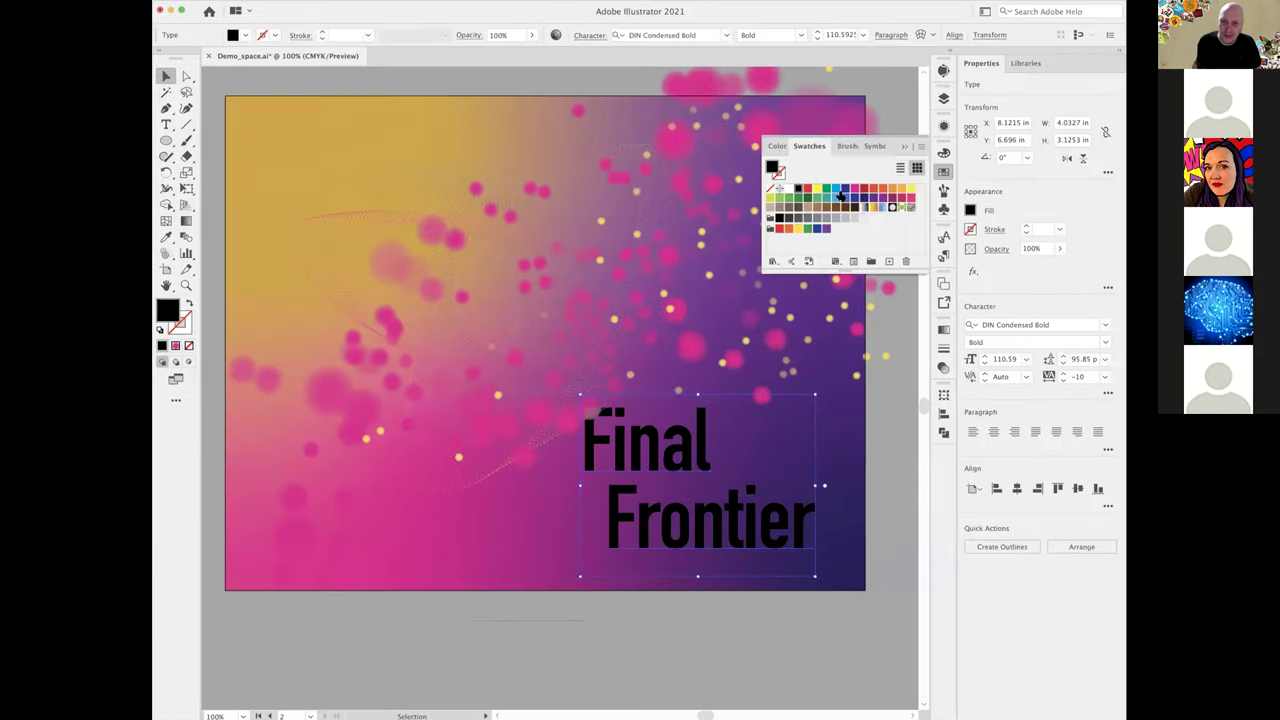
{"action": "left_click", "coordinate": [898, 193]}
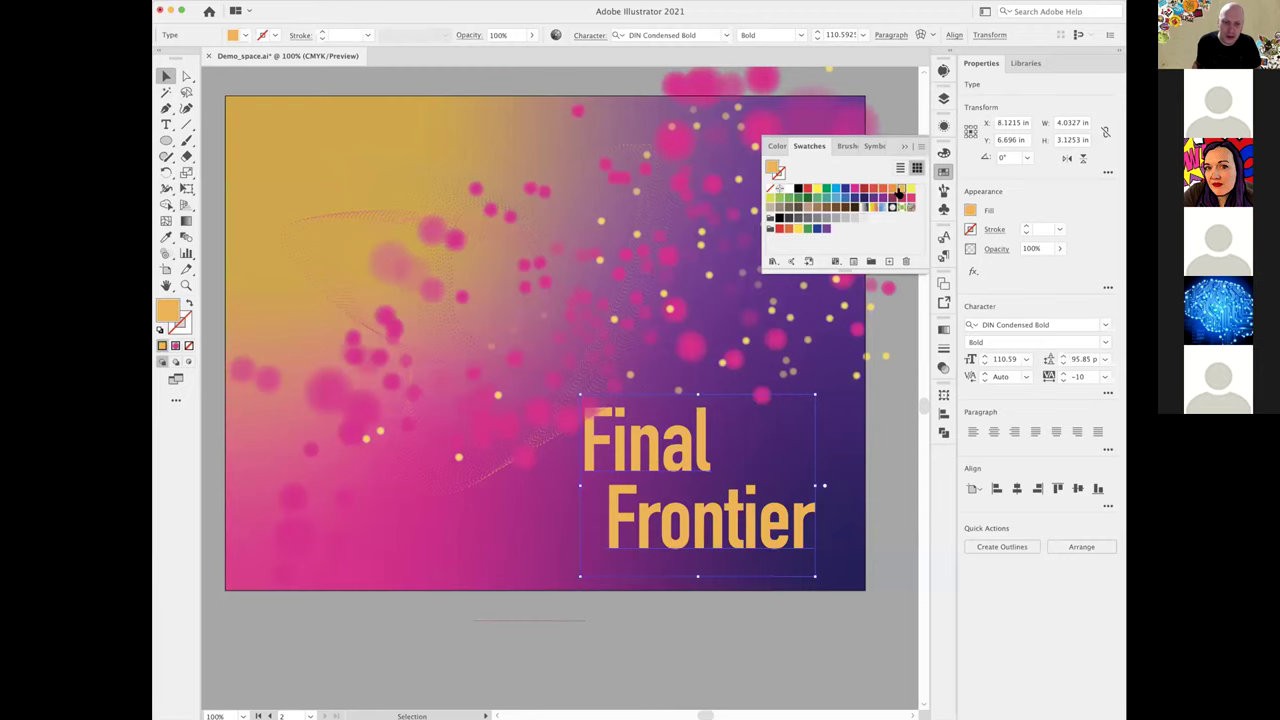
{"action": "left_click", "coordinate": [900, 147]}
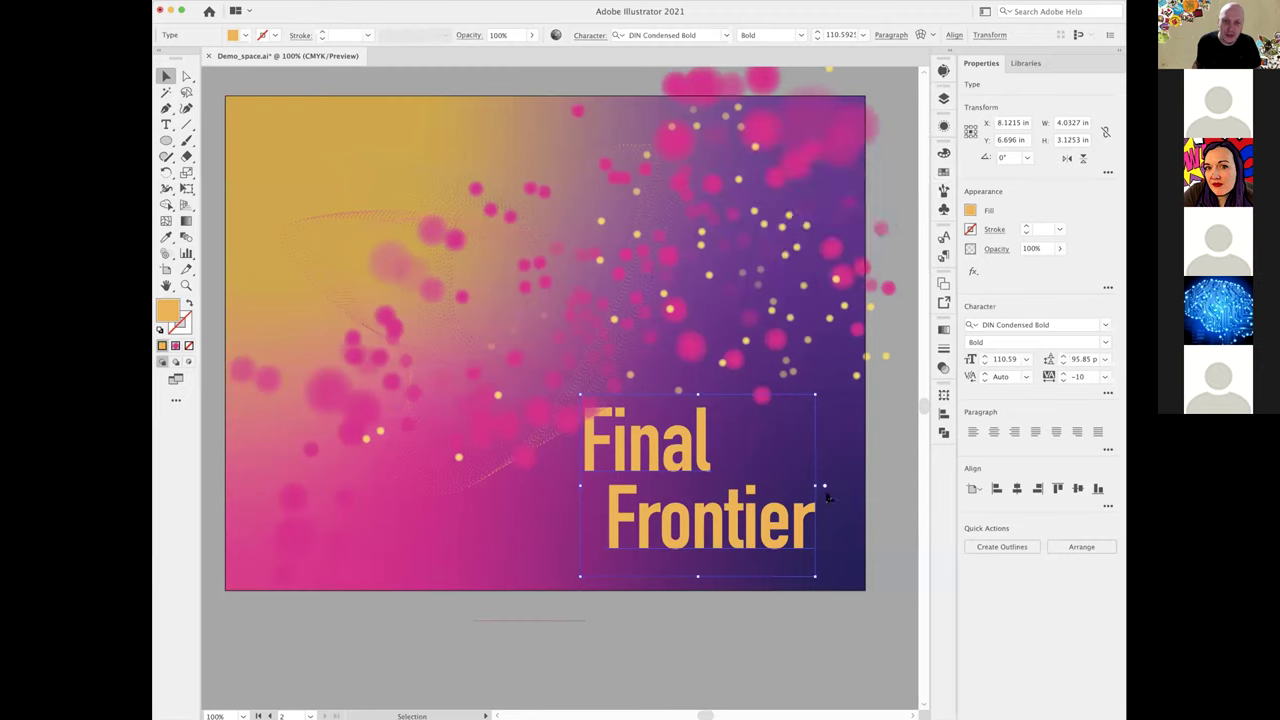
{"action": "left_click", "coordinate": [771, 676]}
{"action": "left_click", "coordinate": [743, 533]}
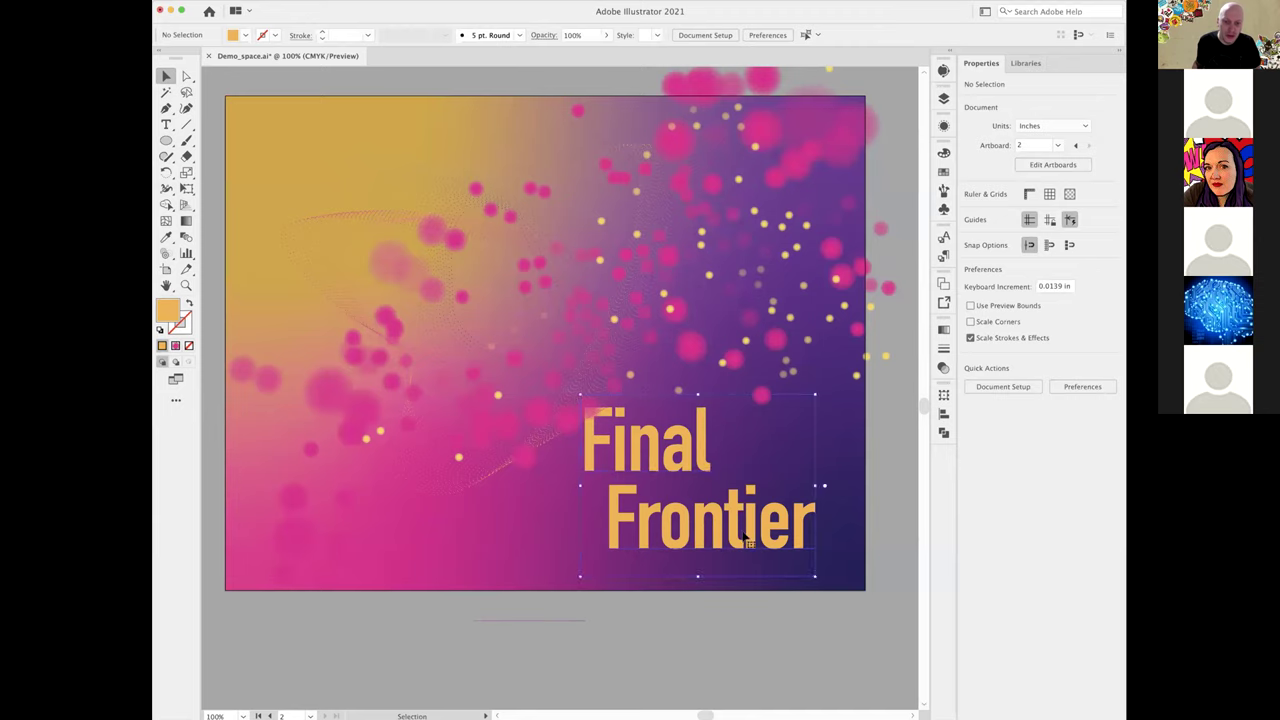
- Nudge the dotted outline copy of the first artboard's "SPACED OUT" title up from the text beneath it by about 0.17 in
{"action": "key", "text": "super+space"}
{"action": "left_click_drag", "start_coordinate": [748, 100], "coordinate": [739, 641]}
{"action": "key", "text": "super+space"}
{"action": "left_click_drag", "start_coordinate": [702, 409], "coordinate": [906, 606]}
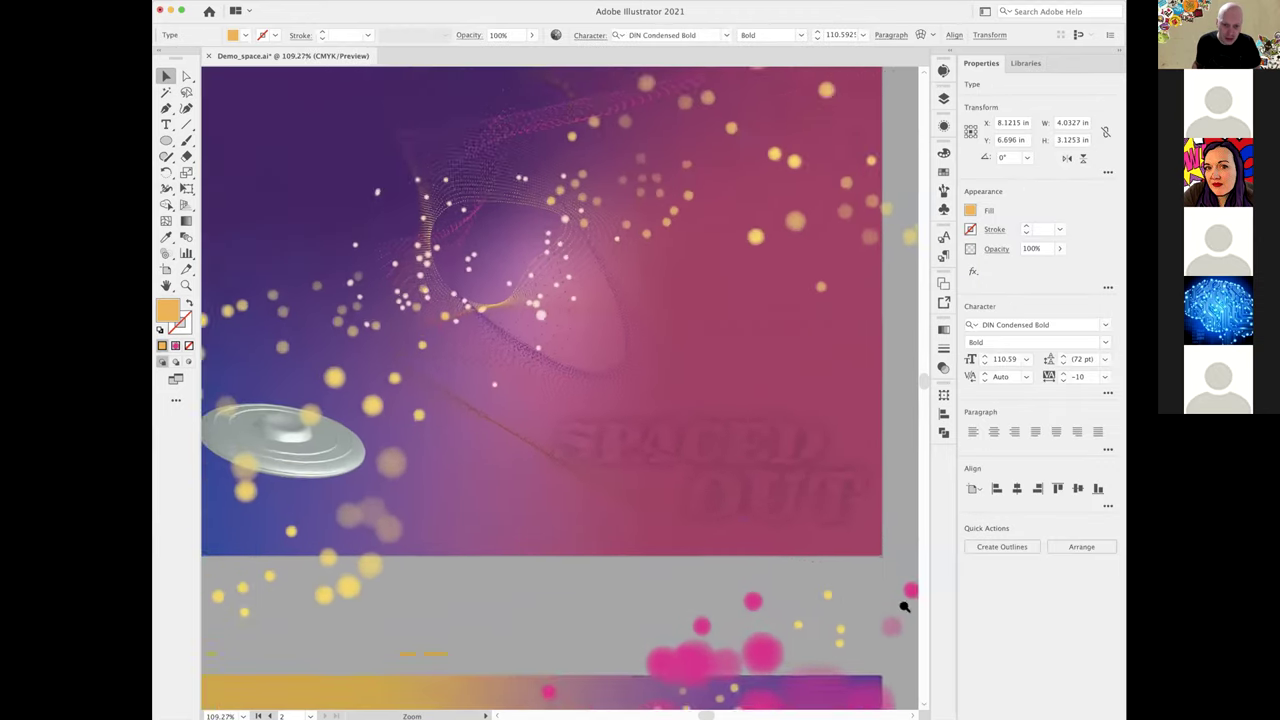
{"action": "left_click", "coordinate": [683, 553]}
{"action": "left_click", "coordinate": [817, 471]}
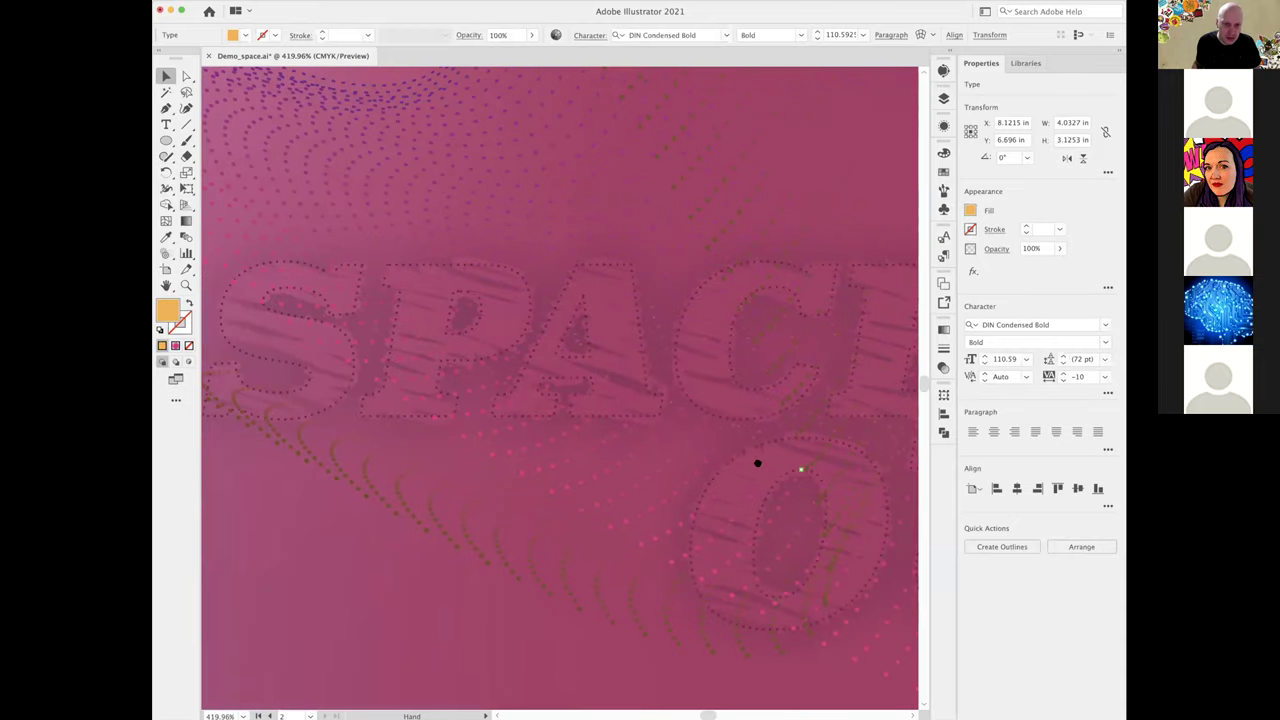
{"action": "left_click_drag", "start_coordinate": [757, 460], "coordinate": [496, 421]}
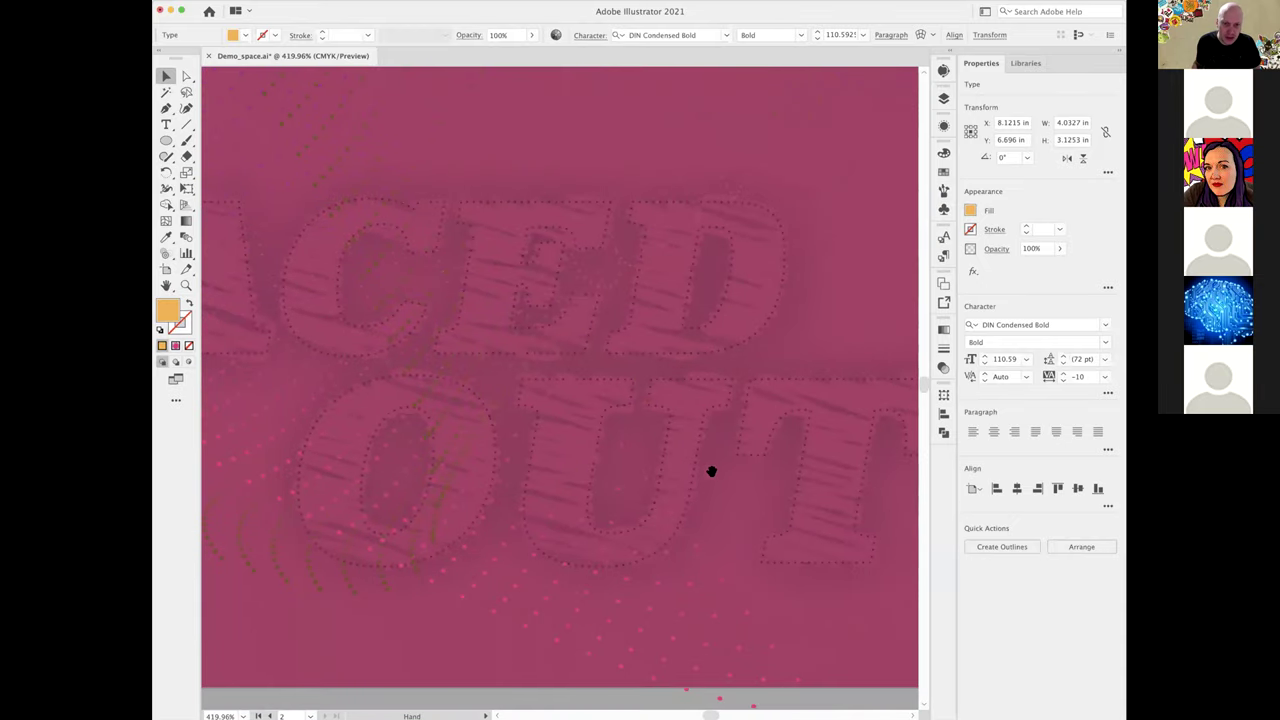
{"action": "left_click", "coordinate": [853, 423]}
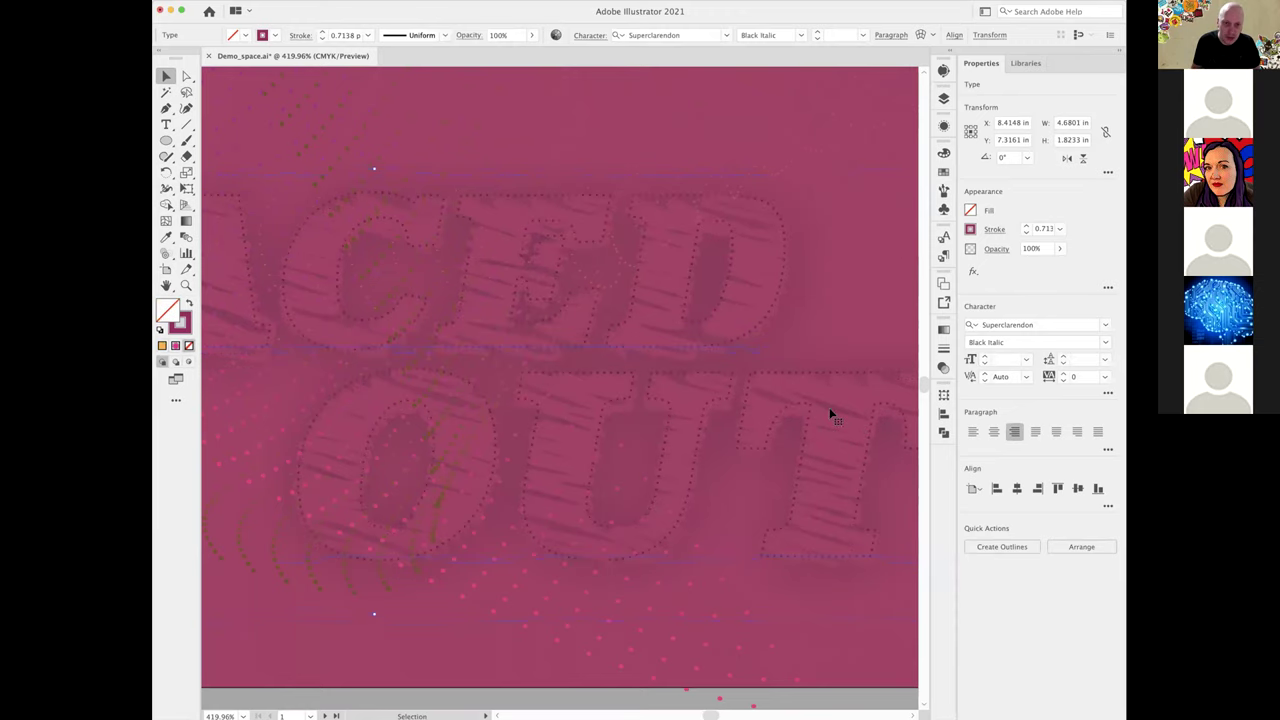
{"action": "key", "text": "Up"}
{"action": "key", "text": "Up"}
{"action": "key", "text": "Up"}
- Examine the stroke color and dashed-line settings of the dotted "SPACED OUT" outline
{"action": "left_click", "coordinate": [182, 324]}
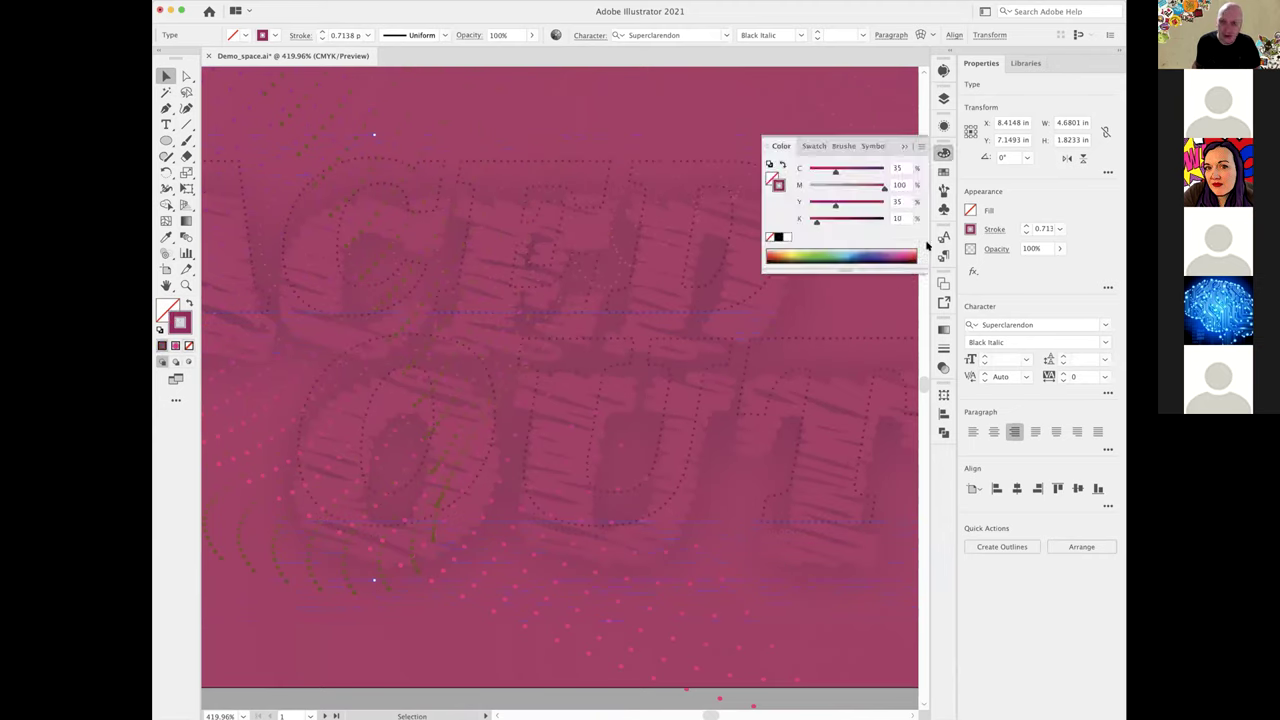
{"action": "left_click", "coordinate": [942, 349]}
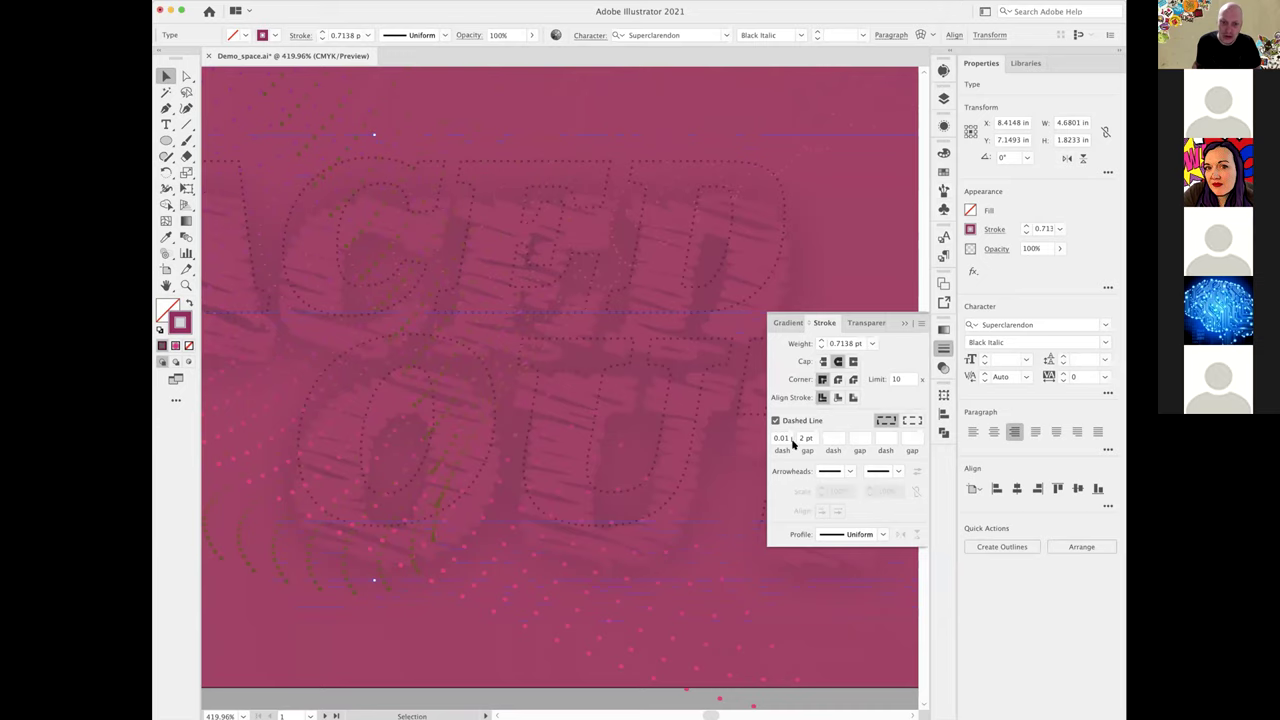
{"action": "left_click", "coordinate": [903, 323]}
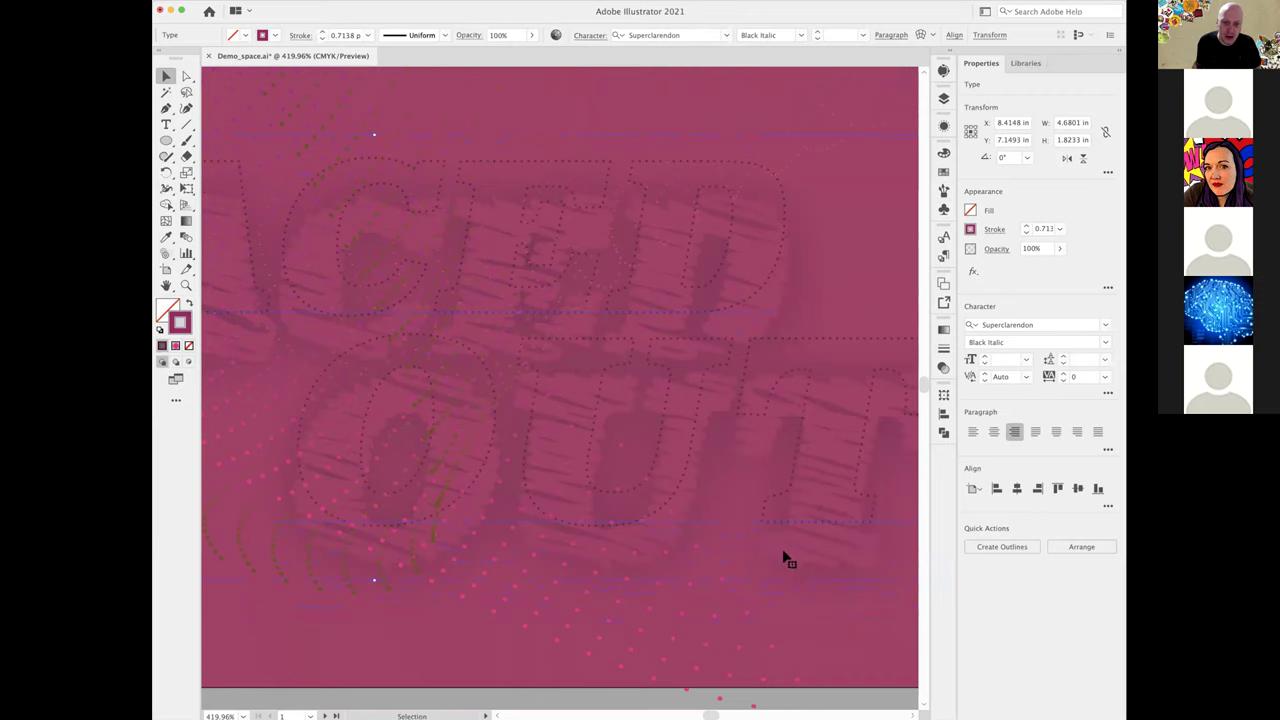
- Select the textured "SPACED OUT" text beneath the dotted outline and examine its appearance effects and blending
{"action": "left_click", "coordinate": [790, 577]}
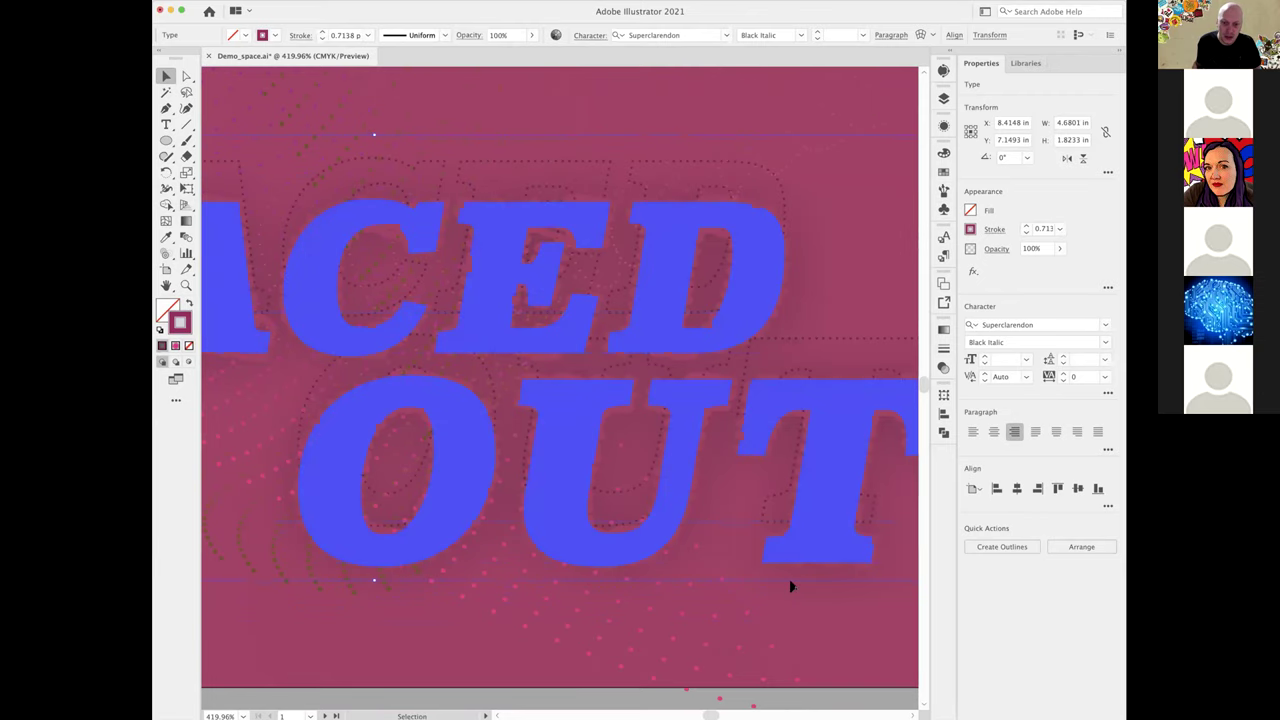
{"action": "left_click", "coordinate": [608, 426], "text": "alt+super"}
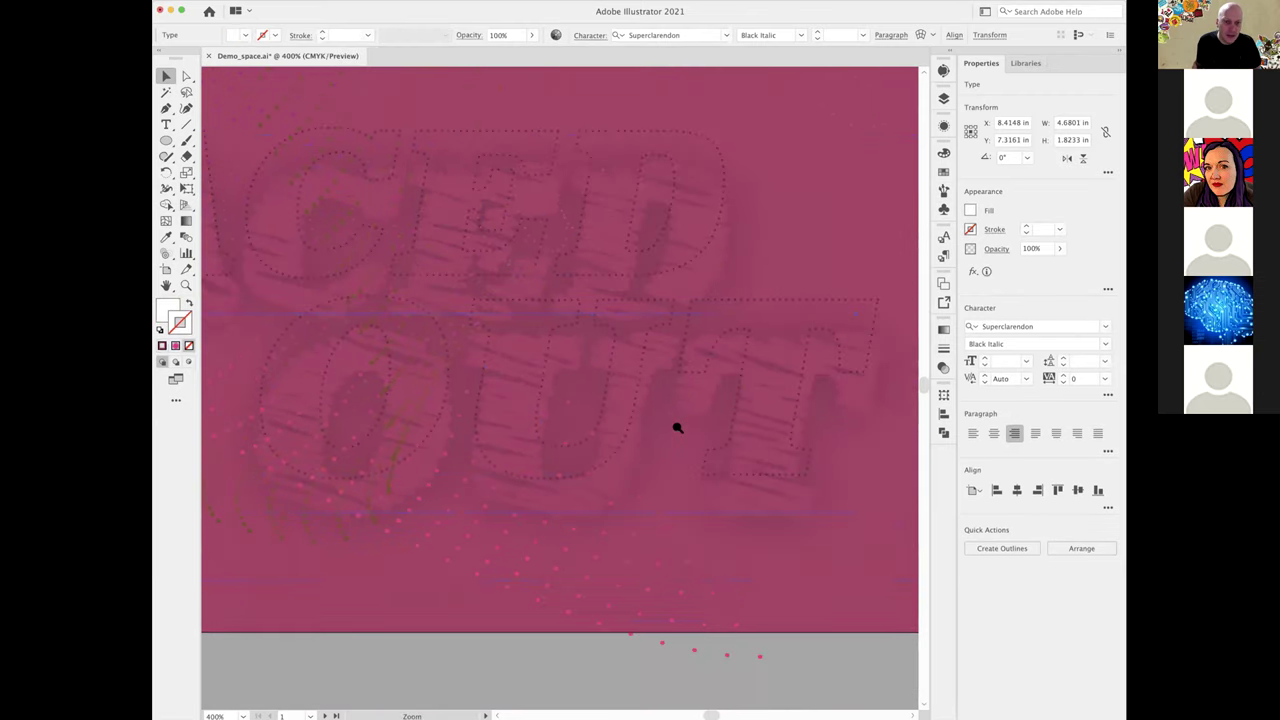
{"action": "left_click", "coordinate": [678, 424], "text": "alt+super"}
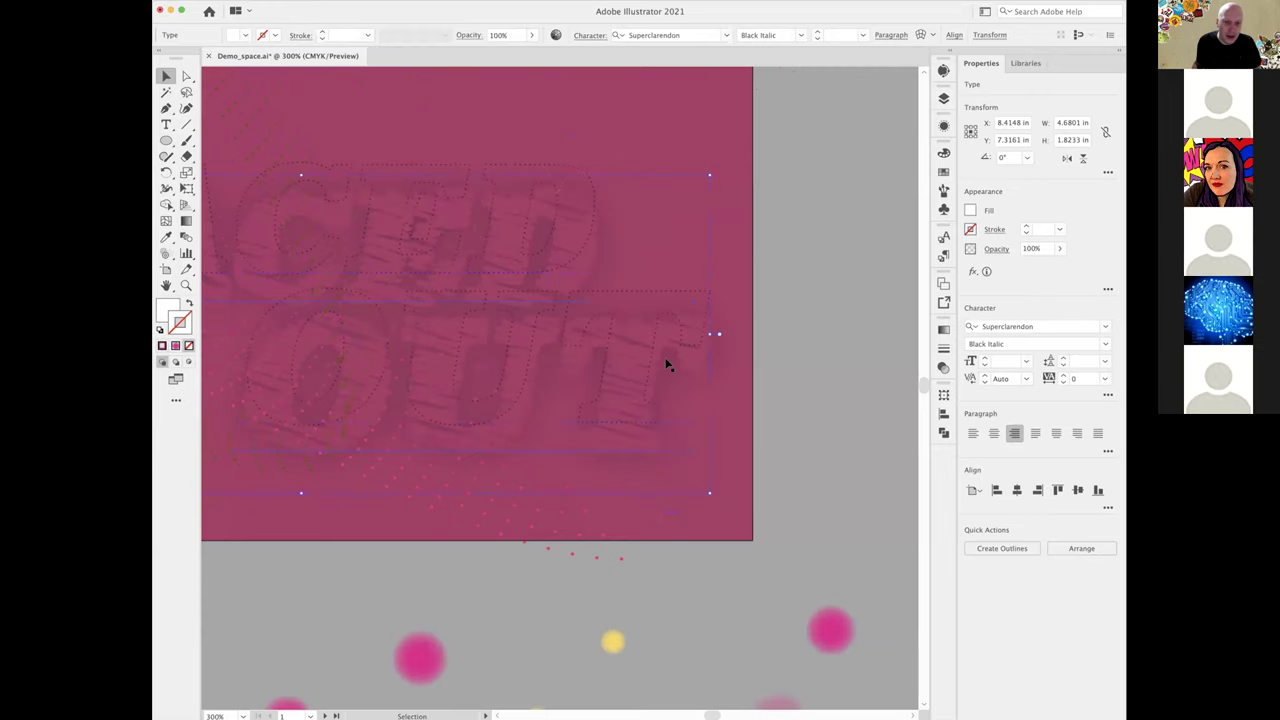
{"action": "left_click", "coordinate": [812, 408]}
{"action": "left_click", "coordinate": [551, 541], "text": "alt+super"}
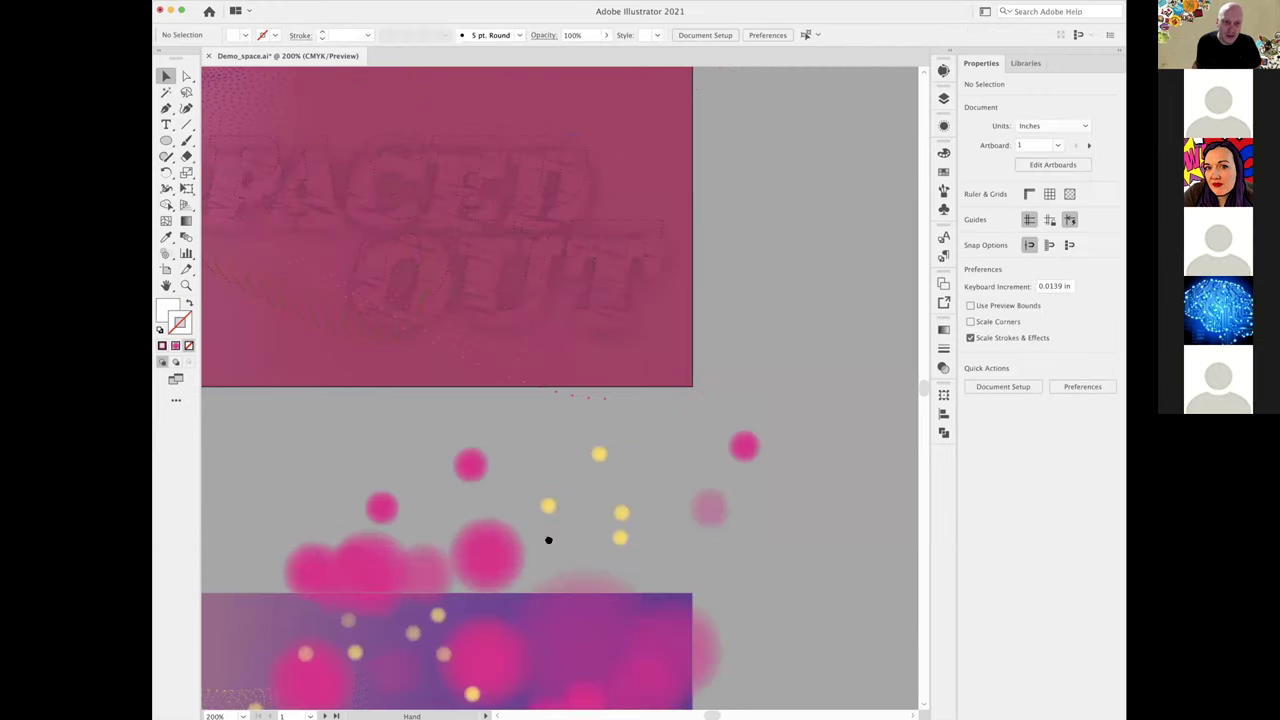
{"action": "left_click_drag", "start_coordinate": [547, 545], "coordinate": [733, 197]}
{"action": "scroll", "coordinate": [727, 249], "scroll_direction": "down", "scroll_amount": 1}
{"action": "scroll", "coordinate": [726, 246], "scroll_direction": "up", "scroll_amount": 6}
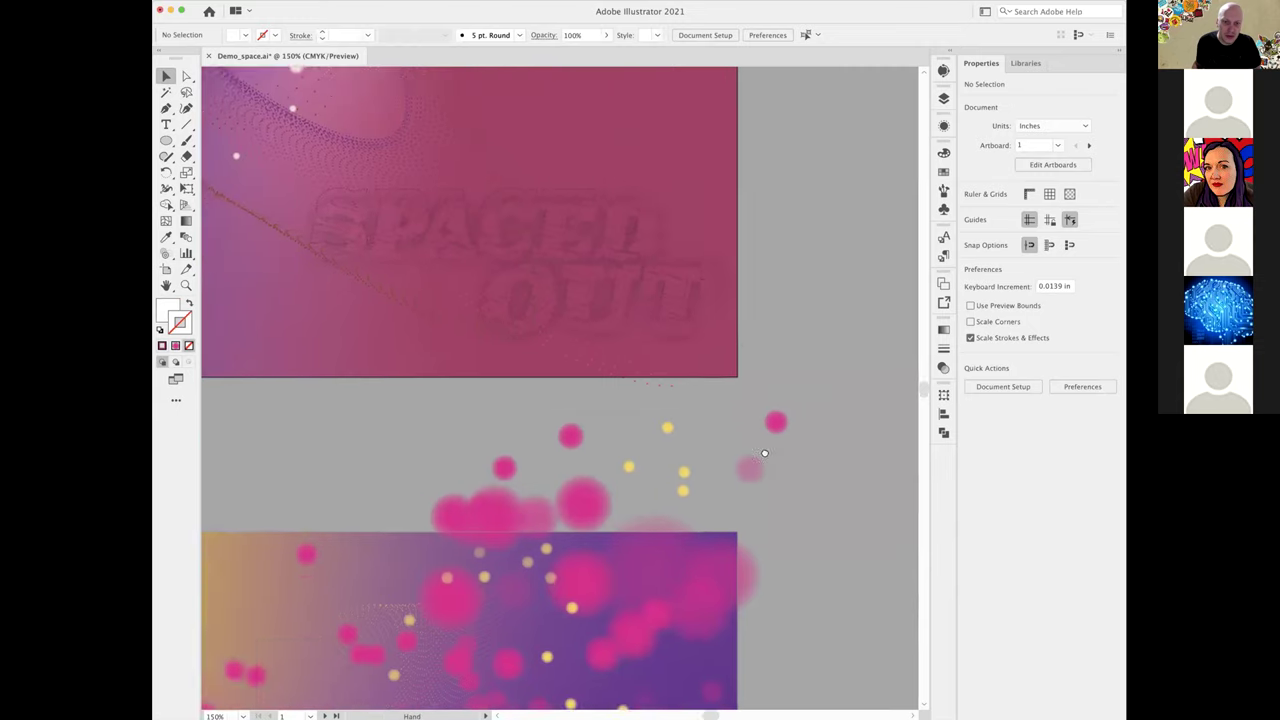
{"action": "left_click", "coordinate": [716, 424]}
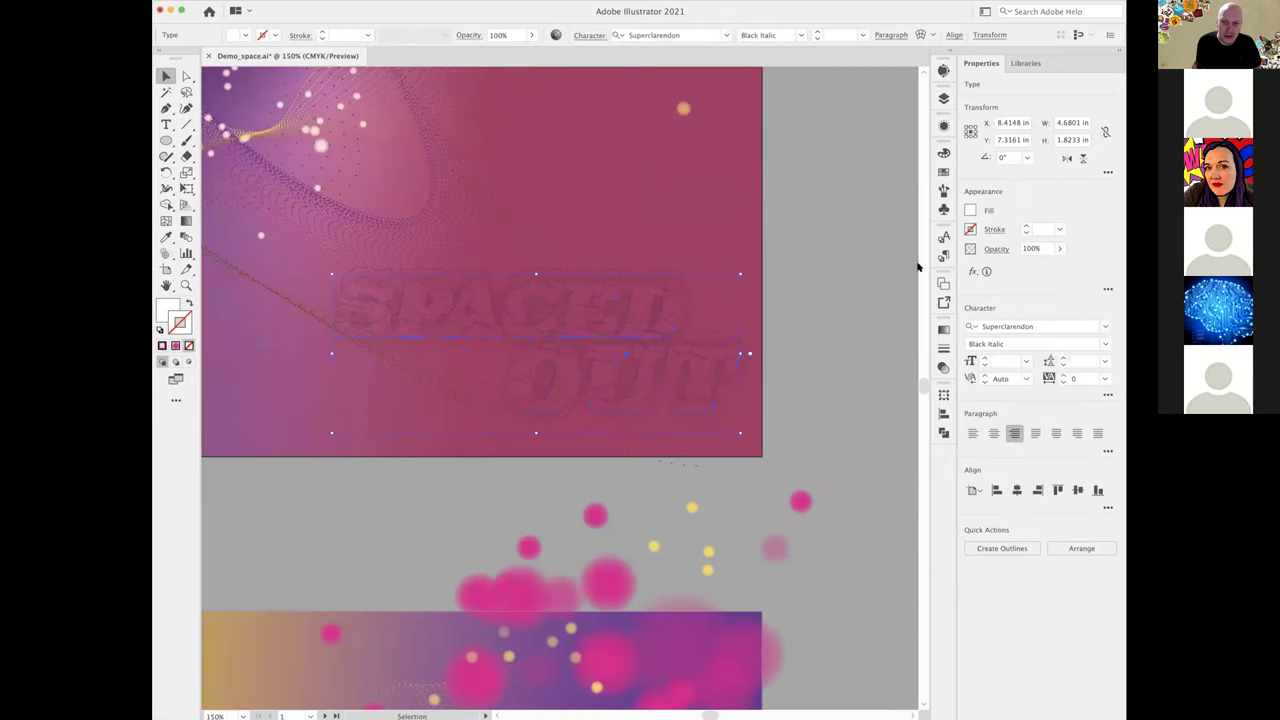
{"action": "left_click", "coordinate": [942, 127]}
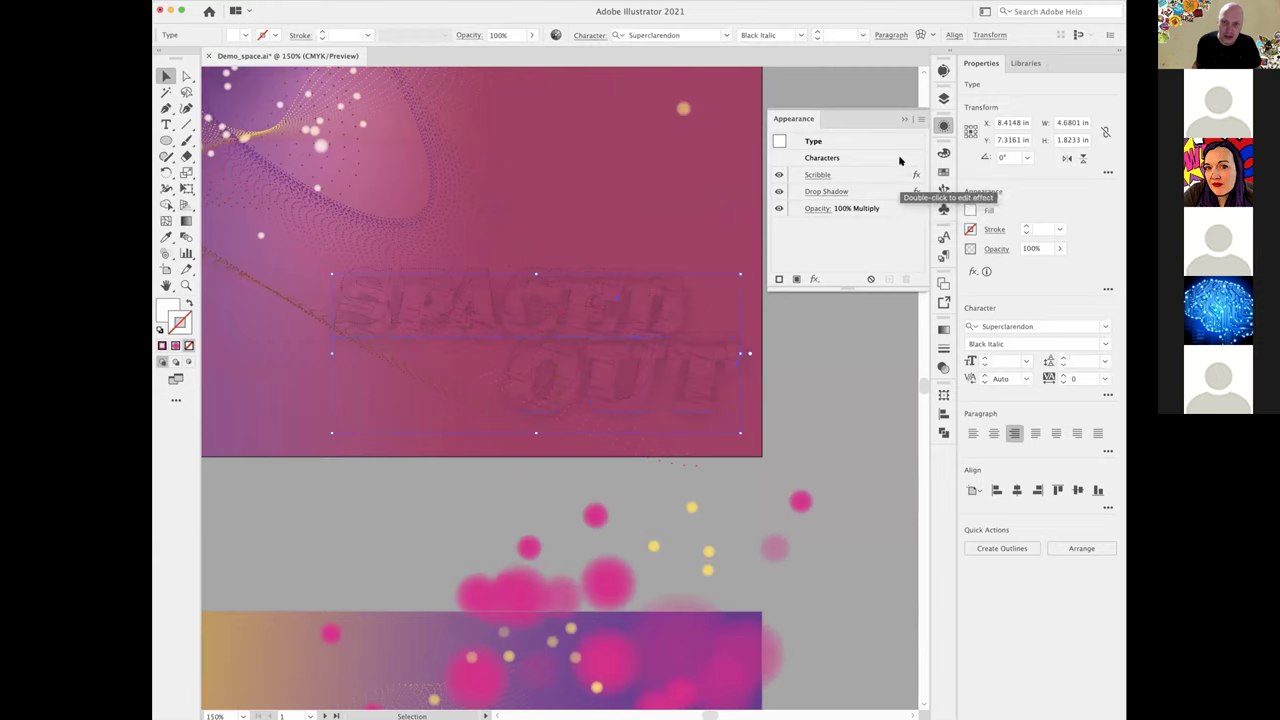
{"action": "left_click", "coordinate": [901, 120]}
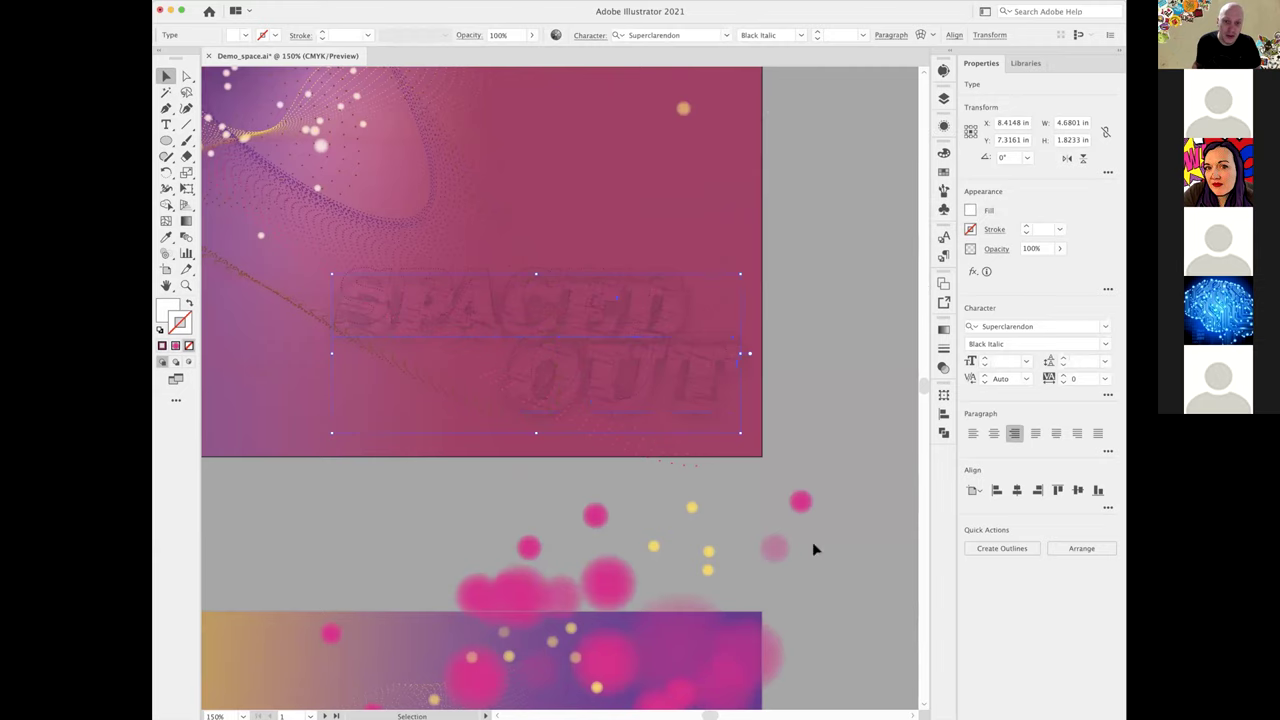
- Start a Scribble effect on the "Final Frontier" title, keeping its preview in view
{"action": "left_click", "coordinate": [814, 546]}
{"action": "scroll", "coordinate": [794, 277], "scroll_direction": "down", "scroll_amount": 10}
{"action": "scroll", "coordinate": [665, 449], "scroll_direction": "down", "scroll_amount": 2}
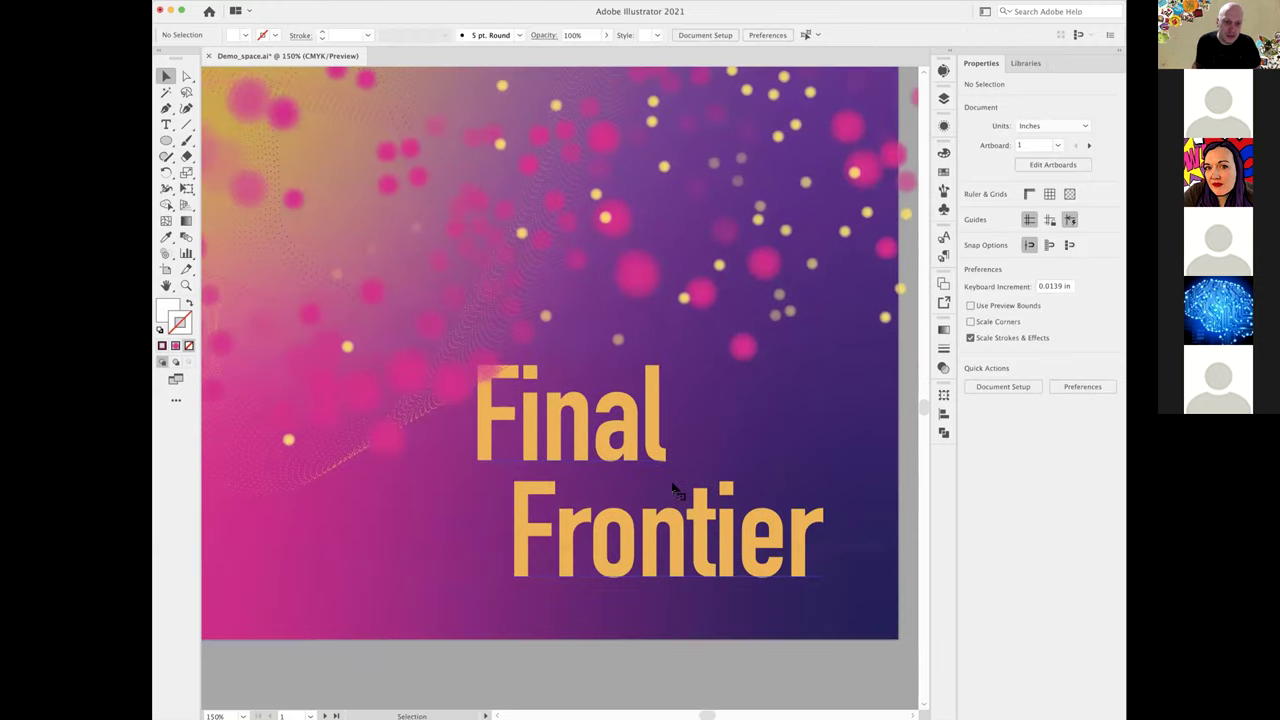
{"action": "left_click", "coordinate": [674, 486]}
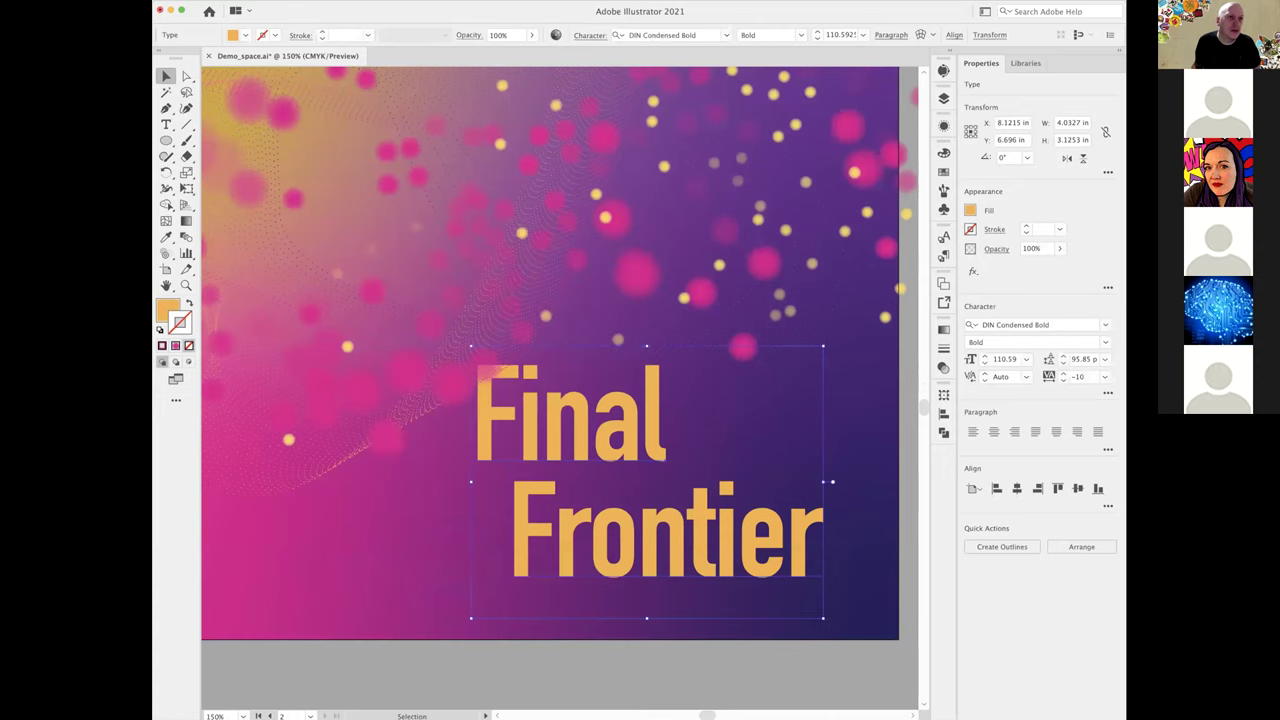
{"action": "left_click", "coordinate": [335, 0]}
{"action": "mouse_move", "coordinate": [352, 141]}
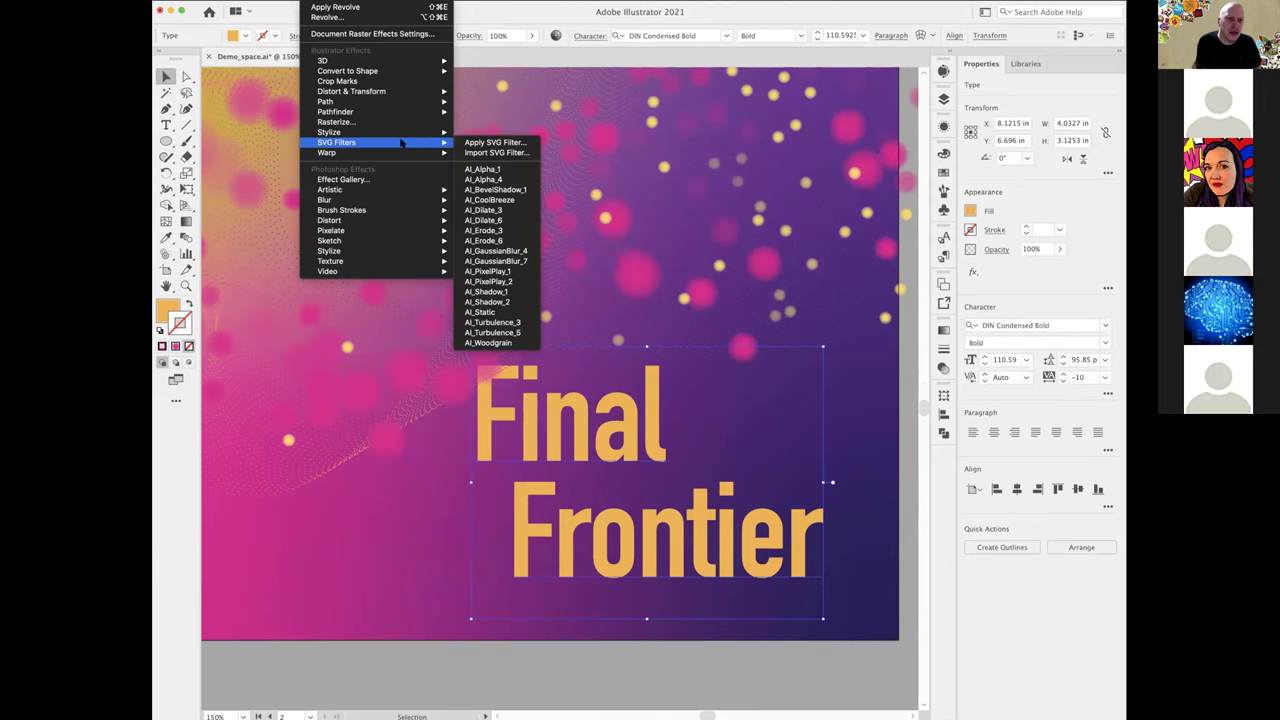
{"action": "left_click", "coordinate": [480, 183]}
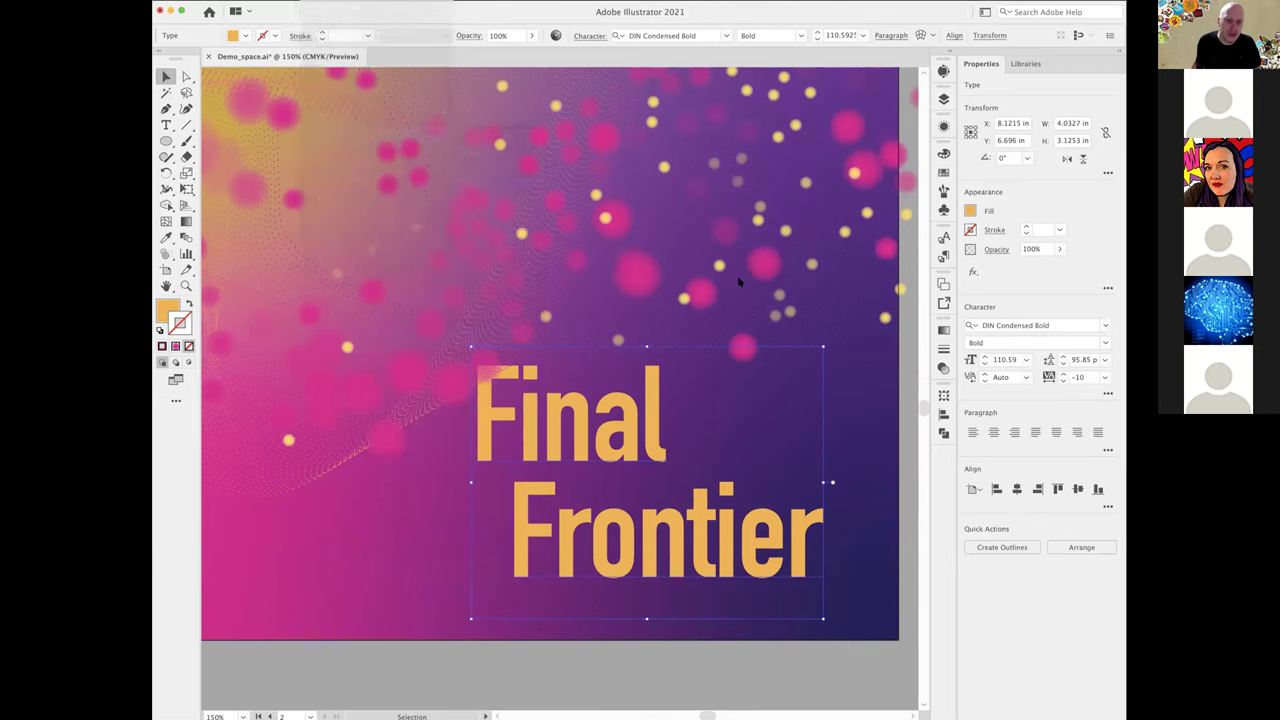
{"action": "mouse_move", "coordinate": [809, 102]}
{"action": "left_mouse_down"}
{"action": "mouse_move", "coordinate": [729, 61]}
{"action": "mouse_move", "coordinate": [447, 80]}
{"action": "mouse_move", "coordinate": [366, 247]}
{"action": "left_mouse_up"}
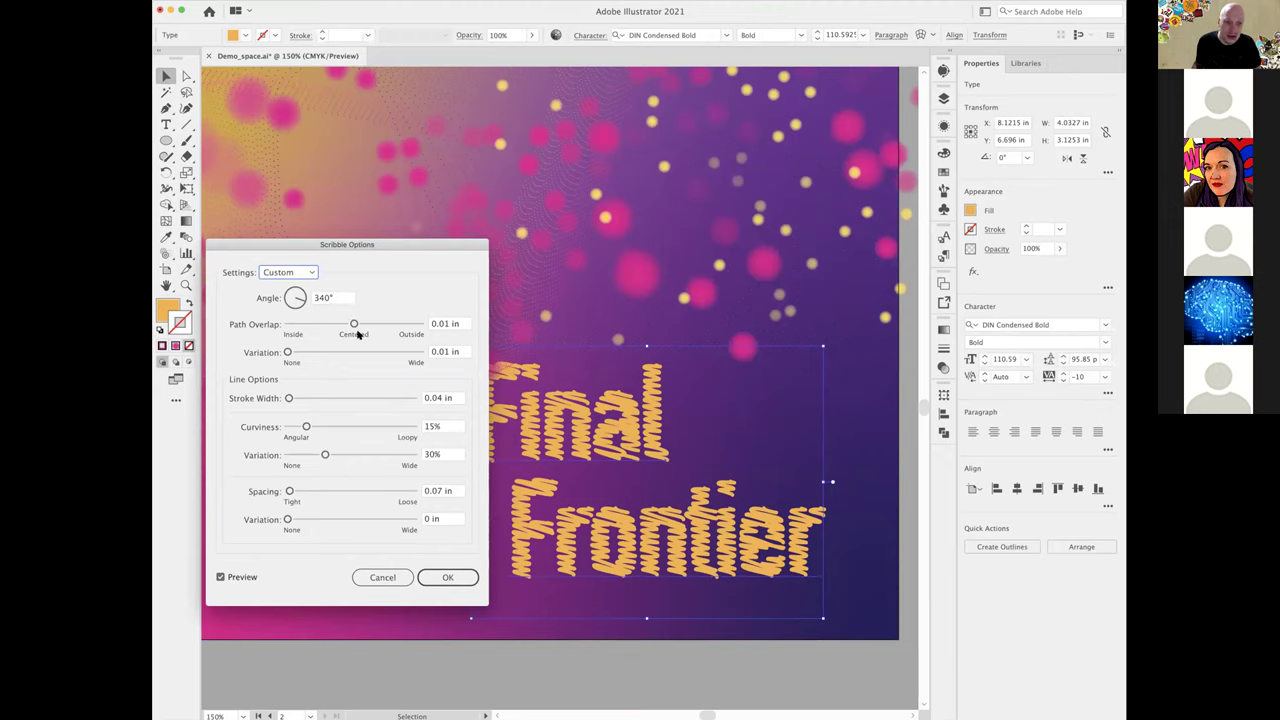
- Try different path overlaps and variations for the scribble, settling on an overlap of 0.01 in and an overlap variation of 0 in
{"action": "left_click", "coordinate": [344, 325]}
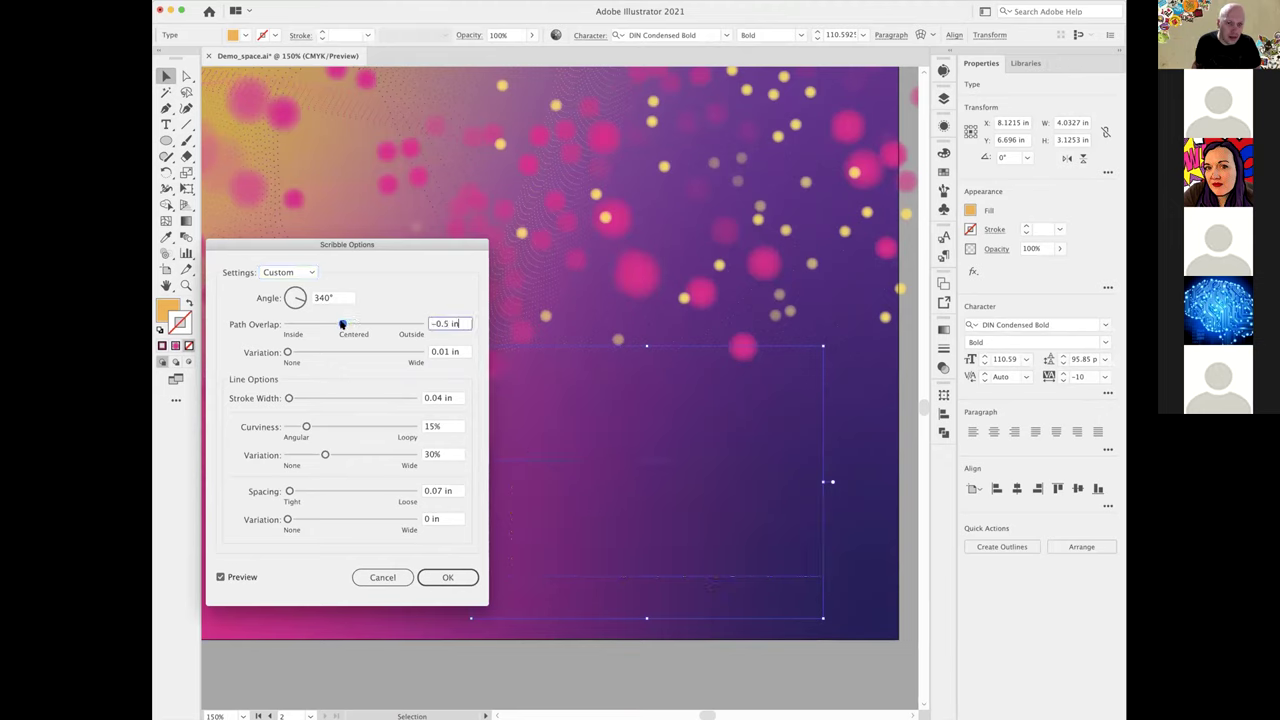
{"action": "left_click_drag", "start_coordinate": [347, 325], "coordinate": [352, 325]}
{"action": "left_click_drag", "start_coordinate": [352, 324], "coordinate": [354, 325]}
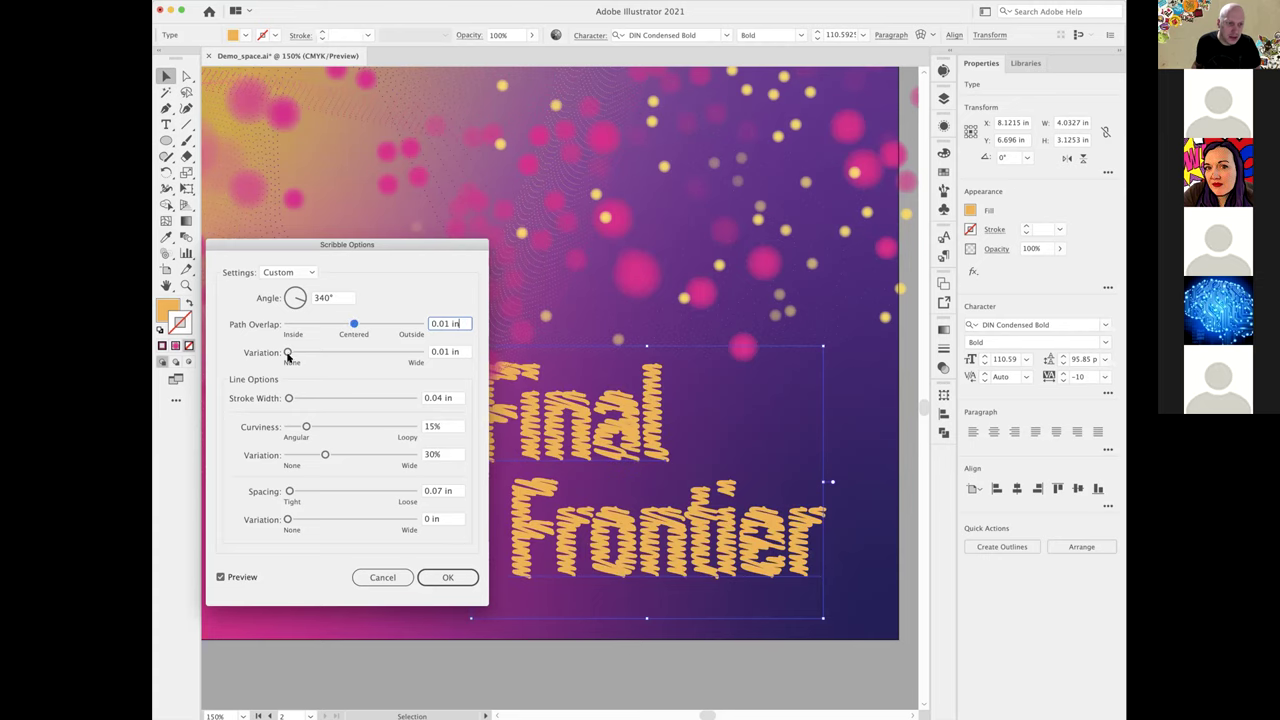
{"action": "left_click_drag", "start_coordinate": [287, 352], "coordinate": [290, 352]}
{"action": "left_click_drag", "start_coordinate": [375, 242], "coordinate": [341, 246]}
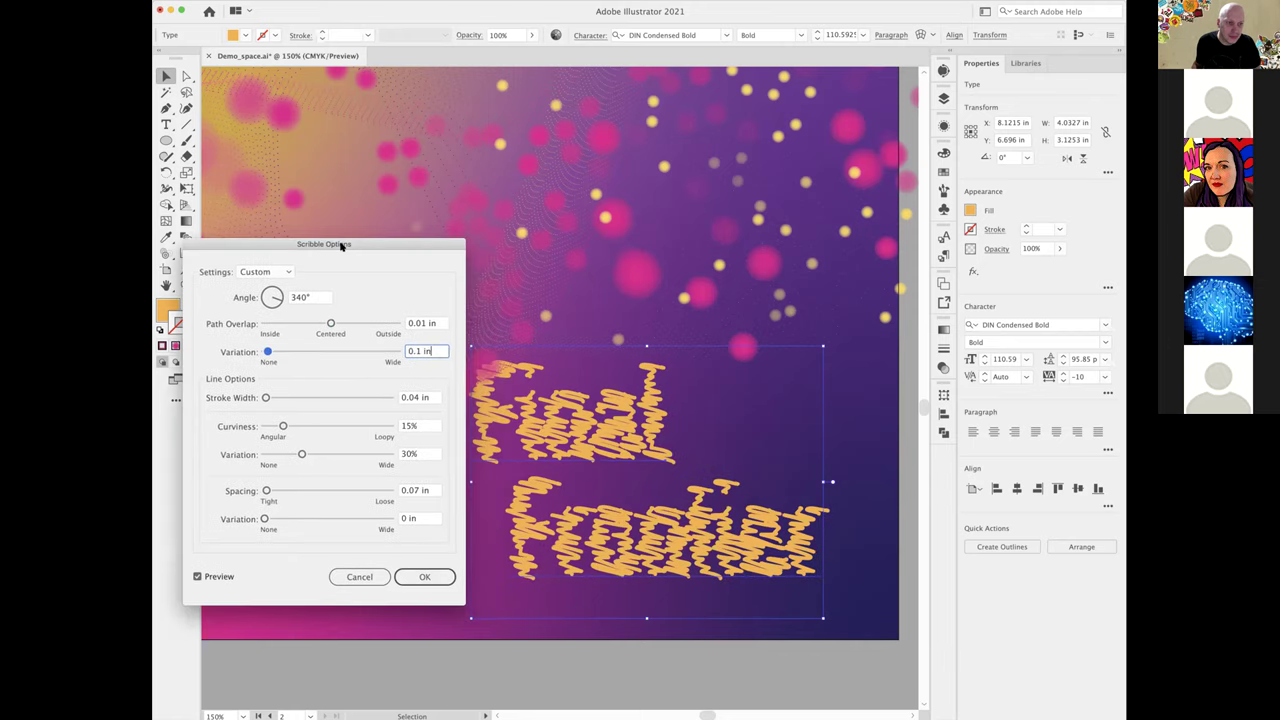
{"action": "left_click_drag", "start_coordinate": [268, 352], "coordinate": [264, 352]}
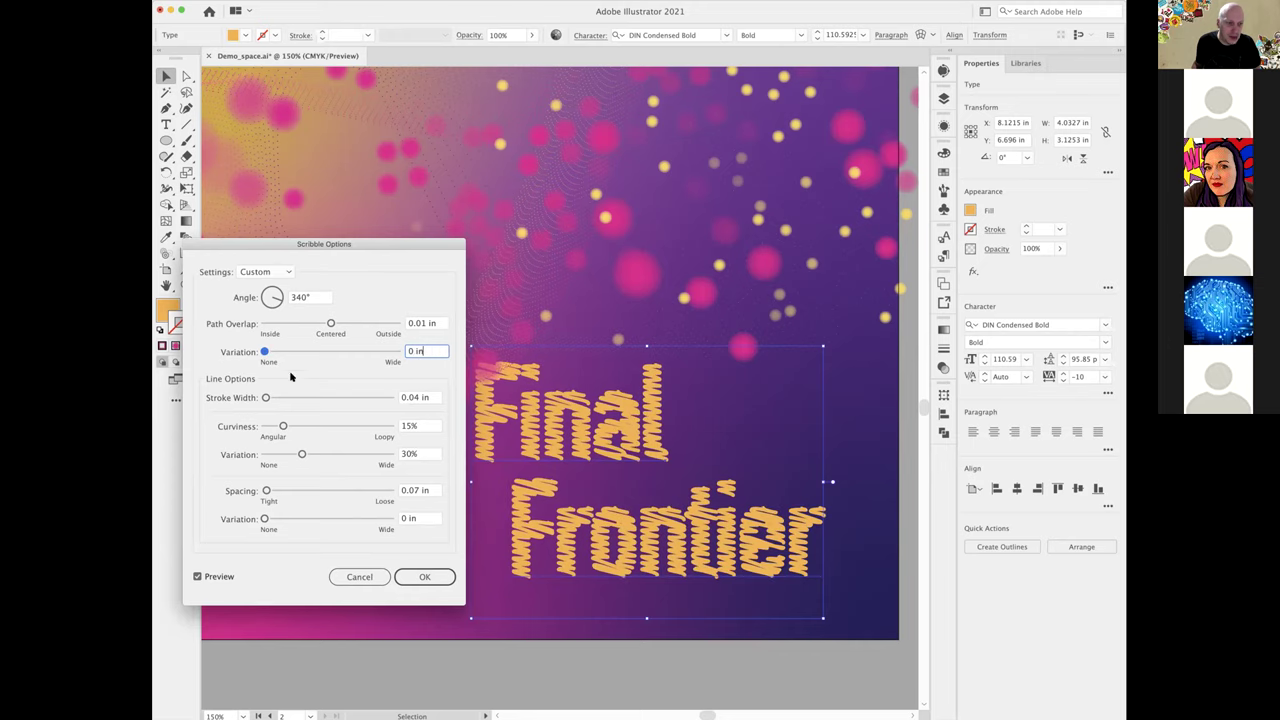
- Set the scribble angle to 139°, curviness to 35%, curviness variation to 10% and spacing to 0.07 in, and apply the effect
{"action": "mouse_move", "coordinate": [276, 293]}
{"action": "left_mouse_down"}
{"action": "mouse_move", "coordinate": [254, 298]}
{"action": "mouse_move", "coordinate": [264, 290]}
{"action": "left_mouse_up"}
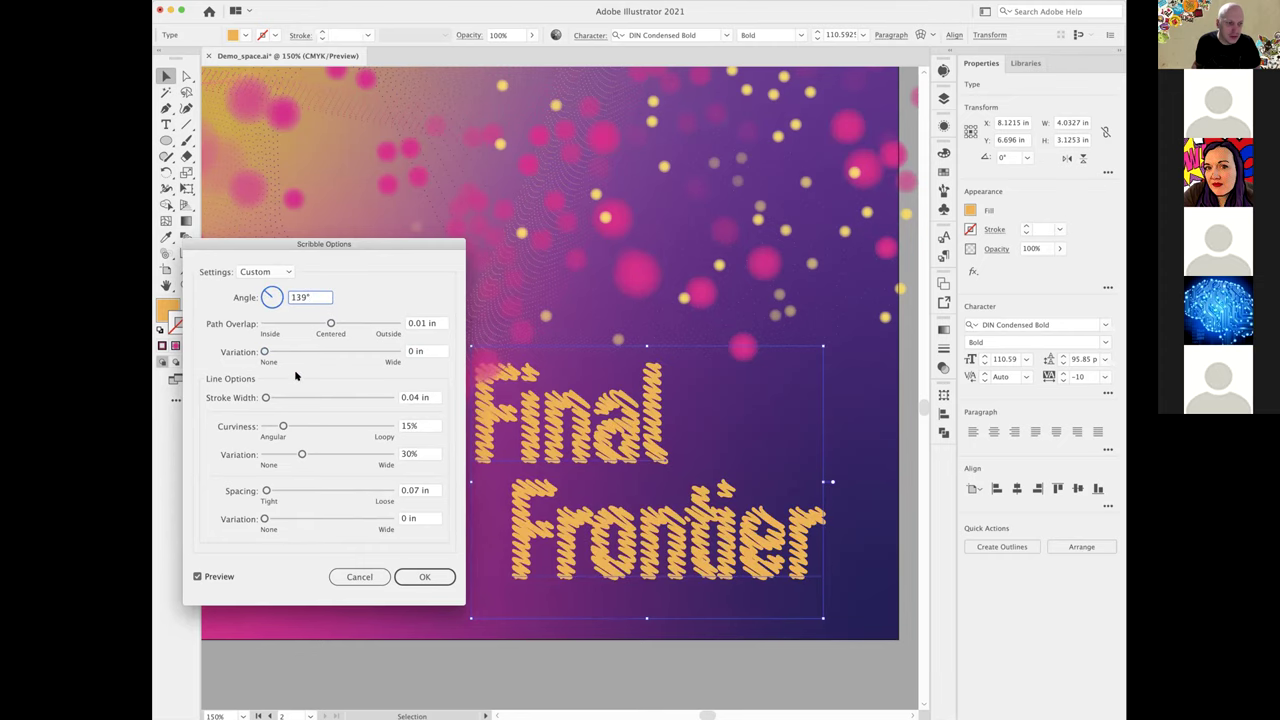
{"action": "mouse_move", "coordinate": [283, 426]}
{"action": "left_mouse_down"}
{"action": "mouse_move", "coordinate": [266, 426]}
{"action": "mouse_move", "coordinate": [309, 426]}
{"action": "mouse_move", "coordinate": [303, 453]}
{"action": "mouse_move", "coordinate": [320, 453]}
{"action": "mouse_move", "coordinate": [277, 454]}
{"action": "mouse_move", "coordinate": [271, 490]}
{"action": "mouse_move", "coordinate": [290, 490]}
{"action": "mouse_move", "coordinate": [266, 490]}
{"action": "left_mouse_up"}
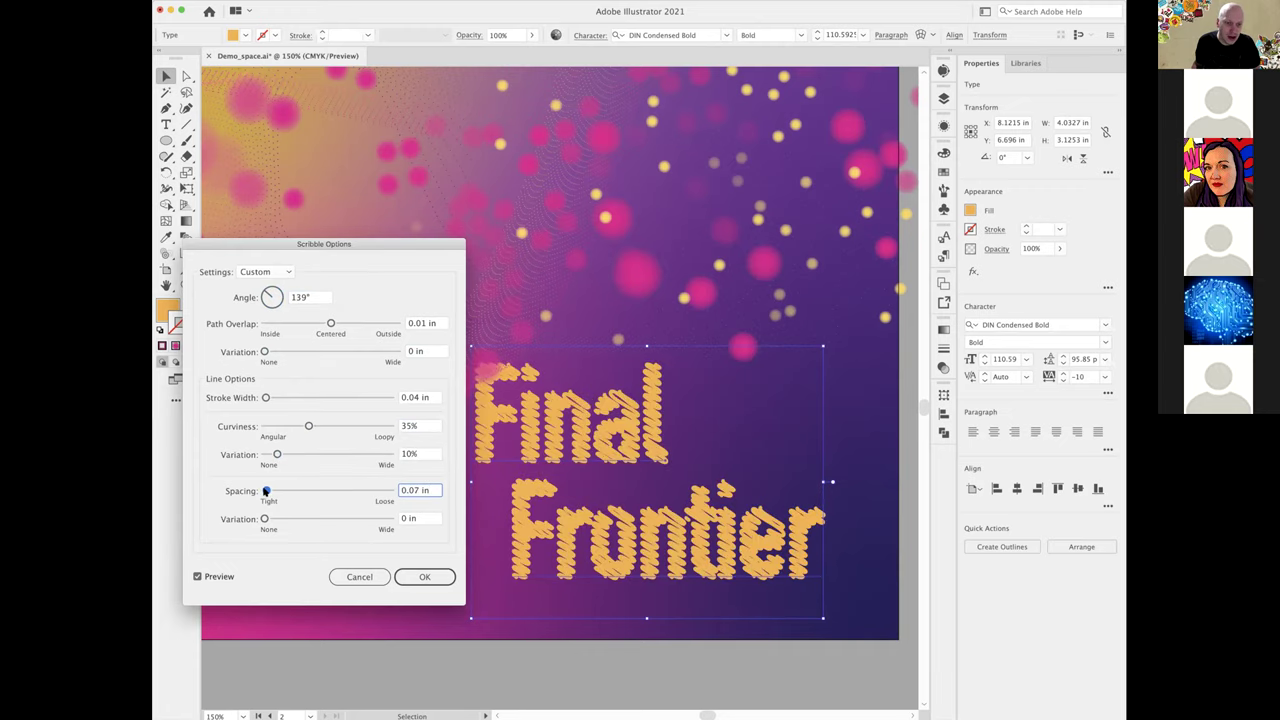
{"action": "left_click", "coordinate": [426, 577]}
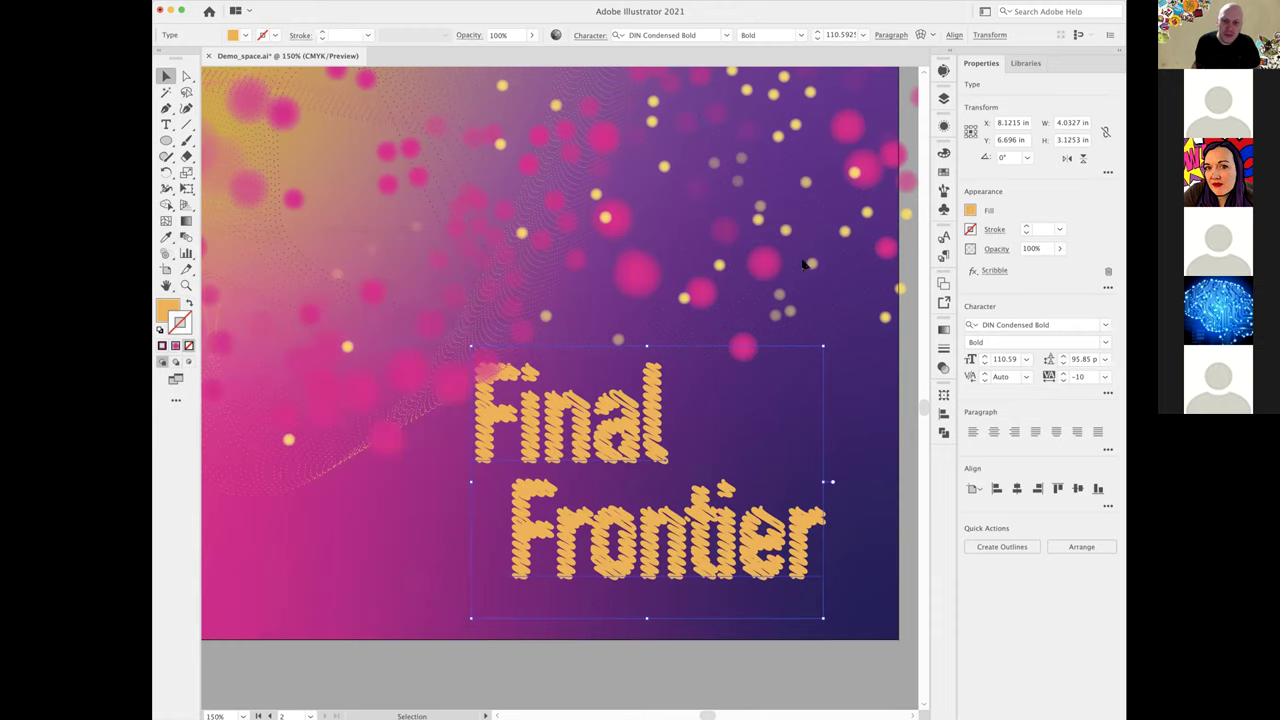
- Start a Drop Shadow effect on the scribbled "Final Frontier" title and set the shadow's opacity to 100%
{"action": "left_click", "coordinate": [944, 172]}
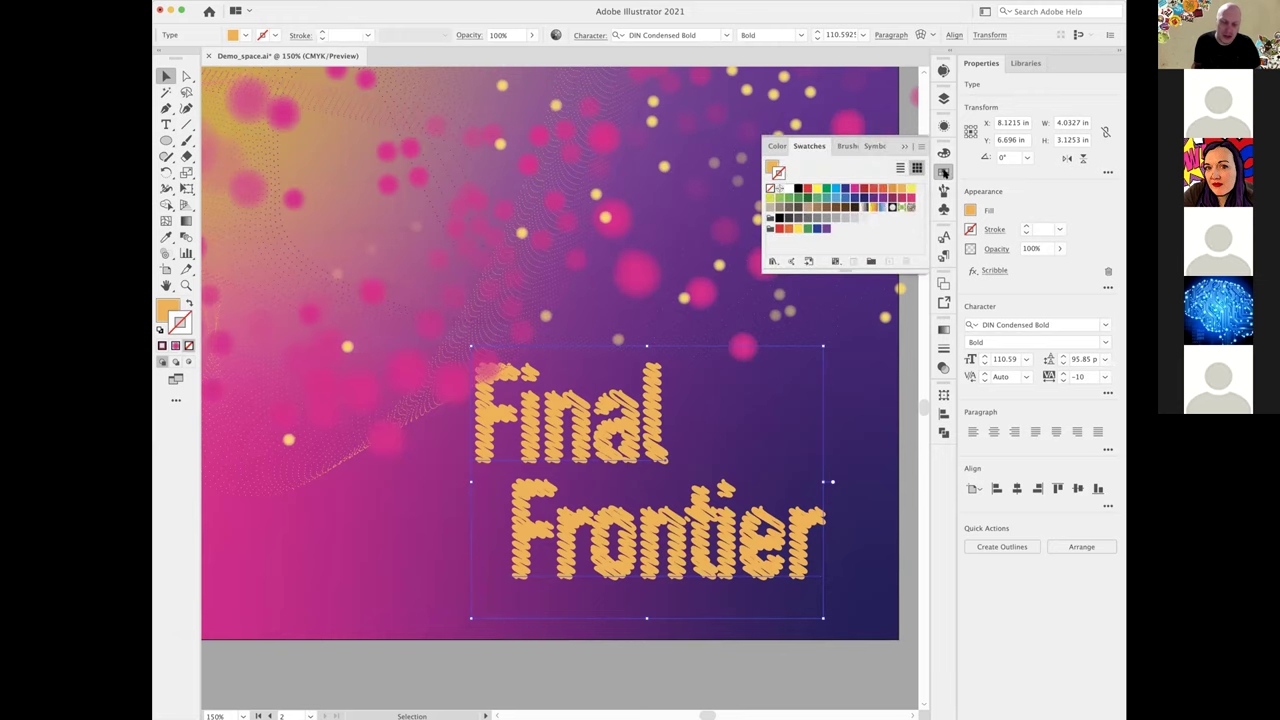
{"action": "left_click", "coordinate": [771, 165]}
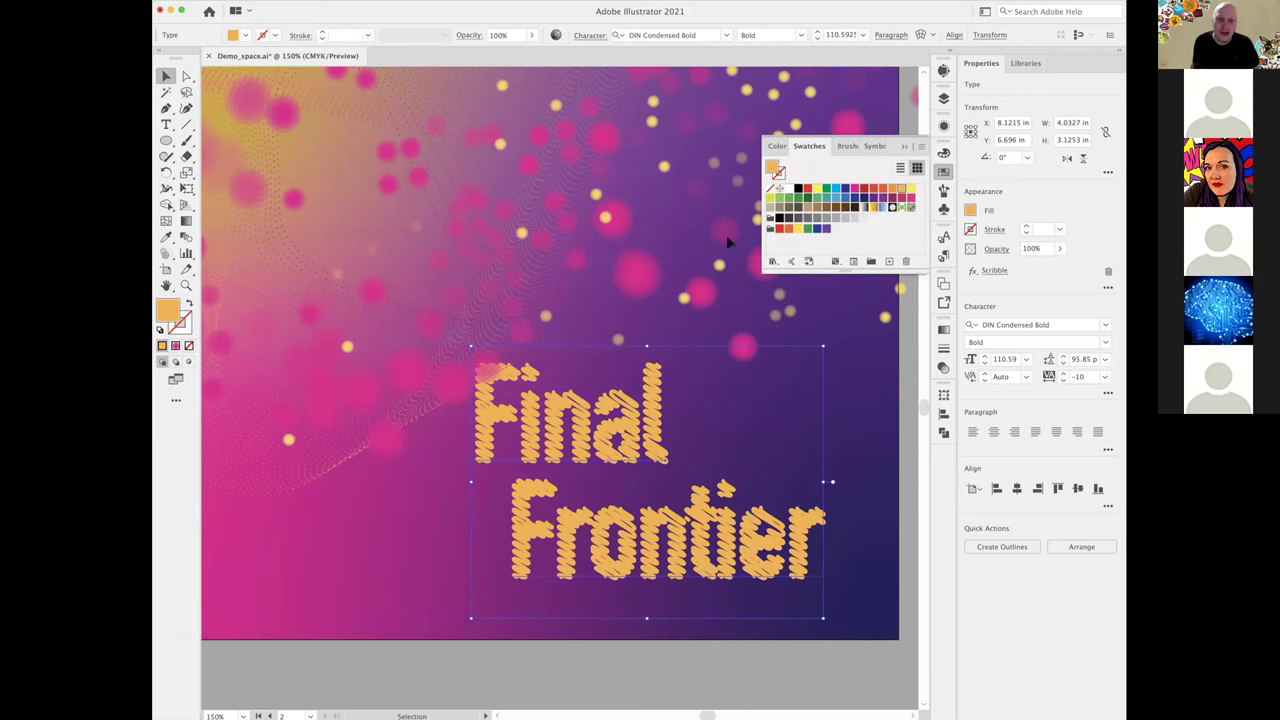
{"action": "left_click", "coordinate": [316, 1]}
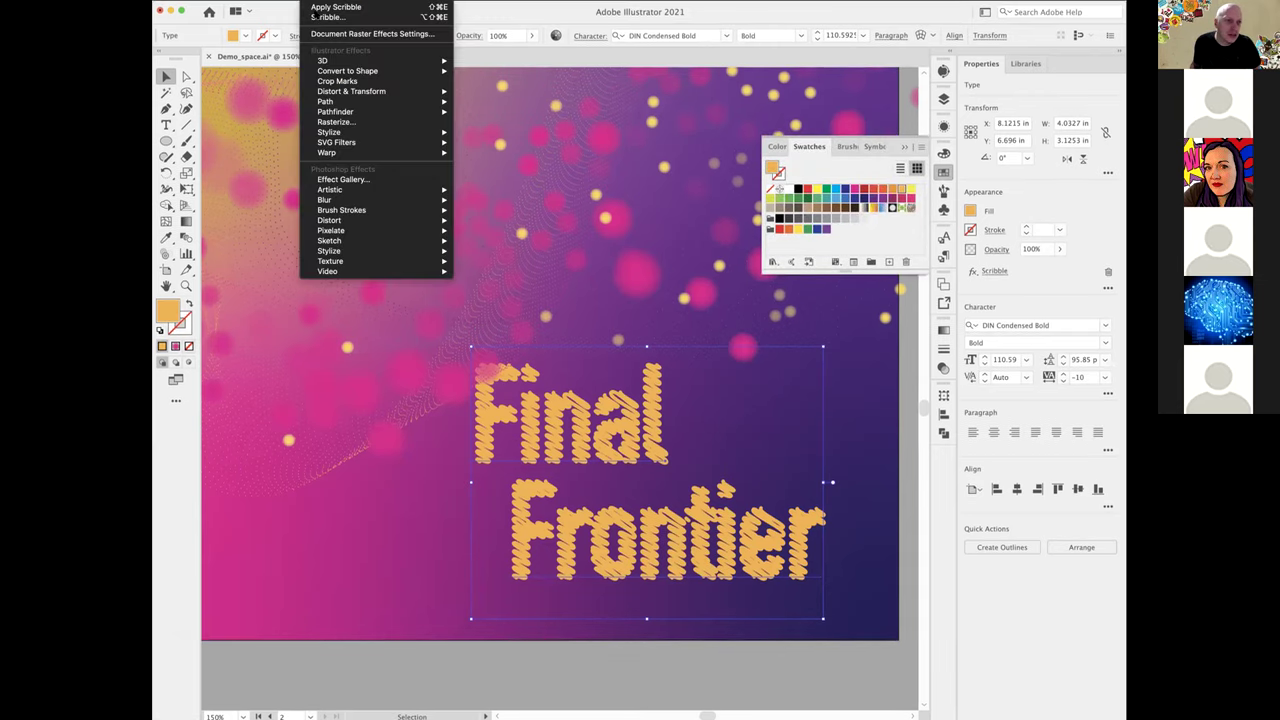
{"action": "mouse_move", "coordinate": [341, 132]}
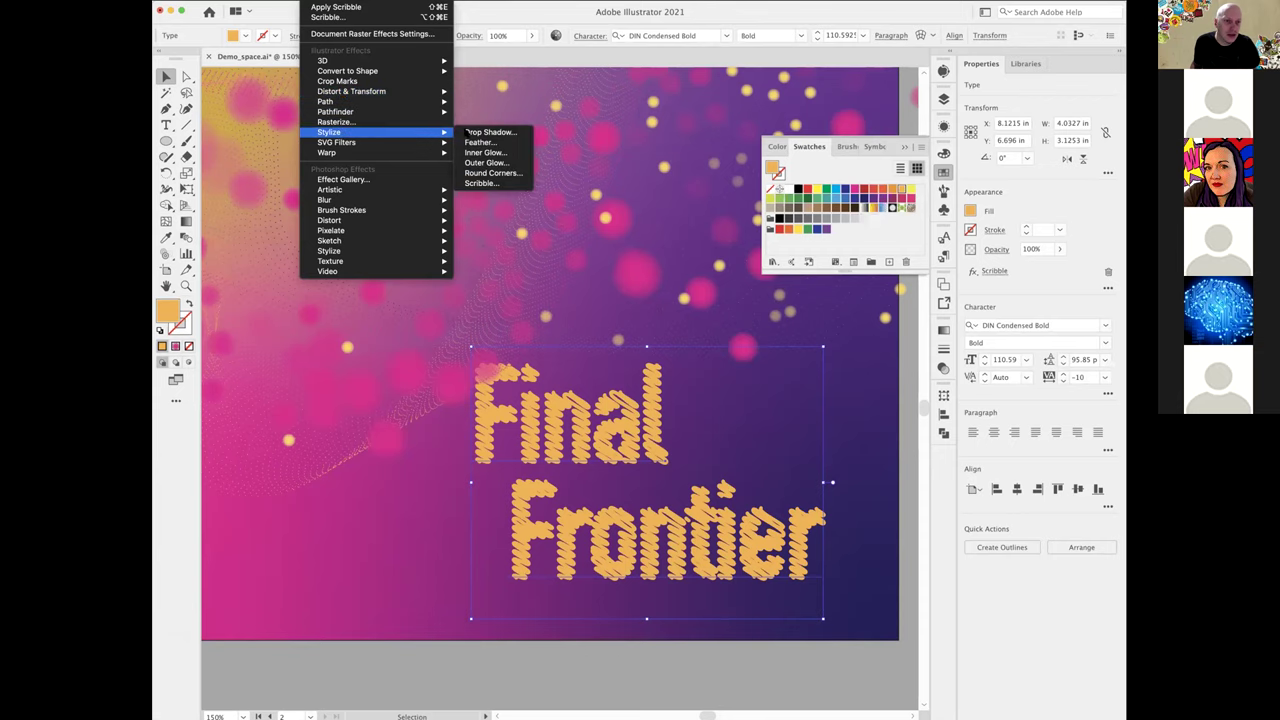
{"action": "left_click", "coordinate": [480, 132]}
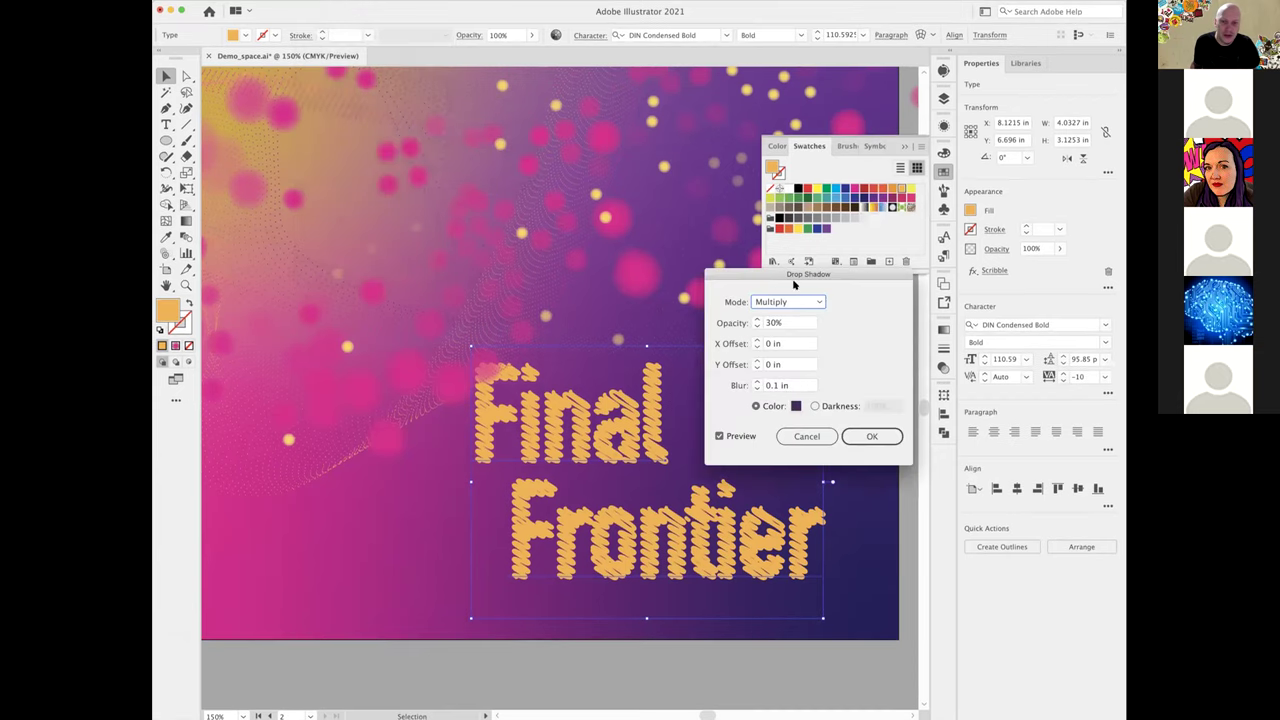
{"action": "left_click_drag", "start_coordinate": [792, 274], "coordinate": [822, 291]}
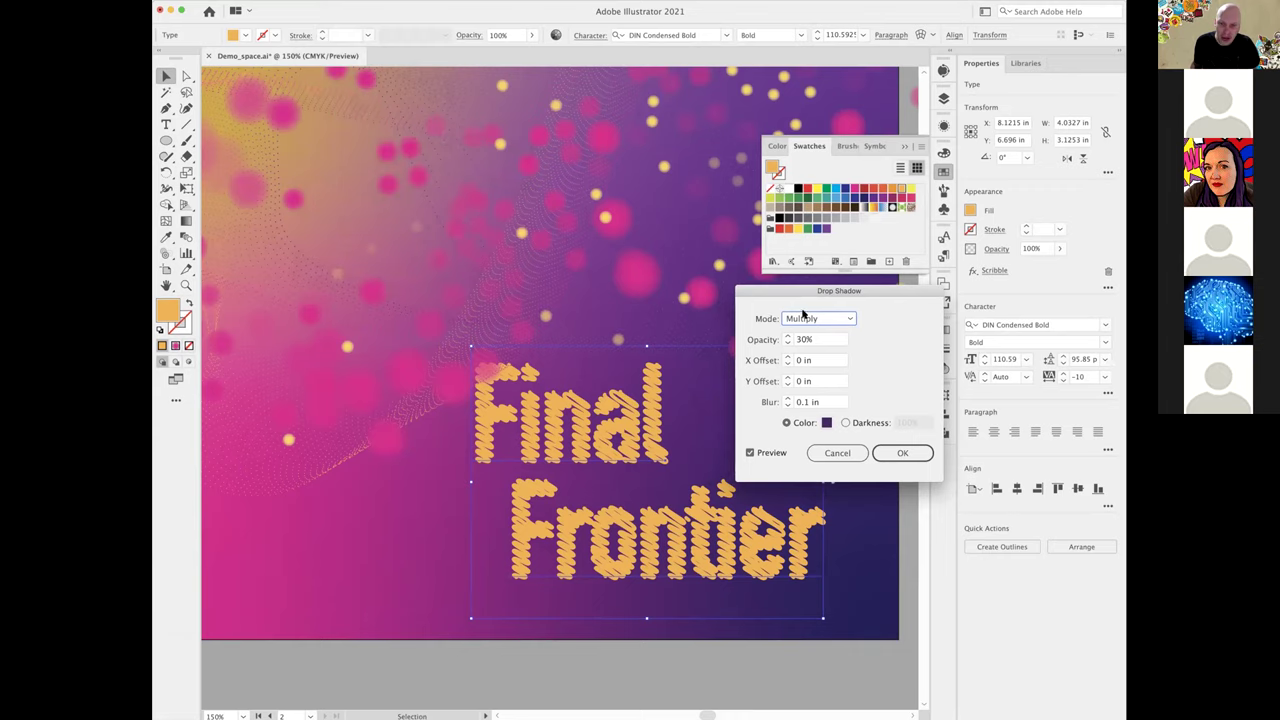
{"action": "left_click", "coordinate": [788, 336]}
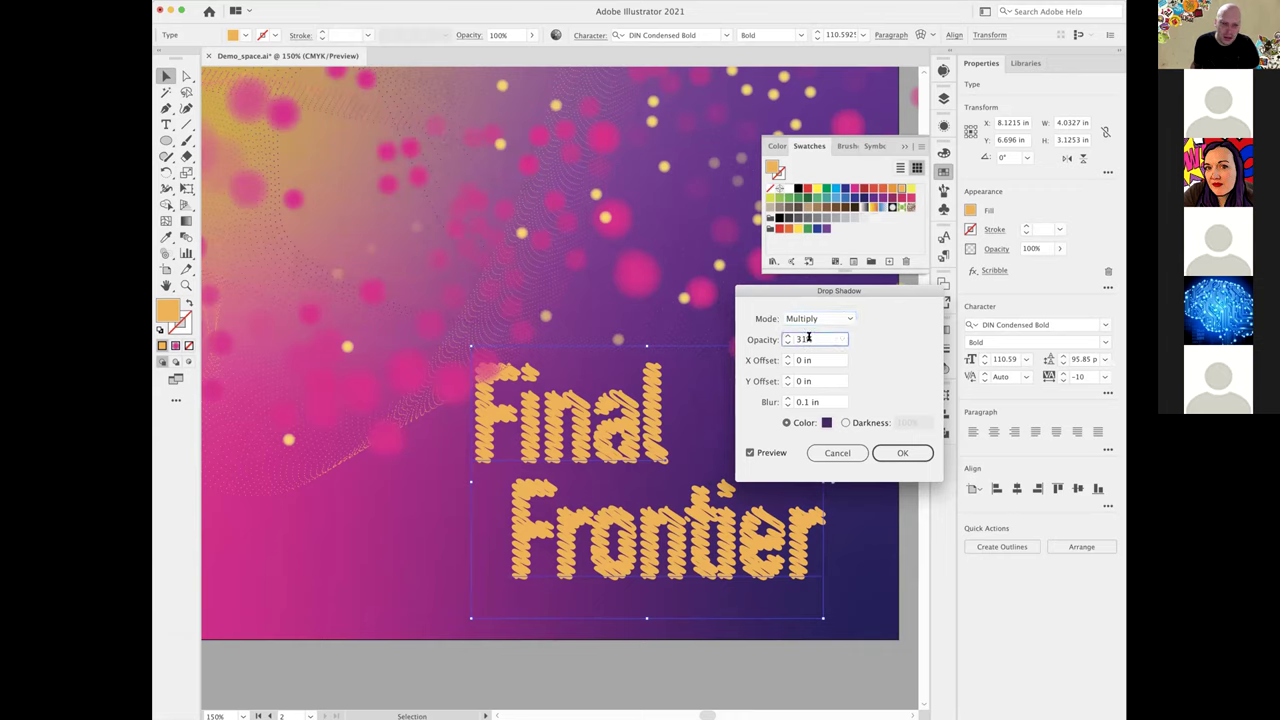
{"action": "left_click_drag", "start_coordinate": [811, 338], "coordinate": [760, 332]}
{"action": "type", "text": "100"}
{"action": "key", "text": "Tab"}
{"action": "key", "text": "BackSpace"}
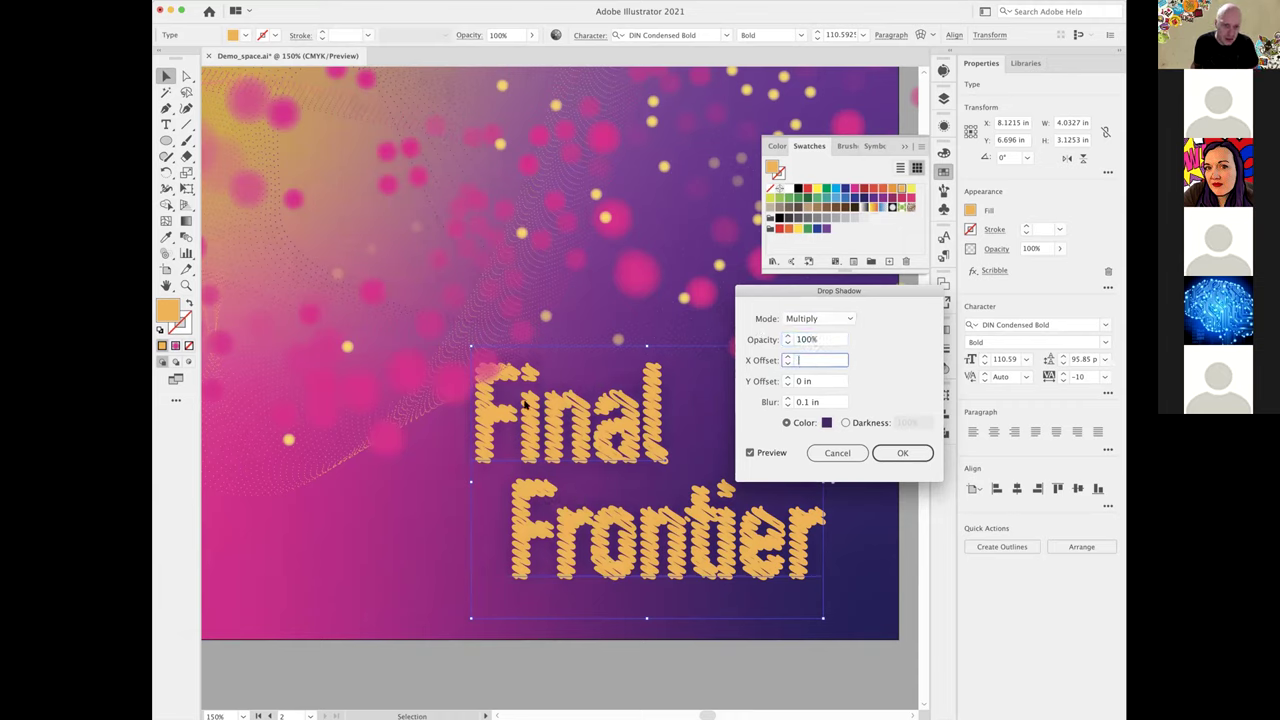
- Try different blur amounts for the title's drop shadow and set the blur to 0.25 in
{"action": "left_click", "coordinate": [787, 404]}
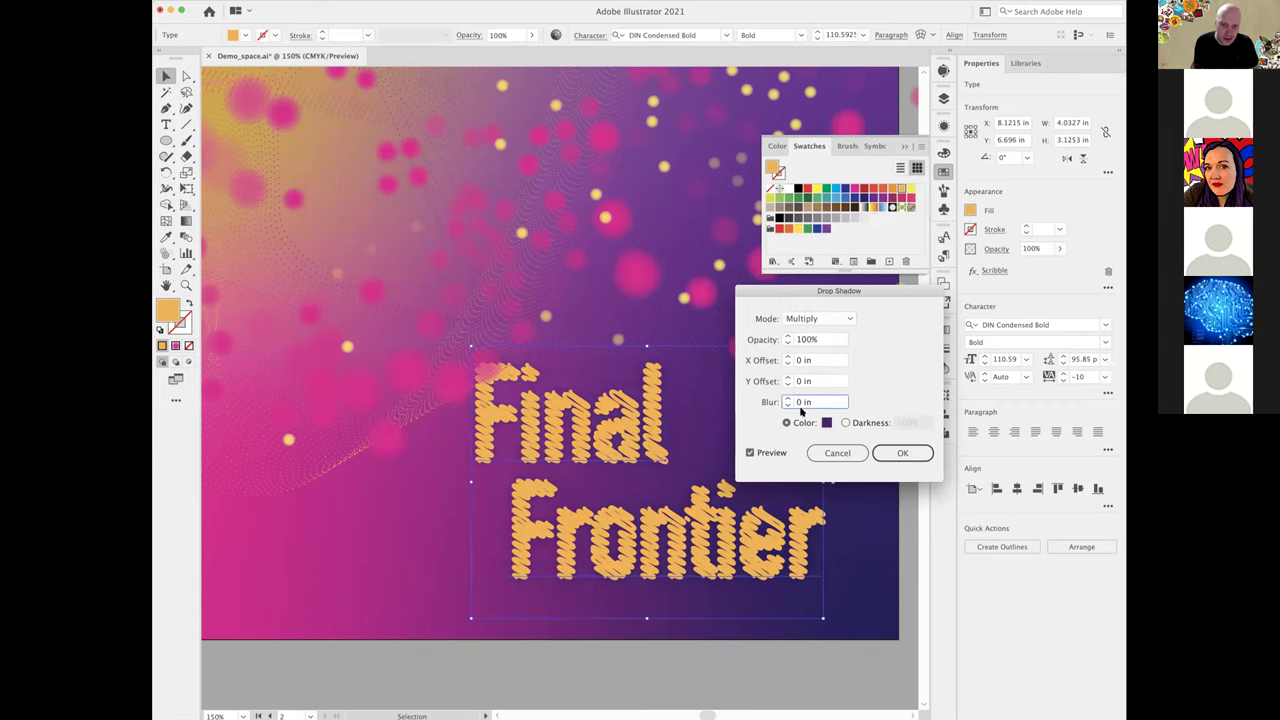
{"action": "left_click", "coordinate": [787, 398]}
{"action": "left_click", "coordinate": [786, 399]}
{"action": "left_click", "coordinate": [786, 399]}
{"action": "left_click", "coordinate": [786, 399]}
{"action": "left_click", "coordinate": [786, 399]}
{"action": "left_click", "coordinate": [786, 399]}
{"action": "left_click", "coordinate": [786, 404]}
{"action": "left_click", "coordinate": [786, 404]}
{"action": "left_click", "coordinate": [786, 404]}
{"action": "left_click", "coordinate": [786, 405]}
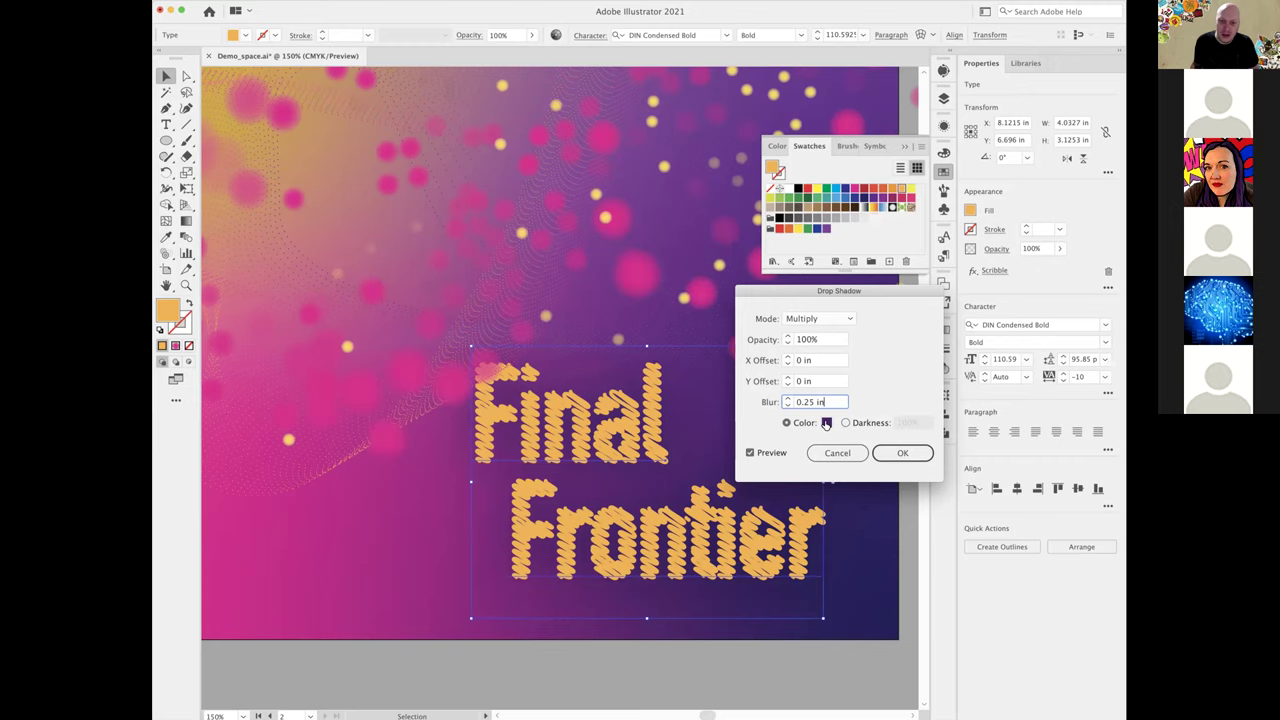
- Change the drop shadow's color to a near-black purple
{"action": "left_click", "coordinate": [826, 422]}
{"action": "left_click_drag", "start_coordinate": [685, 245], "coordinate": [955, 291]}
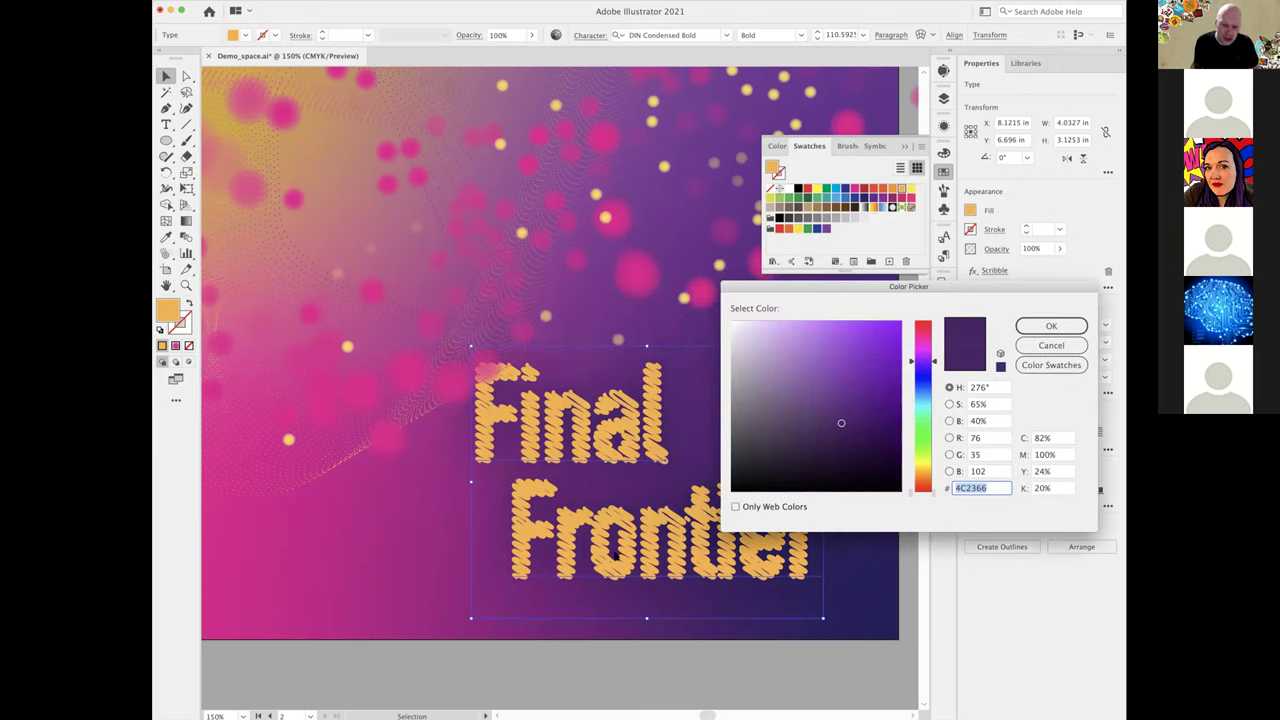
{"action": "left_click_drag", "start_coordinate": [822, 452], "coordinate": [836, 459]}
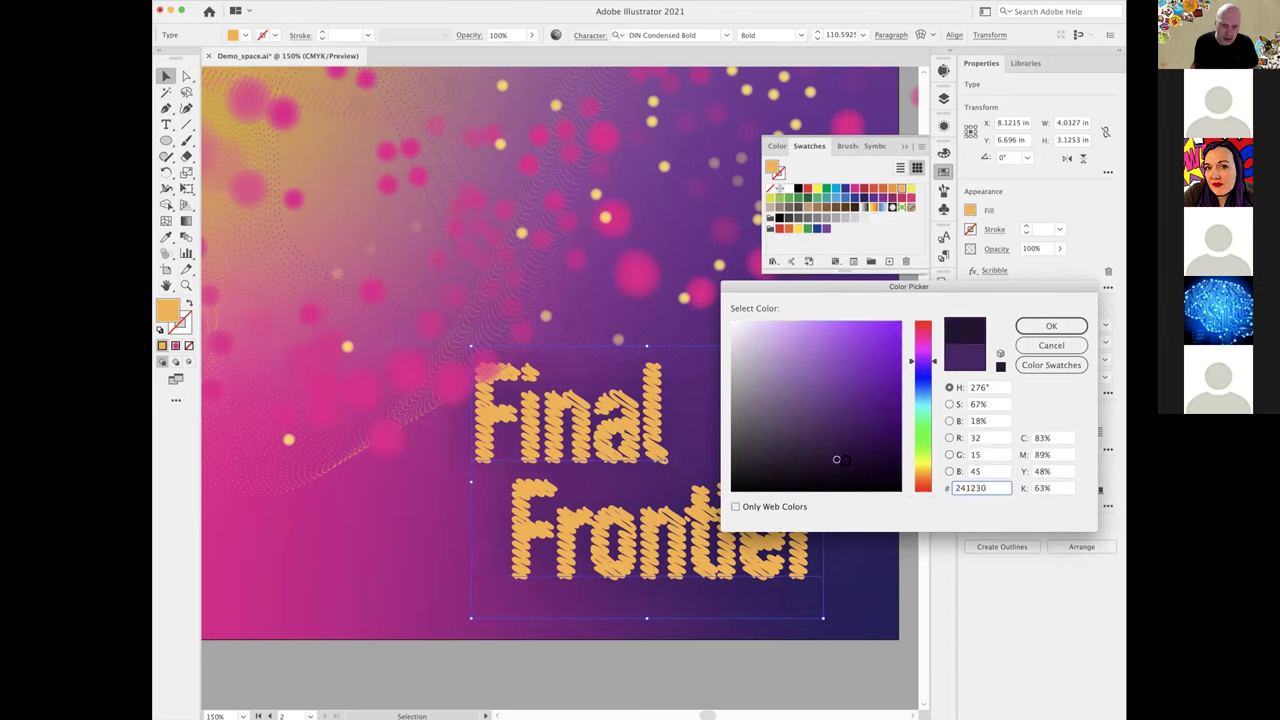
{"action": "left_click", "coordinate": [1049, 326]}
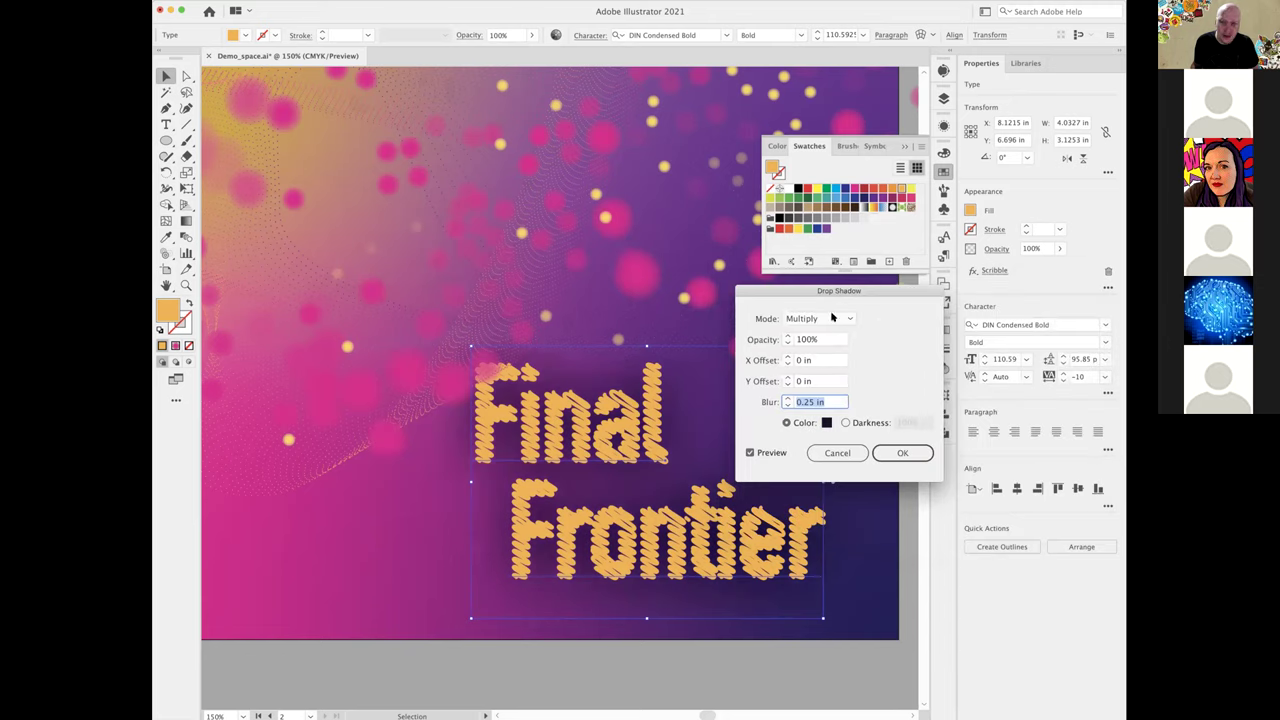
- Reduce the drop shadow's opacity to 50% and apply the effect to the title
{"action": "left_click", "coordinate": [829, 341]}
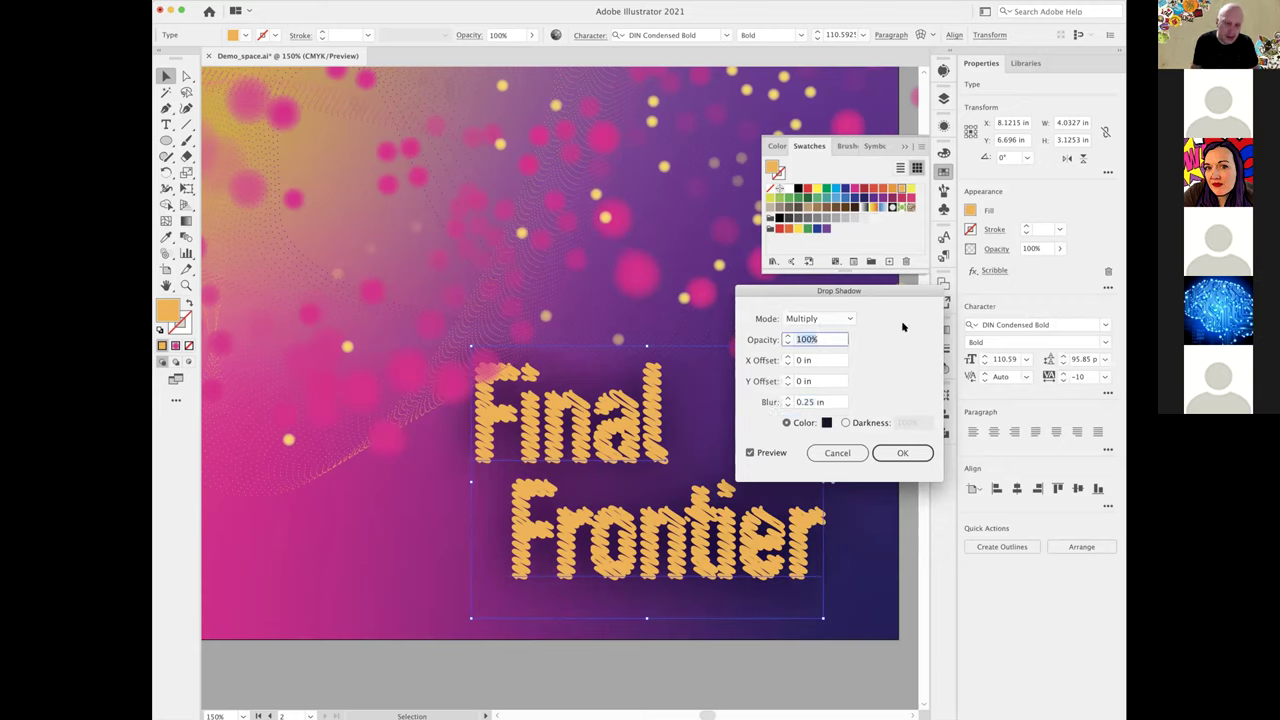
{"action": "type", "text": "50"}
{"action": "key", "text": "Tab"}
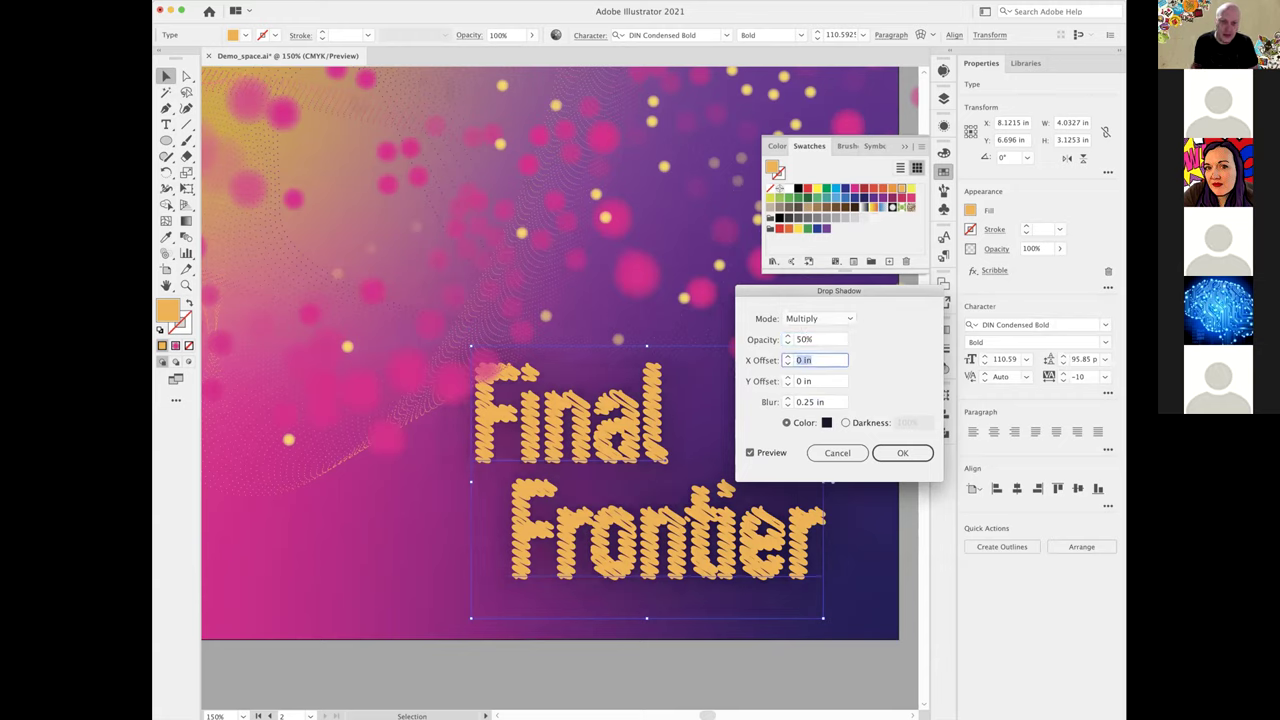
{"action": "left_click", "coordinate": [926, 459]}
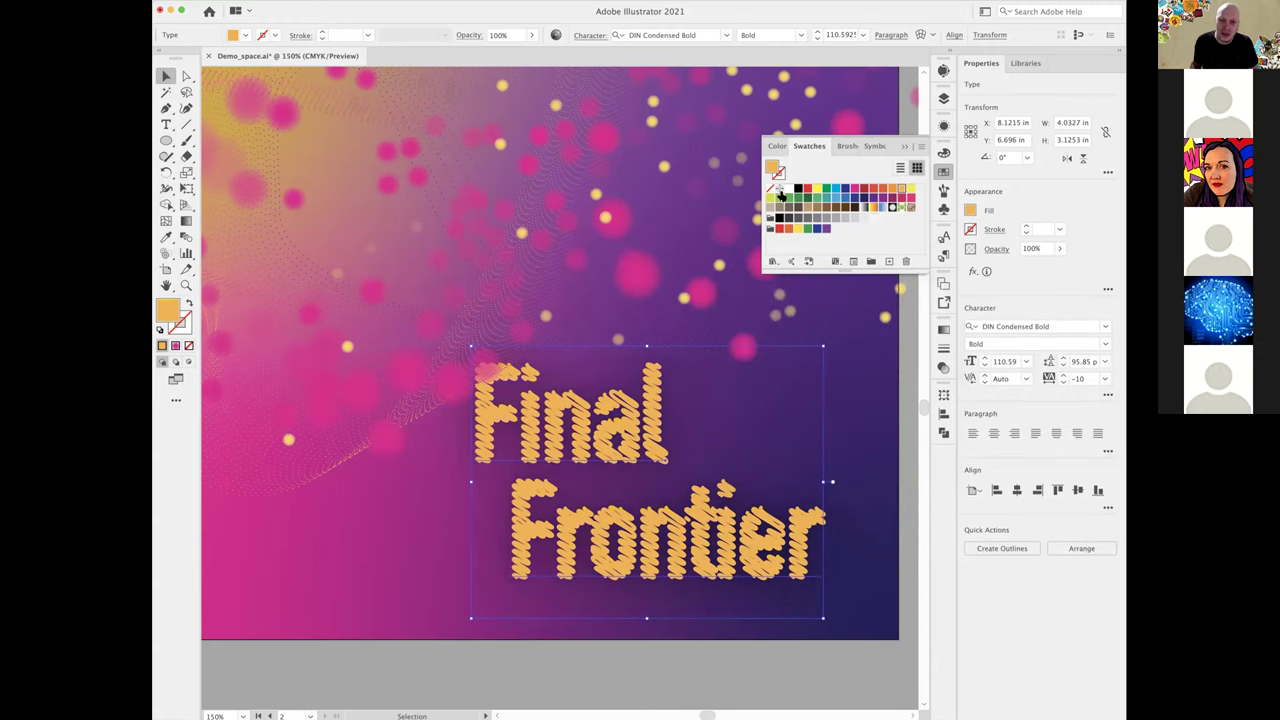
- Fill the "Final Frontier" title with white and set its blending mode to Multiply, then deselect it
{"action": "left_click", "coordinate": [787, 190]}
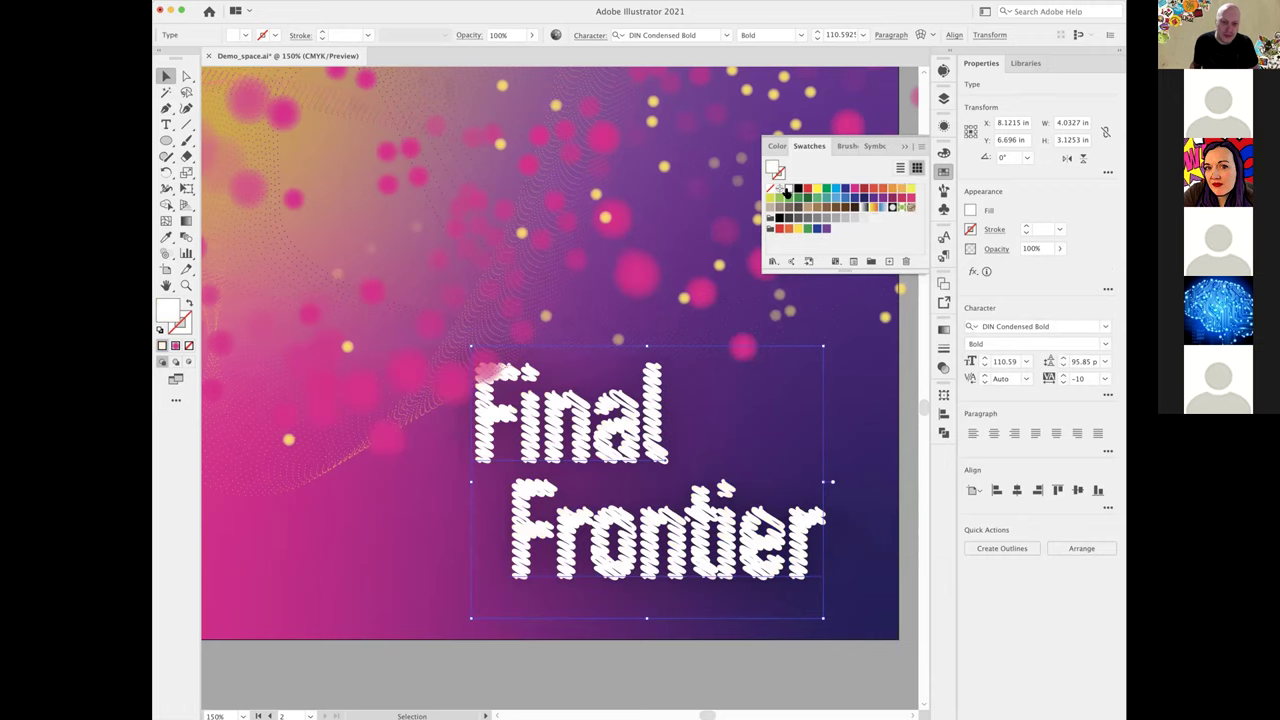
{"action": "left_click", "coordinate": [904, 148]}
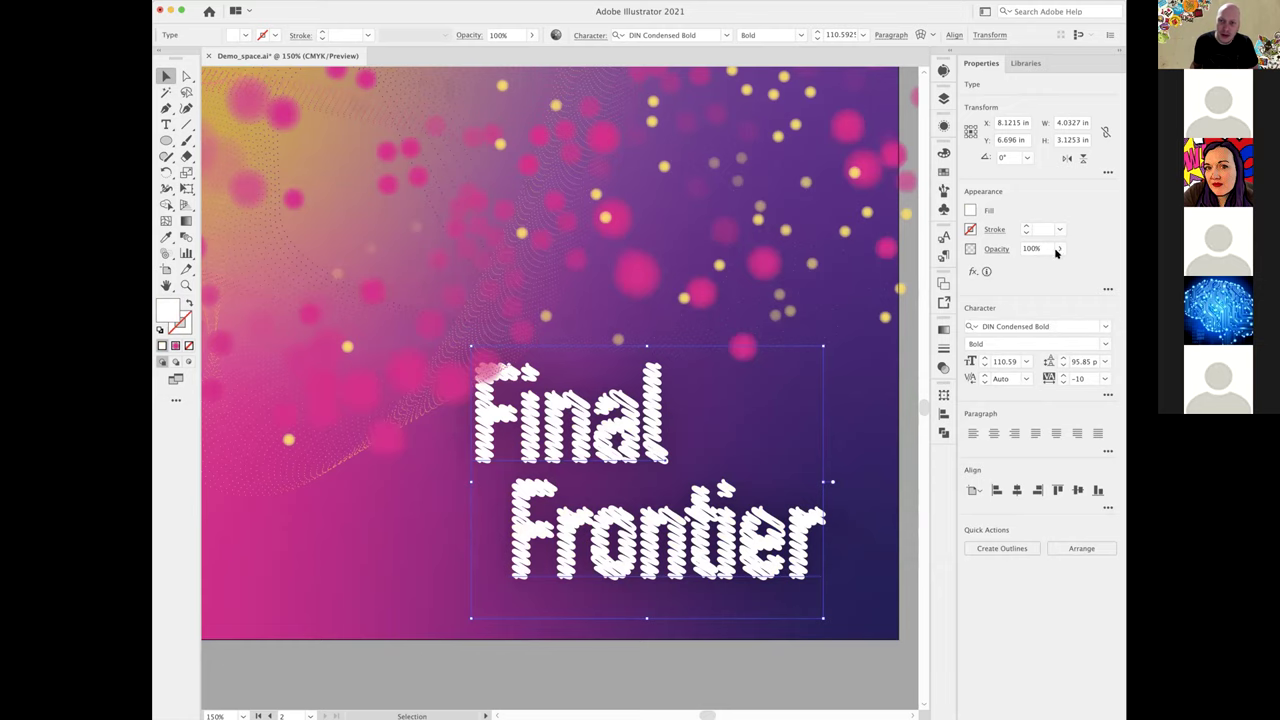
{"action": "left_click", "coordinate": [1059, 249]}
{"action": "left_click_drag", "start_coordinate": [1056, 266], "coordinate": [1092, 265]}
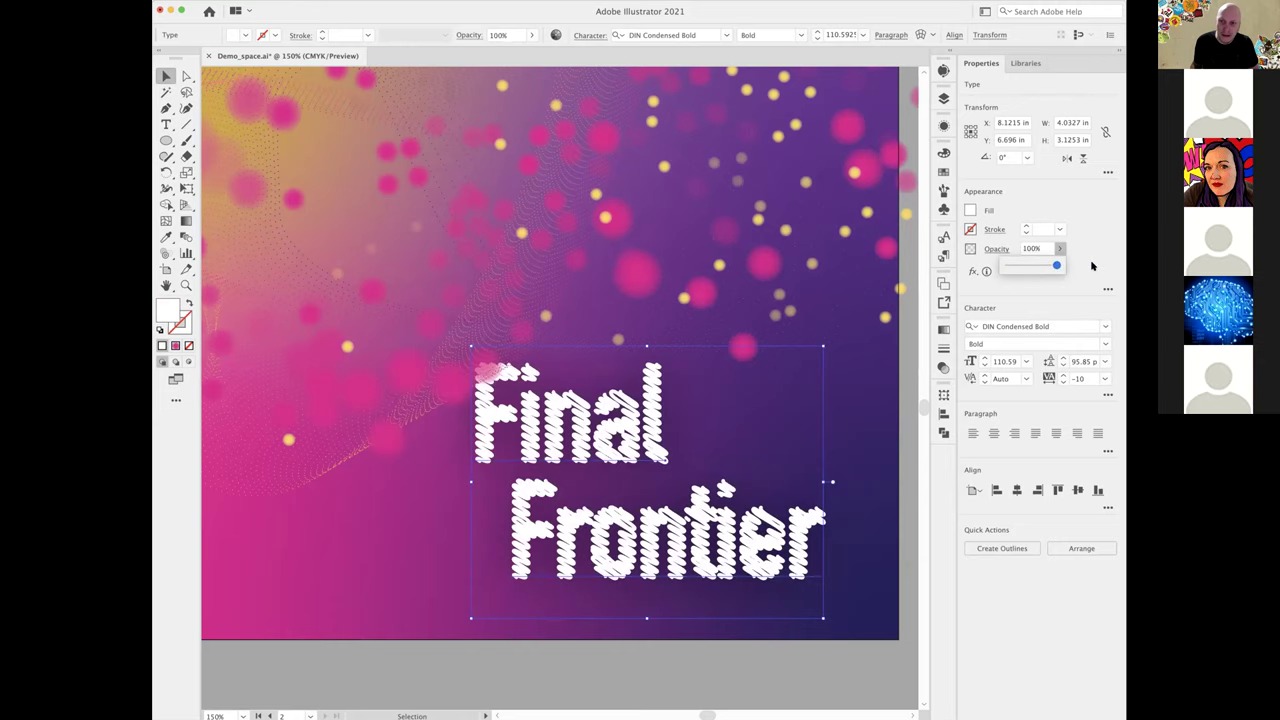
{"action": "left_click", "coordinate": [997, 249]}
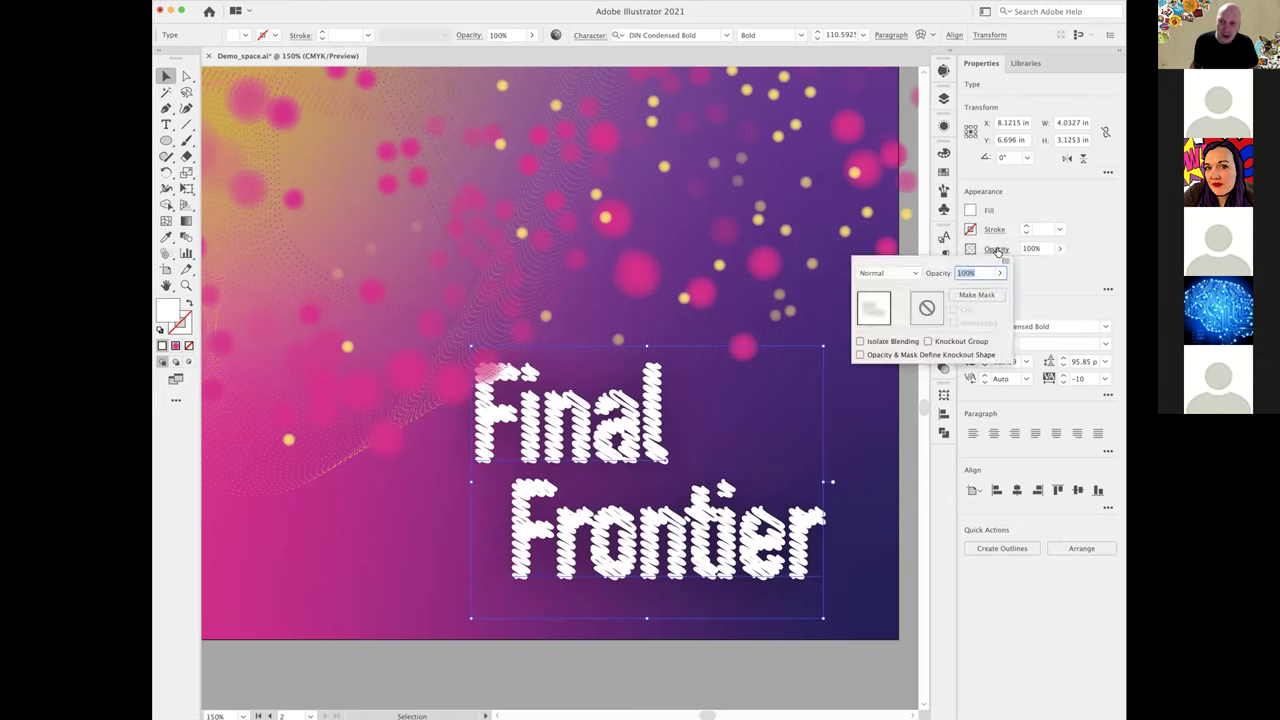
{"action": "left_click", "coordinate": [911, 273]}
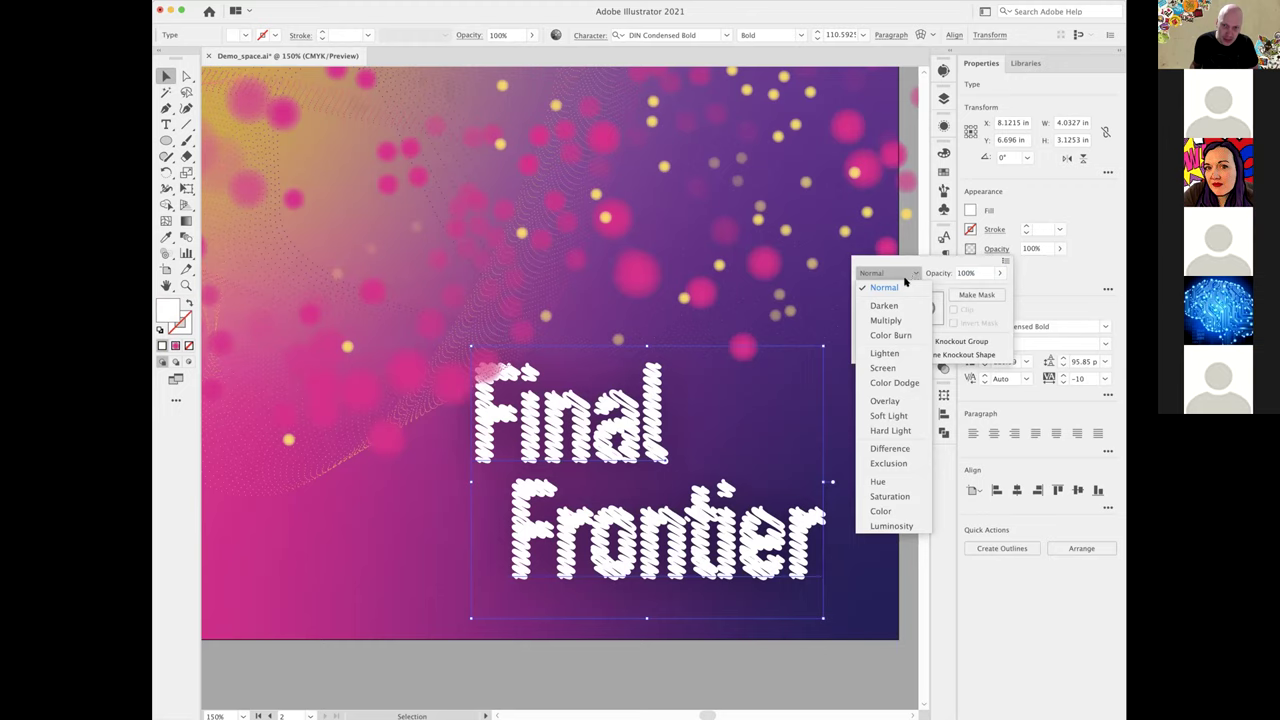
{"action": "left_click", "coordinate": [895, 320]}
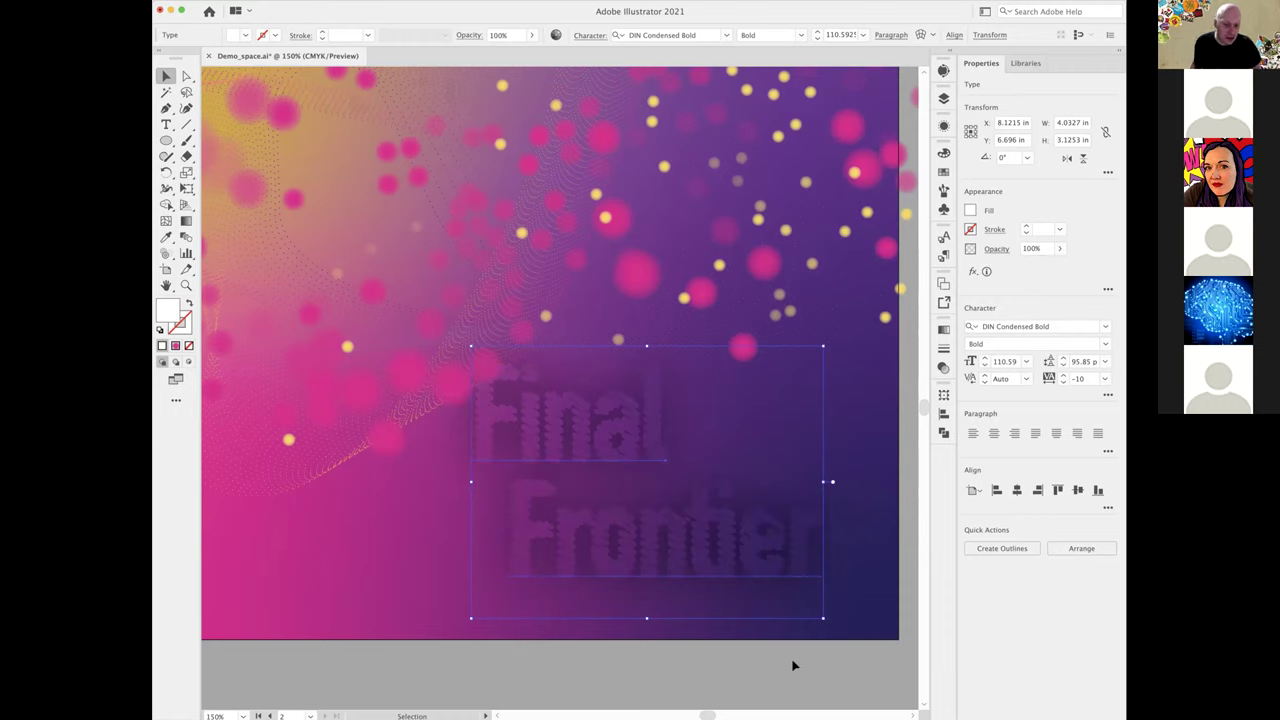
{"action": "left_click", "coordinate": [740, 665]}
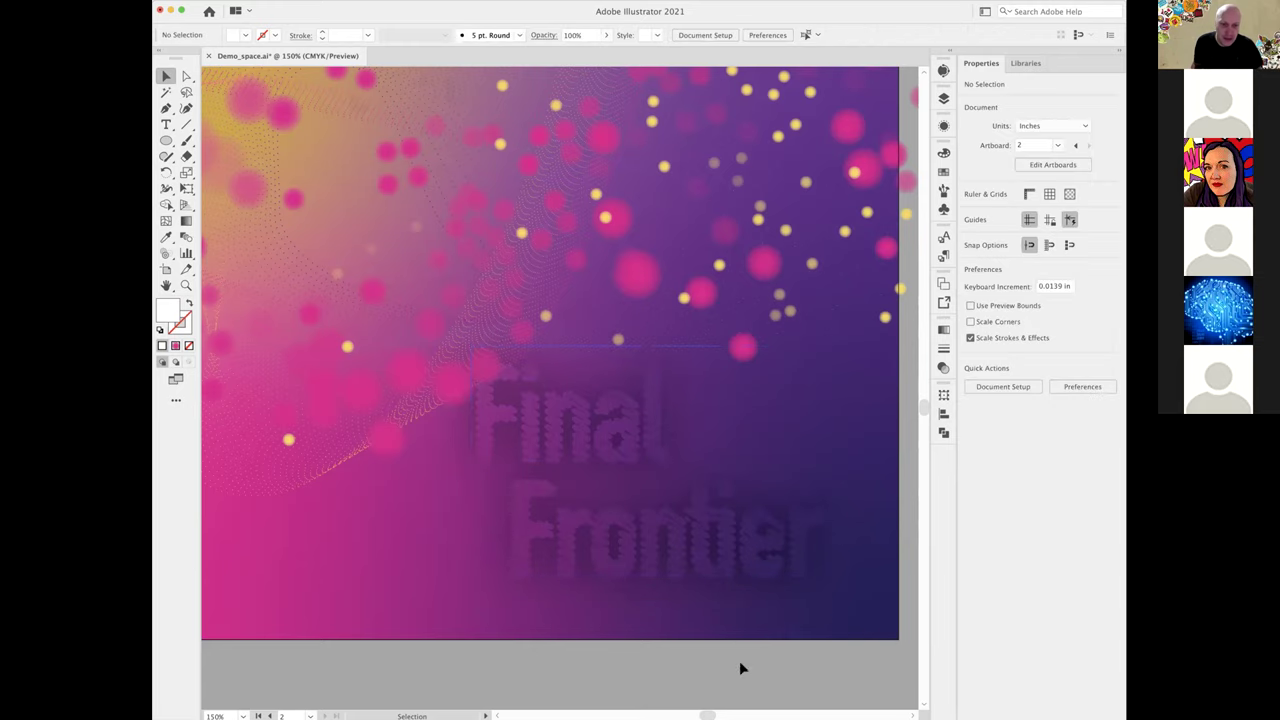
- Duplicate the "Final Frontier" title in place, directly in front of the original
{"action": "left_click", "coordinate": [734, 575]}
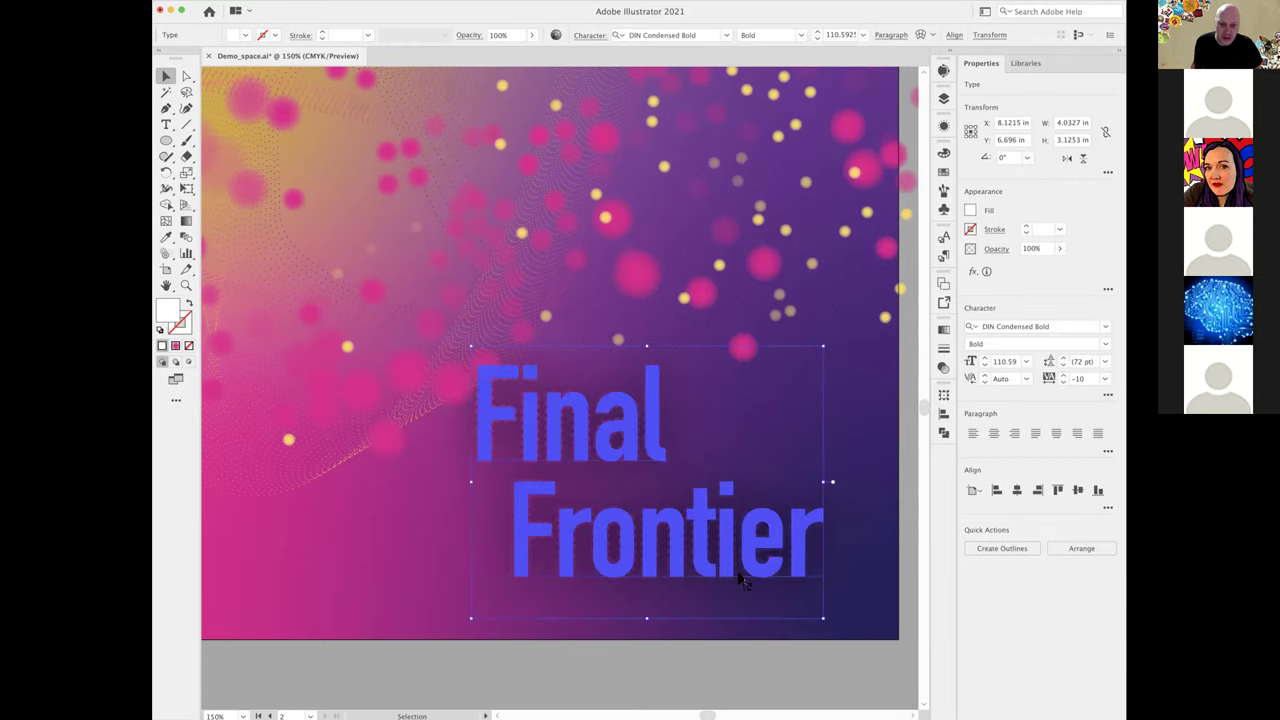
{"action": "left_click_drag", "start_coordinate": [735, 578], "coordinate": [797, 688]}
{"action": "left_click", "coordinate": [797, 688]}
{"action": "left_click_drag", "start_coordinate": [653, 454], "coordinate": [760, 468]}
{"action": "left_click", "coordinate": [715, 472]}
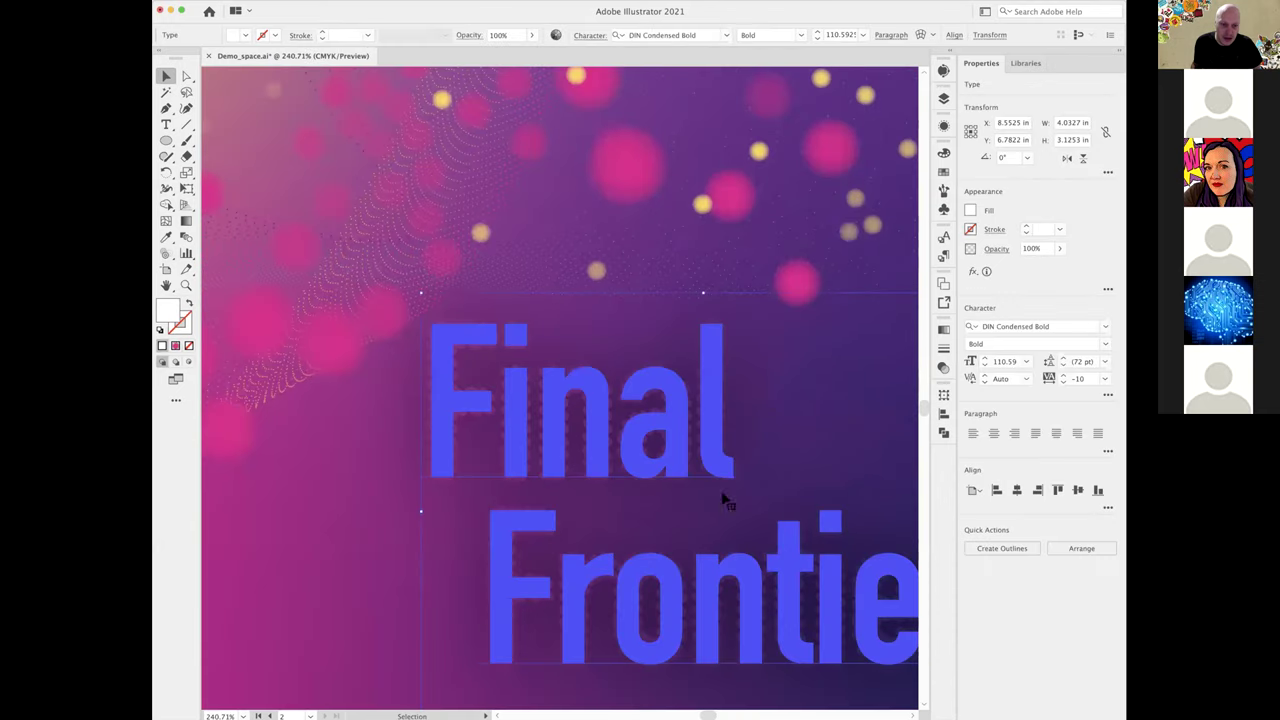
{"action": "key", "text": "a"}
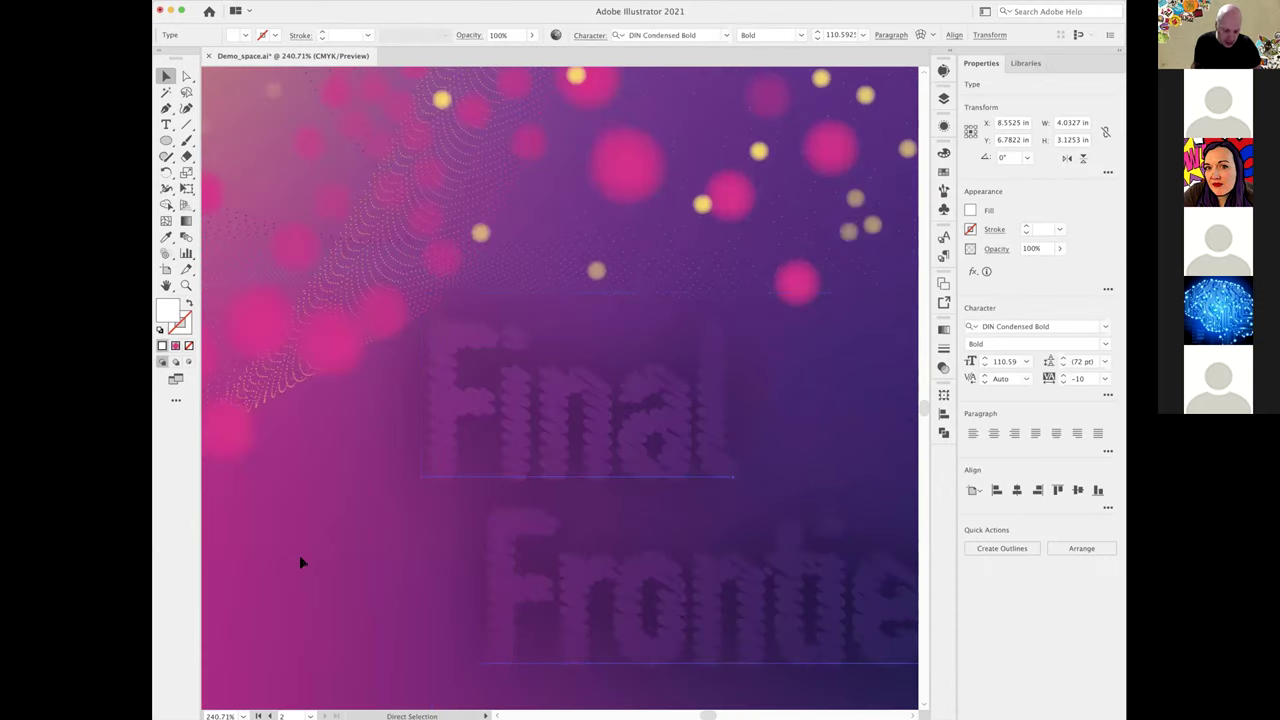
{"action": "key", "text": "v"}
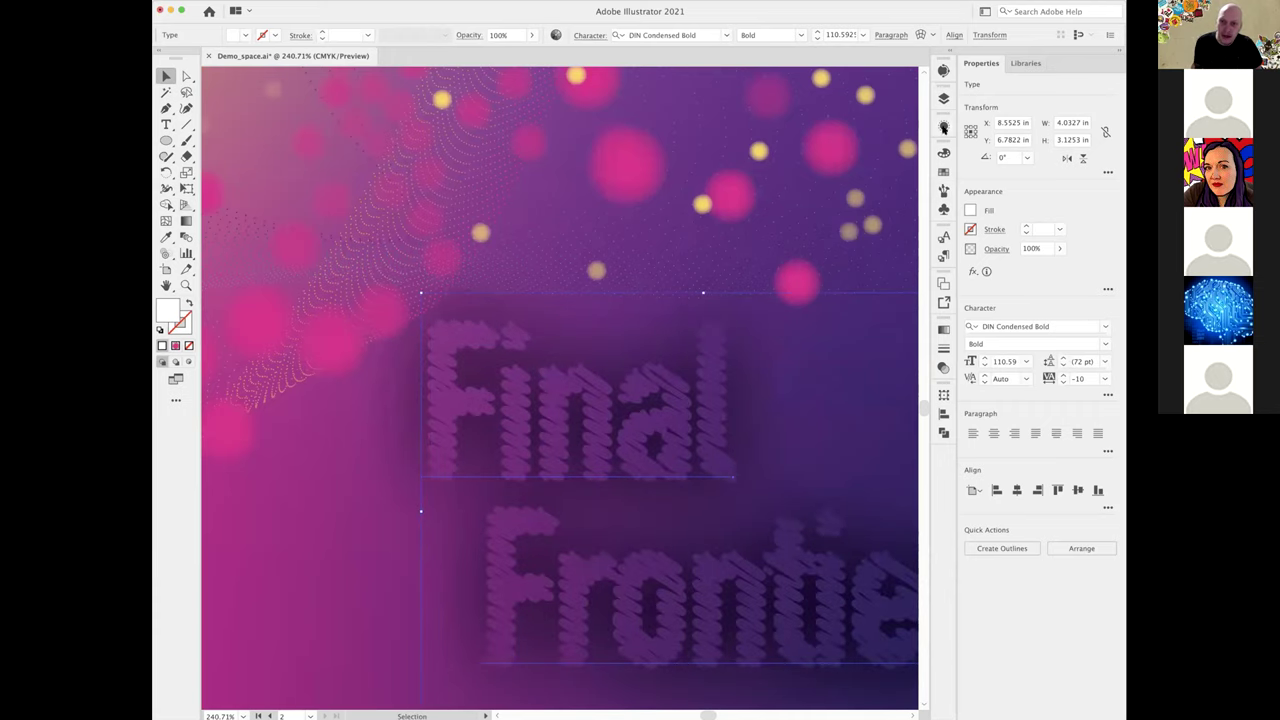
- Remove the Scribble effect, the Drop Shadow effect and the Multiply blending from the front copy of the title
{"action": "left_click", "coordinate": [943, 127]}
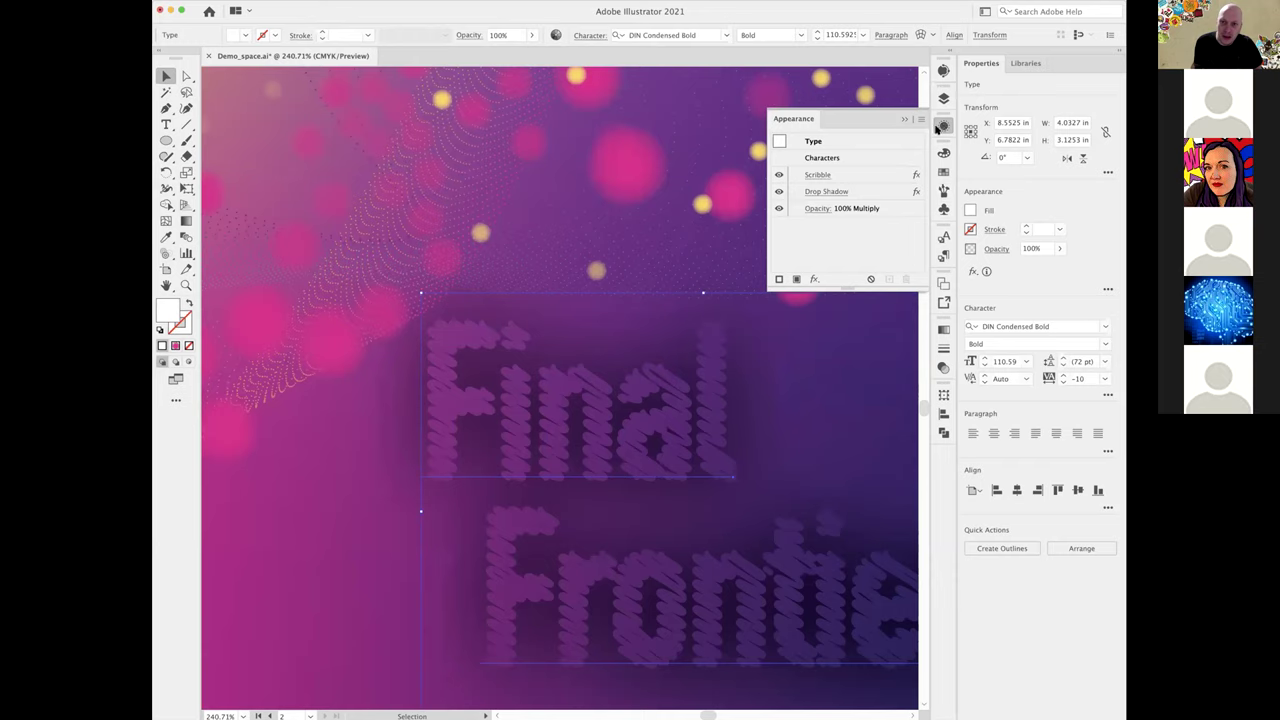
{"action": "left_click", "coordinate": [849, 177]}
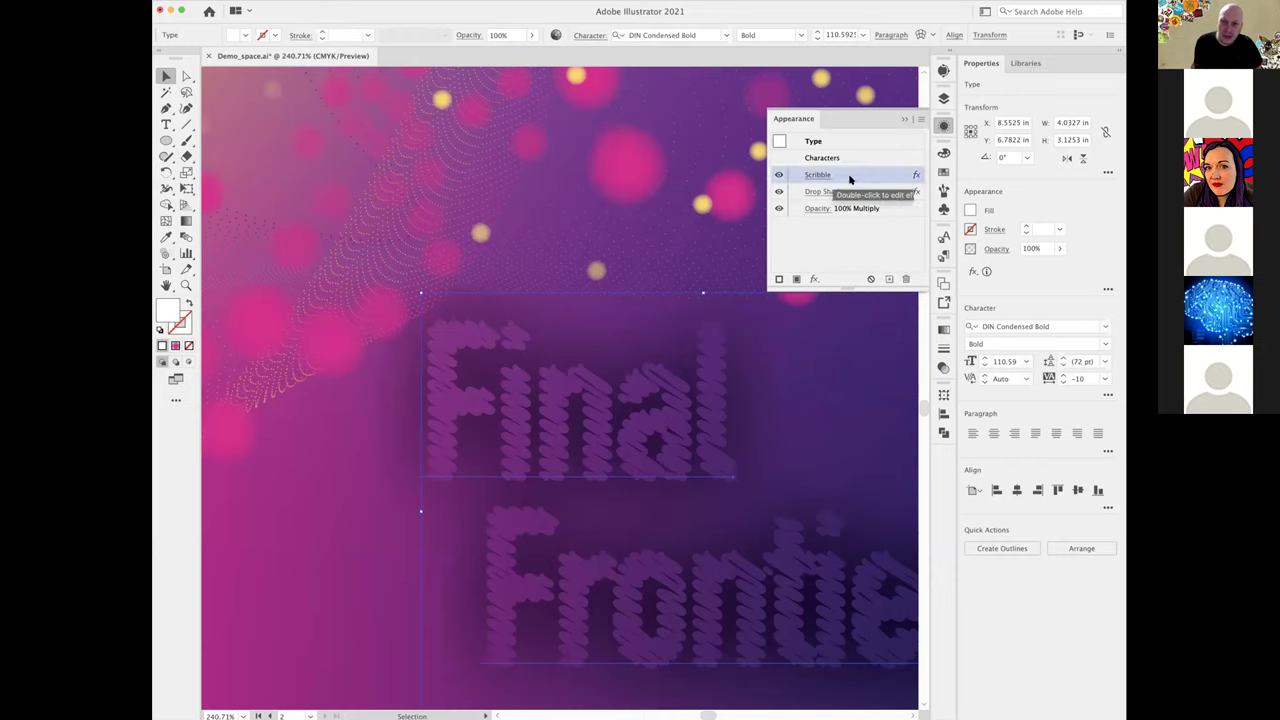
{"action": "left_click", "coordinate": [906, 279]}
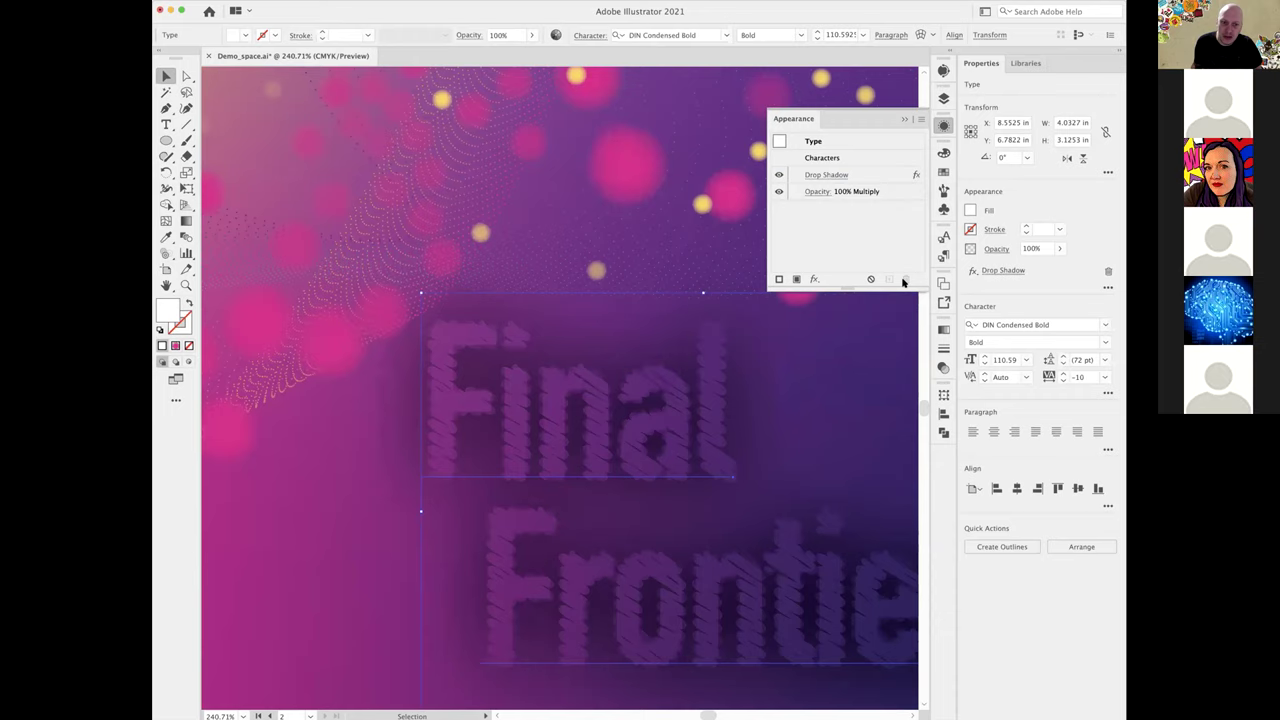
{"action": "left_click", "coordinate": [860, 178]}
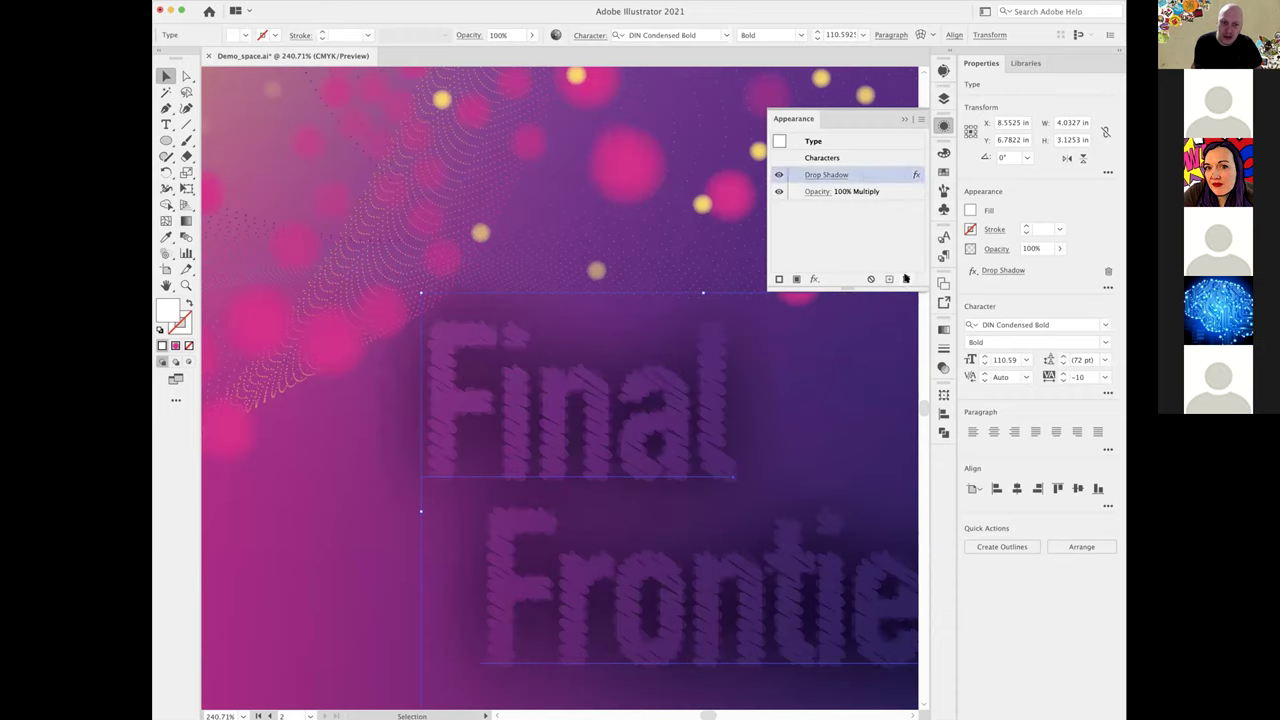
{"action": "left_click", "coordinate": [906, 280]}
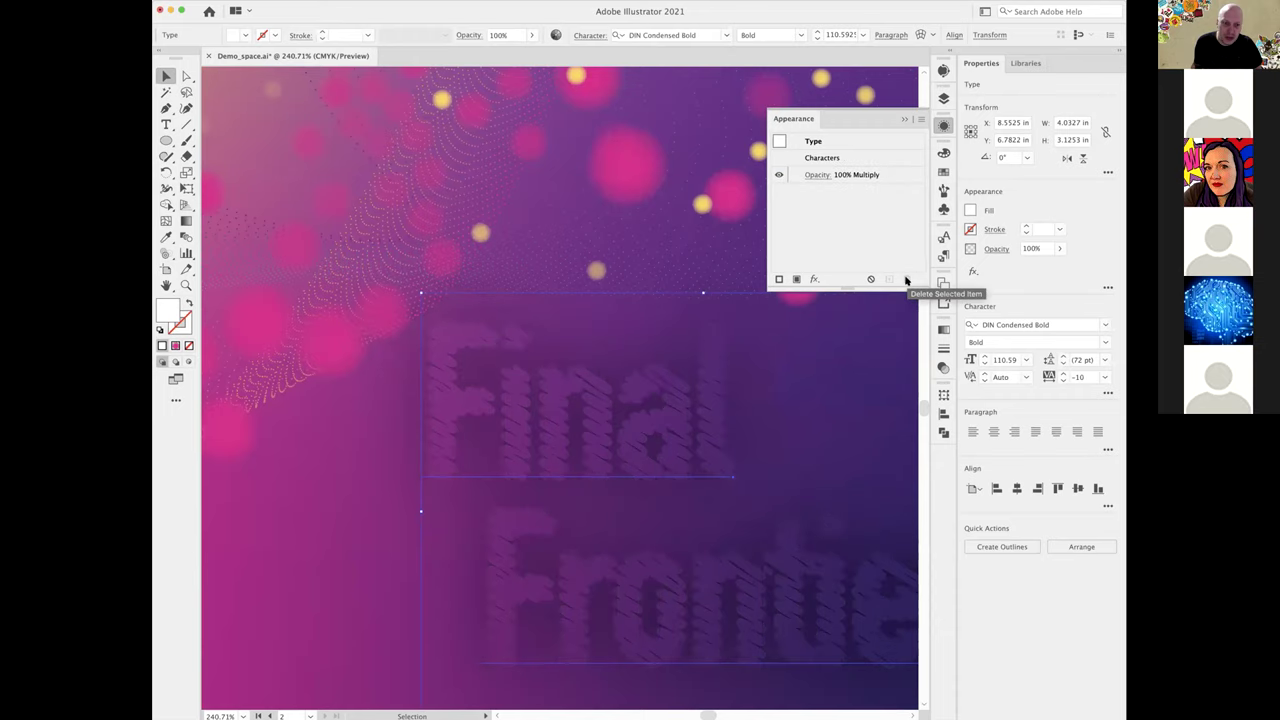
{"action": "left_click", "coordinate": [885, 176]}
{"action": "left_click", "coordinate": [904, 279]}
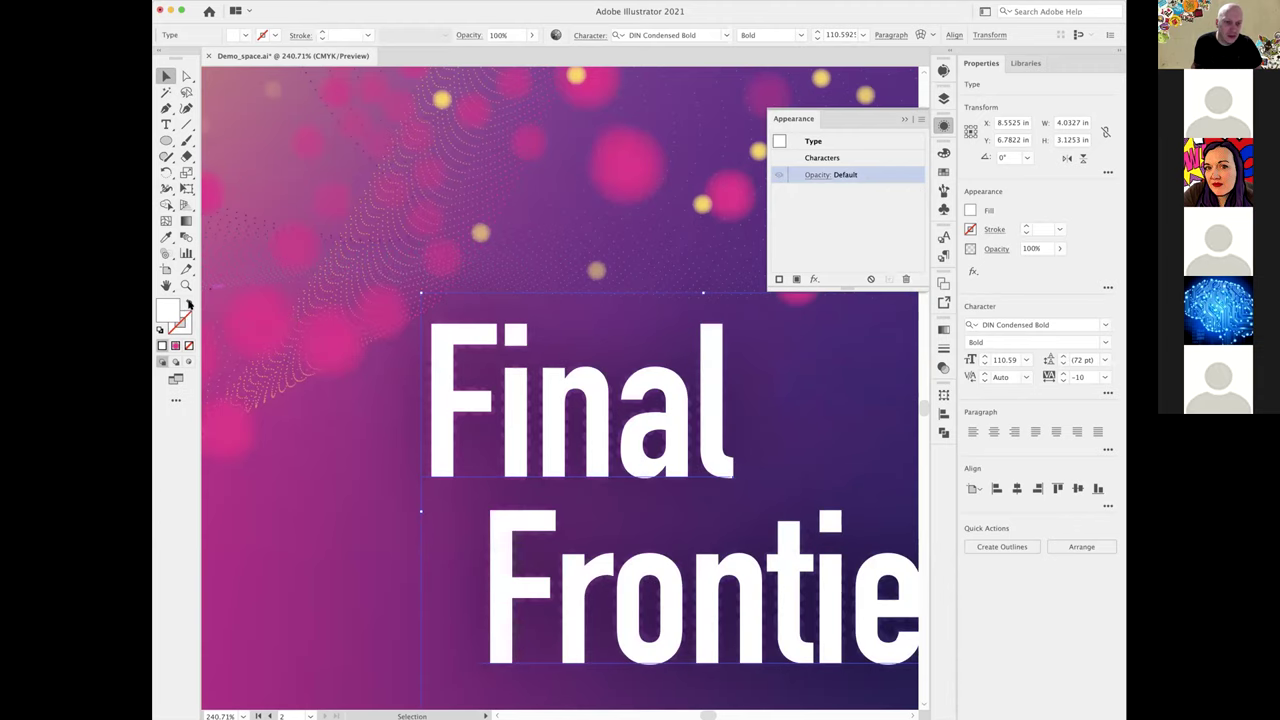
- Swap the title copy's fill and stroke to give it a white outline without a fill
{"action": "left_click", "coordinate": [187, 306]}
{"action": "left_click", "coordinate": [187, 306]}
{"action": "left_click", "coordinate": [187, 306]}
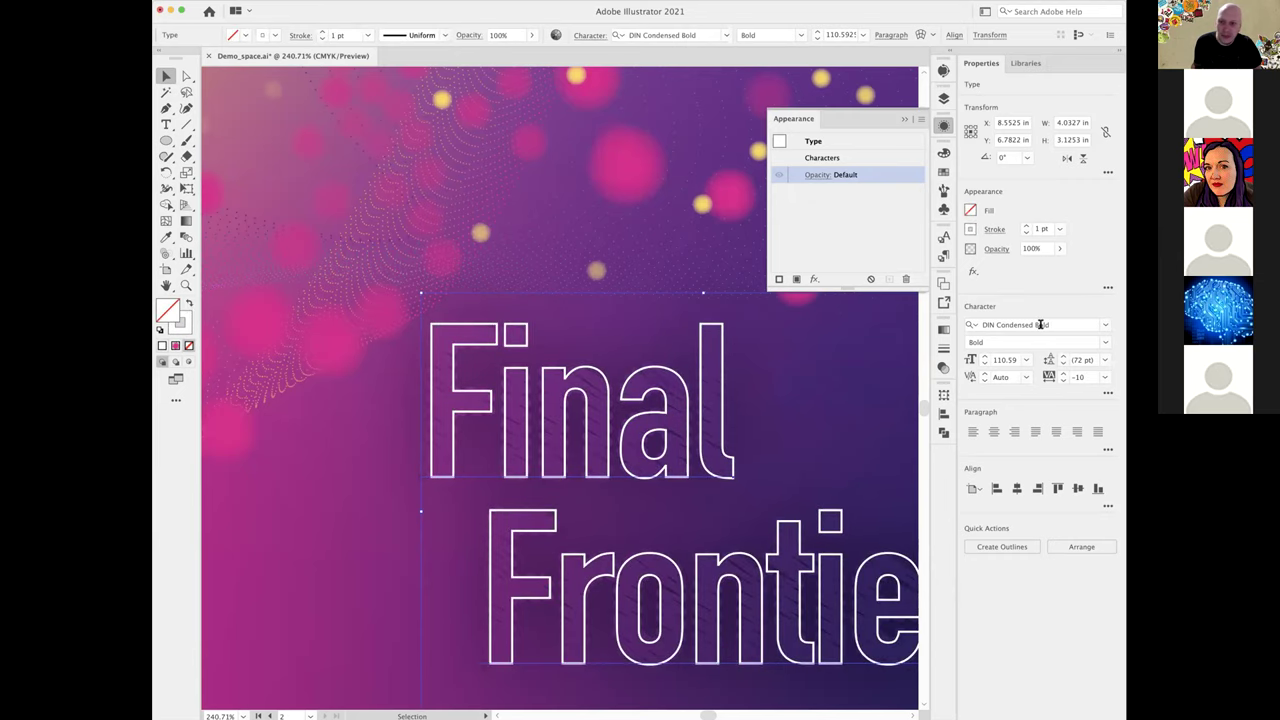
- Turn the title copy's outline into a dotted line with round caps, a dashed stroke and a 3 pt gap
{"action": "left_click", "coordinate": [943, 350]}
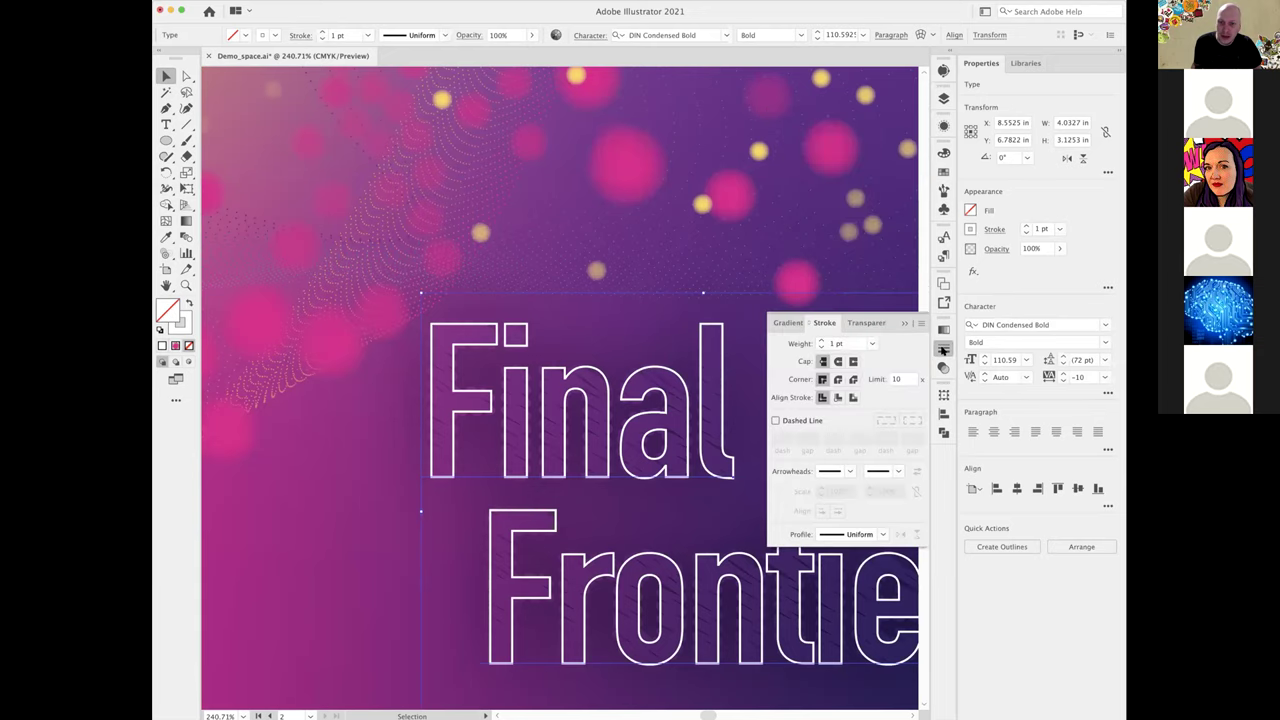
{"action": "left_click", "coordinate": [774, 421]}
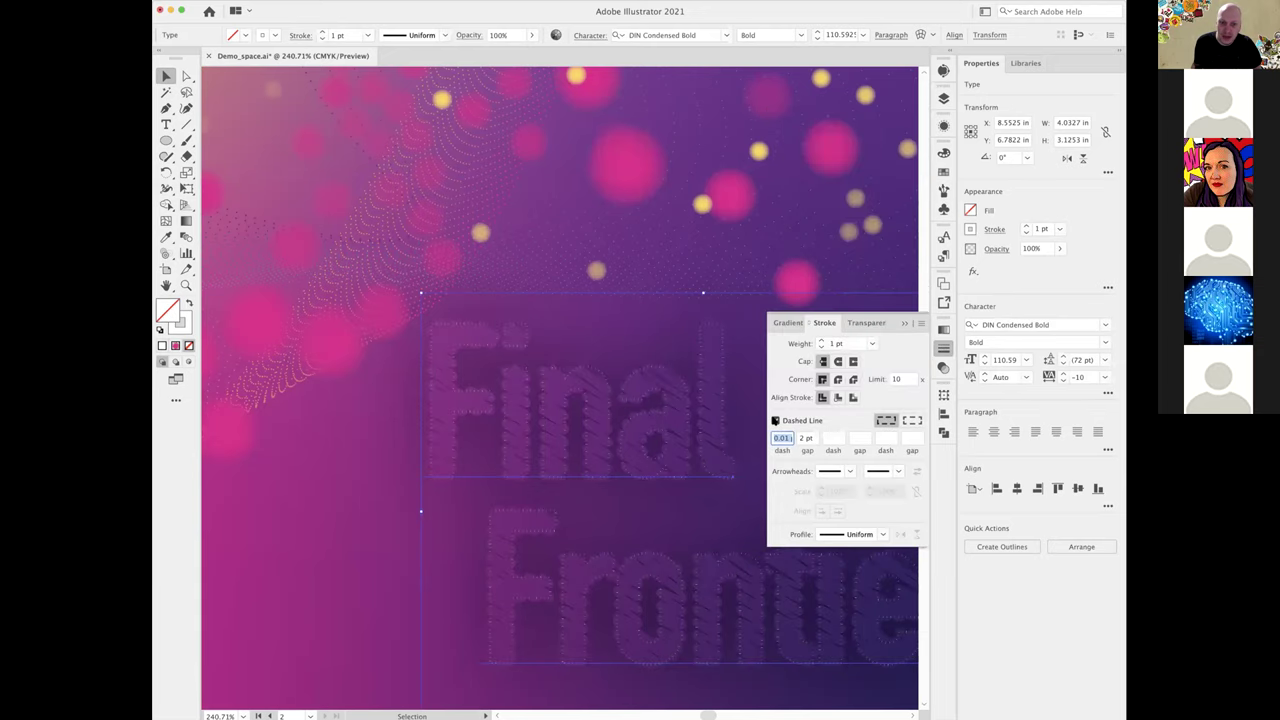
{"action": "left_click", "coordinate": [837, 362]}
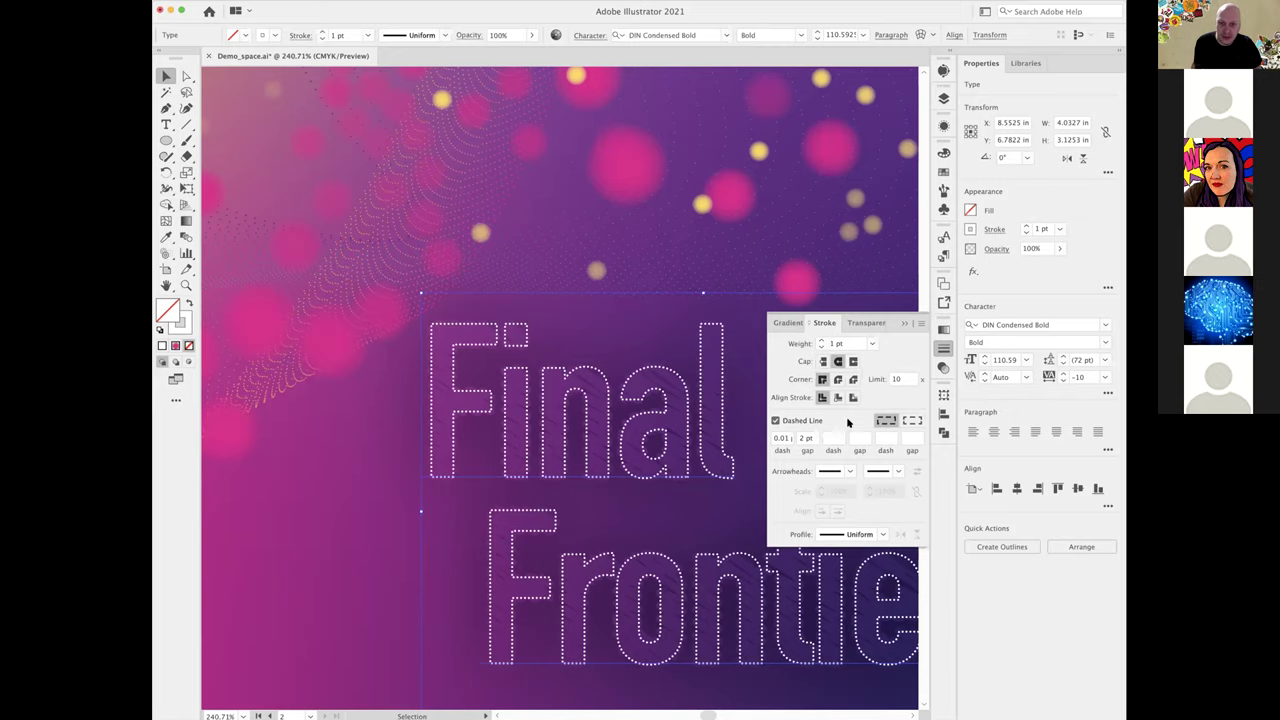
{"action": "left_click", "coordinate": [806, 438]}
{"action": "type", "text": "3"}
{"action": "key", "text": "Return"}
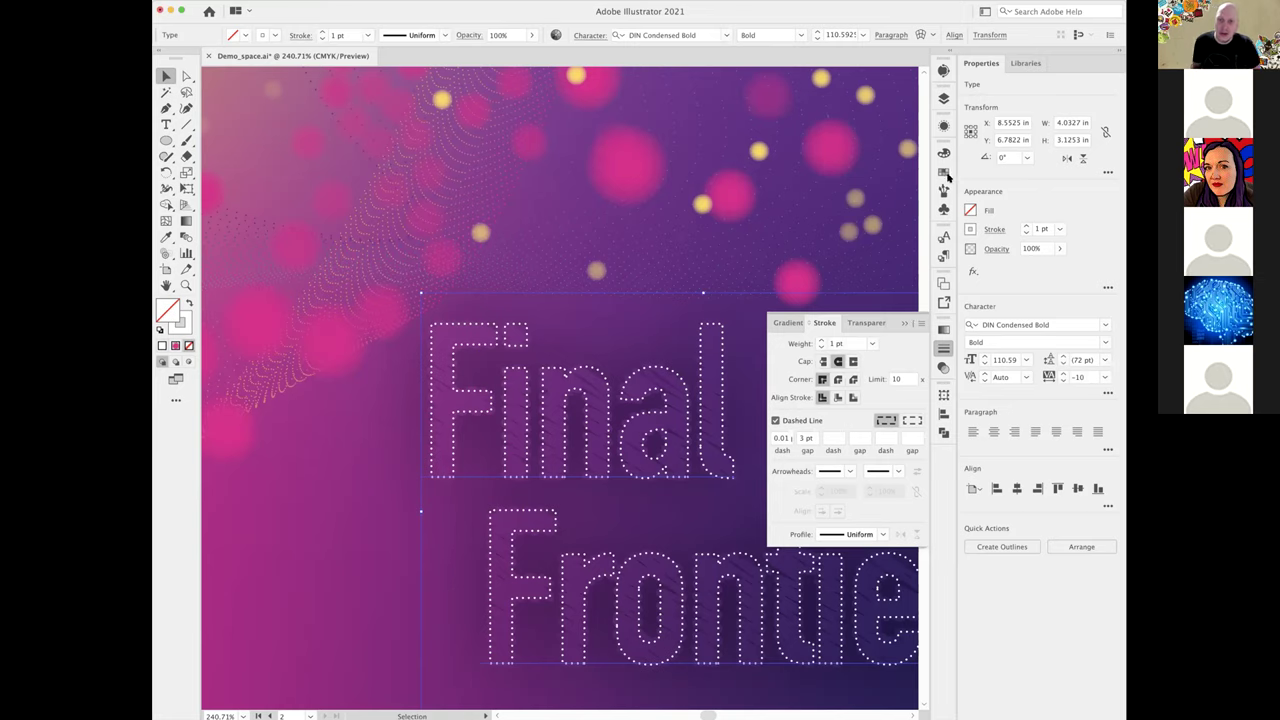
- Change the stroke color of the dotted title copy to the light orange swatch
{"action": "left_click", "coordinate": [943, 171]}
{"action": "left_click", "coordinate": [780, 175]}
{"action": "left_click", "coordinate": [892, 193]}
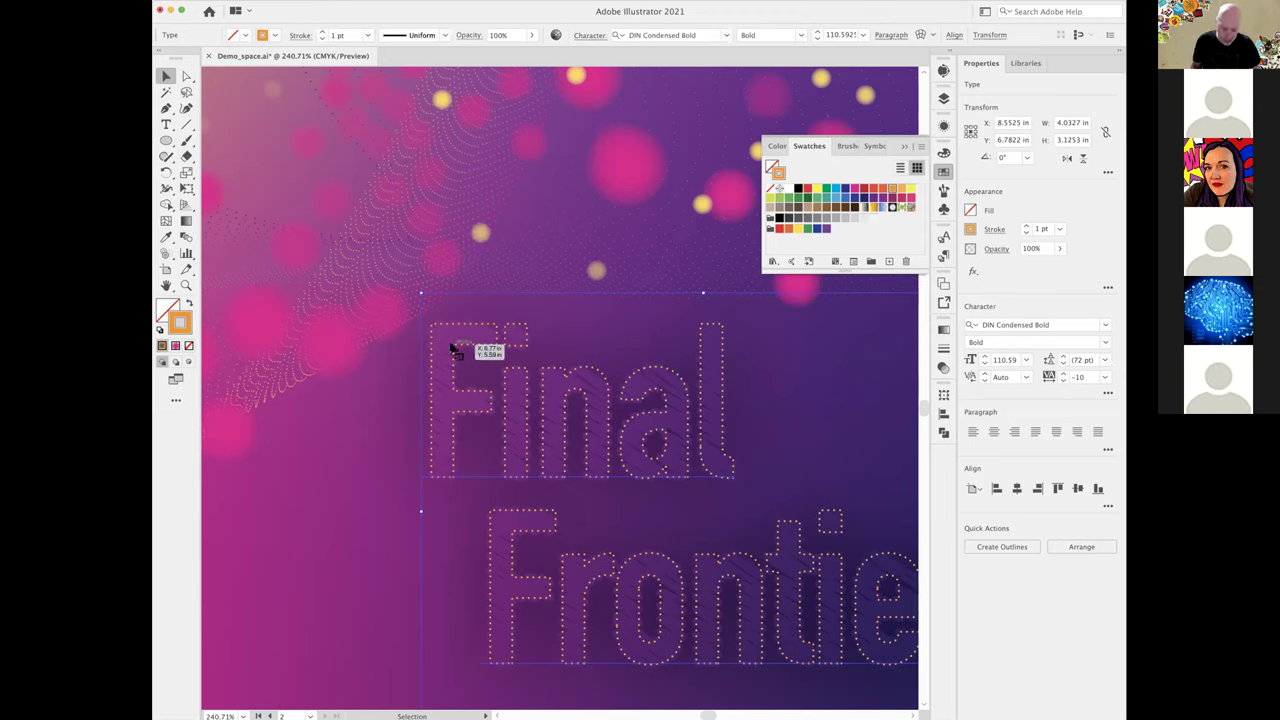
- Nudge the dotted title copy three increments left and two up from the scribbled title, and deselect it
{"action": "left_click_drag", "start_coordinate": [457, 349], "coordinate": [452, 347]}
{"action": "key", "text": "shift+Down"}
{"action": "key", "text": "shift+Right"}
{"action": "key", "text": "Left"}
{"action": "key", "text": "Left"}
{"action": "key", "text": "Left"}
{"action": "key", "text": "Up"}
{"action": "key", "text": "Up"}
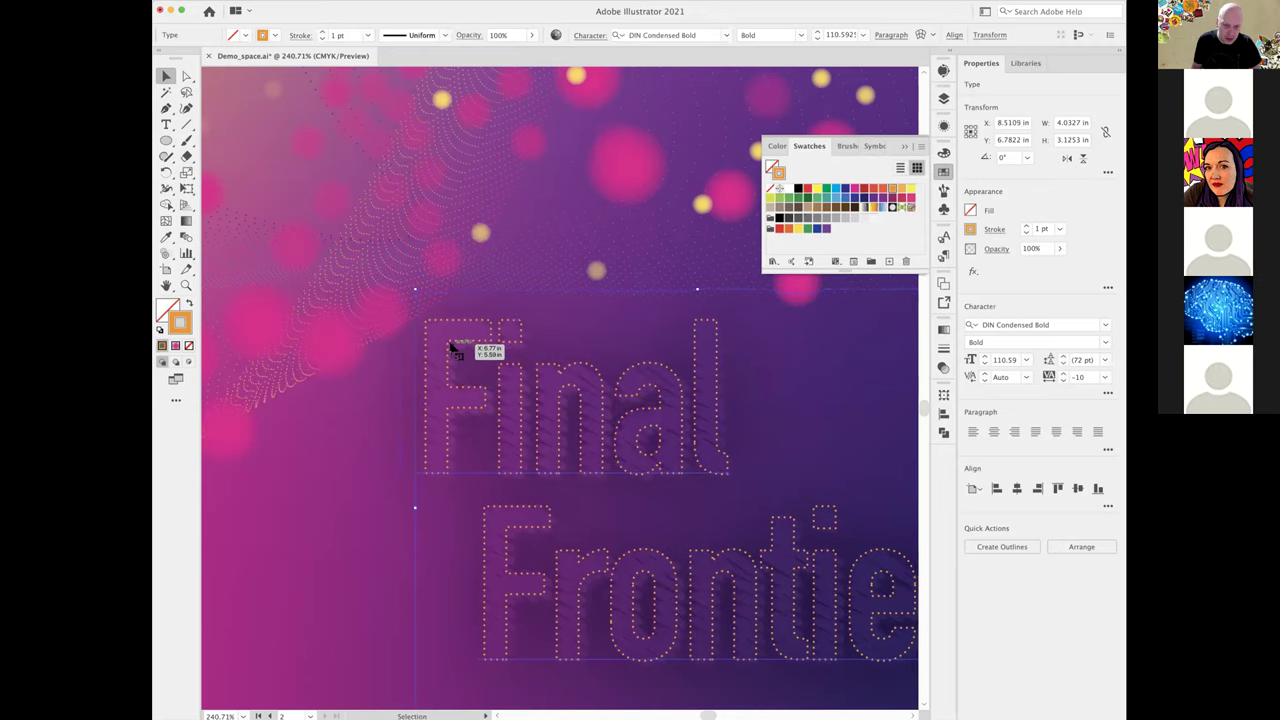
{"action": "key", "text": "super+minus"}
{"action": "key", "text": "super+minus"}
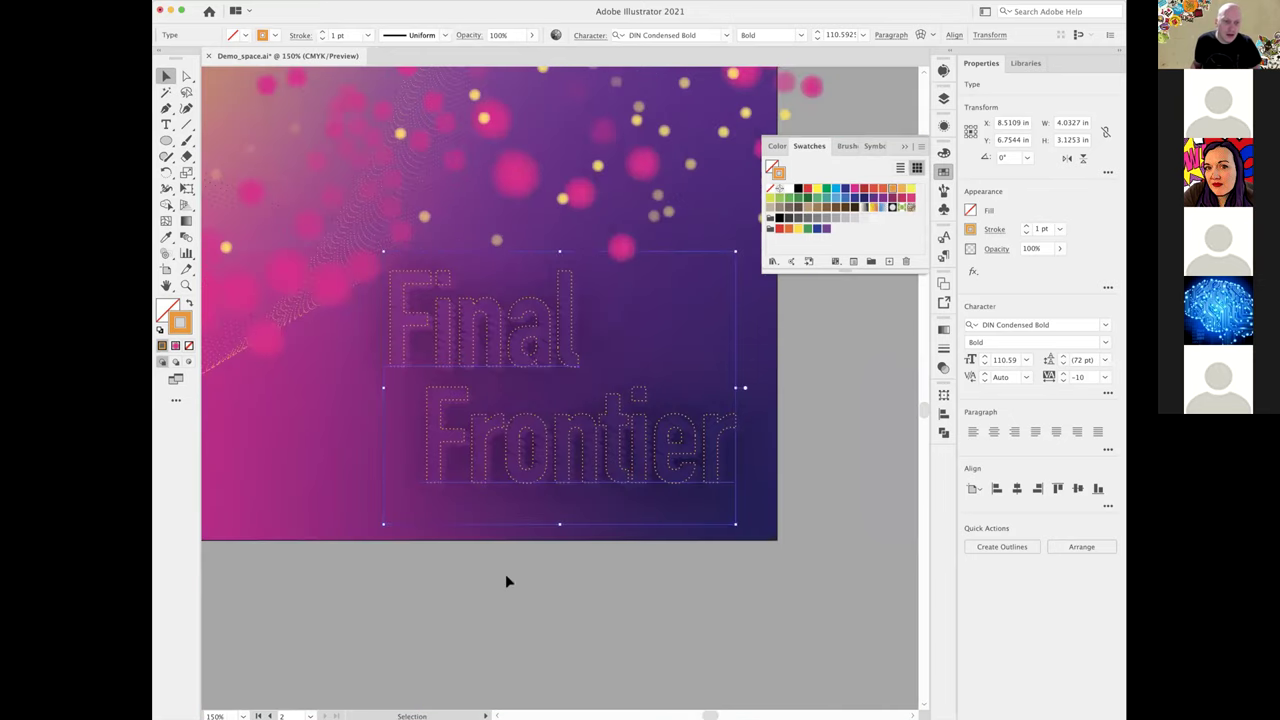
{"action": "left_click", "coordinate": [508, 598]}
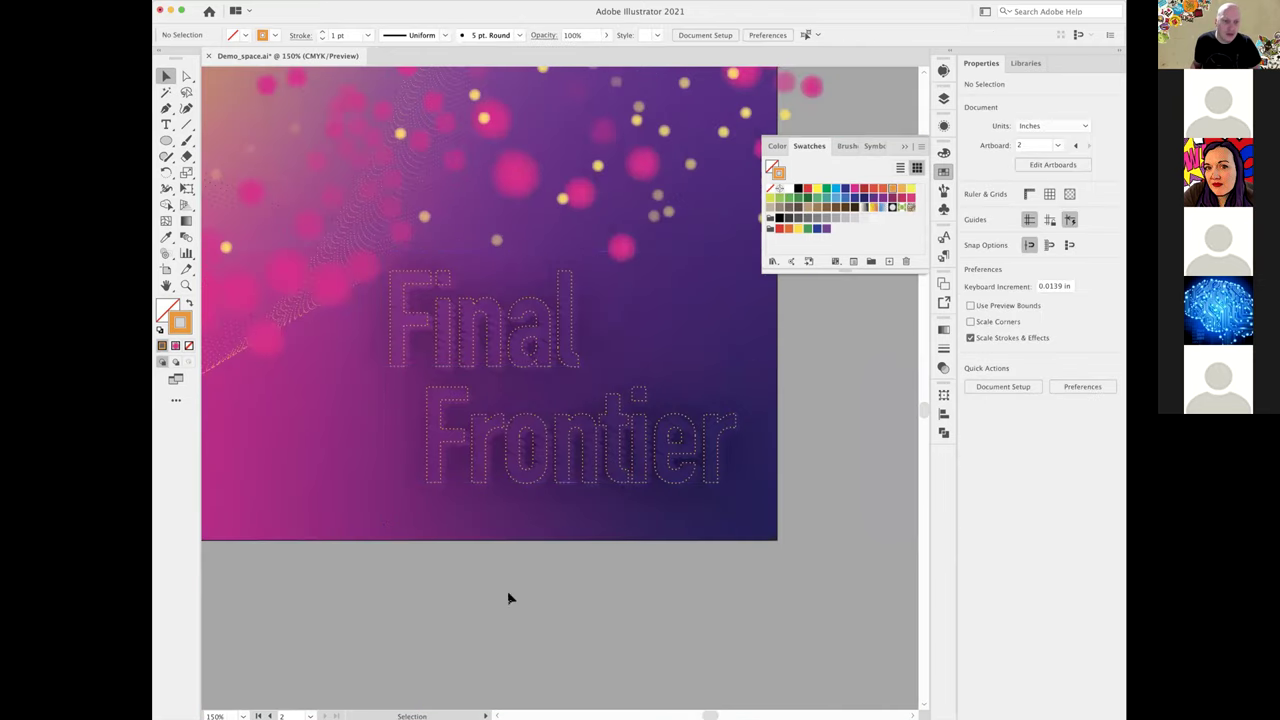
- Fit the artboard in view and toggle the orbs layer's visibility to compare the artwork with and without it
{"action": "left_click", "coordinate": [904, 146]}
{"action": "key", "text": "super+0"}
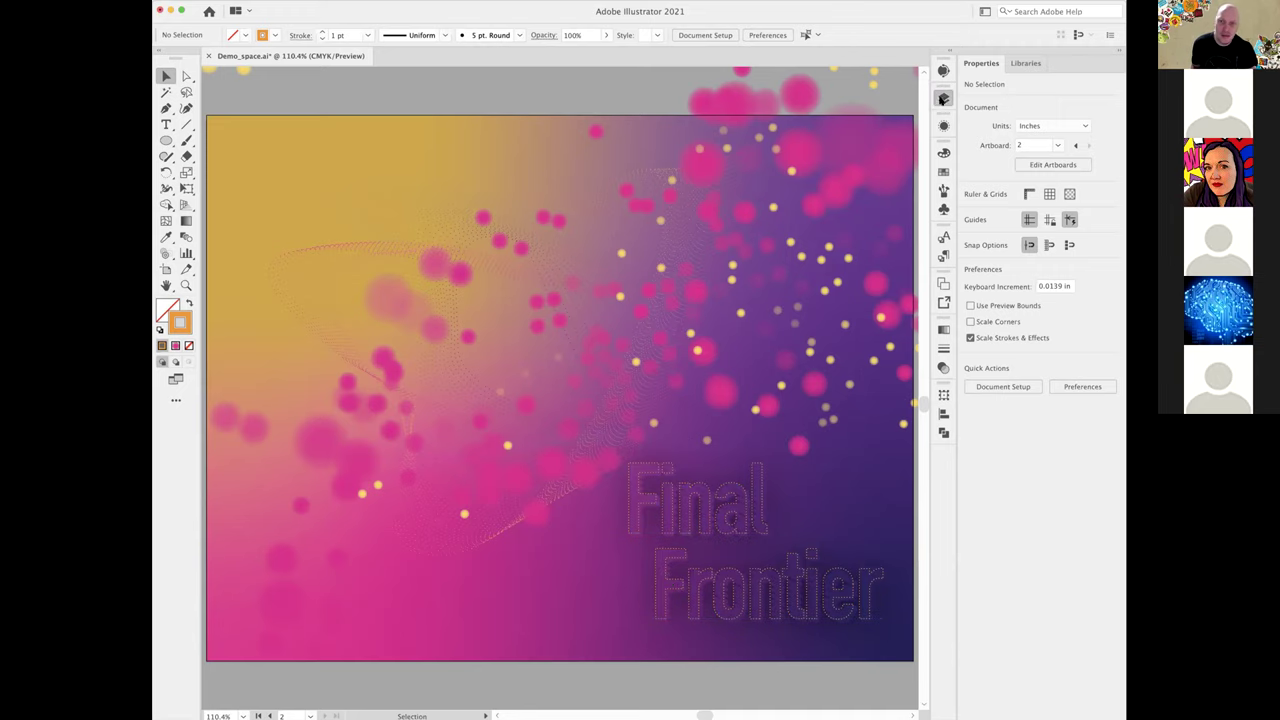
{"action": "left_click", "coordinate": [944, 104]}
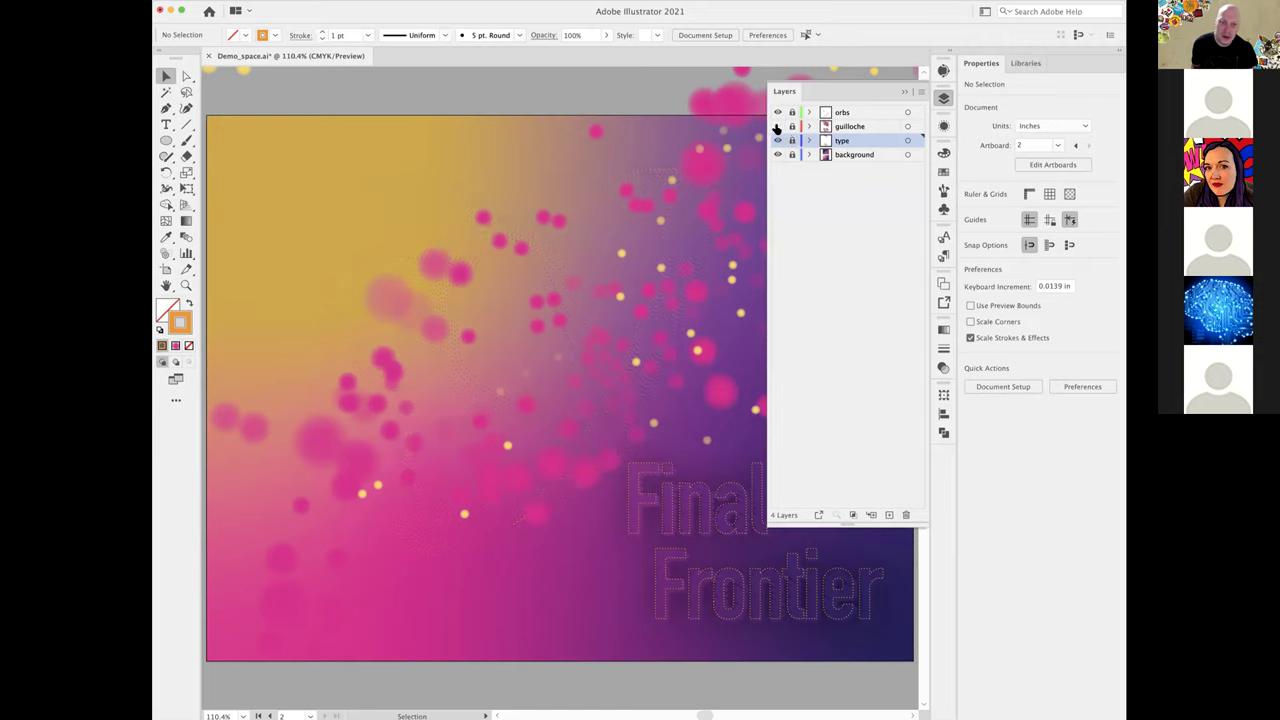
{"action": "left_click", "coordinate": [778, 113]}
{"action": "left_click", "coordinate": [778, 113]}
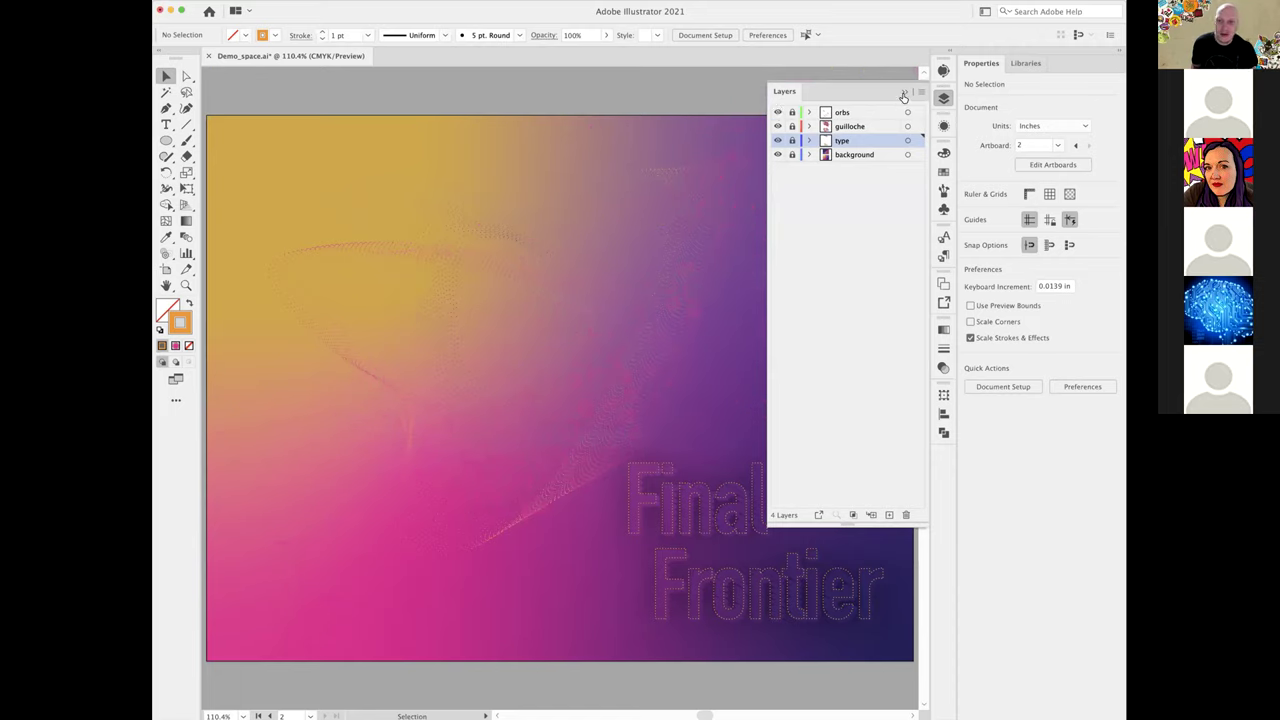
{"action": "left_click", "coordinate": [790, 600]}
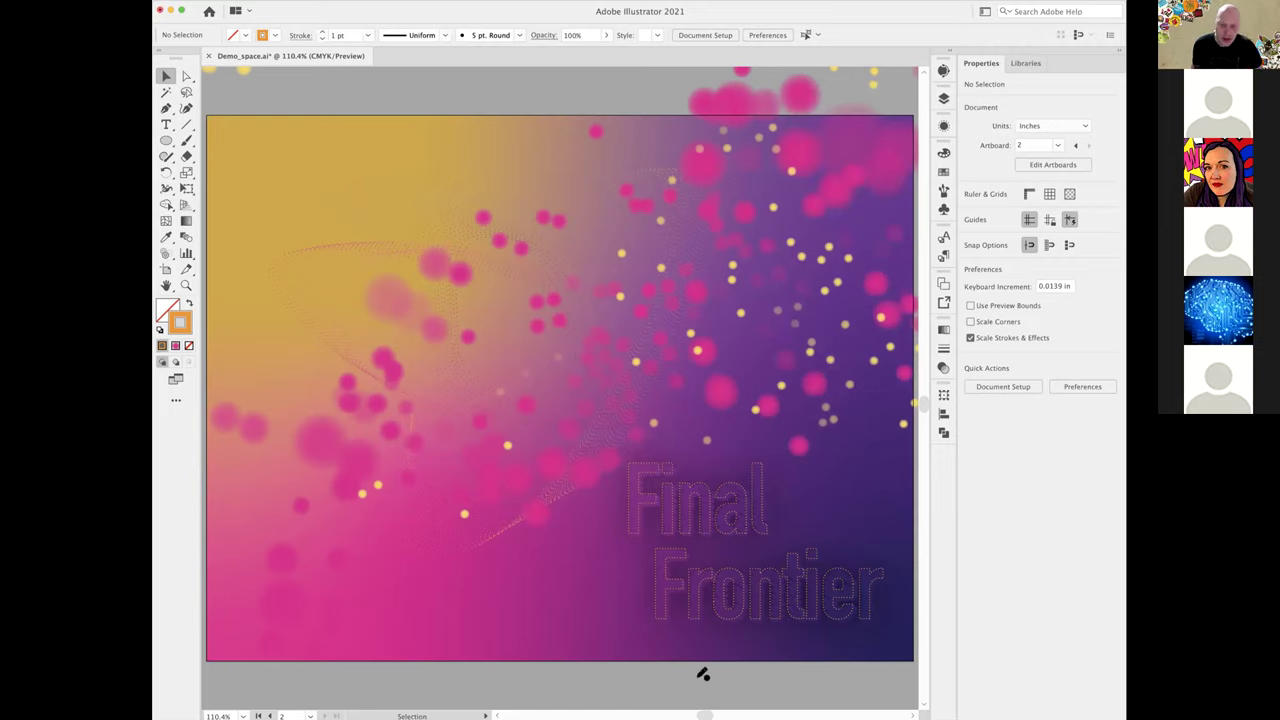
{"action": "left_click", "coordinate": [942, 97]}
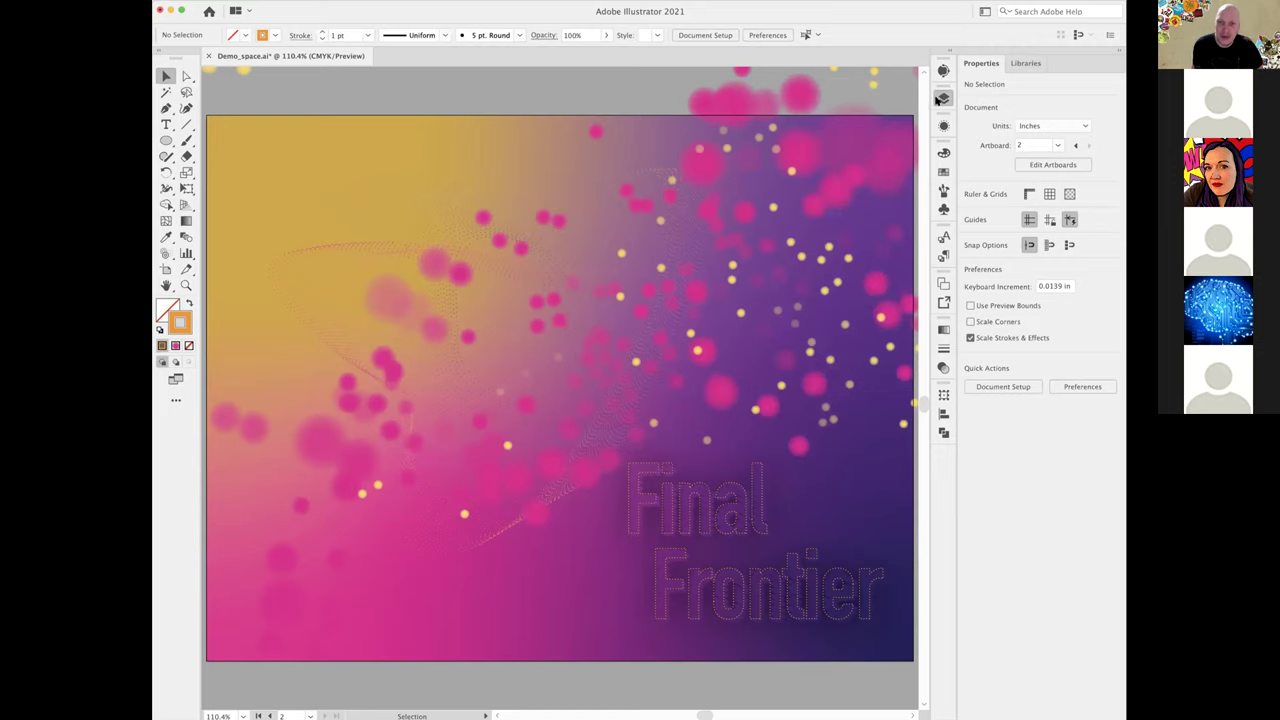
{"action": "left_click", "coordinate": [905, 92]}
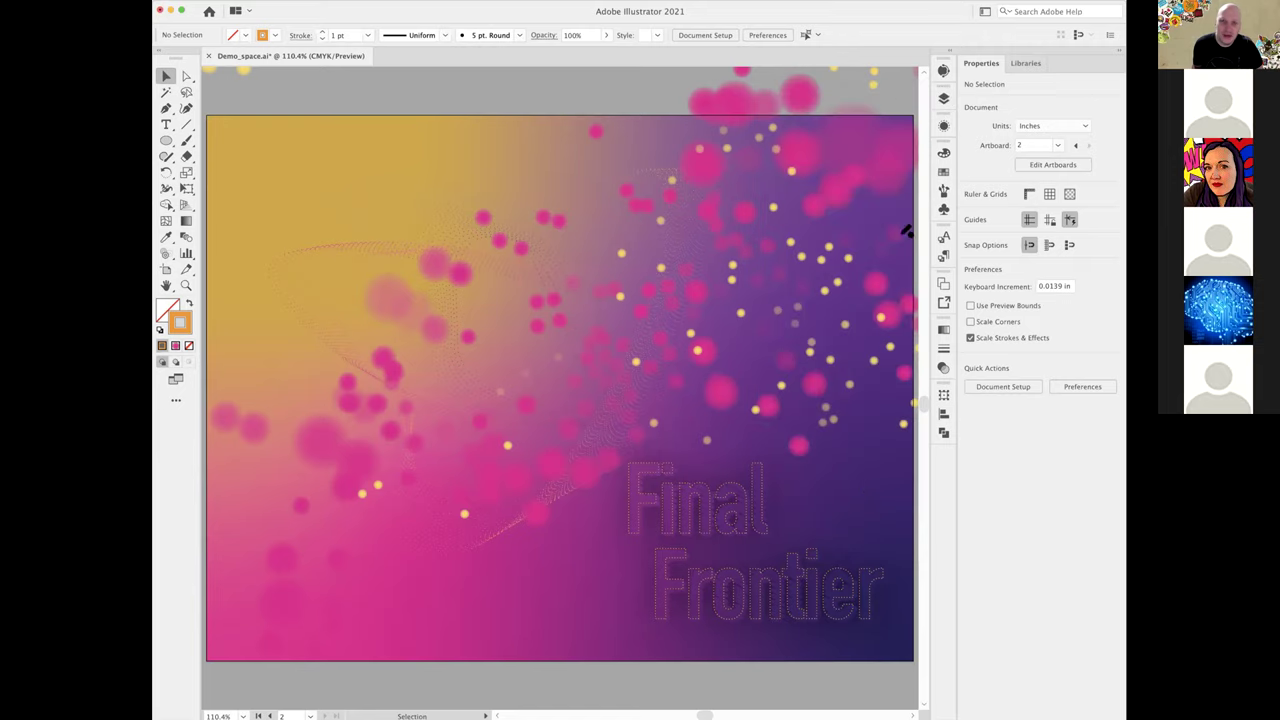